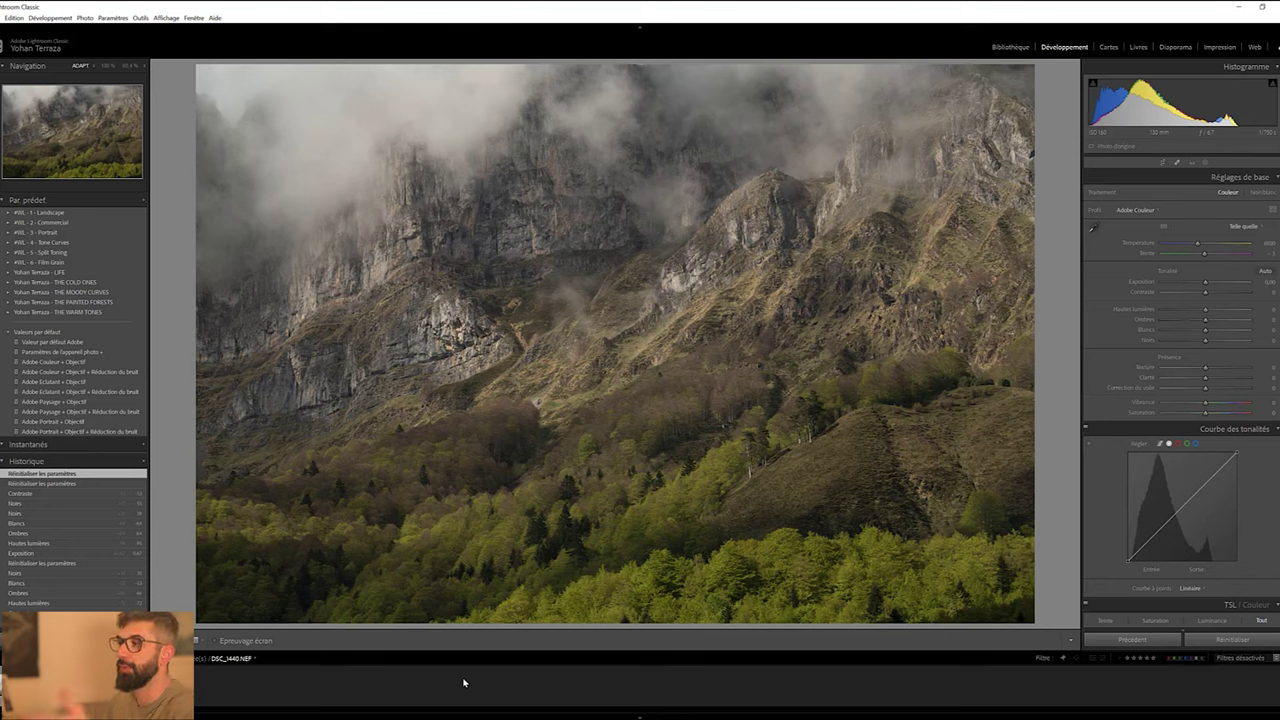
Scroll down the Develop panels for the reset DSC_1440.NEF mountain photo
scroll(1110, 474, "down", 3)
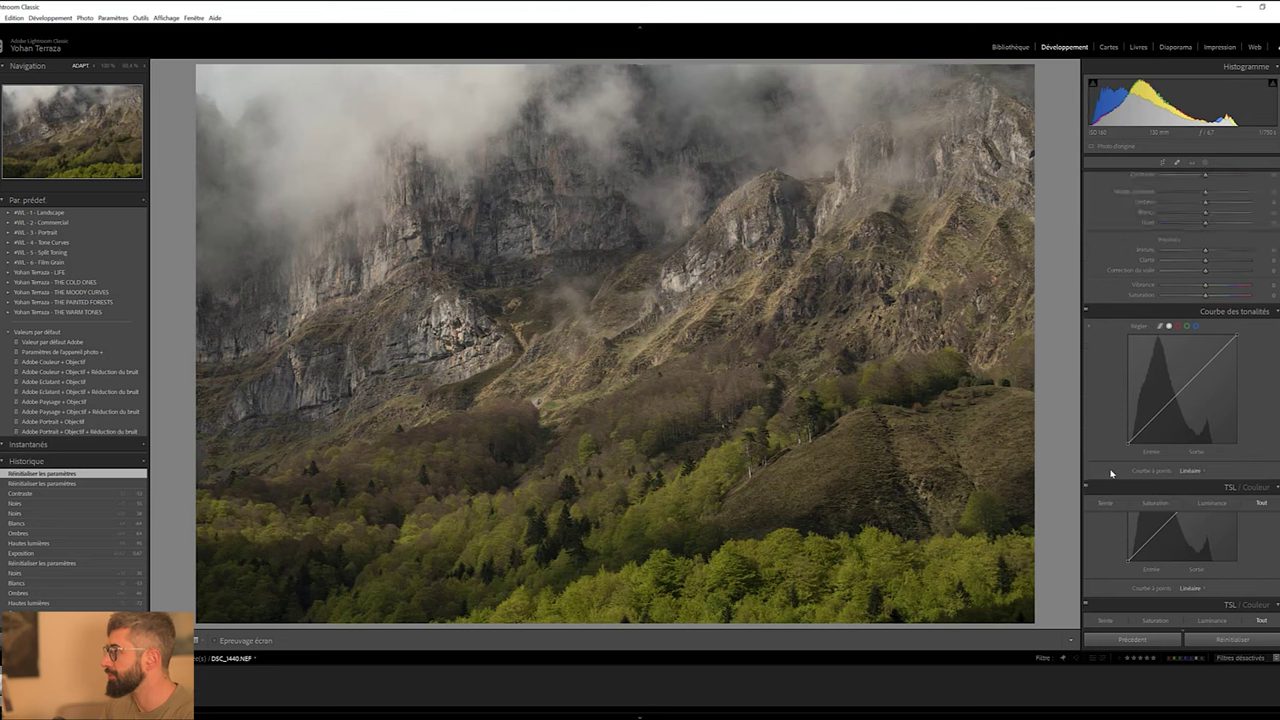
scroll(1110, 474, "down", 5)
scroll(1110, 474, "down", 5)
scroll(1110, 474, "down", 5)
scroll(1110, 474, "up", 5)
scroll(1110, 474, "up", 5)
scroll(1110, 474, "up", 5)
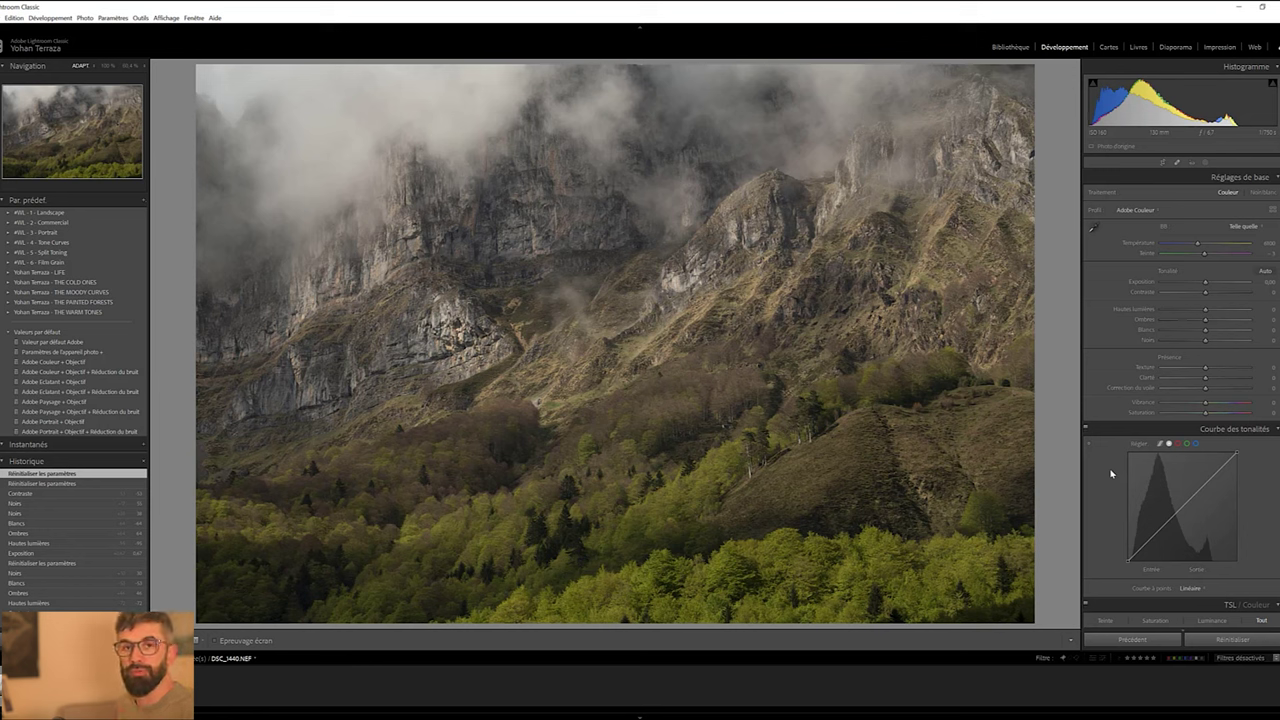
Set Exposure +0.83, Contrast -72, Highlights -69, Shadows +43, Whites -45, Blacks +23, and compare before/after
left_click_drag(1205, 284, 1213, 285)
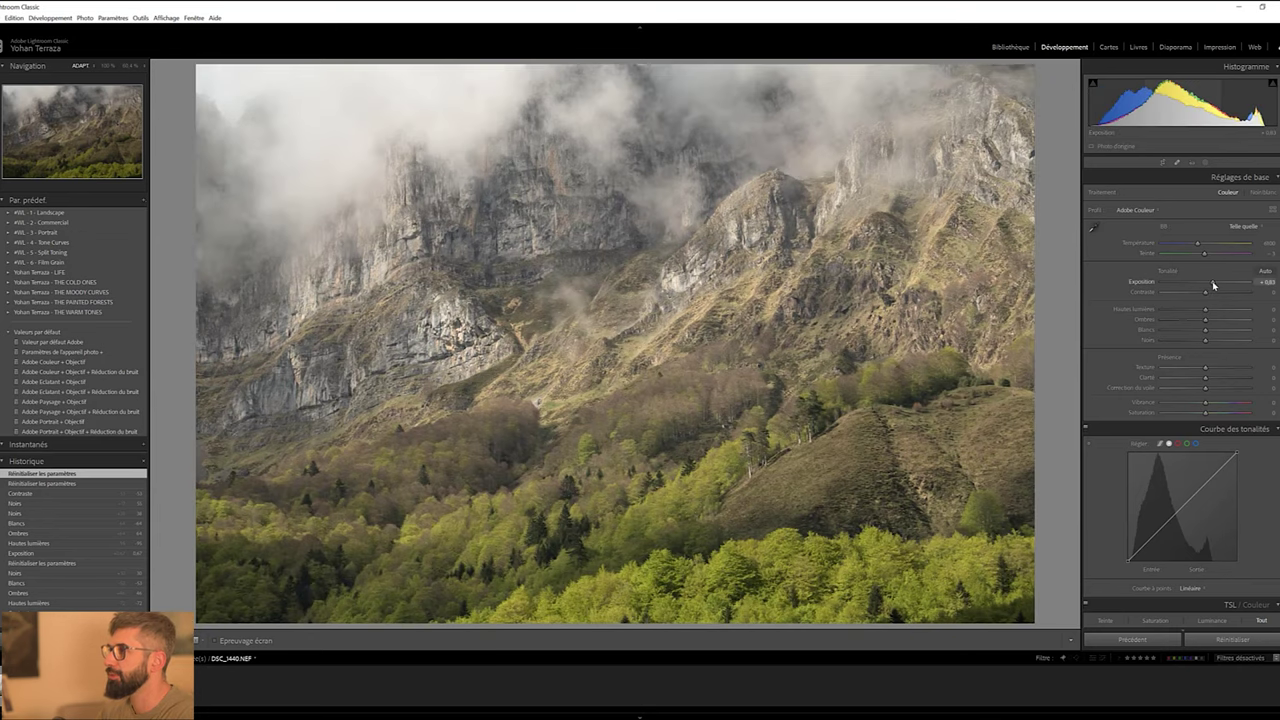
left_click_drag(1205, 292, 1173, 293)
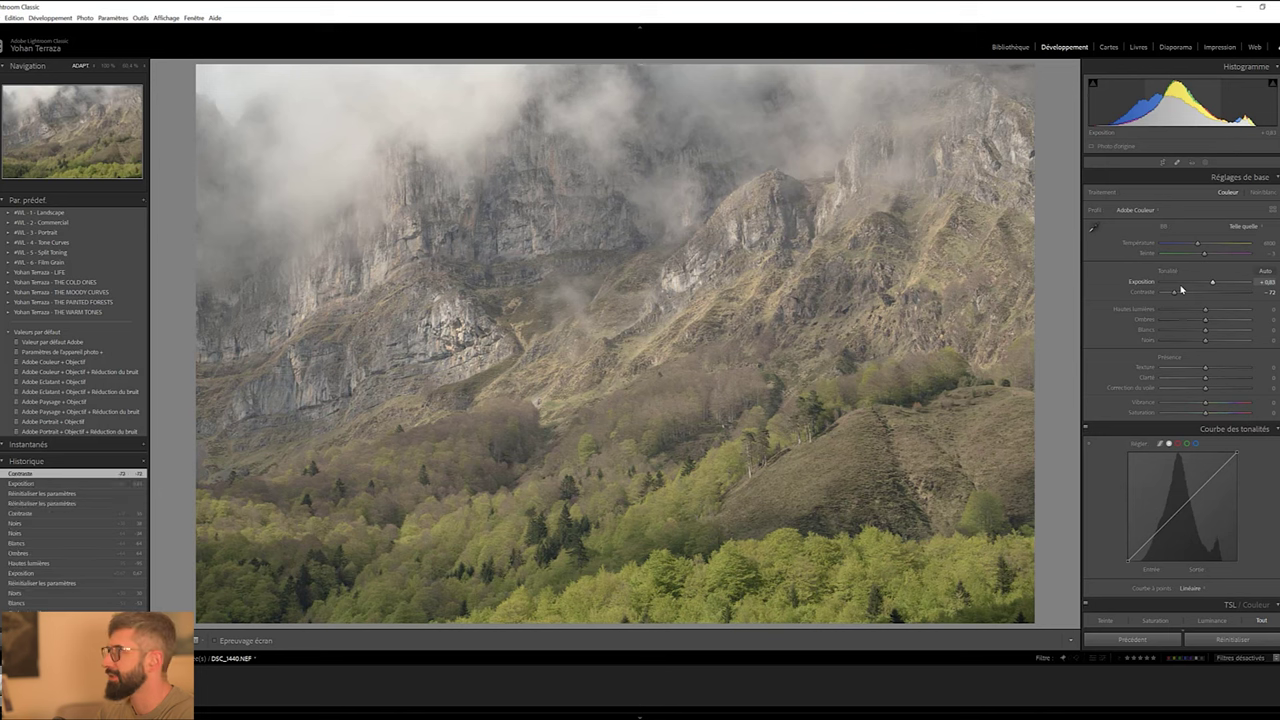
left_click(1176, 311)
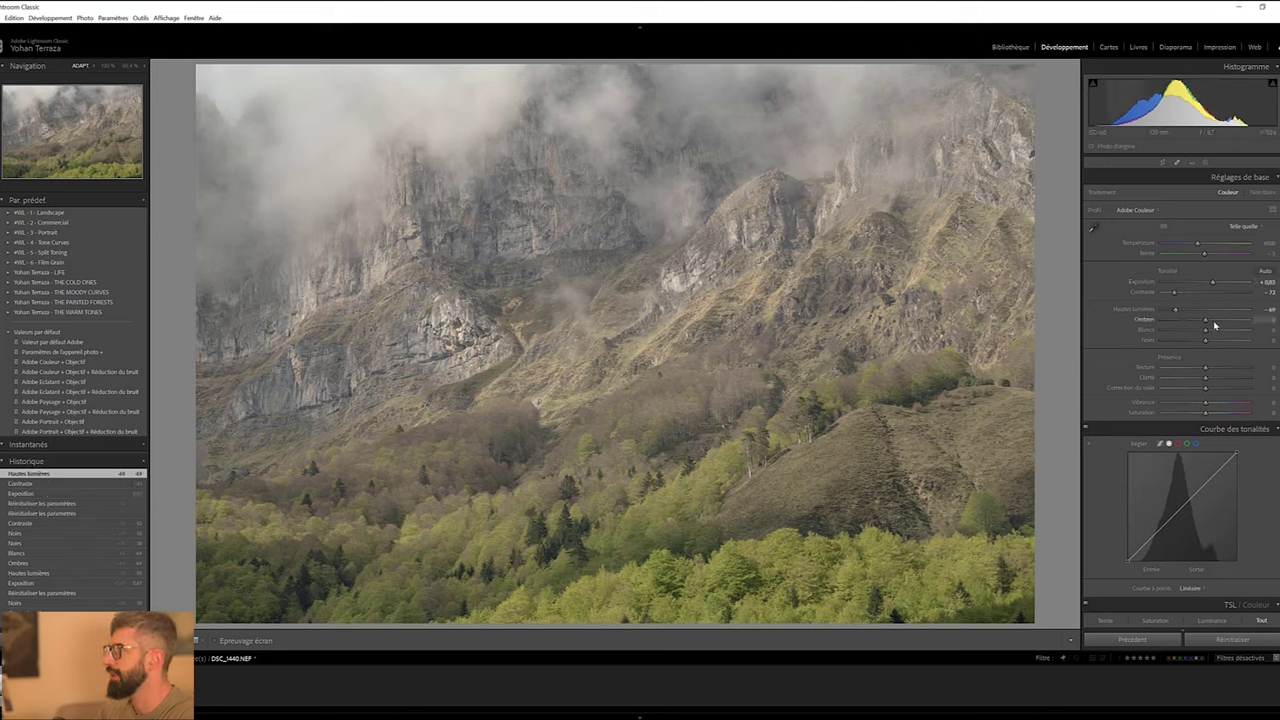
left_click_drag(1225, 322, 1223, 320)
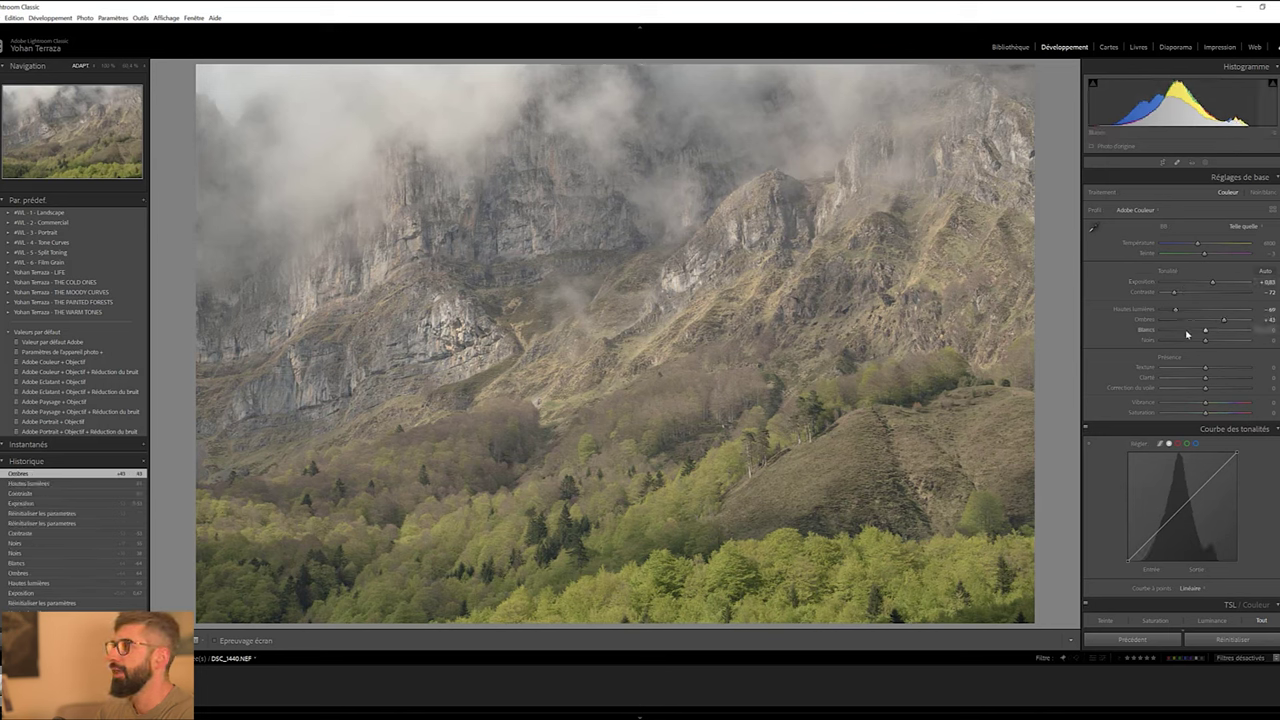
left_click(1187, 331)
left_click(1212, 341)
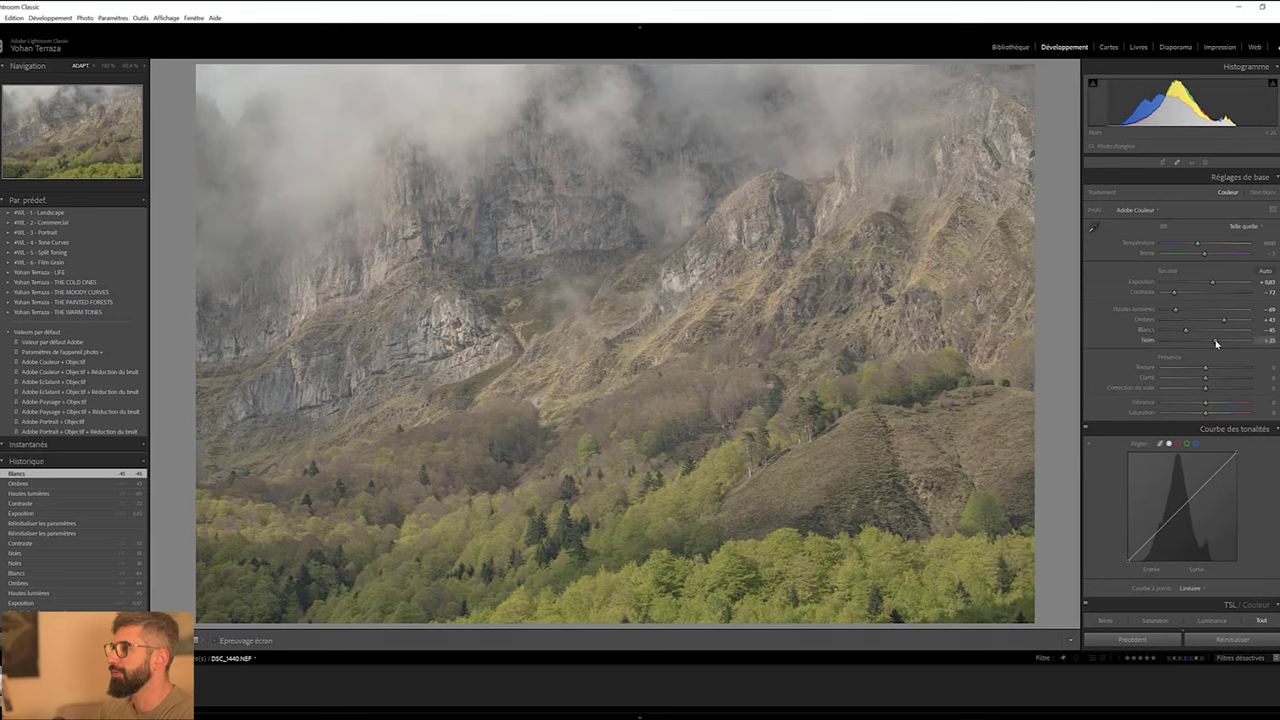
key("y")
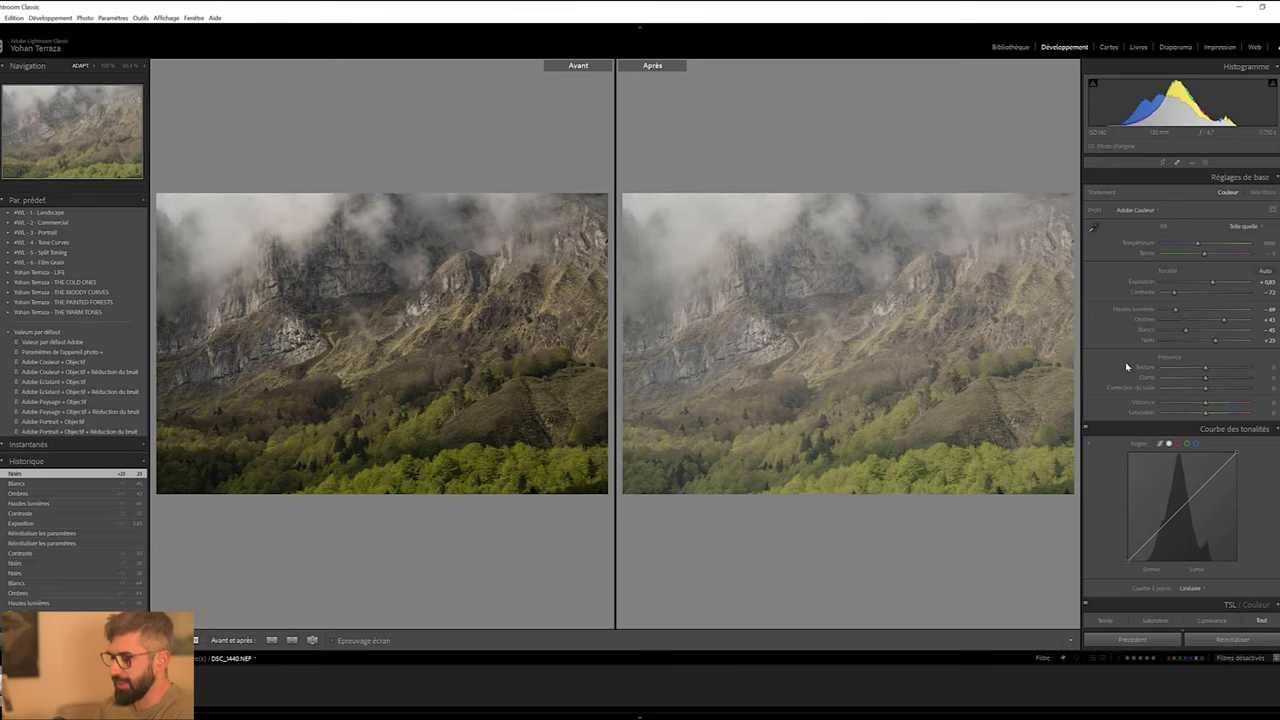
key("y")
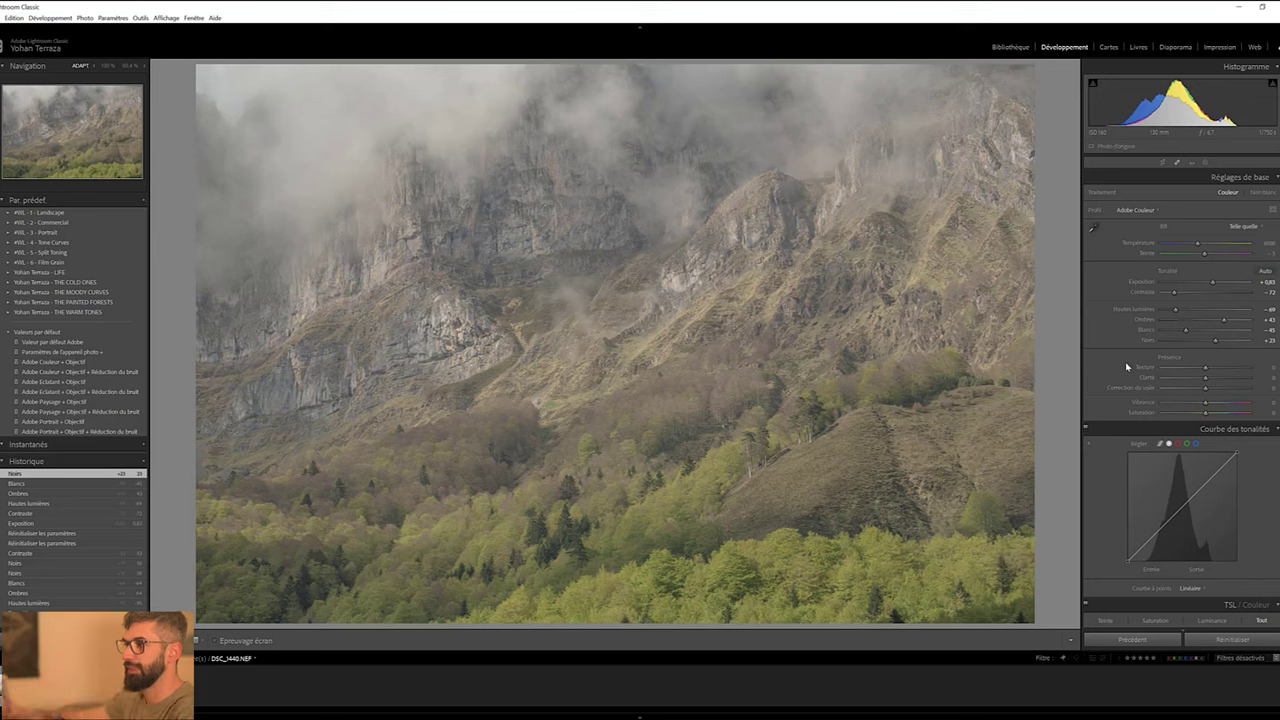
Enable chromatic aberration removal and the Nikon 70-200mm lens profile, checking the trees at 100%
scroll(1120, 400, "down", 5)
scroll(1113, 437, "down", 5)
scroll(1105, 430, "down", 5)
scroll(1100, 430, "down", 3)
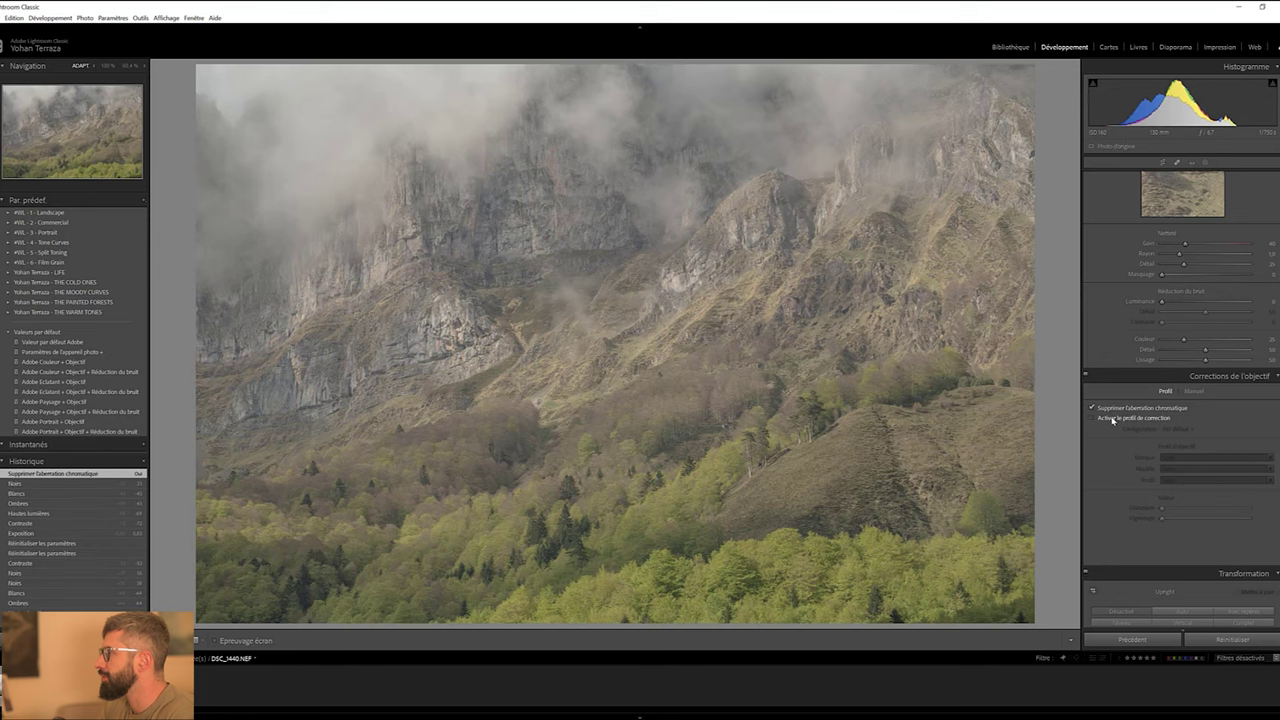
left_click(1112, 418)
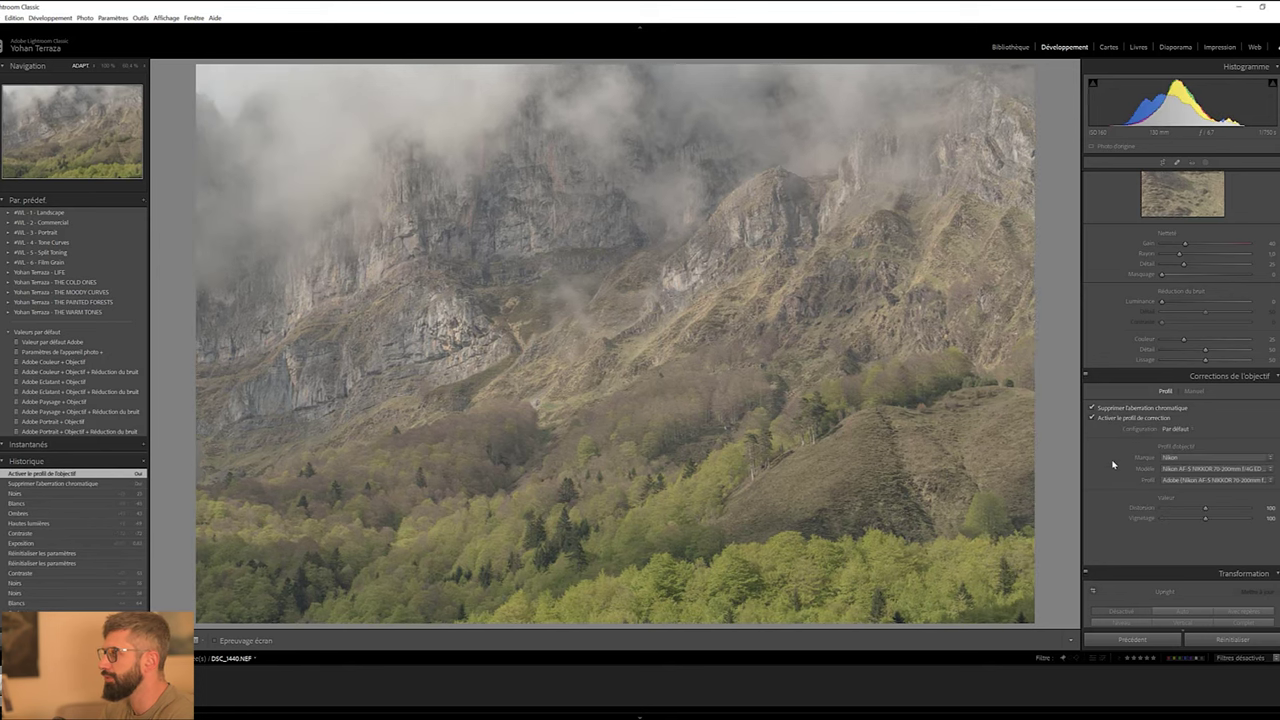
scroll(1109, 312, "up", 5)
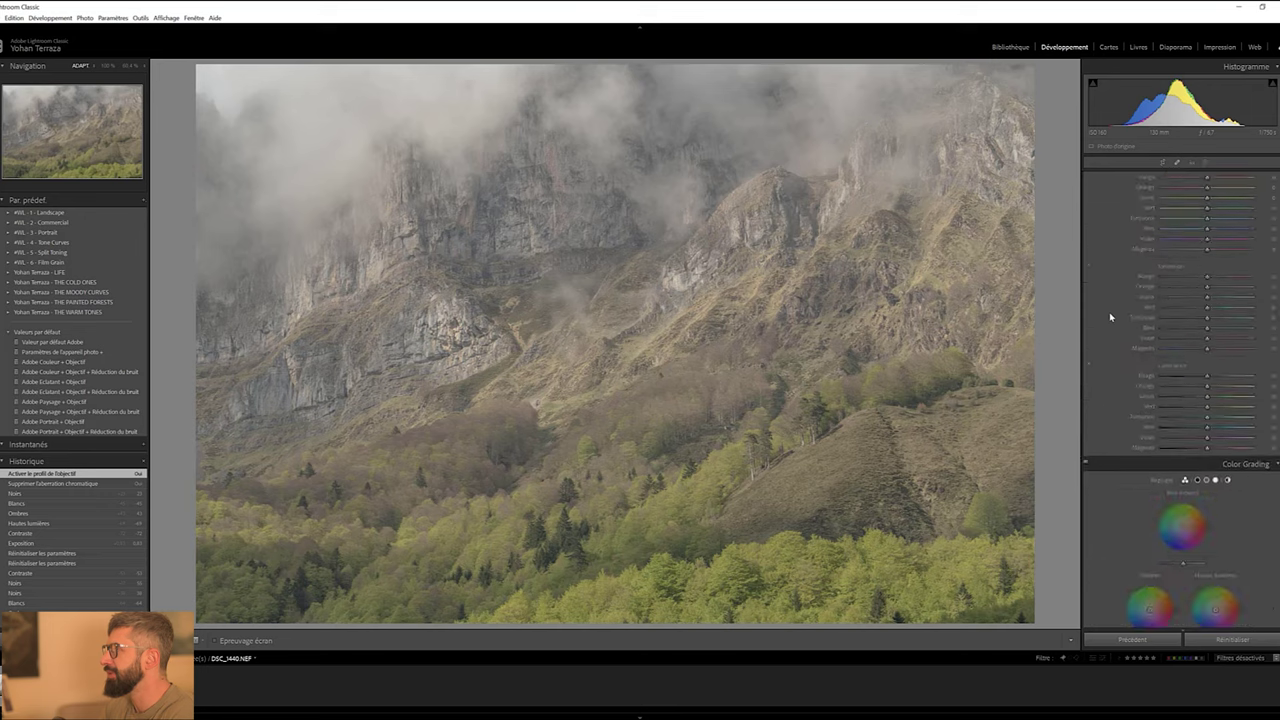
scroll(1109, 312, "up", 5)
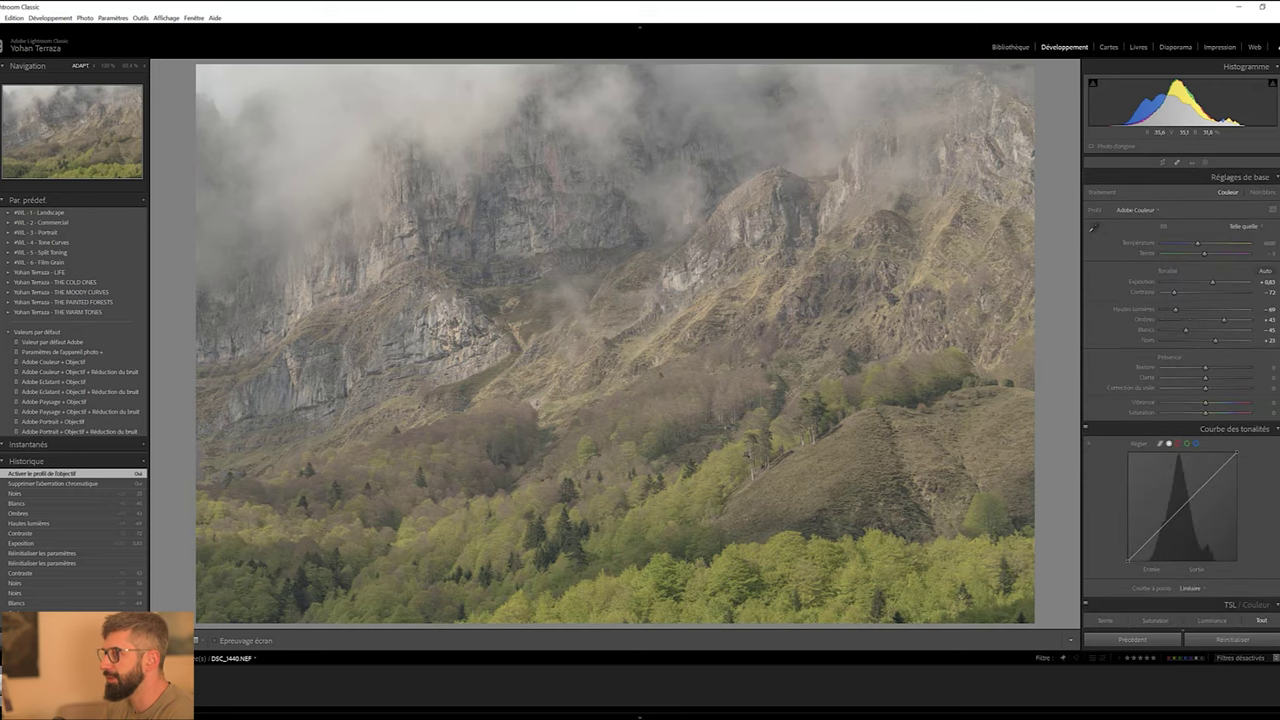
left_click(783, 436)
mouse_move(735, 469)
left_mouse_down()
mouse_move(716, 286)
mouse_move(718, 323)
left_mouse_up()
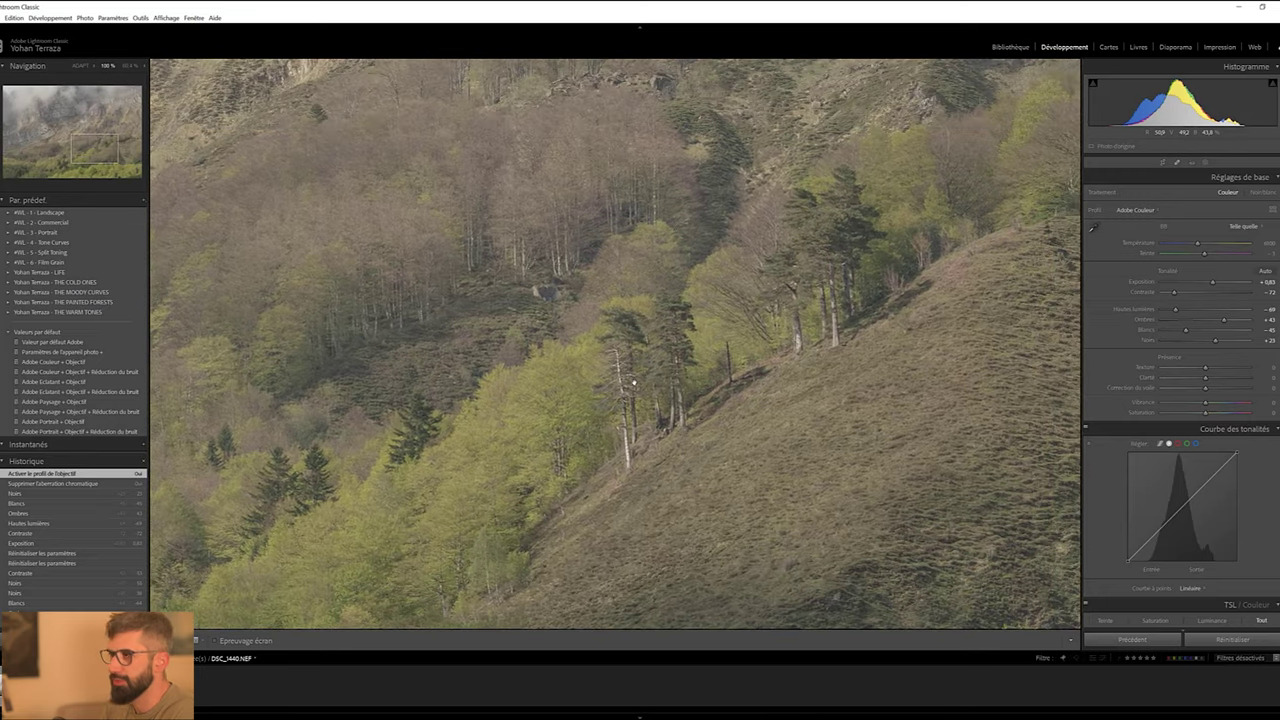
left_click(633, 383)
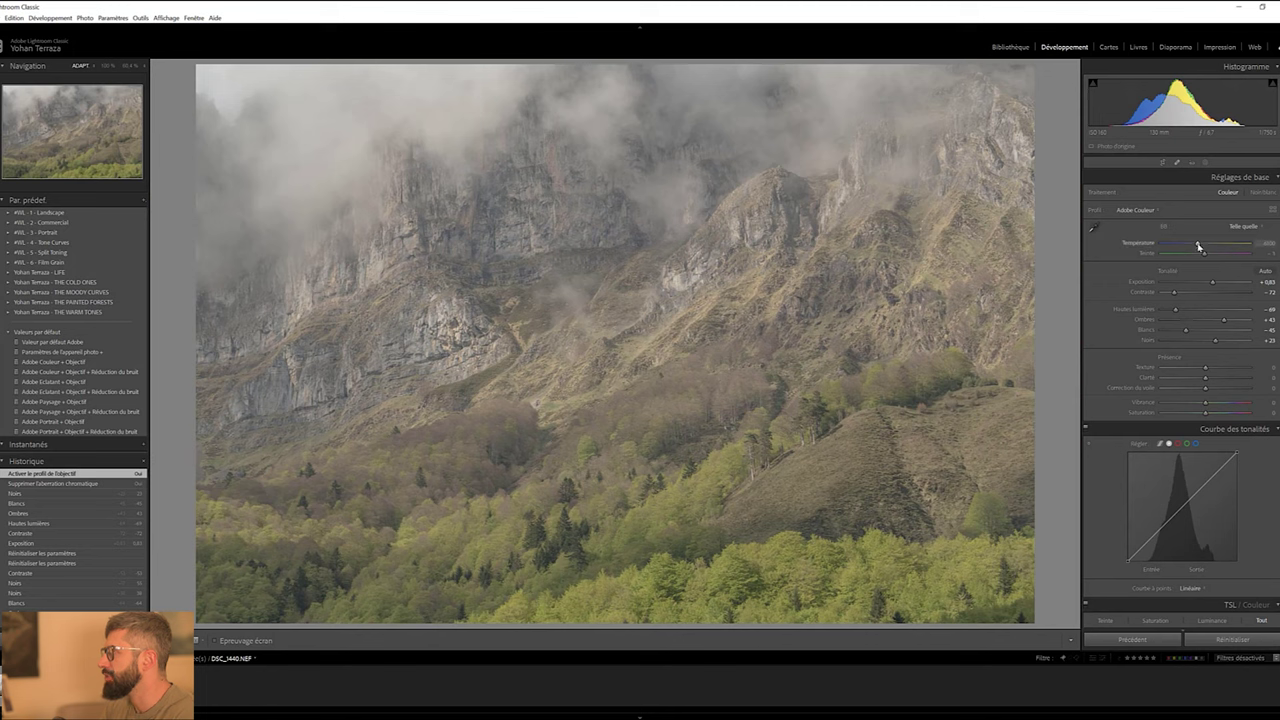
Warm the Temperature and set Contrast -46, Shadows -5, Blacks +13 and Dehaze -13
left_click_drag(1203, 246, 1207, 244)
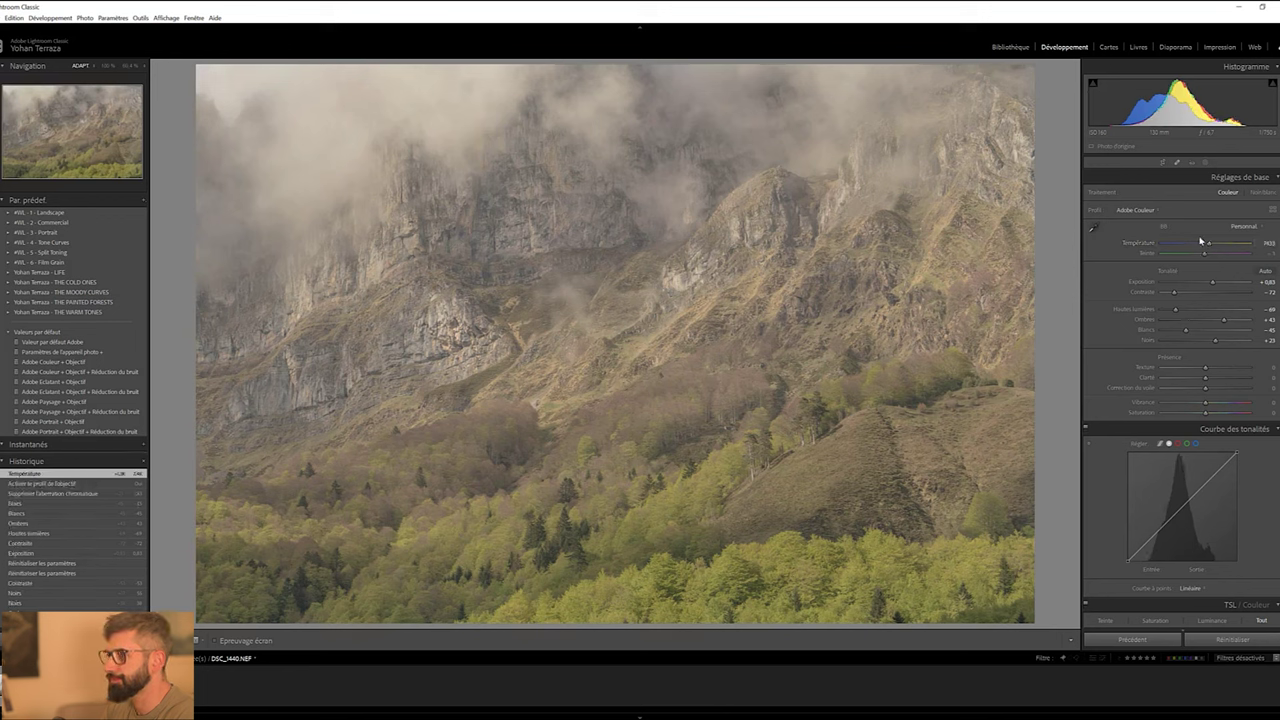
left_click_drag(1189, 295, 1187, 295)
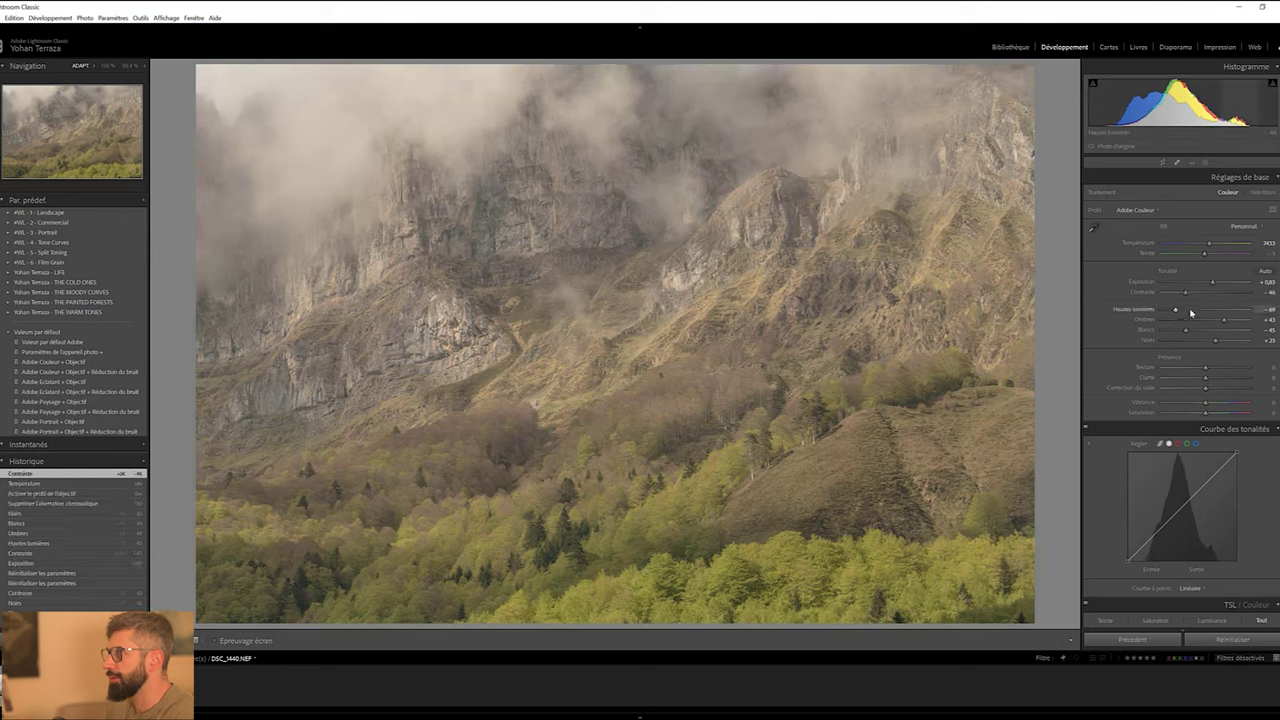
mouse_move(1222, 319)
left_mouse_down()
mouse_move(1202, 322)
mouse_move(1208, 340)
left_mouse_up()
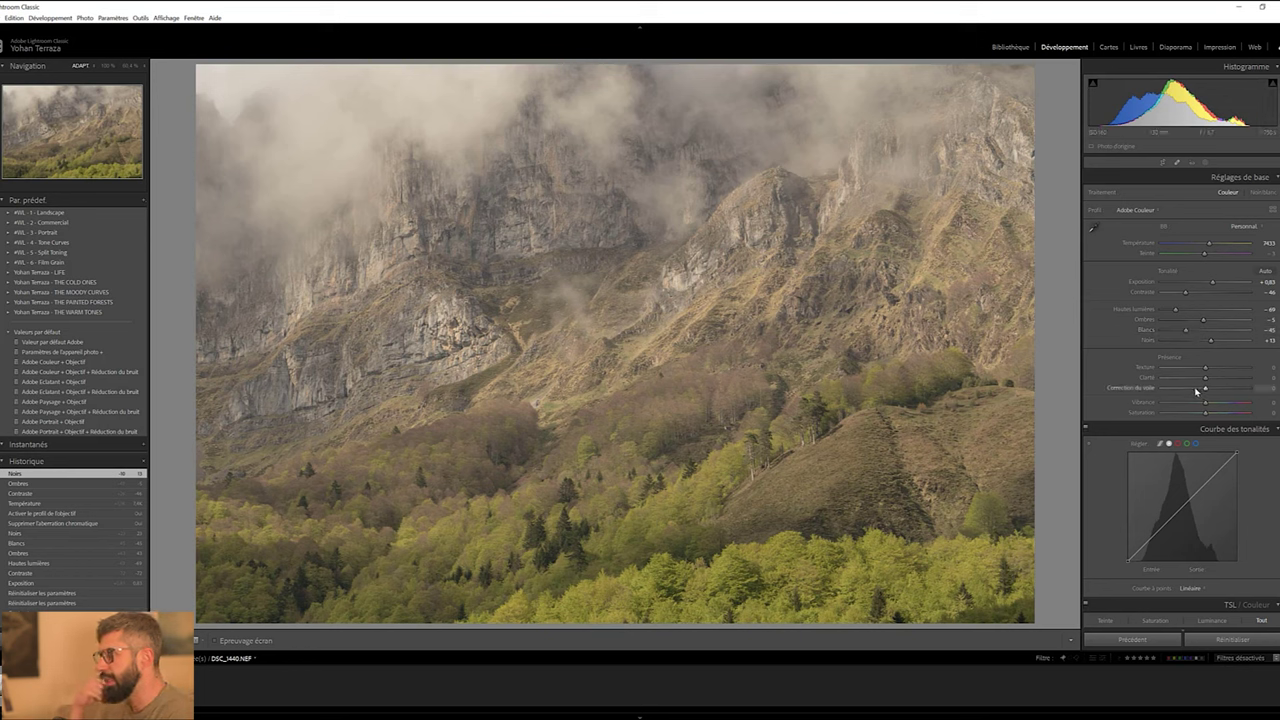
left_click_drag(1195, 390, 1198, 391)
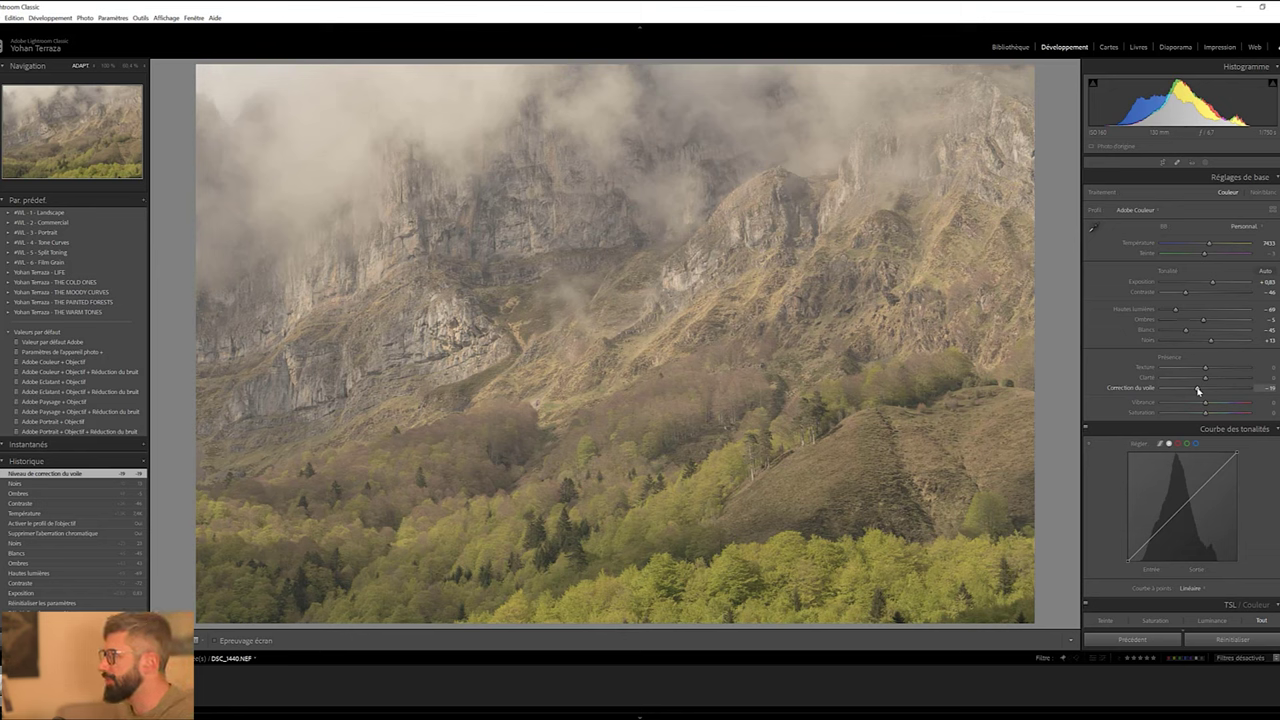
left_click_drag(1198, 391, 1204, 392)
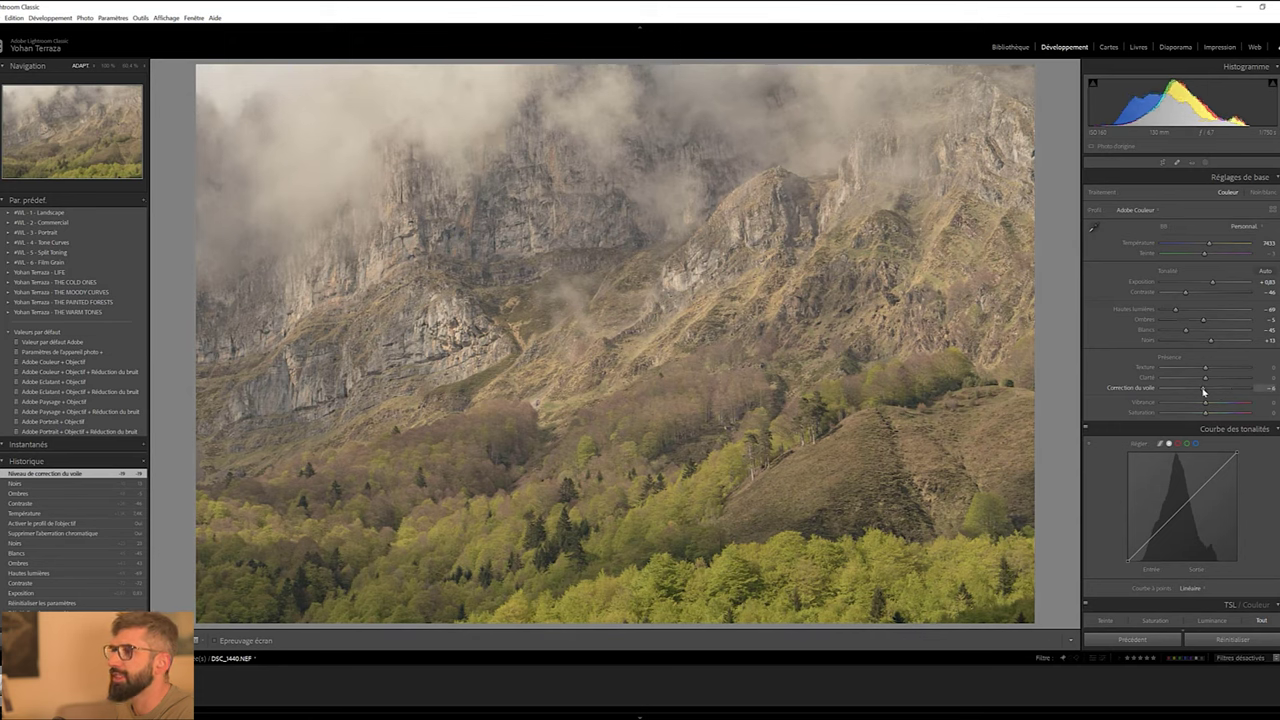
left_click_drag(1204, 392, 1202, 387)
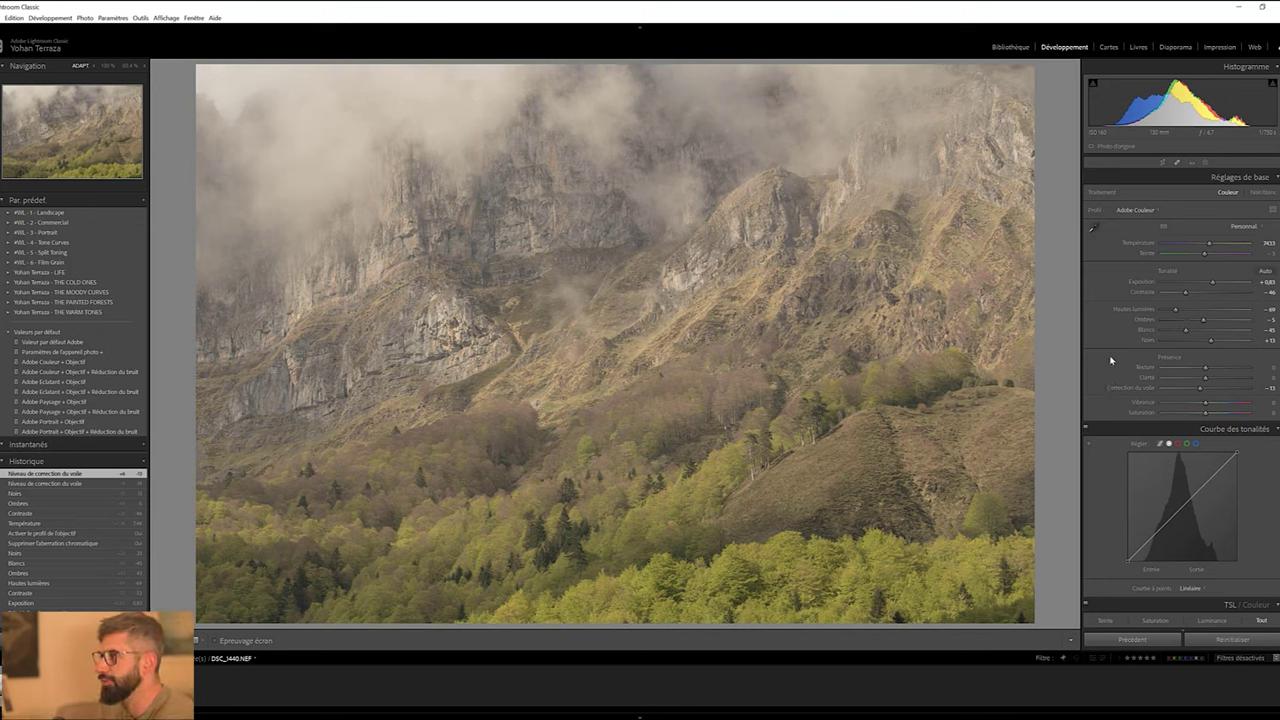
Apply Courbe mood I from THE MOODY CURVES and review its red, green and blue curves
scroll(1110, 360, "down", 3)
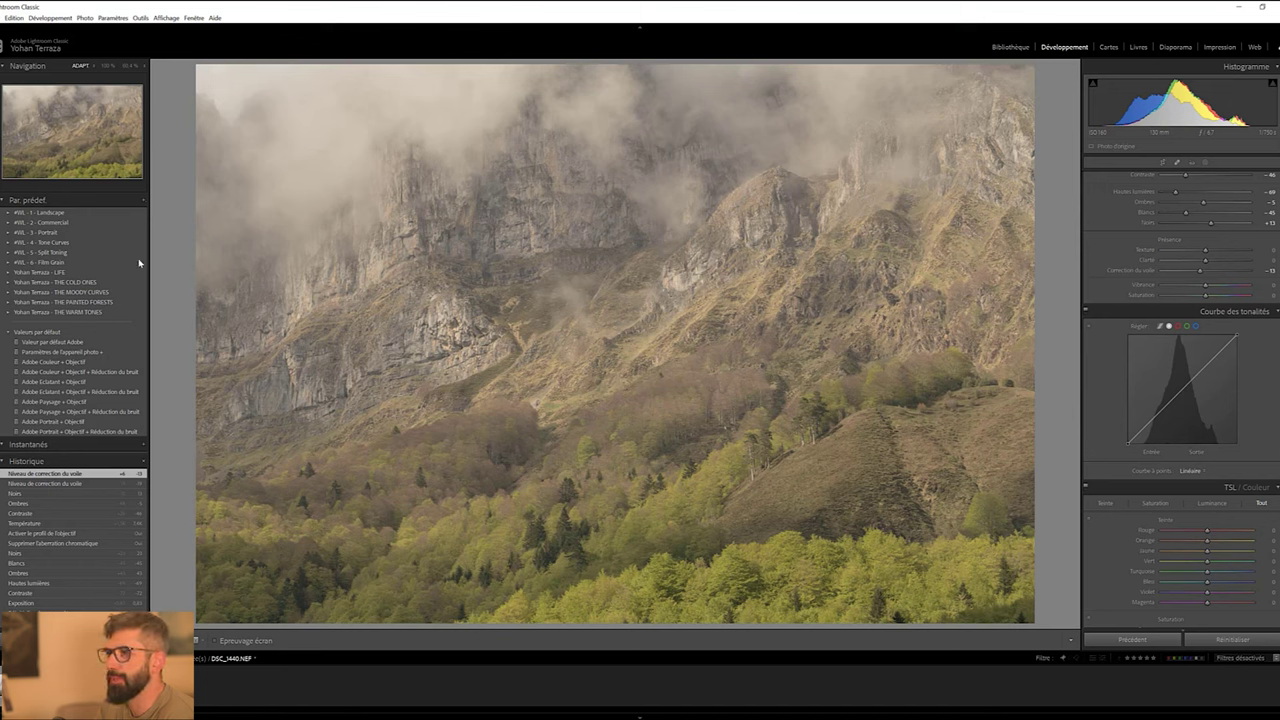
left_click(10, 294)
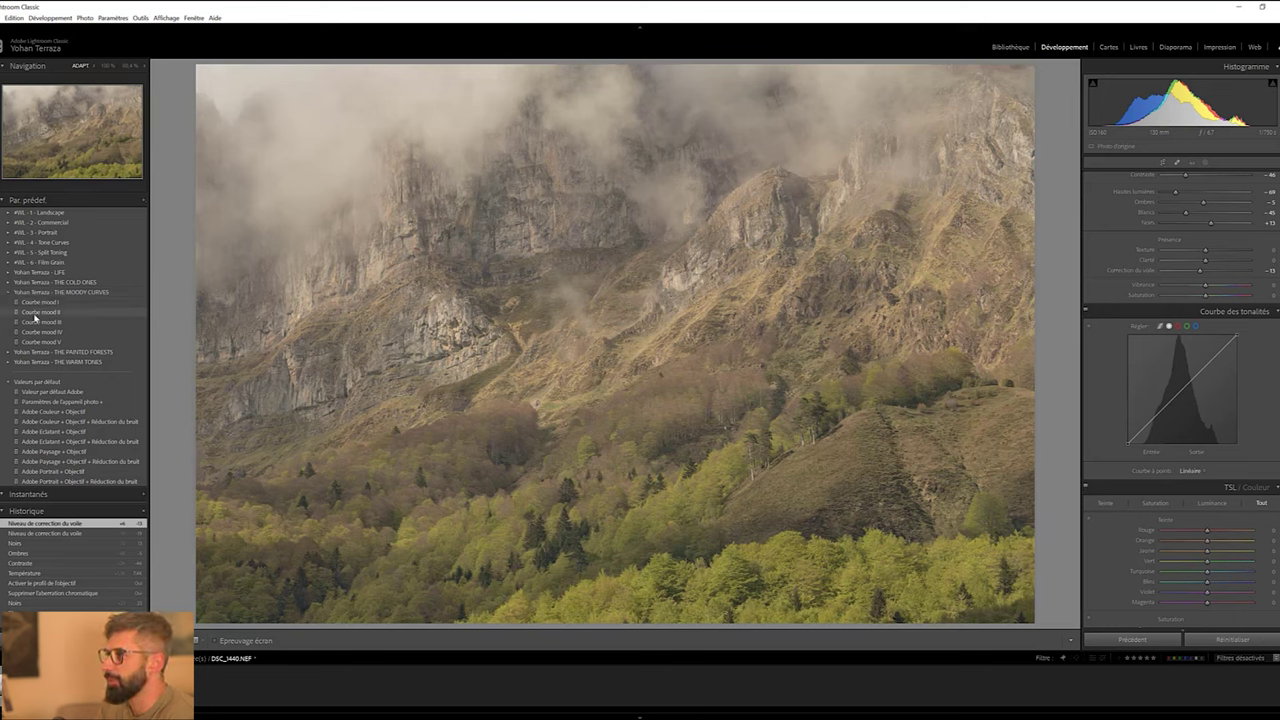
left_click(34, 304)
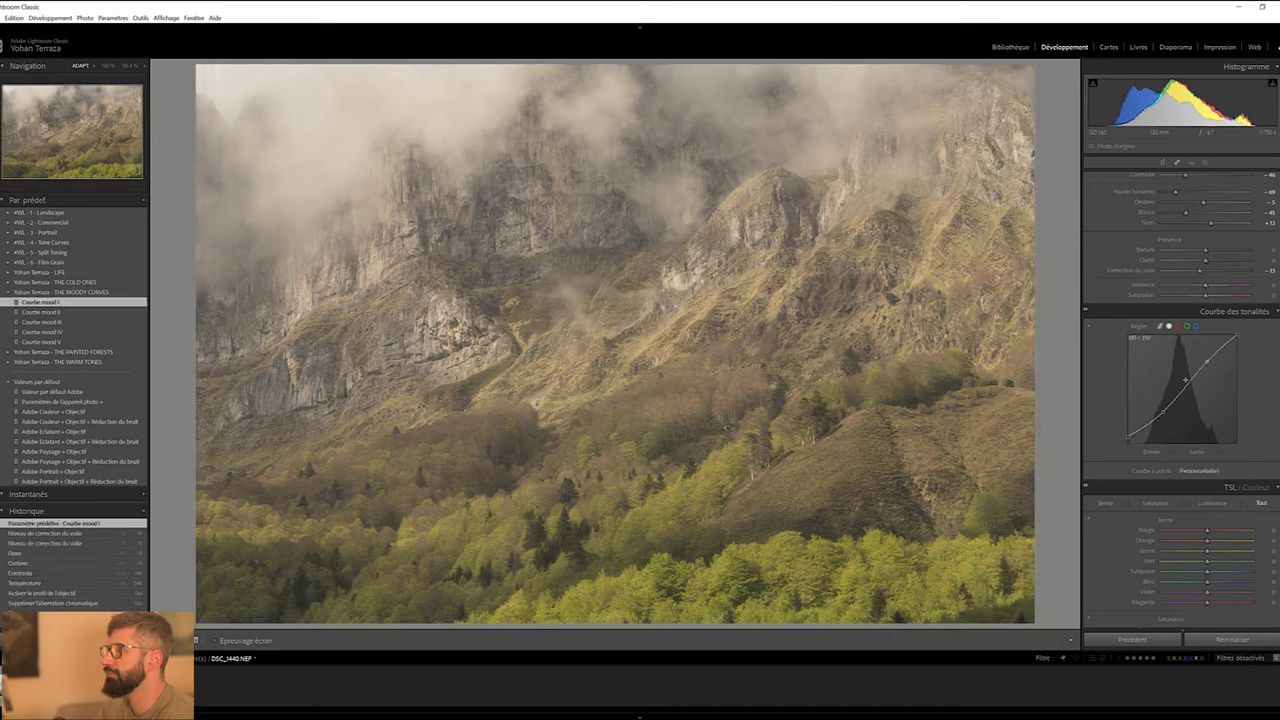
left_click(1178, 327)
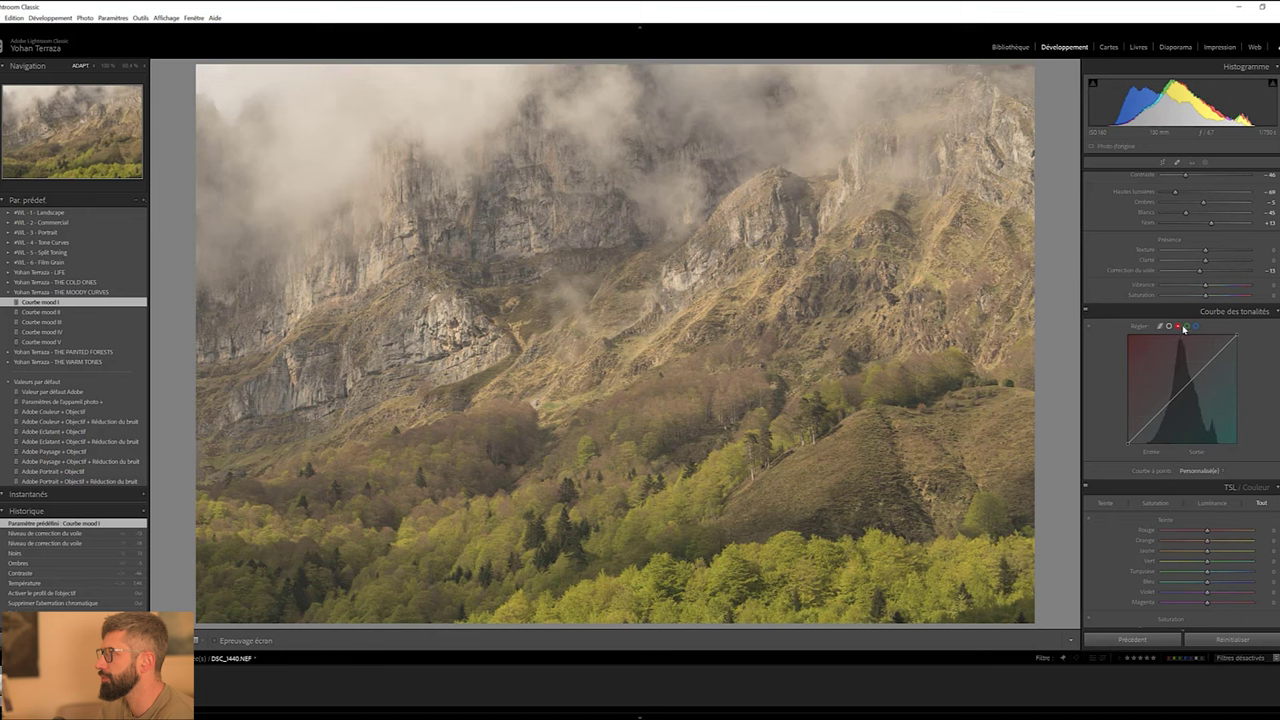
left_click(1195, 327)
left_click(1178, 327)
left_click(1167, 328)
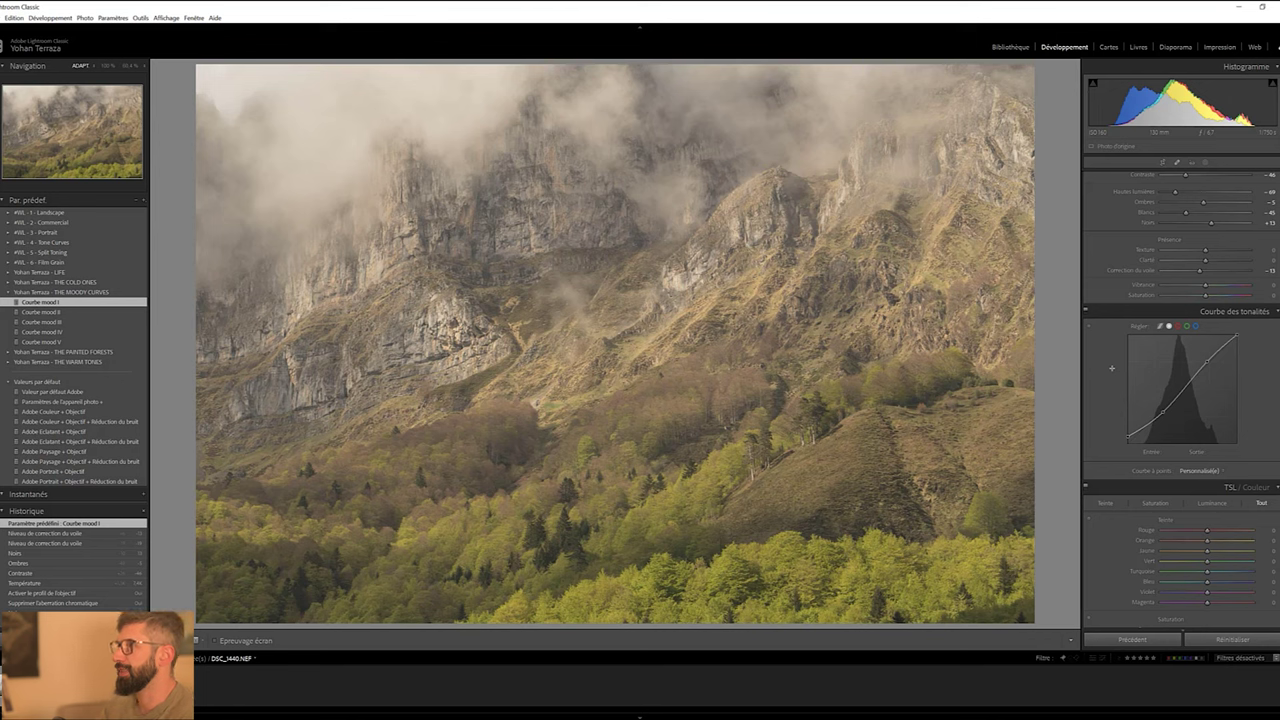
scroll(1113, 379, "down", 3)
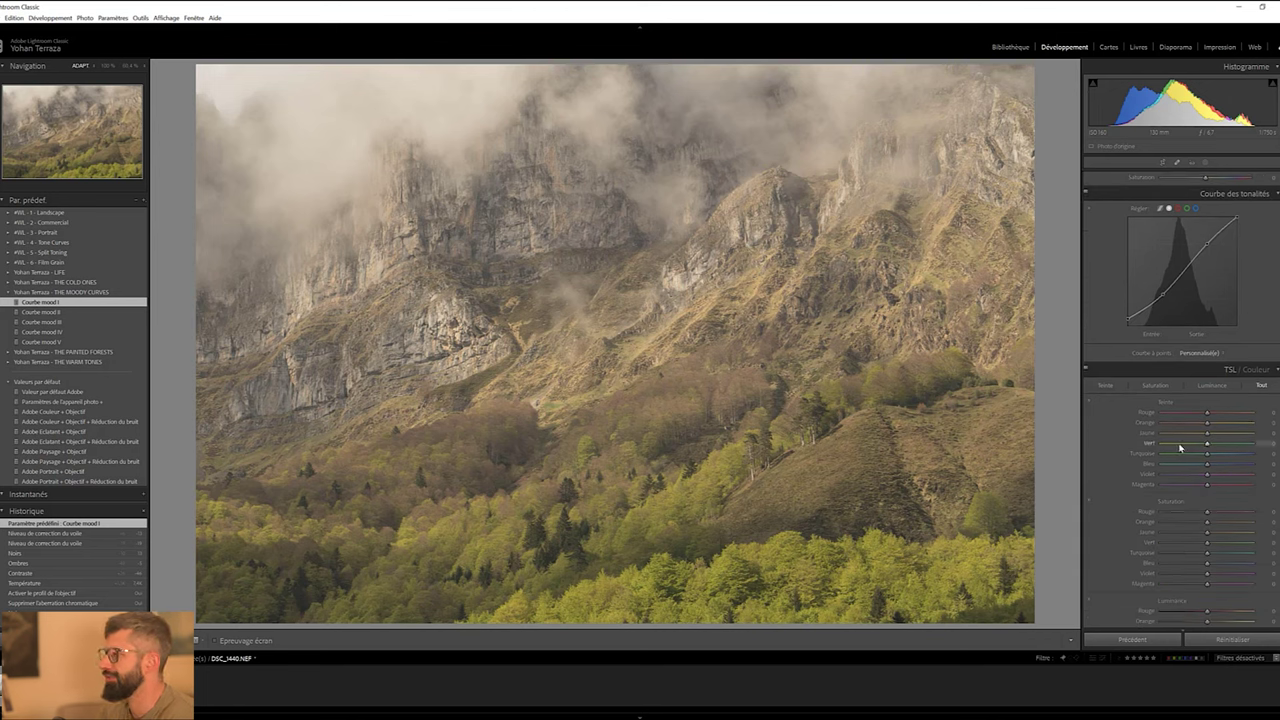
Set HSL green hue -40, yellow saturation -17, green saturation -54, orange luminance +25, green luminance +53
scroll(1152, 444, "down", 3)
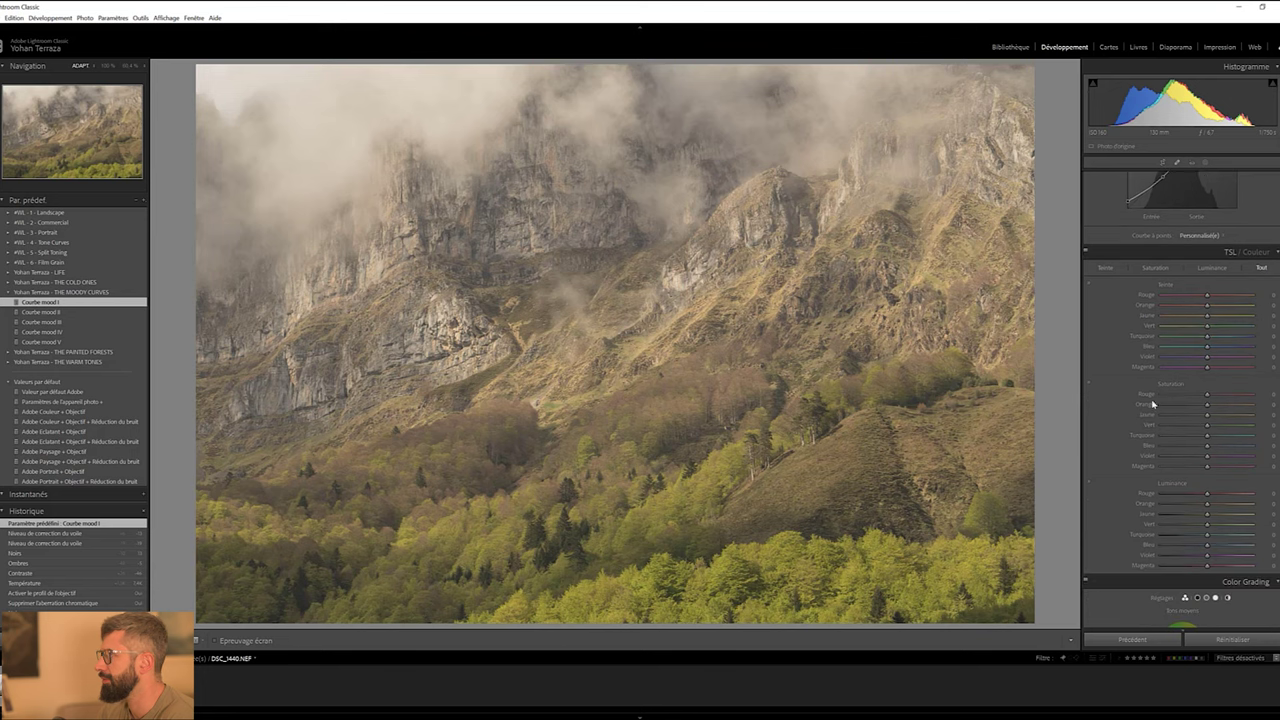
left_click(1183, 327)
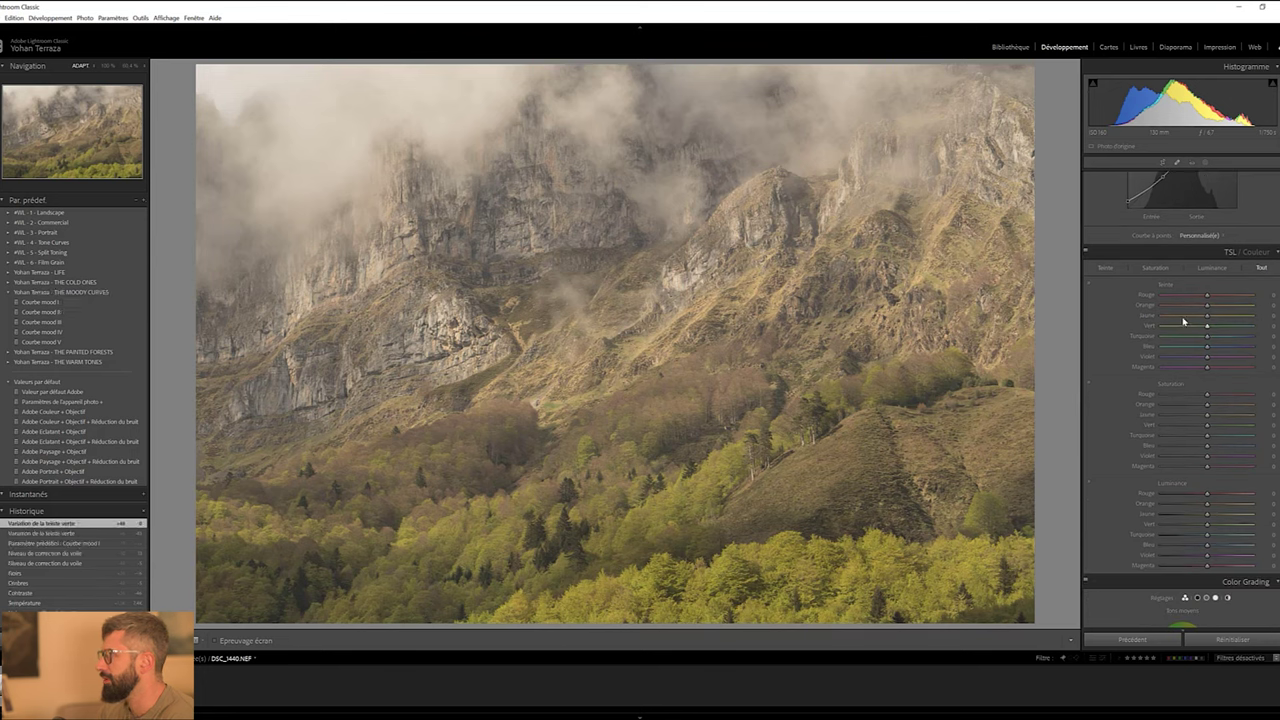
mouse_move(1186, 318)
left_mouse_down()
mouse_move(1226, 326)
mouse_move(1190, 322)
mouse_move(1231, 308)
mouse_move(1180, 305)
mouse_move(1184, 328)
left_mouse_up()
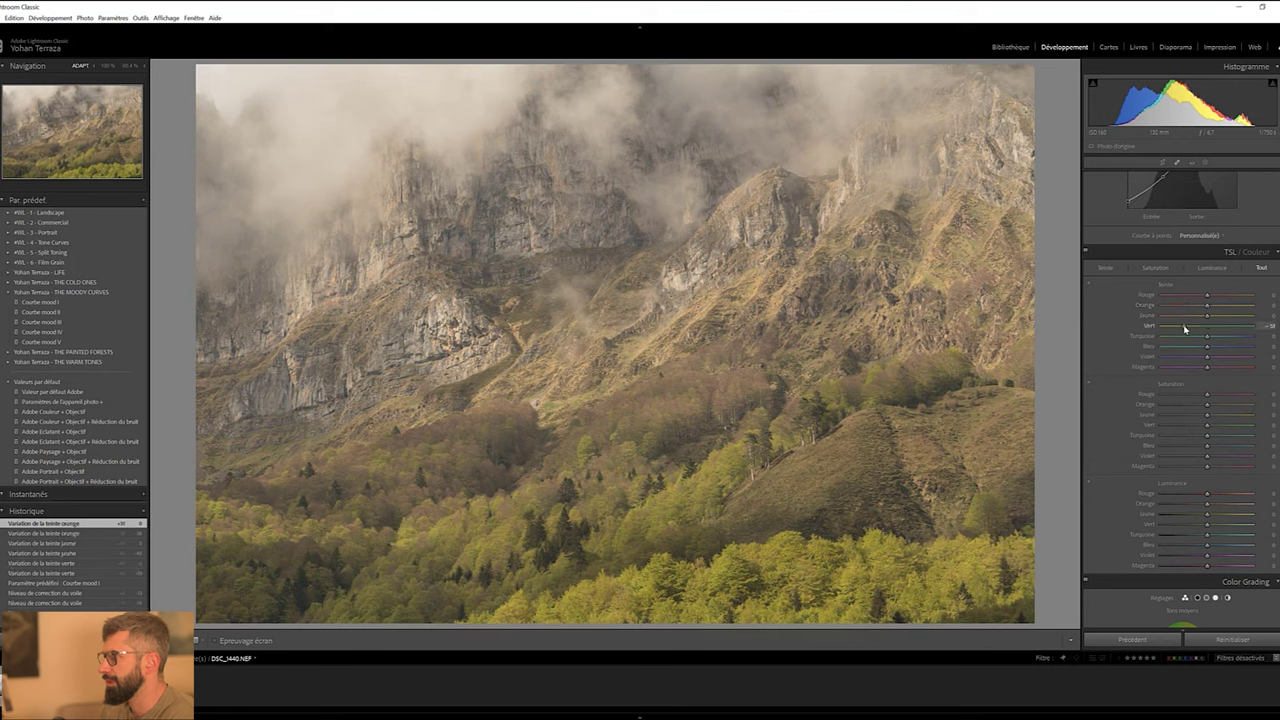
mouse_move(1207, 425)
left_mouse_down()
mouse_move(1182, 424)
mouse_move(1199, 415)
left_mouse_up()
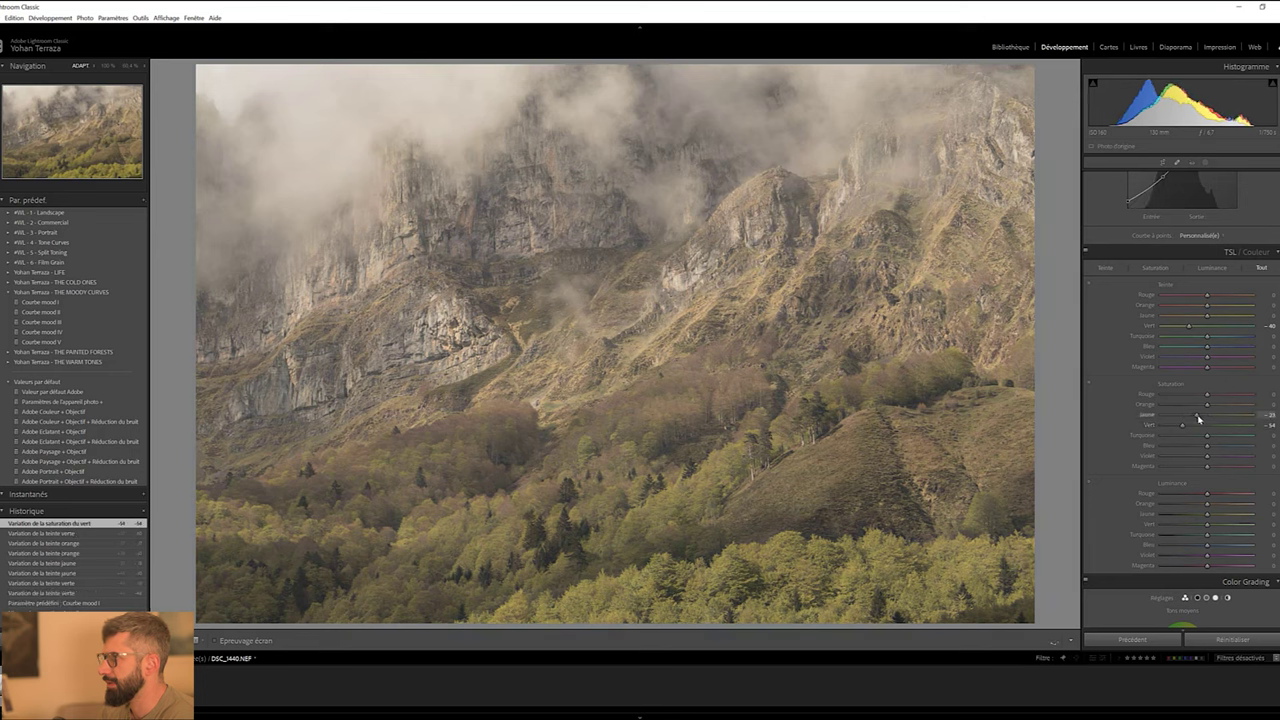
left_click_drag(1207, 513, 1219, 505)
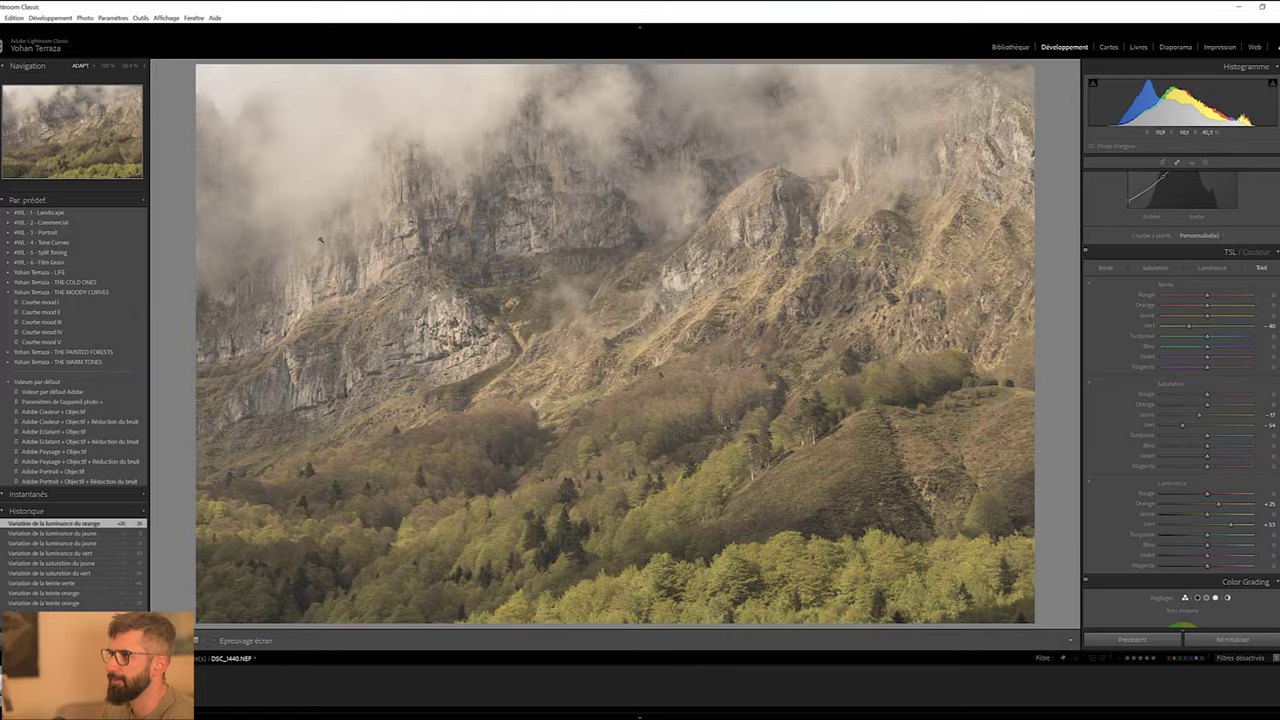
left_click(318, 226)
key("ctrl+minus")
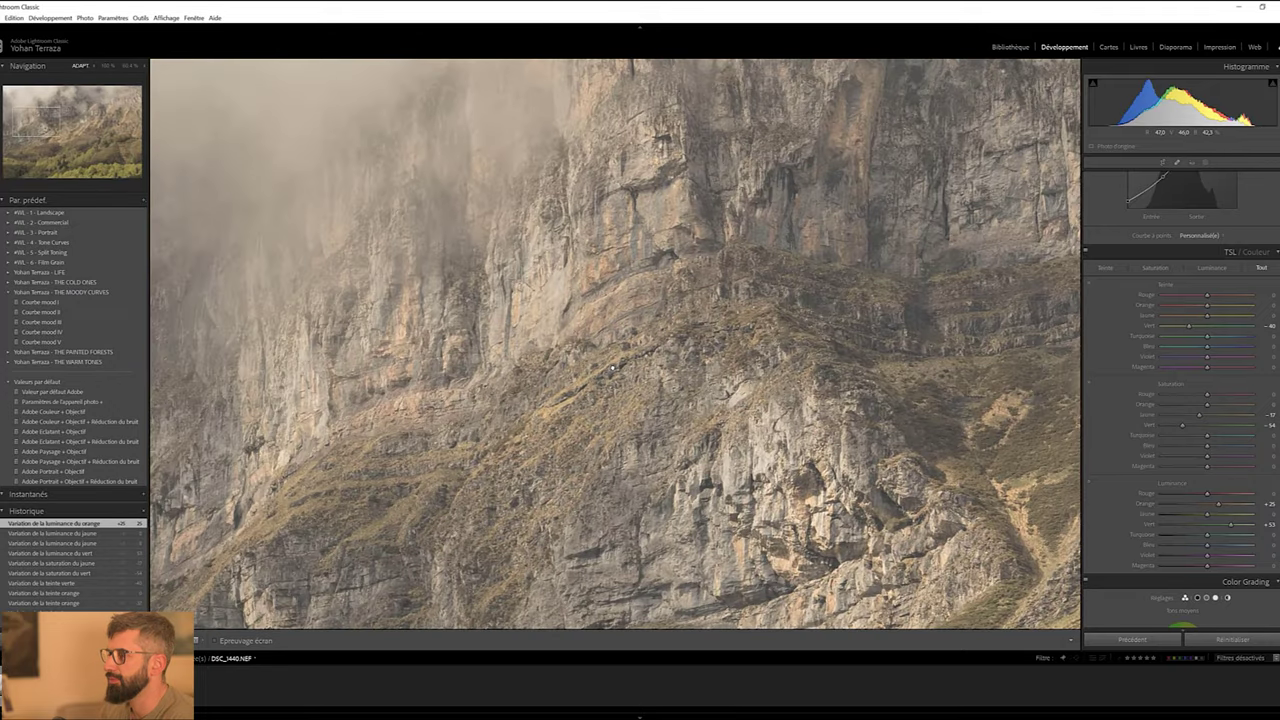
key("ctrl+minus")
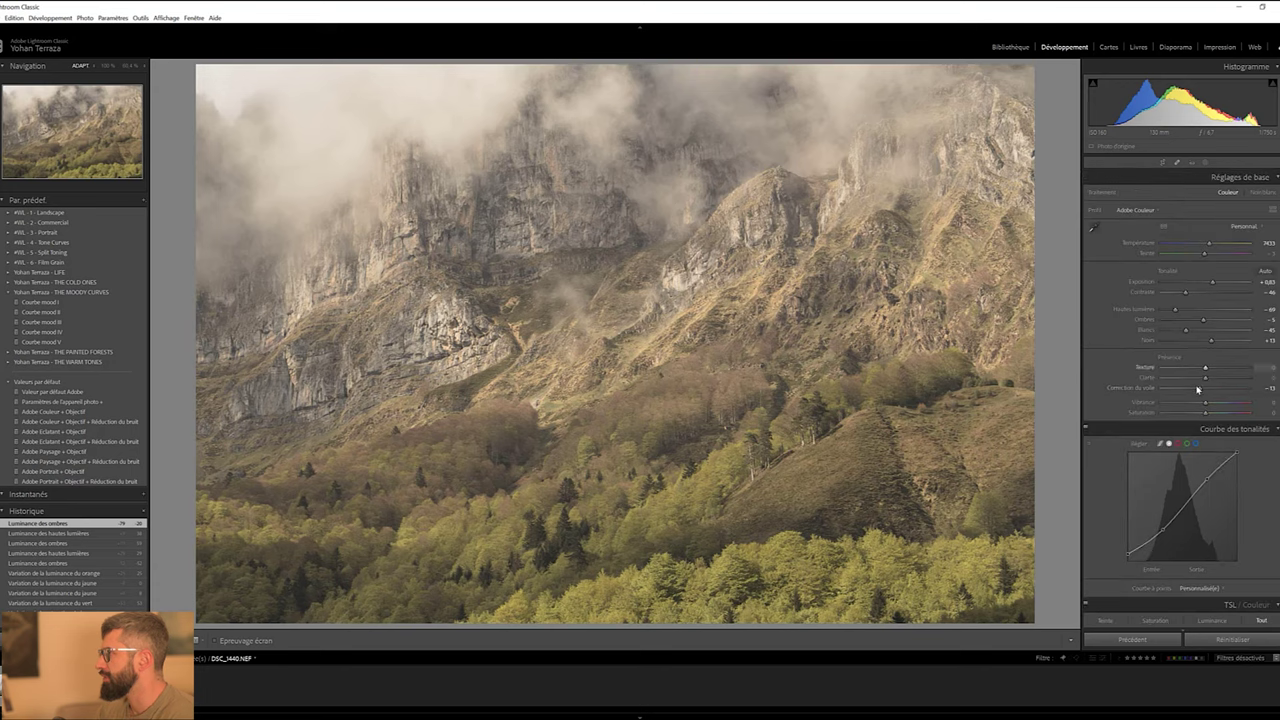
Lower Clarity to -21 and raise Texture to +5 for a softer, misty look
type("28")
key("Return")
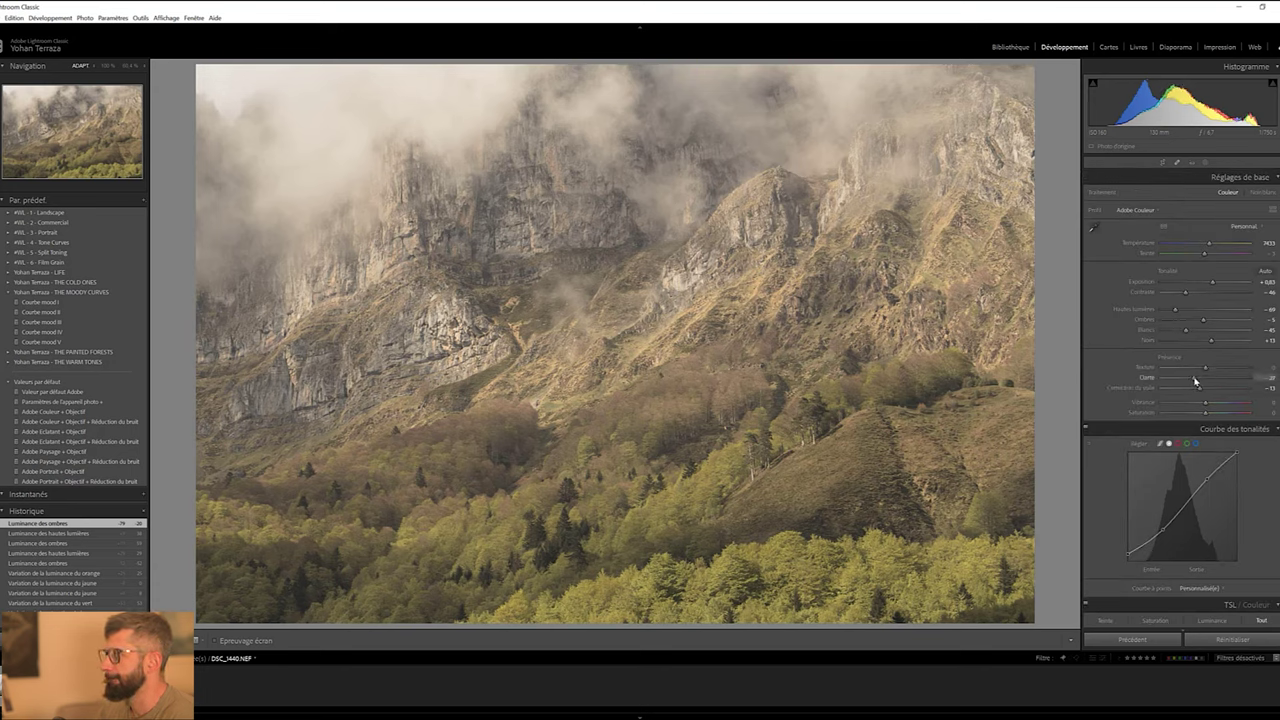
left_click_drag(1192, 378, 1197, 377)
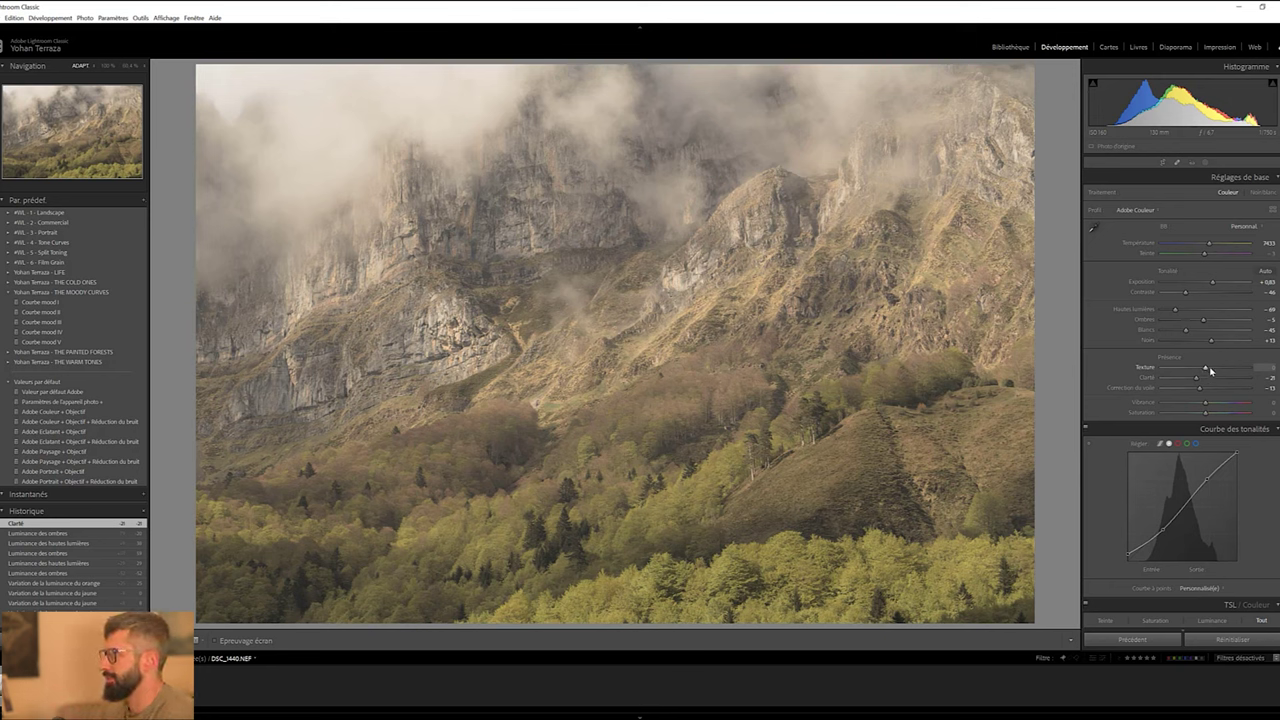
left_click(1212, 369)
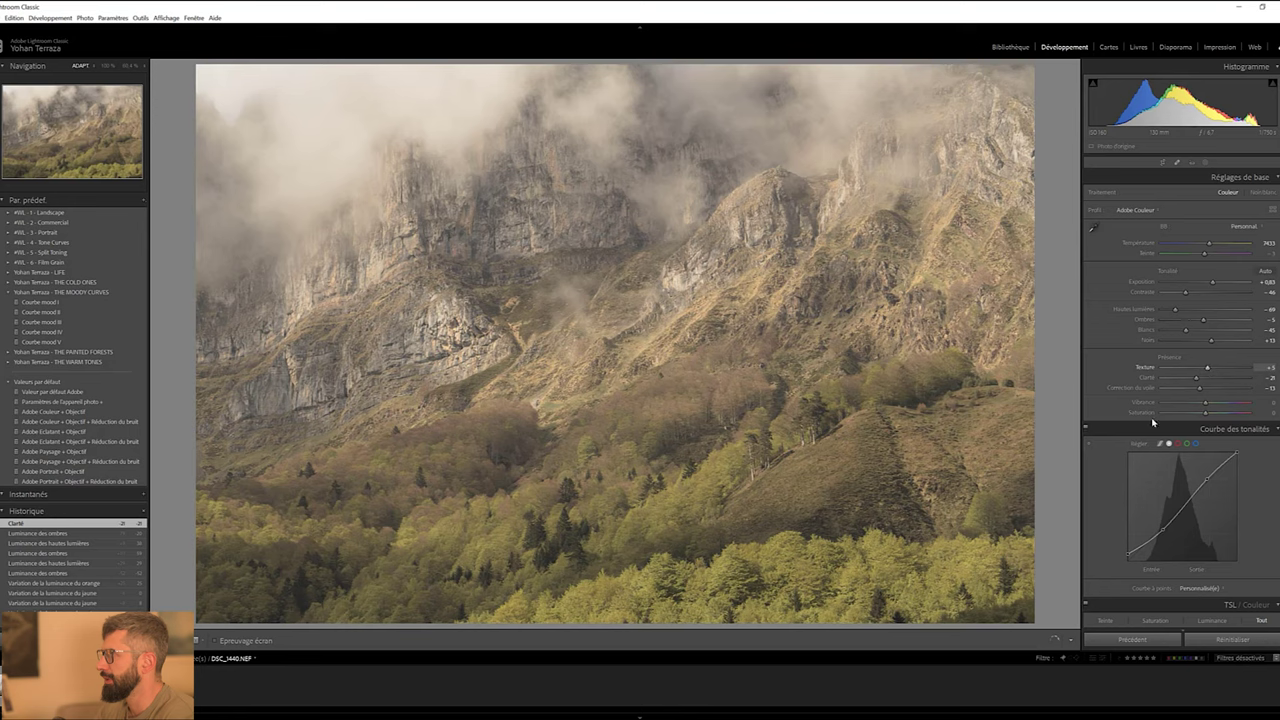
scroll(1100, 470, "down", 5)
scroll(1097, 477, "down", 5)
scroll(1101, 456, "down", 5)
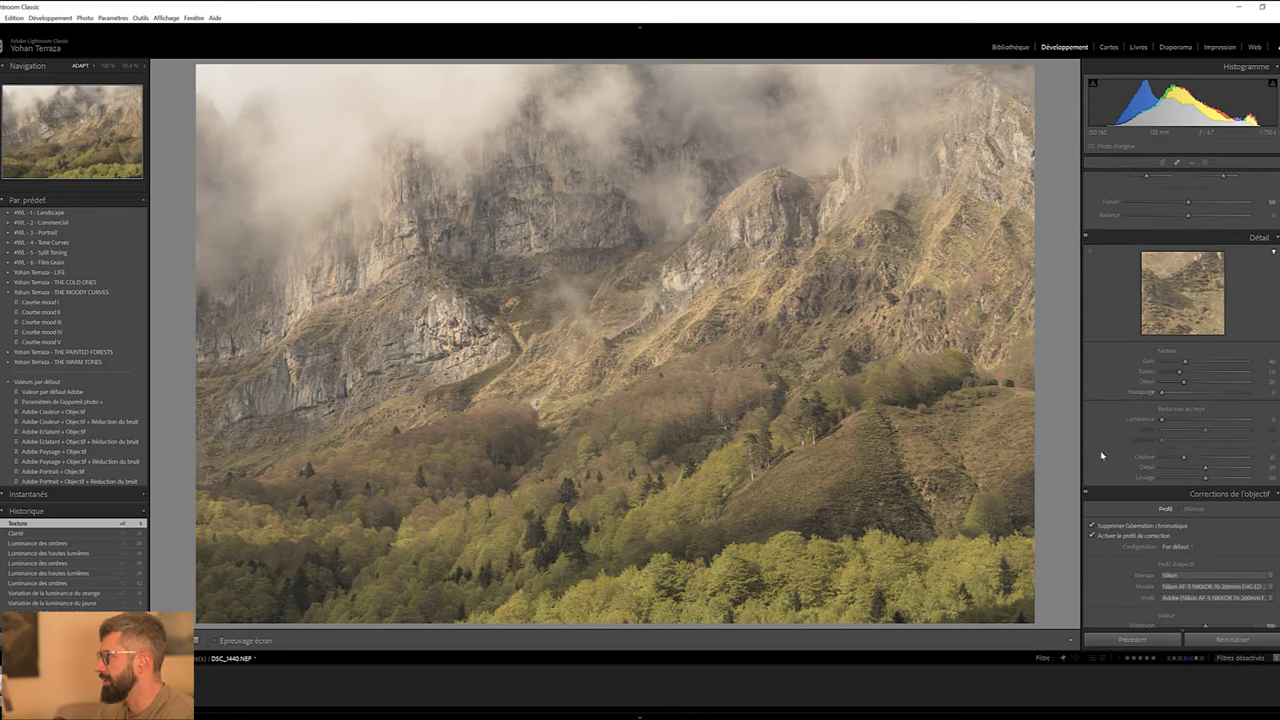
Set the sharpening Amount and Masking to 56, checking the cliff edges at 100%
left_click(1210, 364)
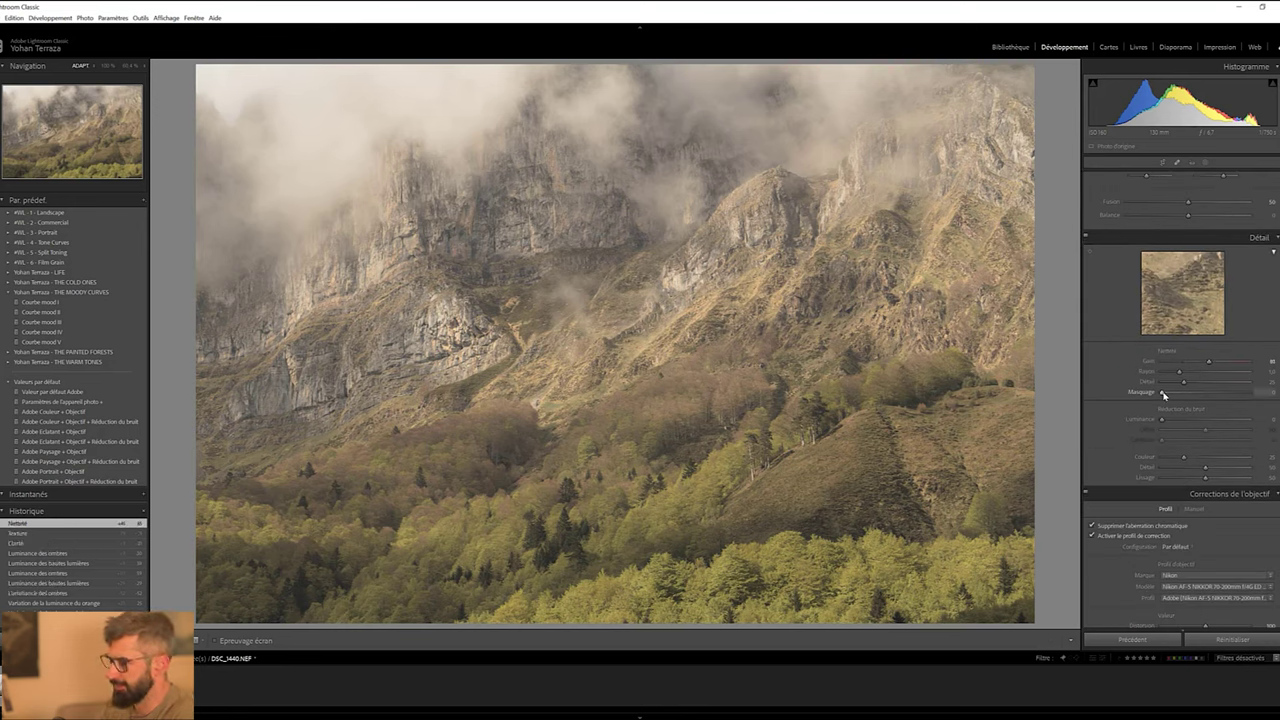
left_click_drag(1163, 394, 1176, 394)
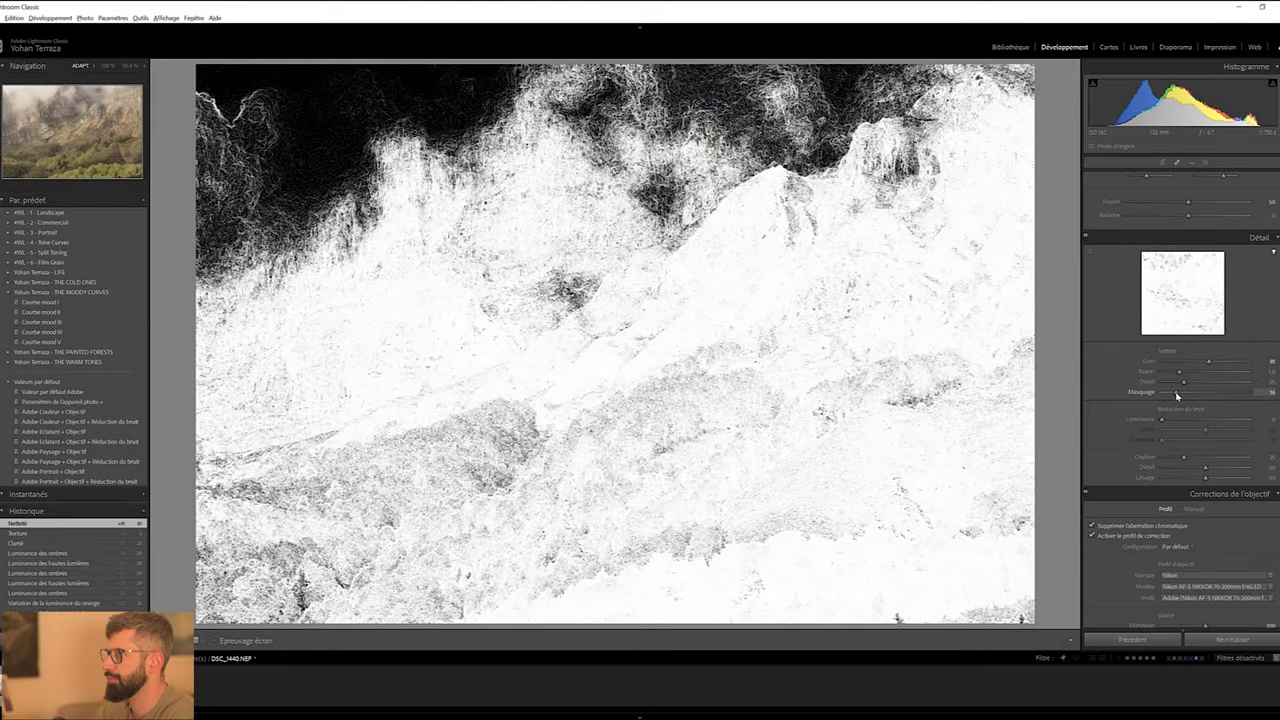
left_click_drag(1174, 394, 1175, 394)
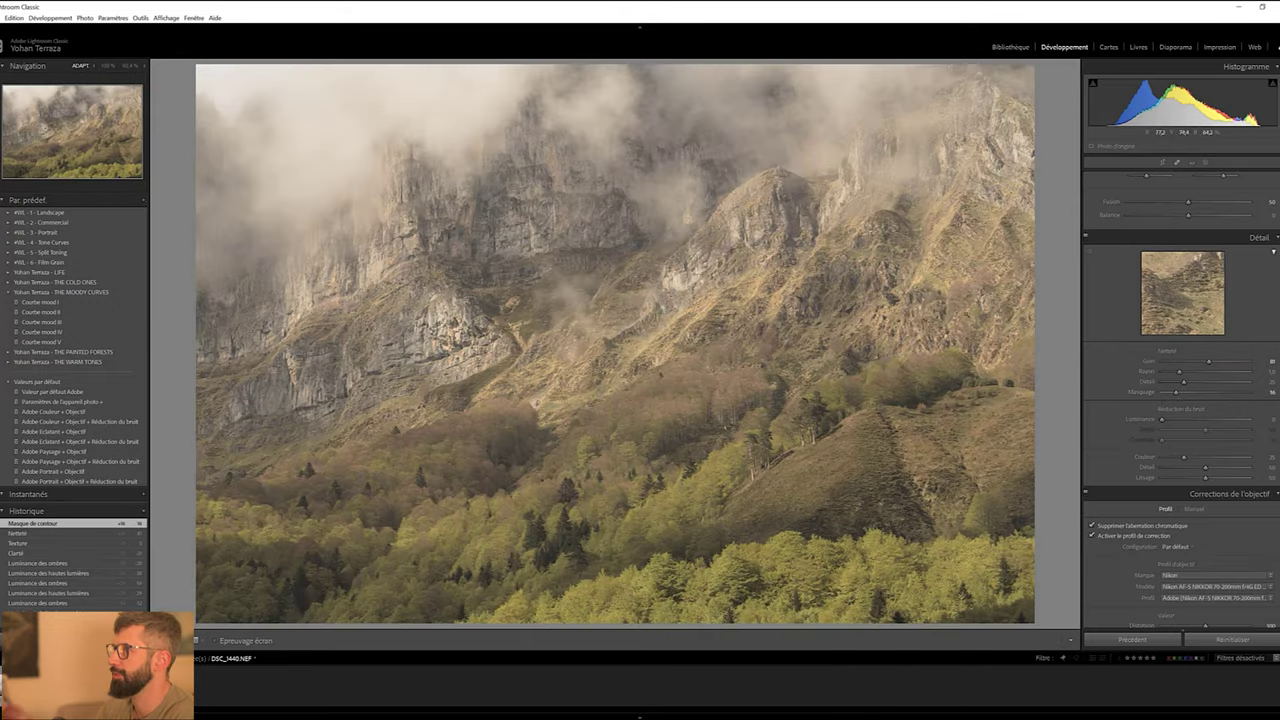
left_click(532, 224)
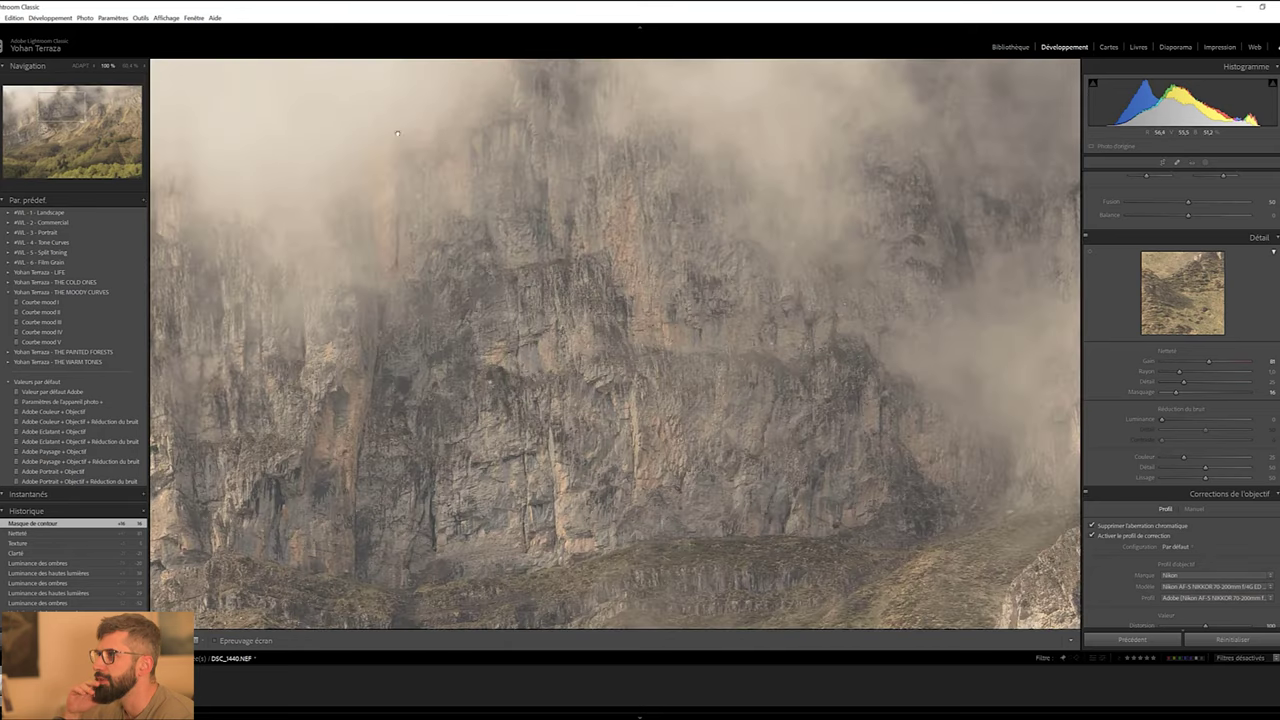
left_click_drag(532, 224, 552, 191)
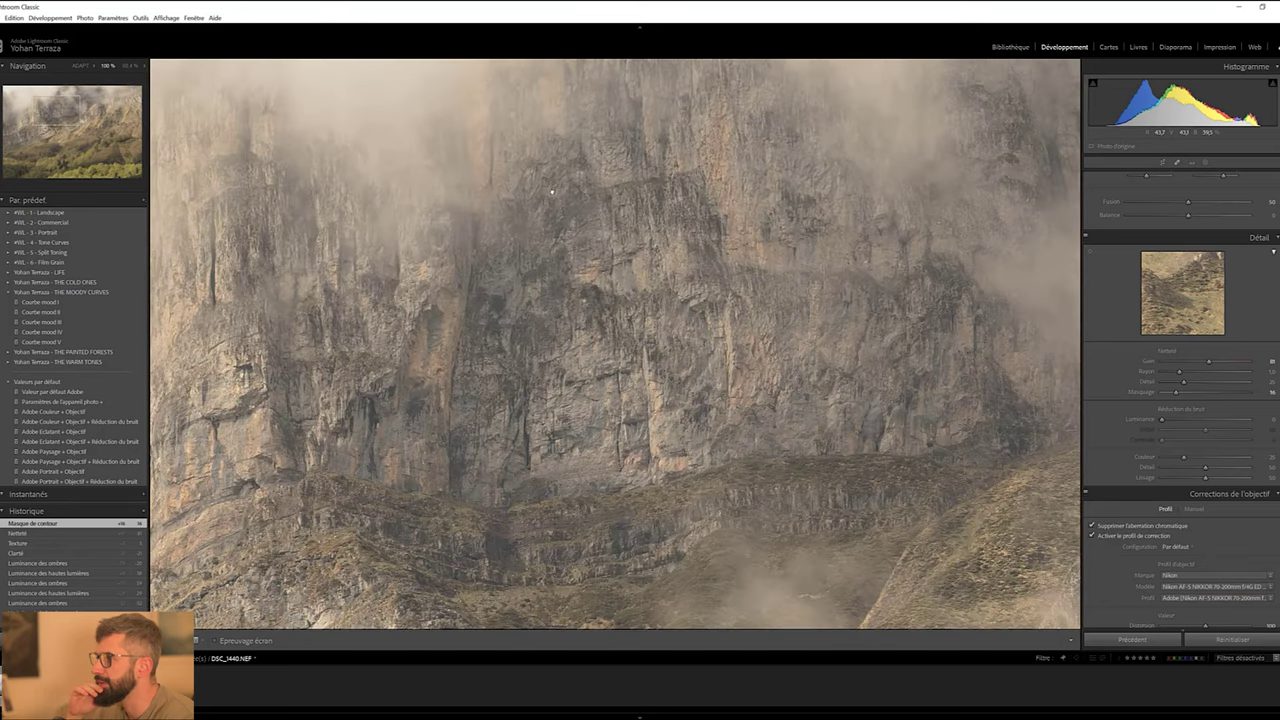
left_click(614, 359)
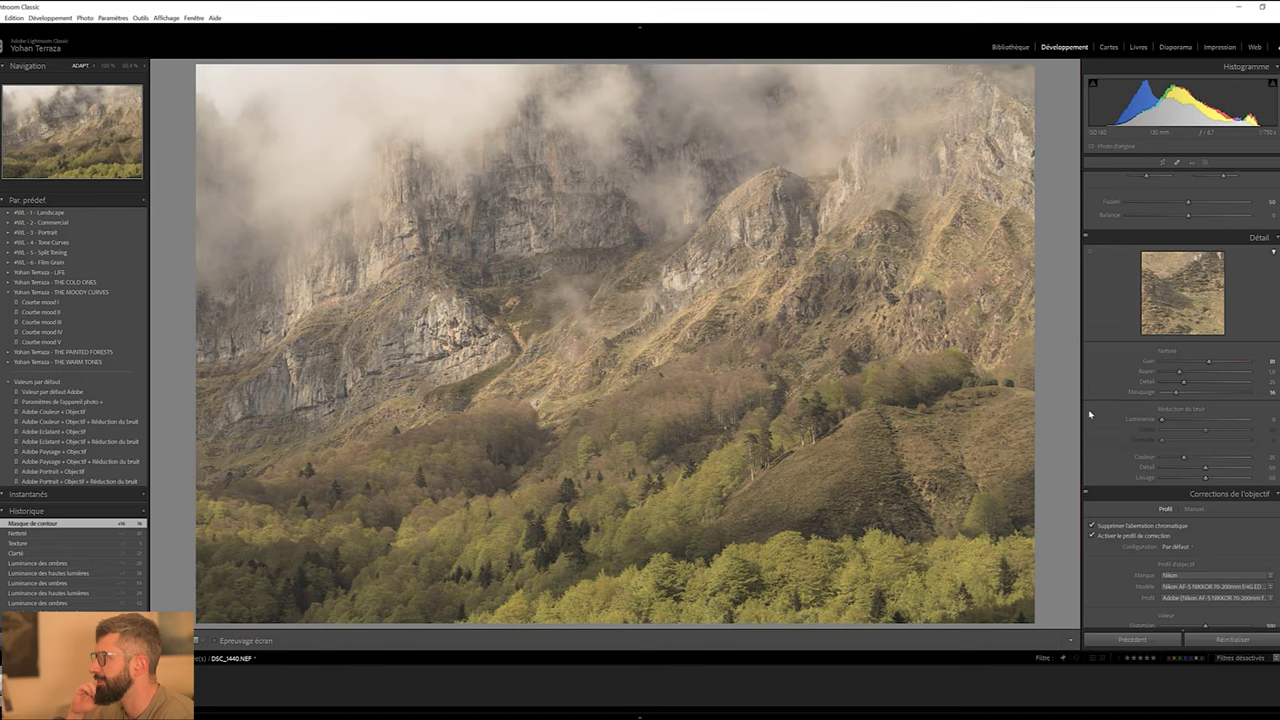
scroll(1088, 414, "up", 5)
scroll(1090, 413, "up", 5)
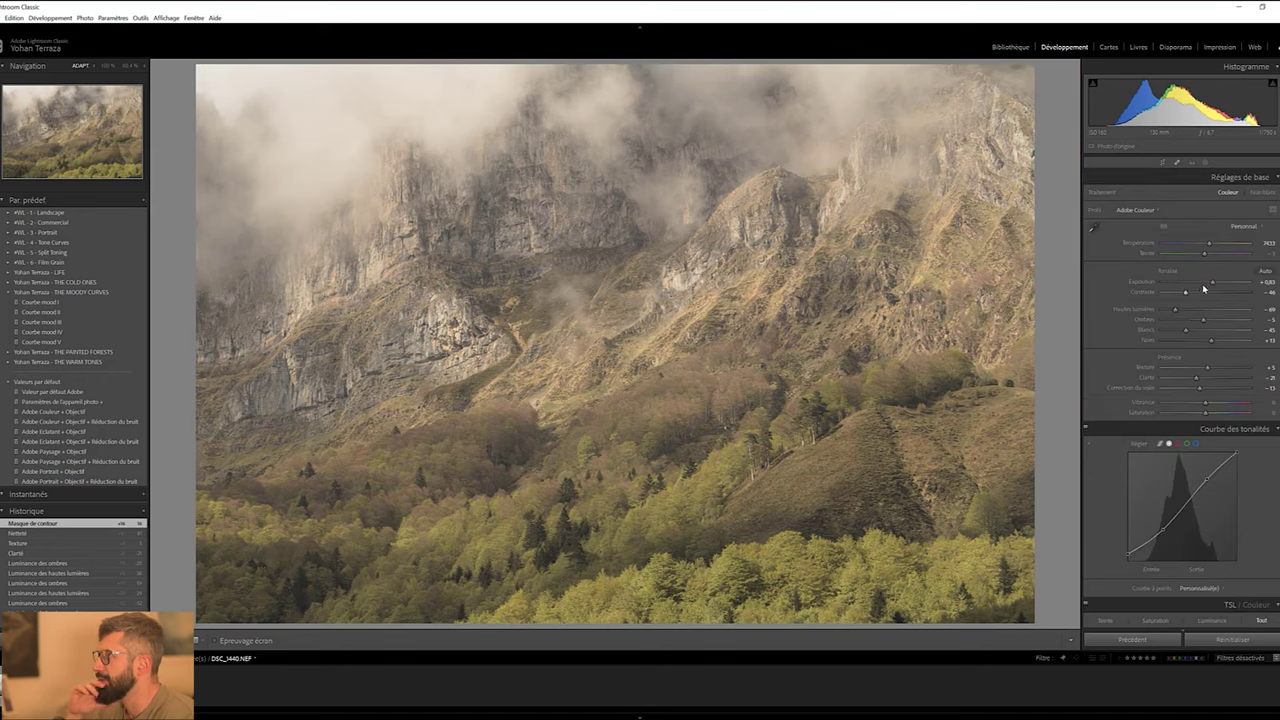
Lower Exposure to +0.51 and draw a linear gradient over the sky and cliff tops
left_click_drag(1213, 283, 1210, 285)
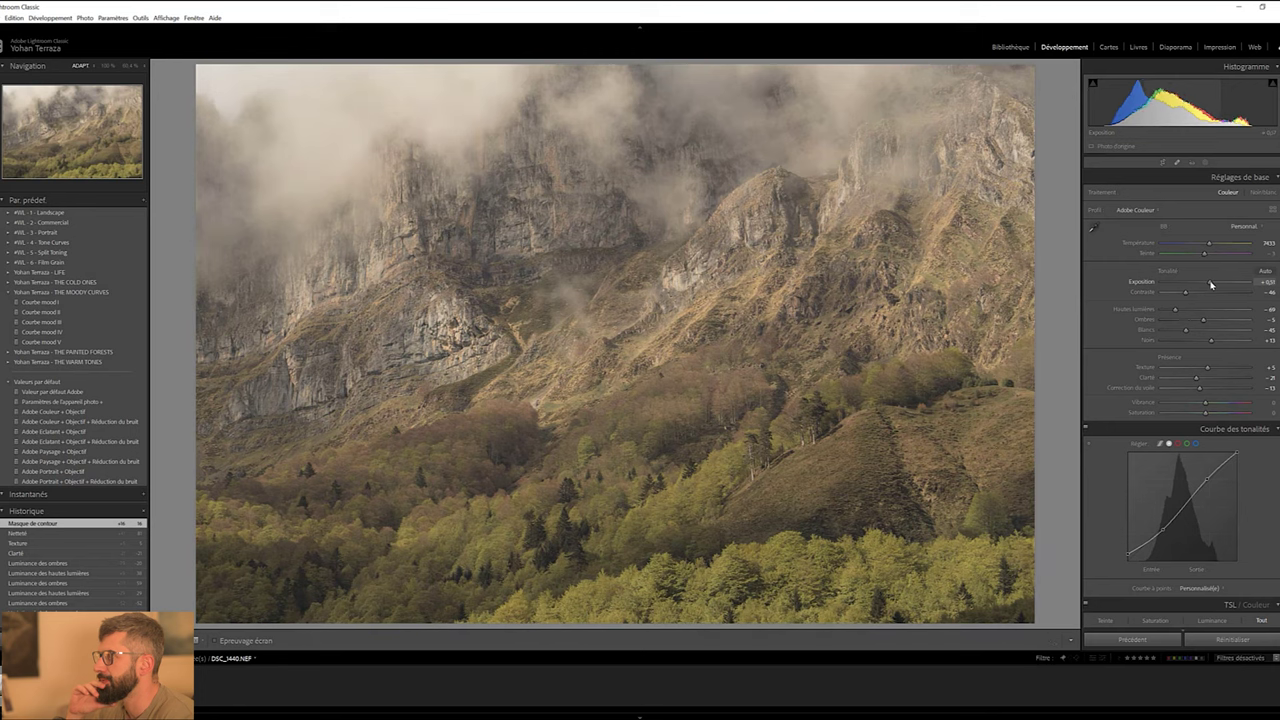
key("shift+w")
left_click_drag(598, 120, 607, 360)
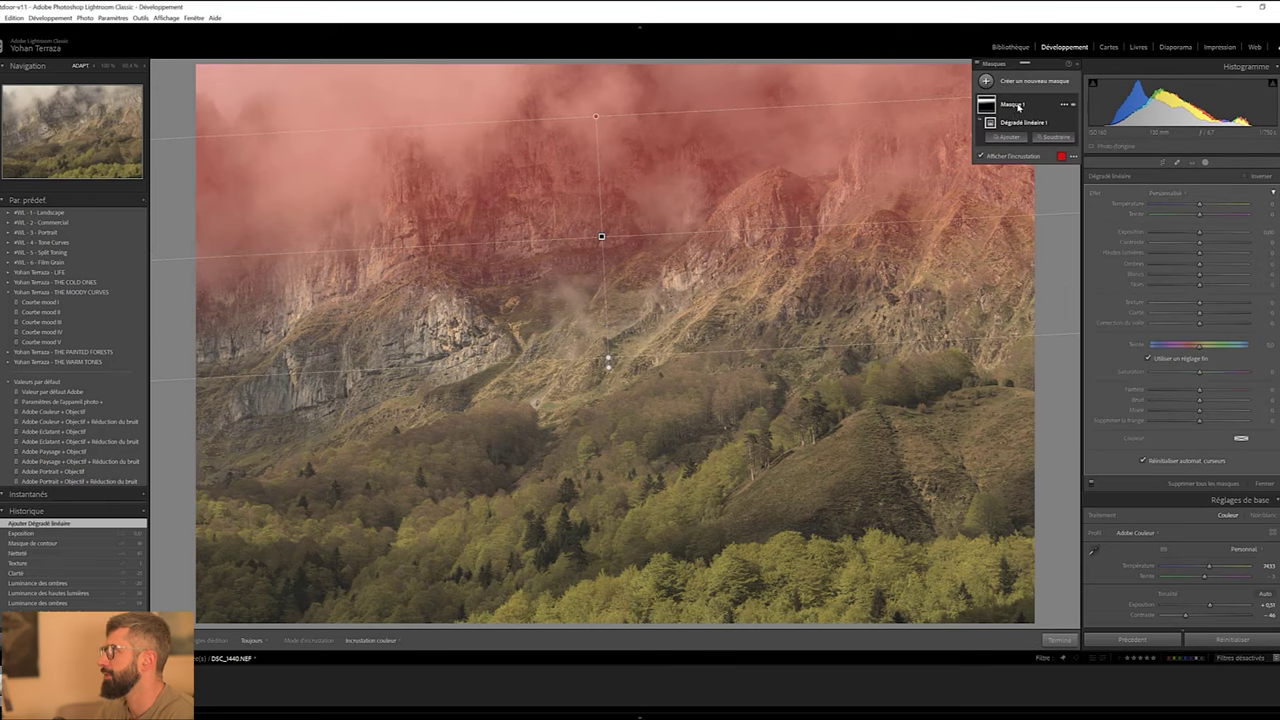
Rename the linear gradient in Masque 1 to 'Ciel'
left_click(1062, 125)
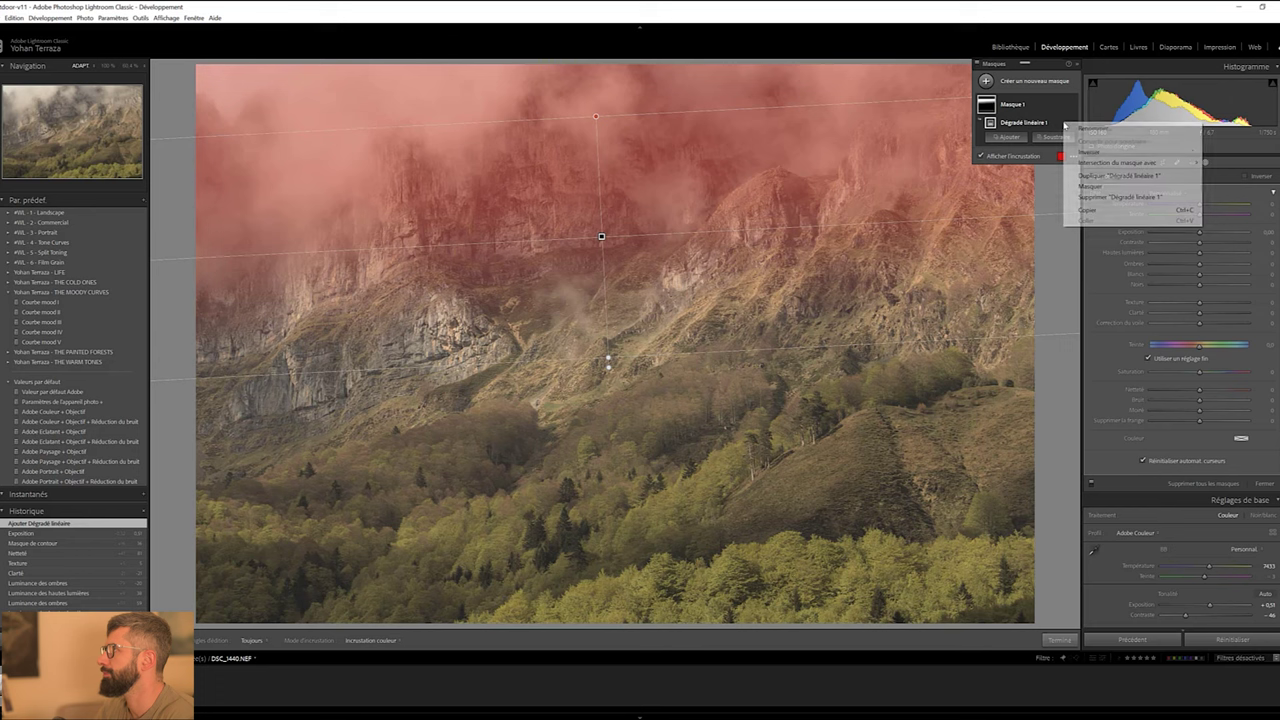
left_click(1077, 129)
type("Ciel")
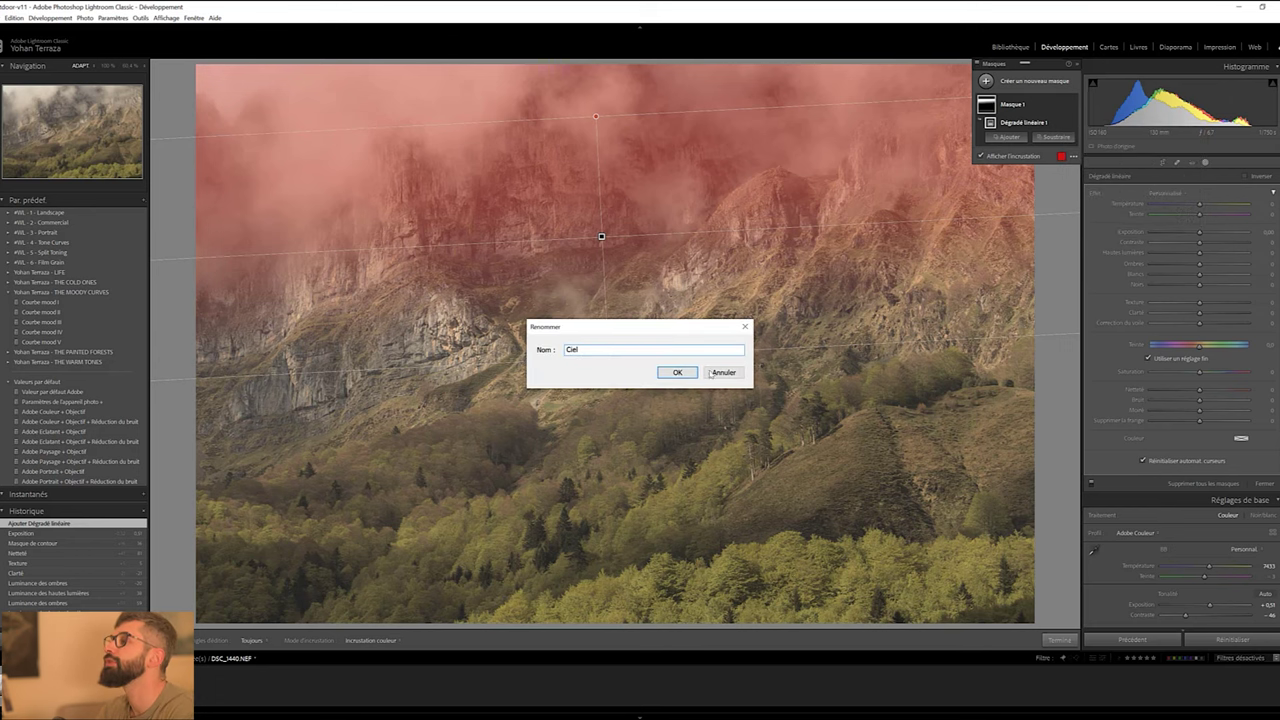
left_click(672, 373)
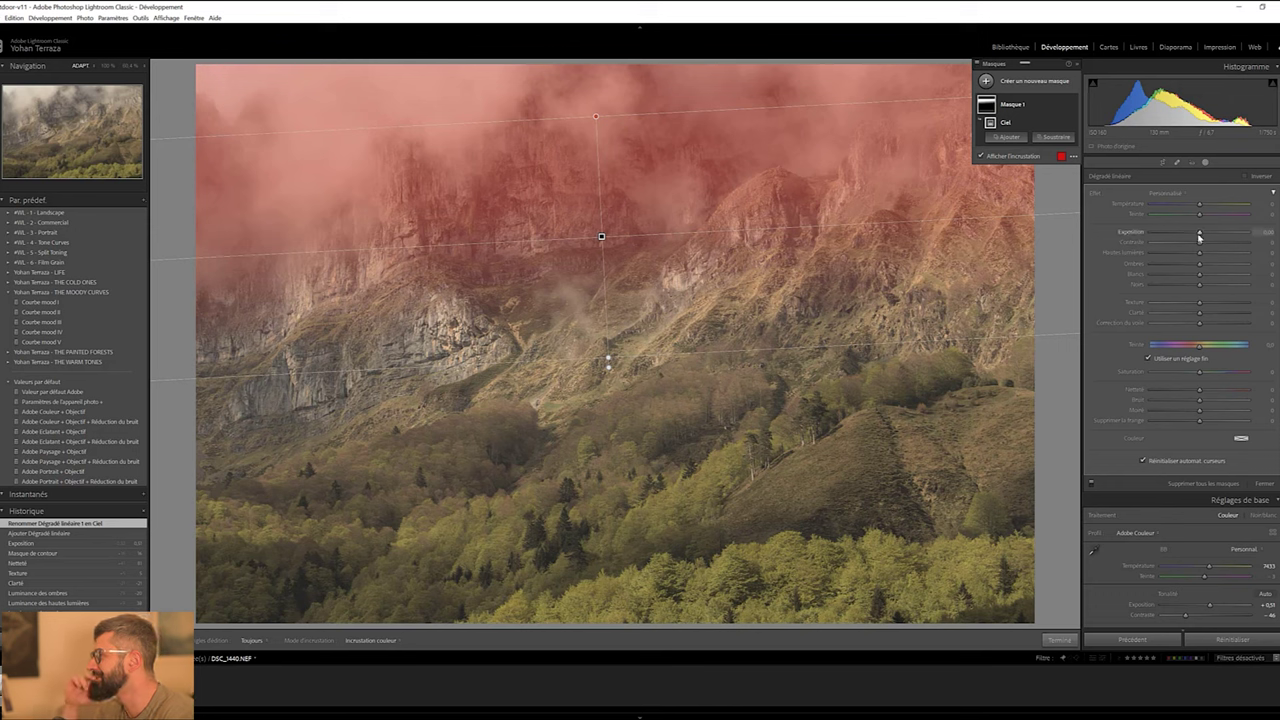
Move the Ciel gradient down the cliffs, lowering highlights, clarity about 27, adding dehaze and slight exposure
key("o")
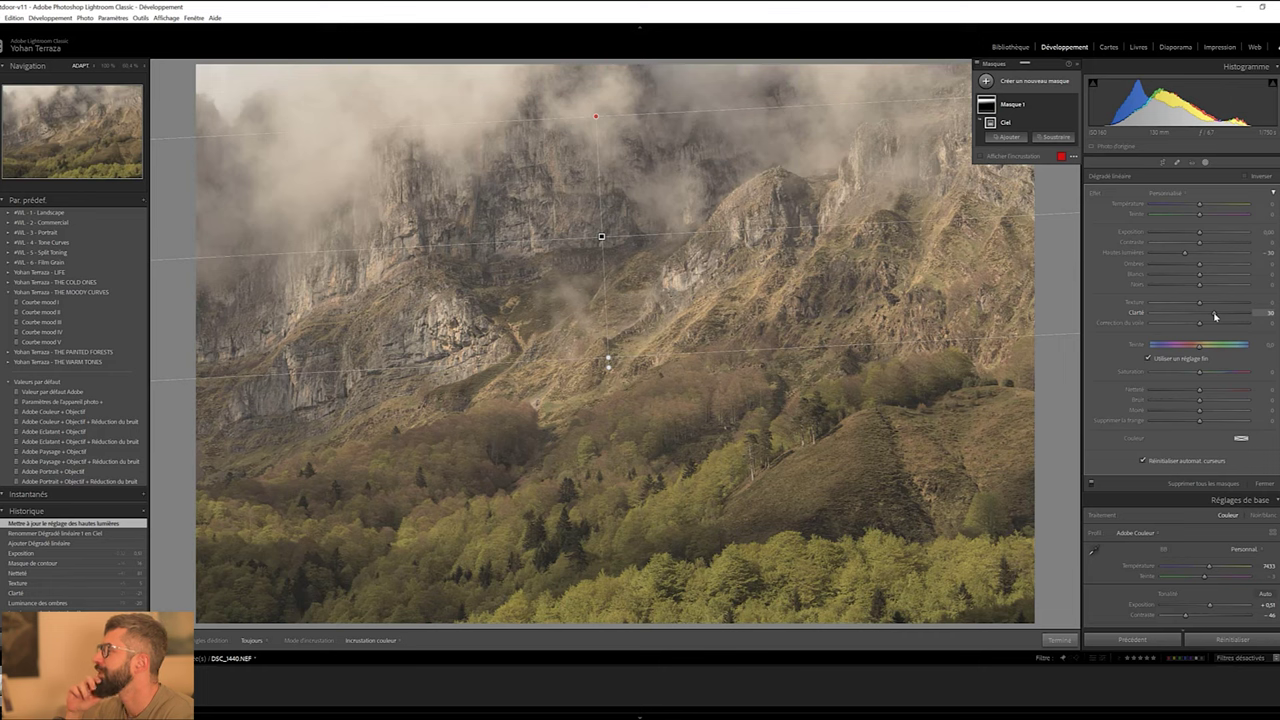
left_click(1214, 316)
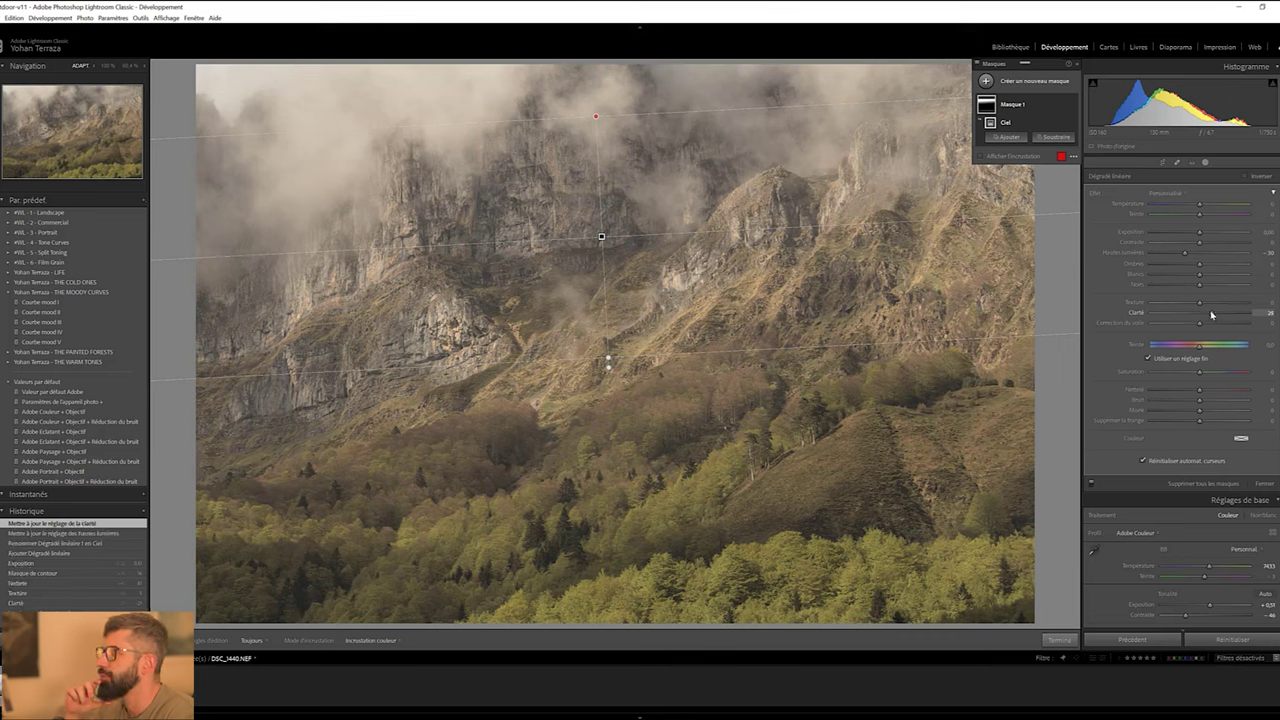
mouse_move(601, 236)
left_mouse_down()
mouse_move(610, 300)
mouse_move(611, 287)
left_mouse_up()
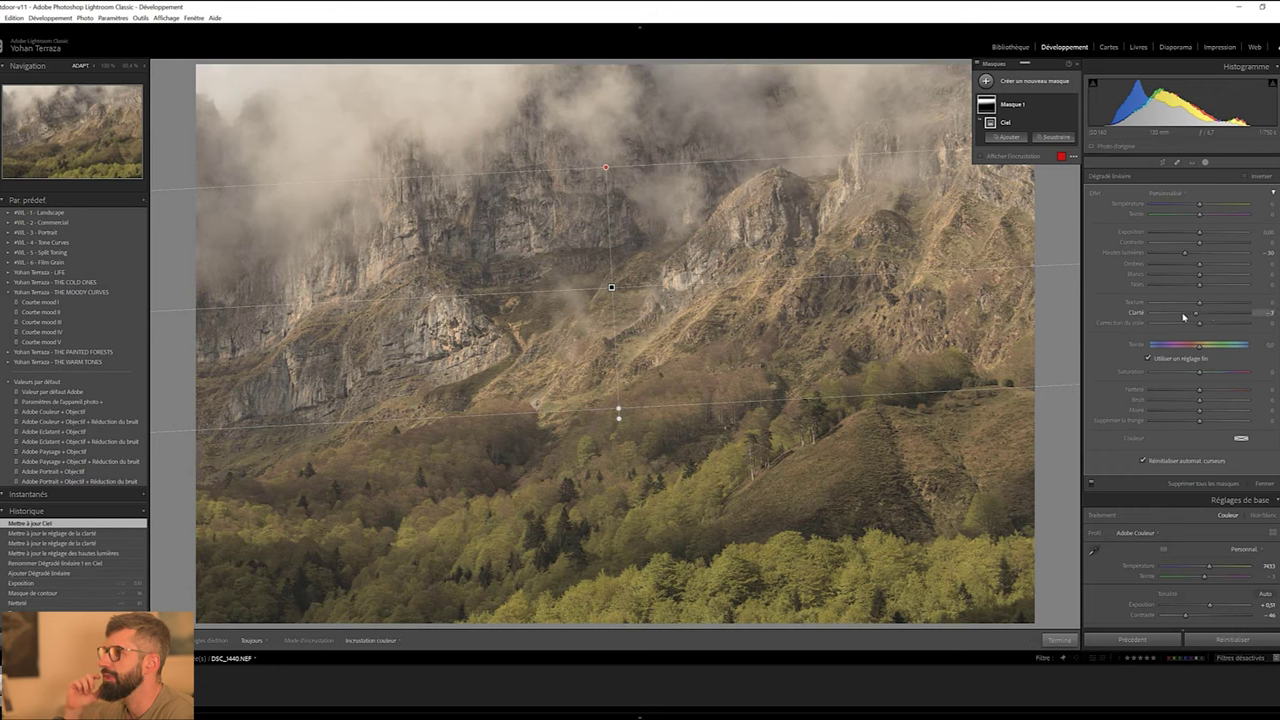
left_click_drag(1202, 318, 1222, 317)
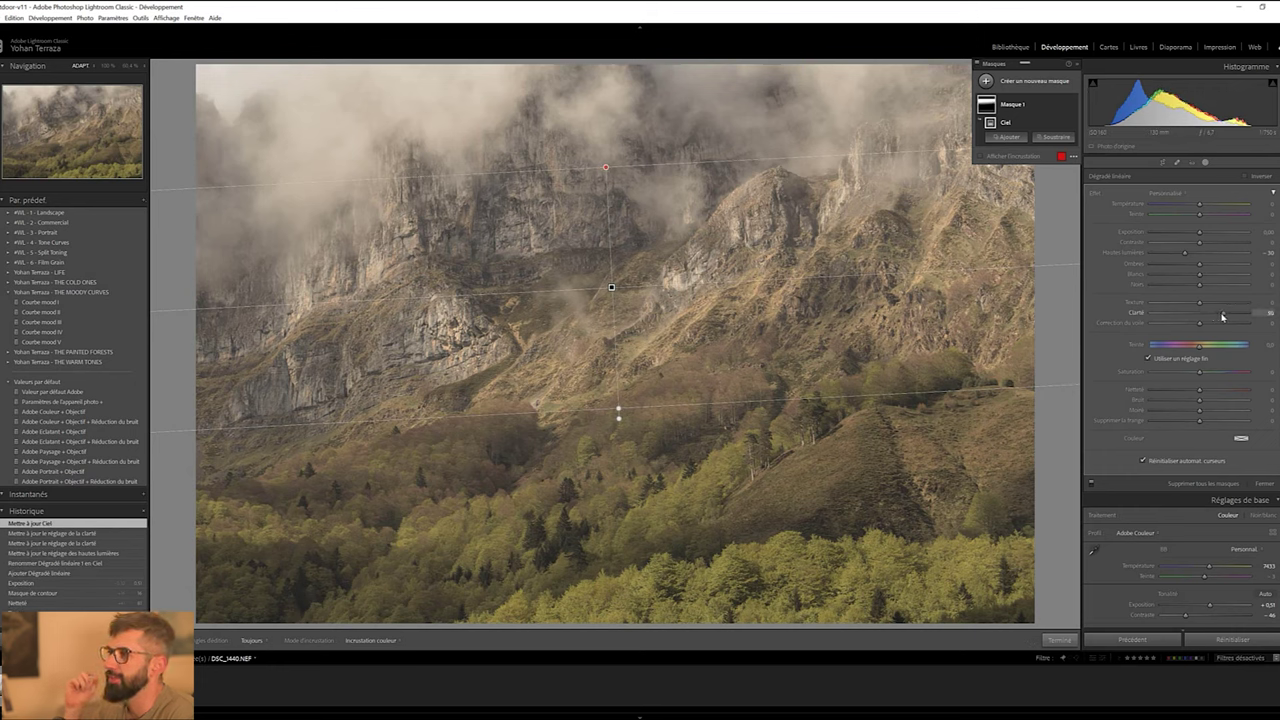
left_click_drag(1219, 317, 1211, 314)
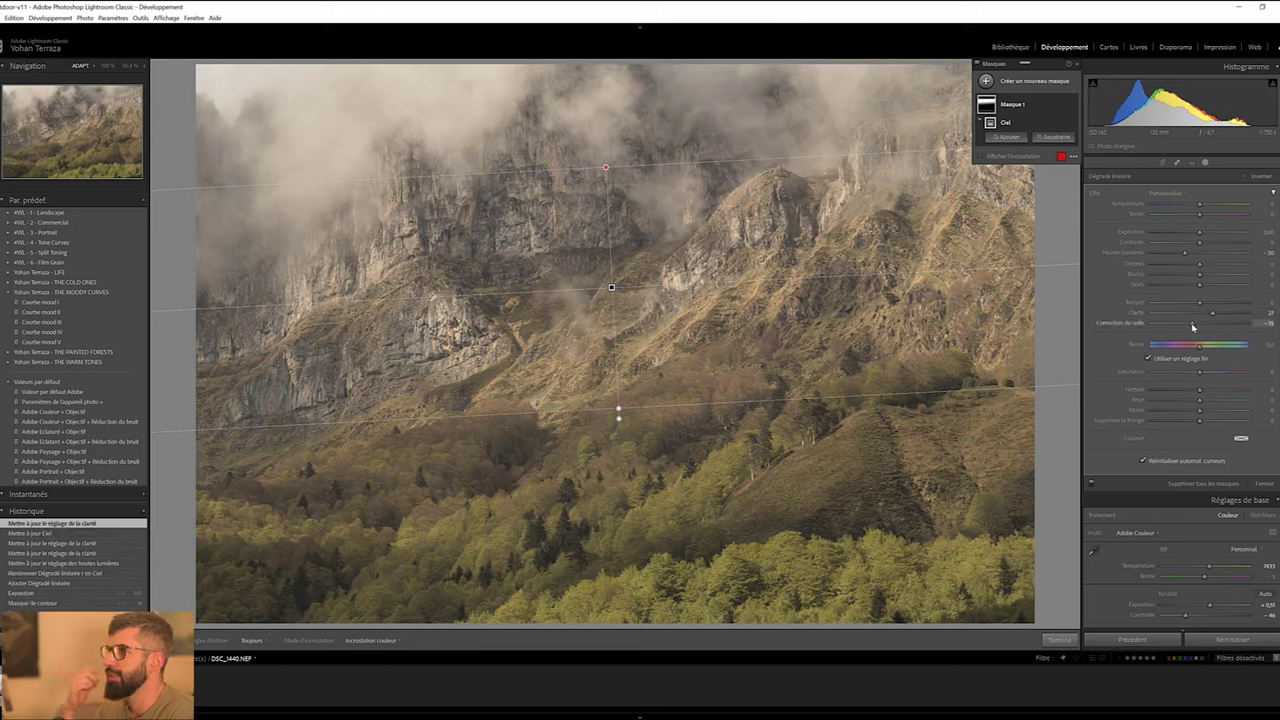
left_click_drag(1192, 326, 1203, 326)
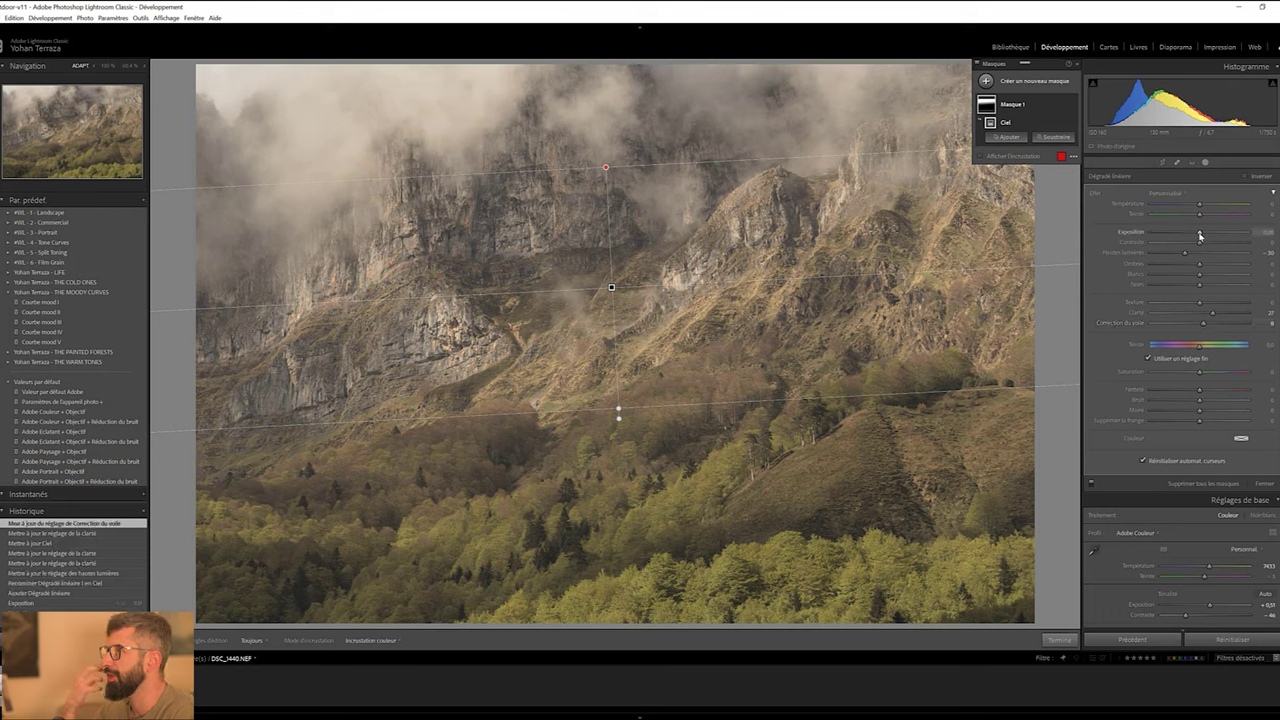
left_click_drag(1197, 236, 1188, 247)
key("shift+w")
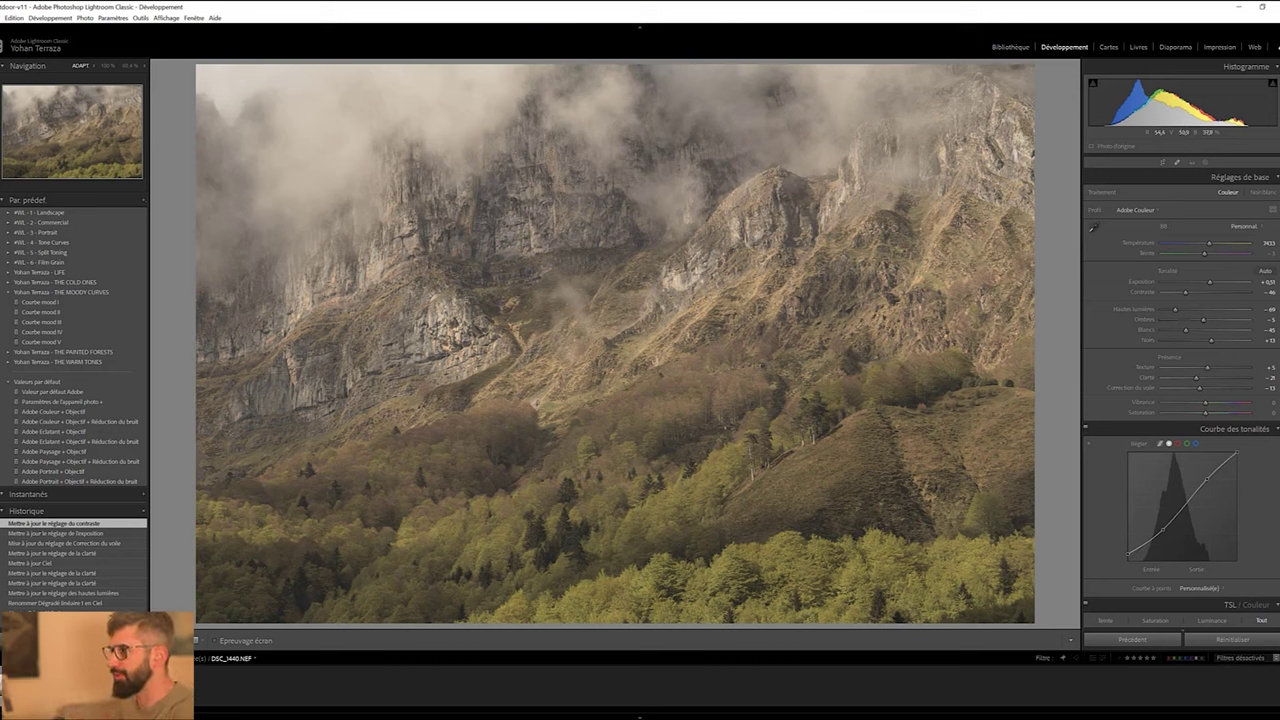
Paint a −0.30 exposure brush mask over the lower and mid forest slopes
key("k")
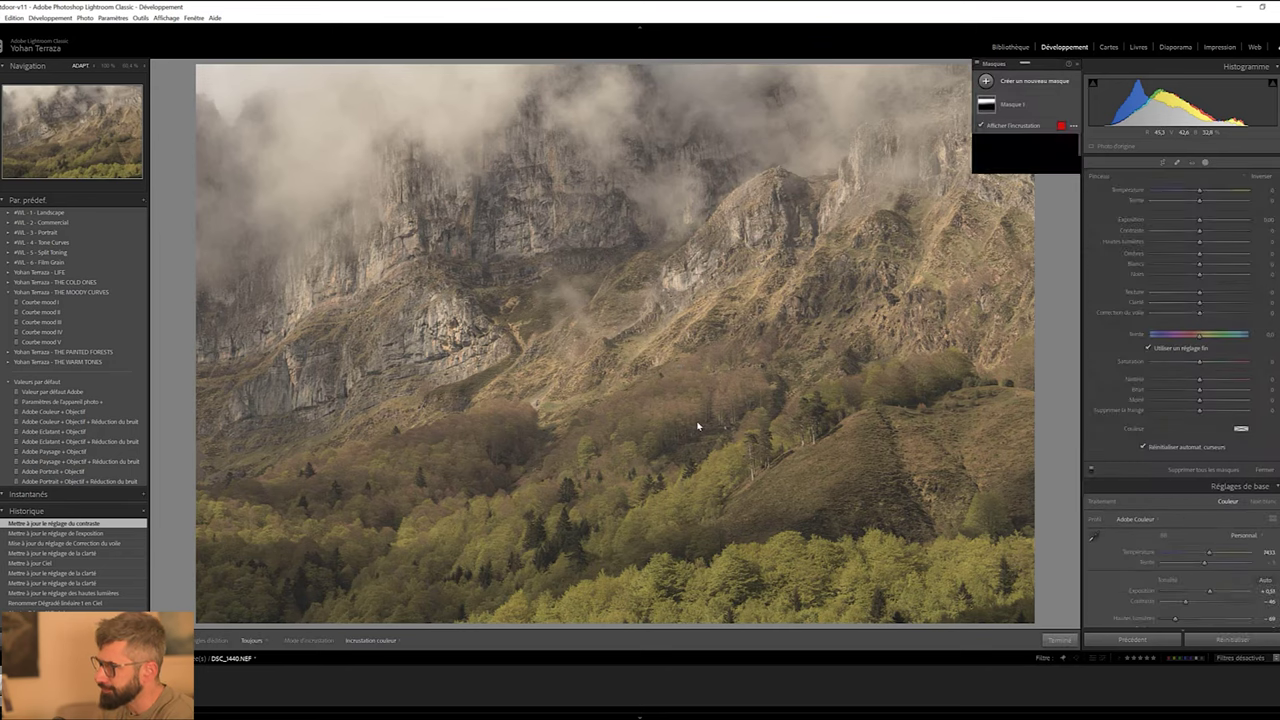
scroll(884, 514, "up", 2)
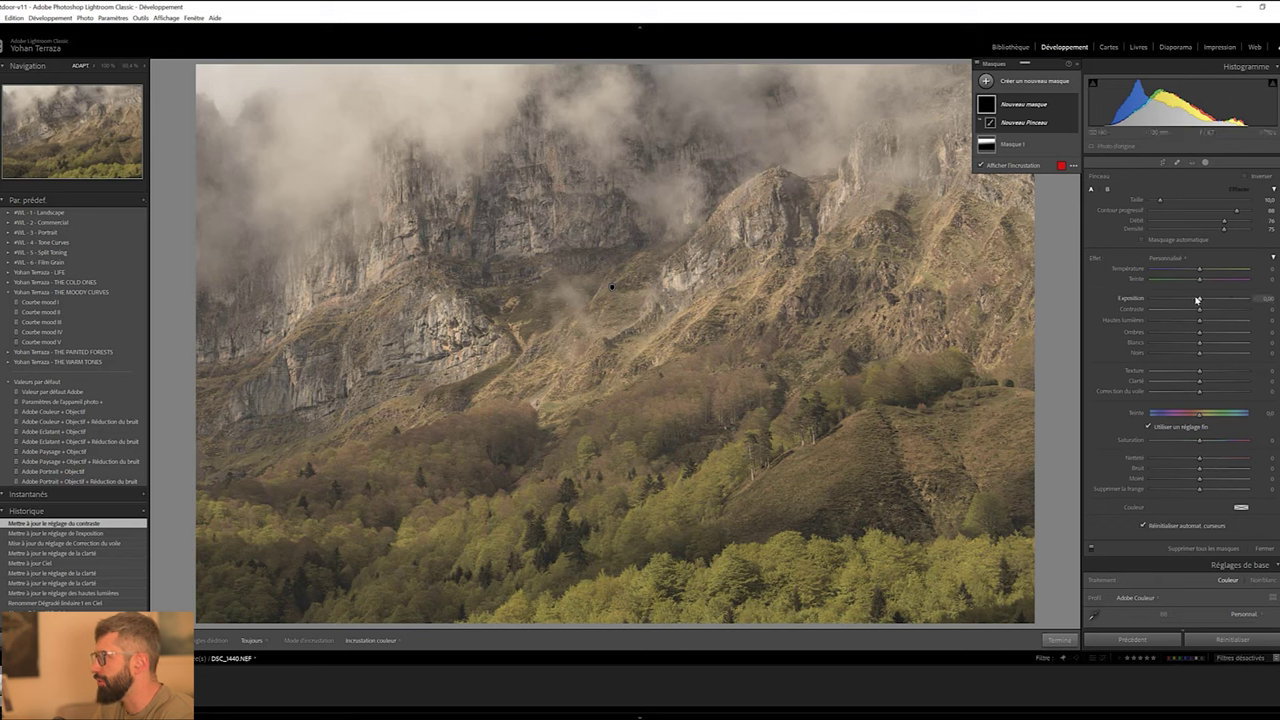
left_click_drag(1198, 302, 1193, 302)
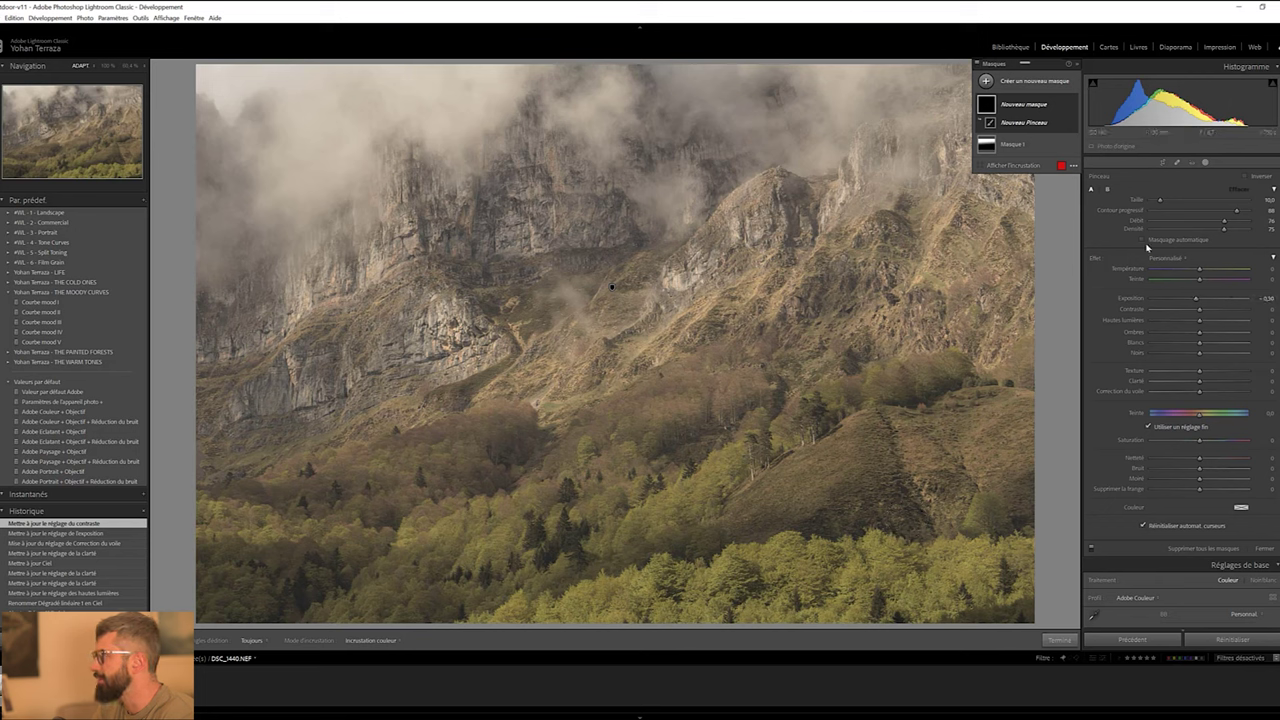
key("h")
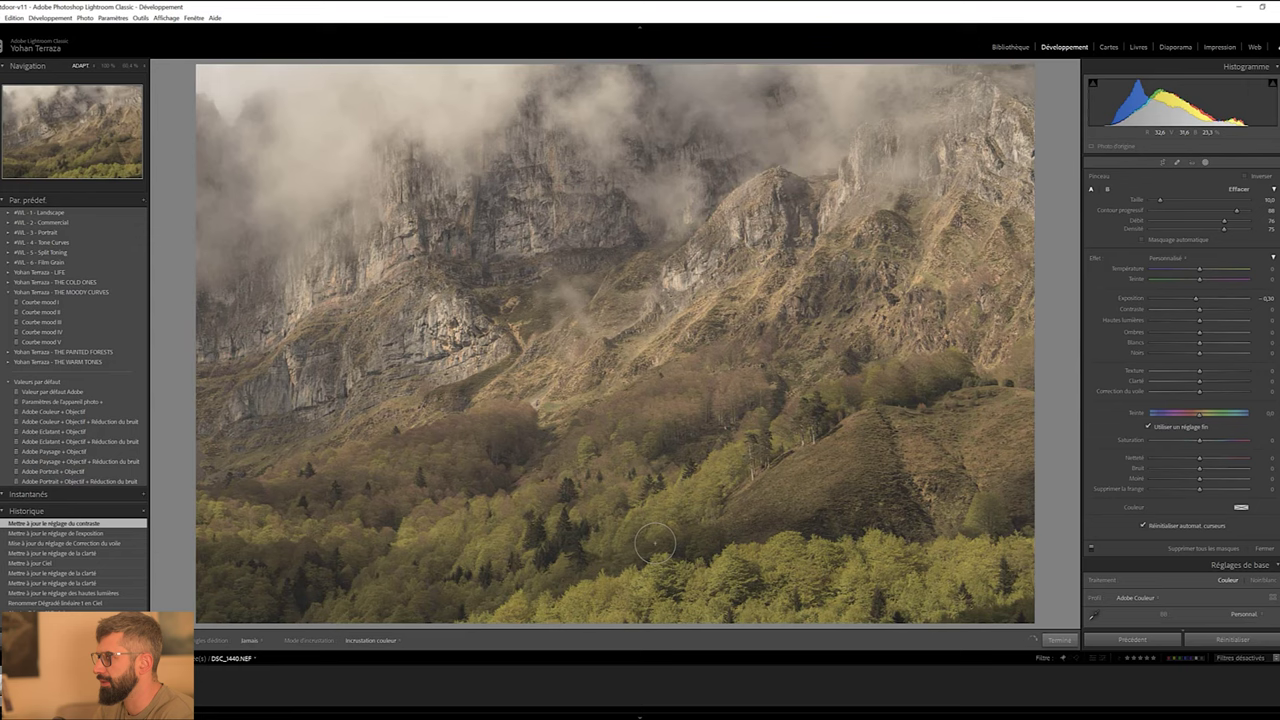
left_click_drag(655, 543, 530, 553)
left_click_drag(337, 600, 272, 566)
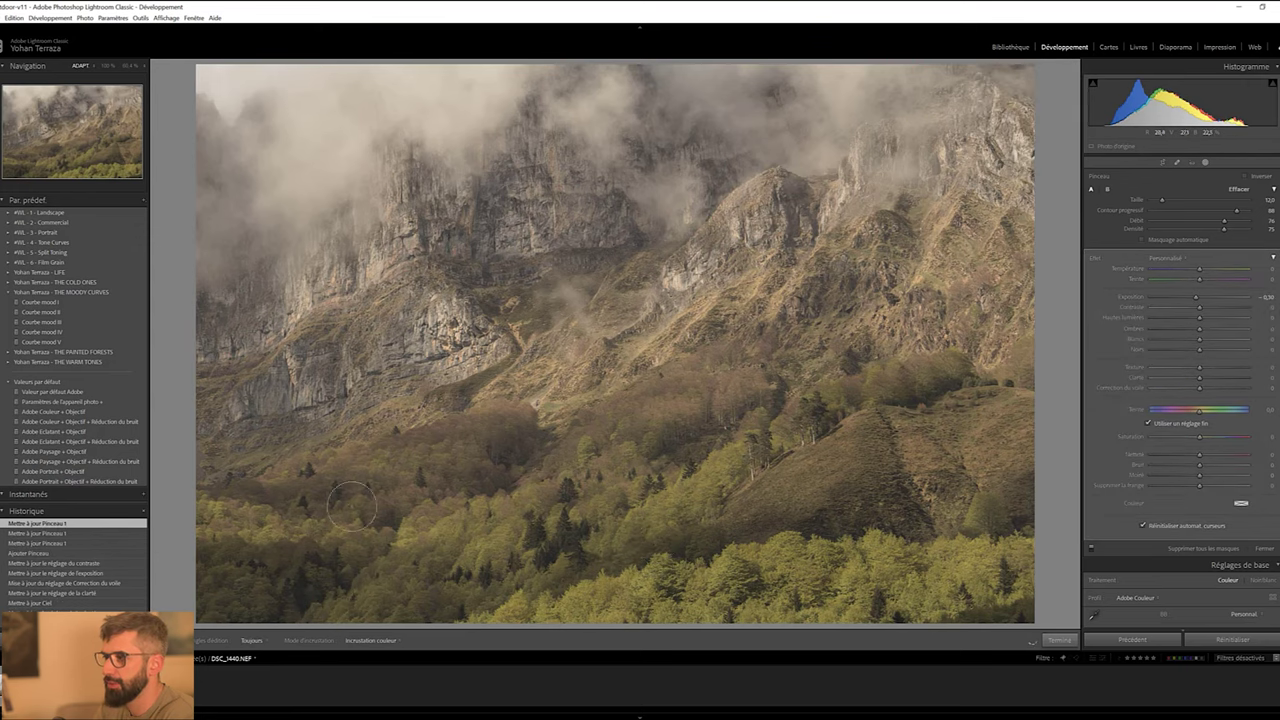
left_click_drag(500, 458, 305, 492)
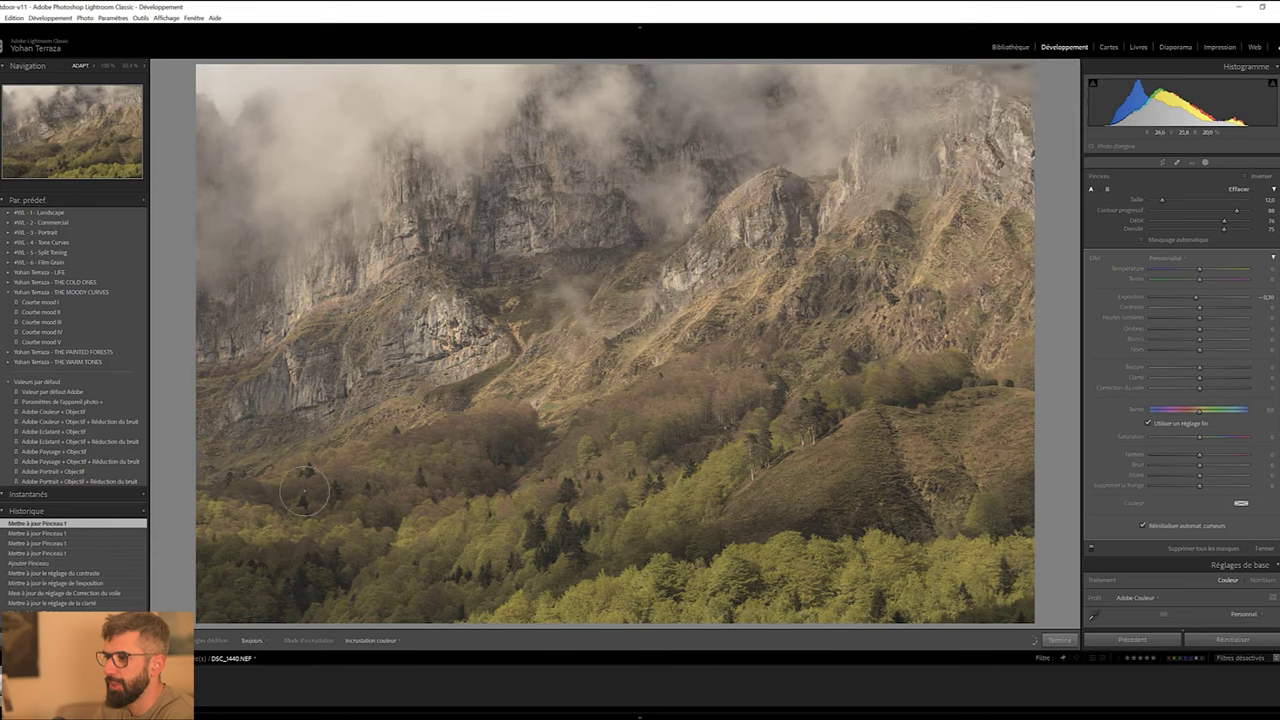
left_click_drag(655, 450, 695, 425)
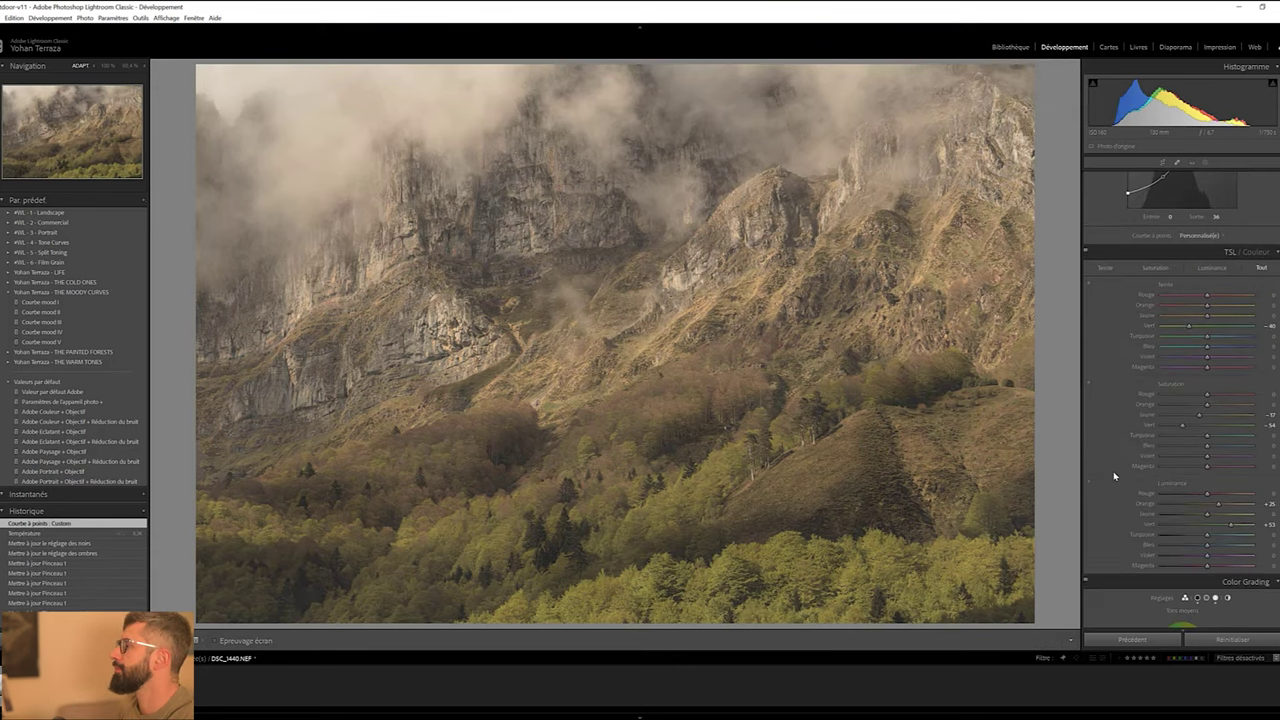
Lower the overall Saturation to -28 in the Basic panel
scroll(1113, 476, "down", 2)
scroll(1117, 457, "down", 2)
scroll(1126, 447, "down", 3)
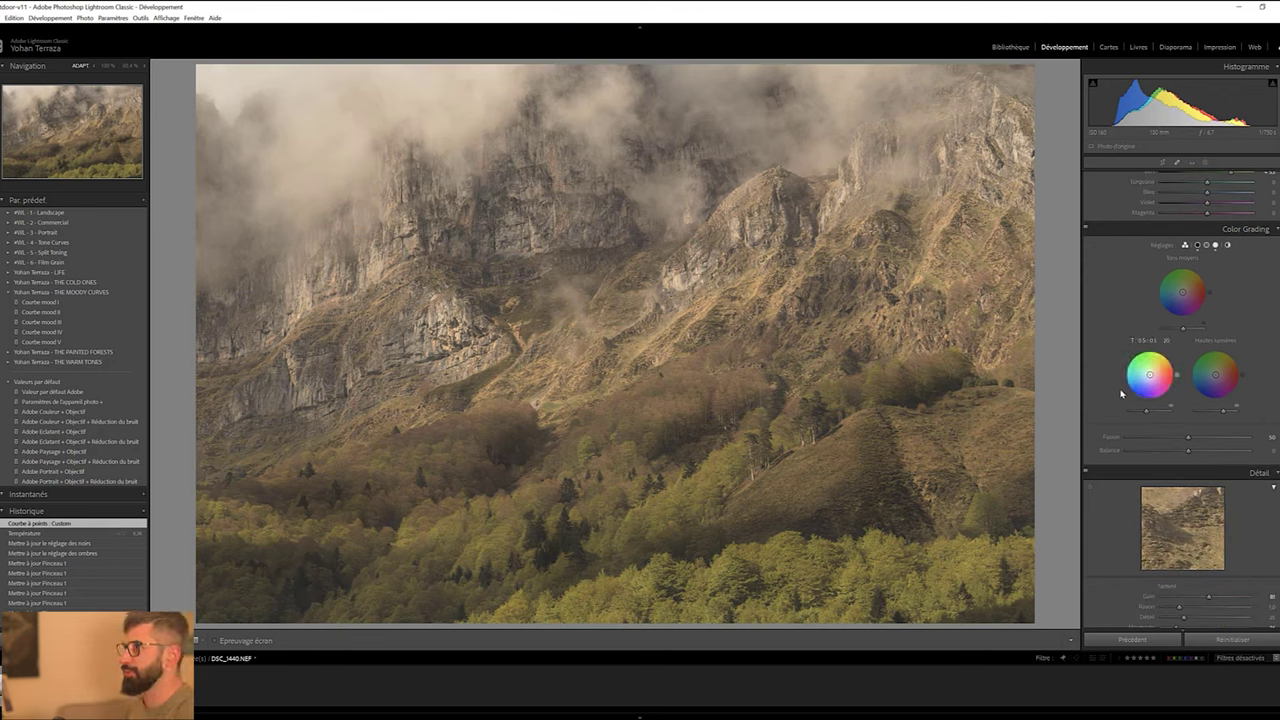
scroll(1125, 370, "up", 10)
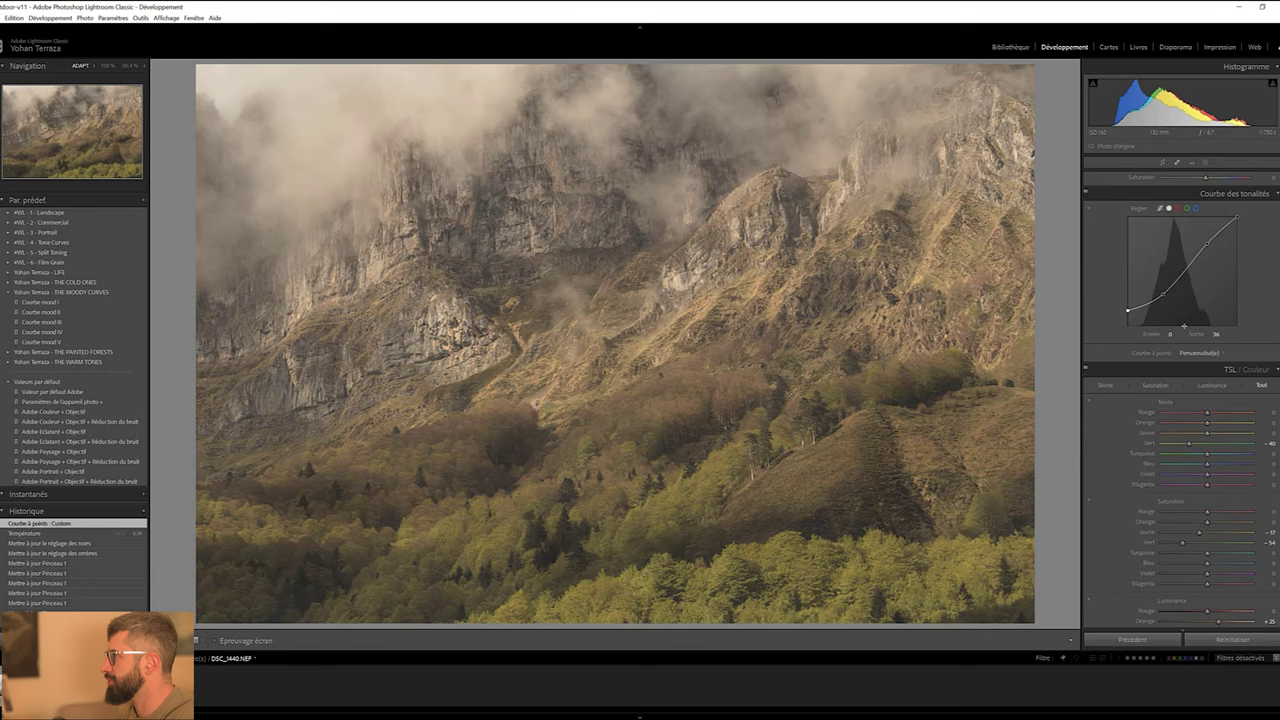
scroll(1186, 376, "up", 5)
left_click_drag(1200, 412, 1201, 406)
Pull the Midtones wheel toward orange and fine-tune the Highlights hue toward yellow-magenta
scroll(1103, 485, "down", 3)
scroll(1101, 480, "down", 5)
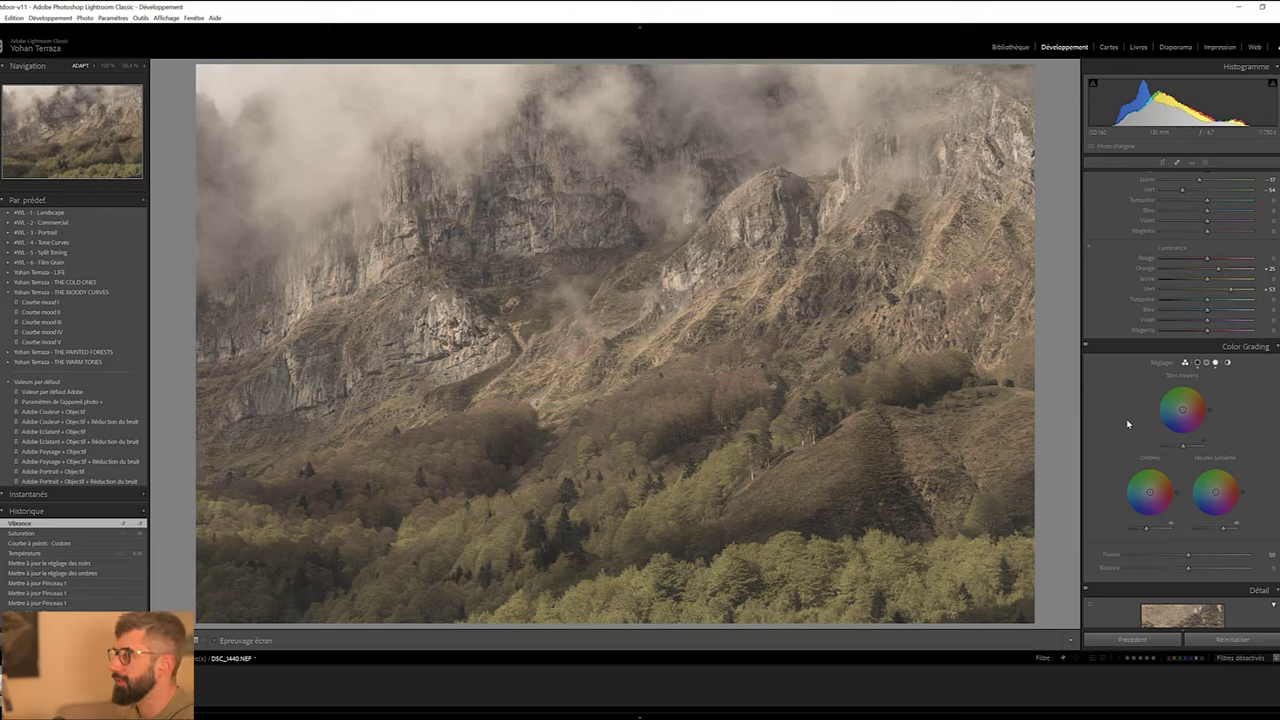
left_click_drag(1182, 409, 1184, 406)
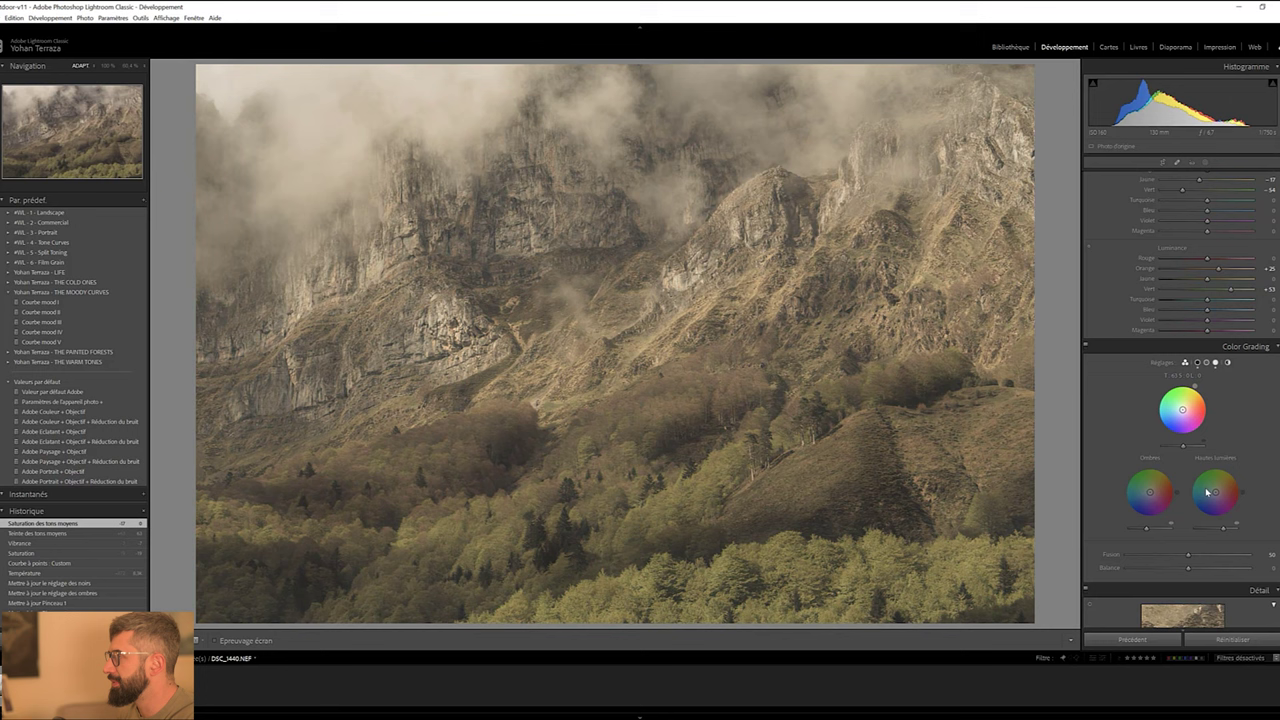
left_click_drag(1217, 491, 1225, 483)
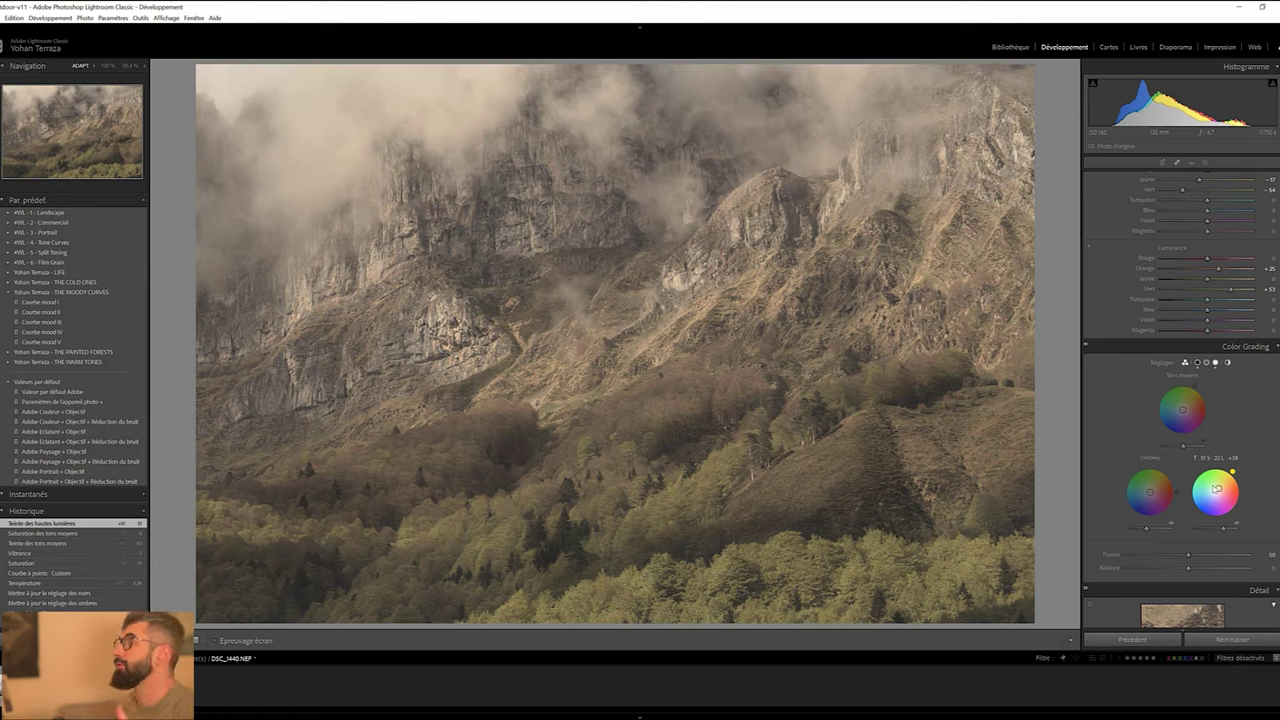
left_click_drag(1234, 476, 1224, 516)
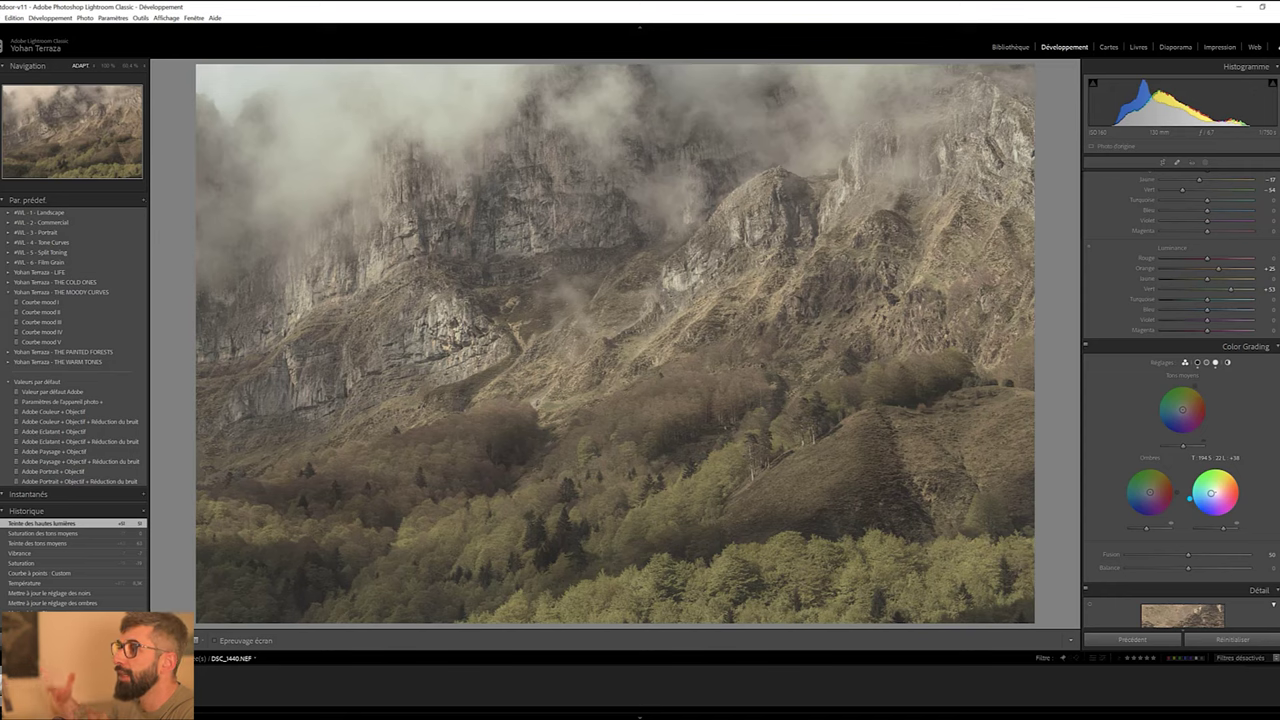
left_click_drag(1190, 497, 1190, 500)
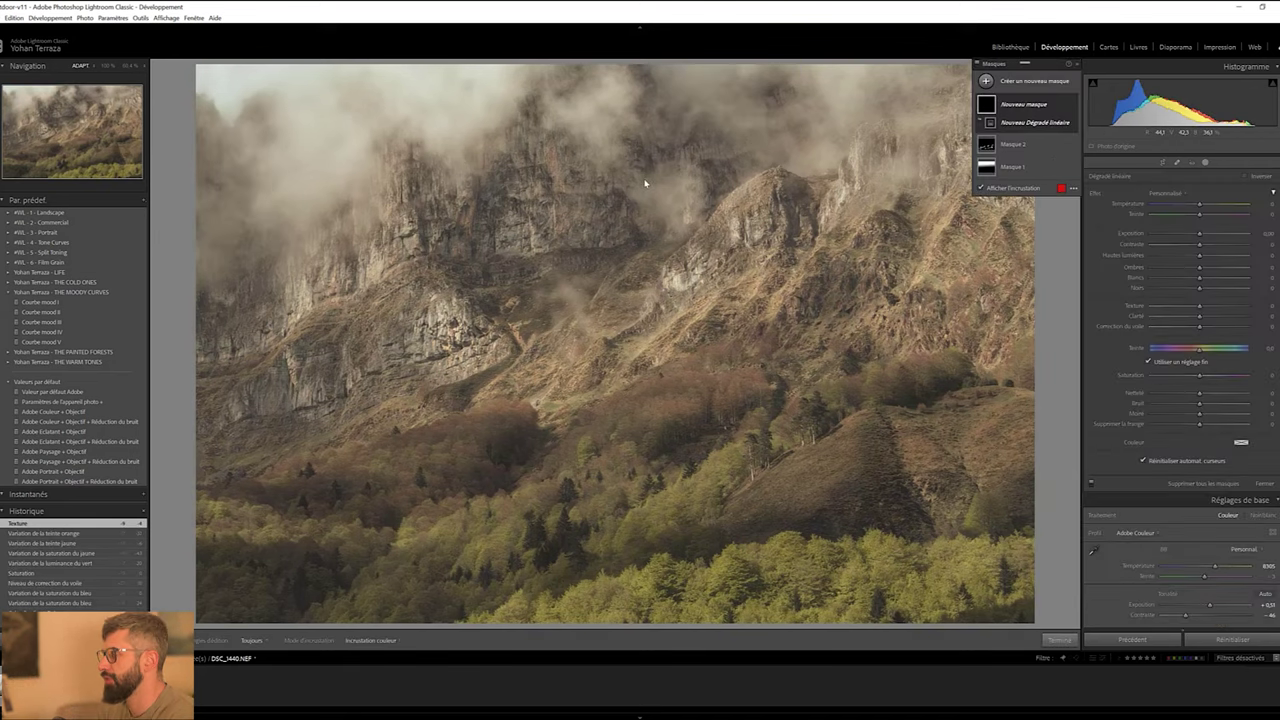
Draw a linear gradient from the top at -0.67 exposure, tilted along the slopes and shifted up-left
left_click_drag(638, 157, 634, 467)
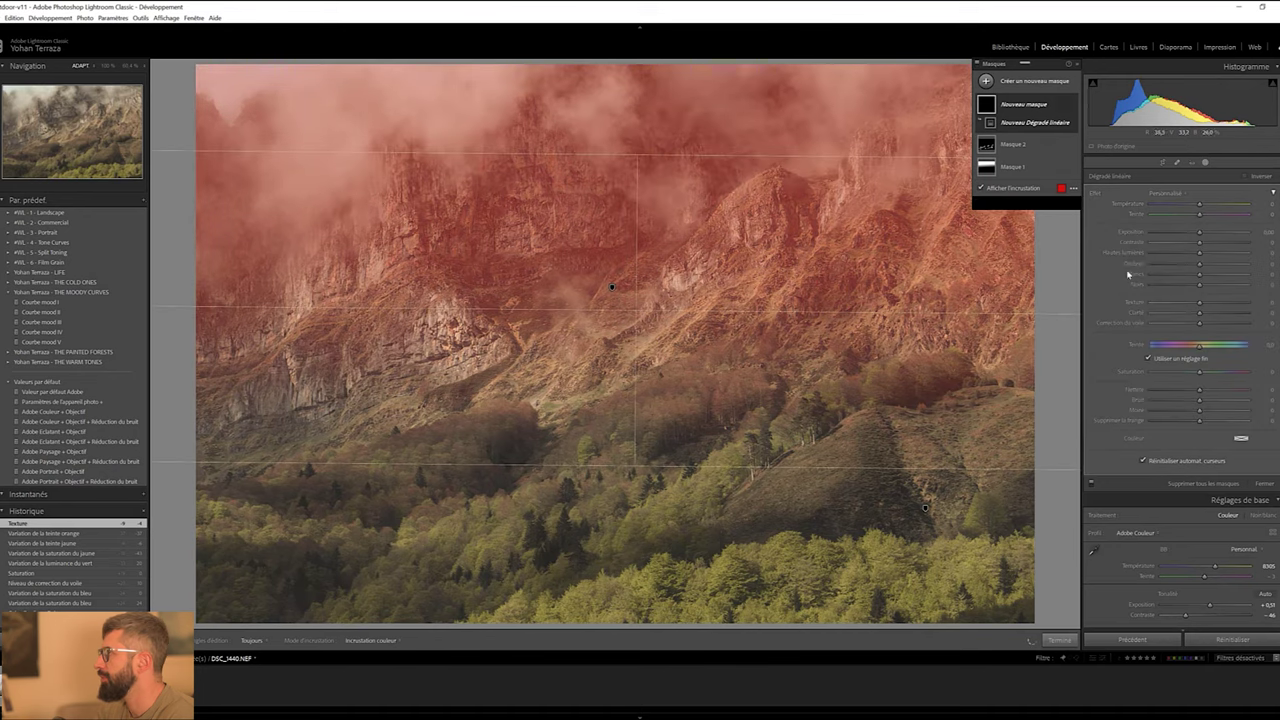
left_click_drag(1199, 232, 1192, 235)
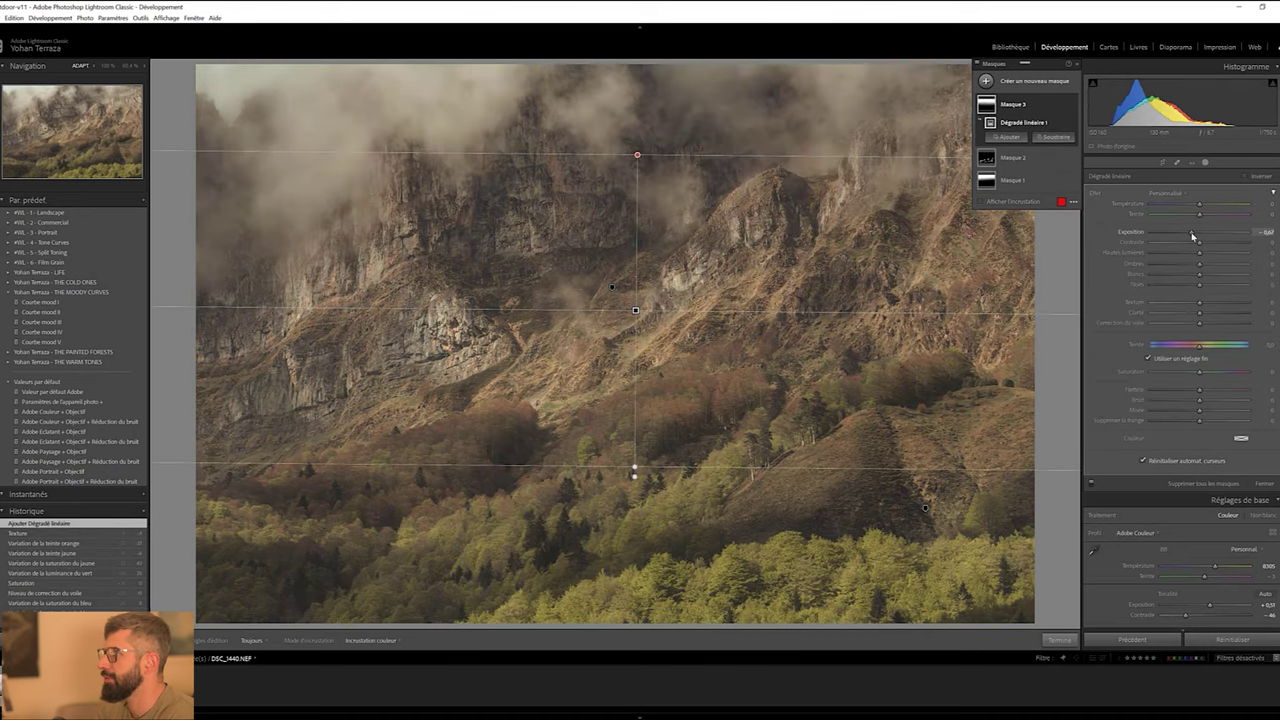
left_click_drag(690, 310, 645, 320)
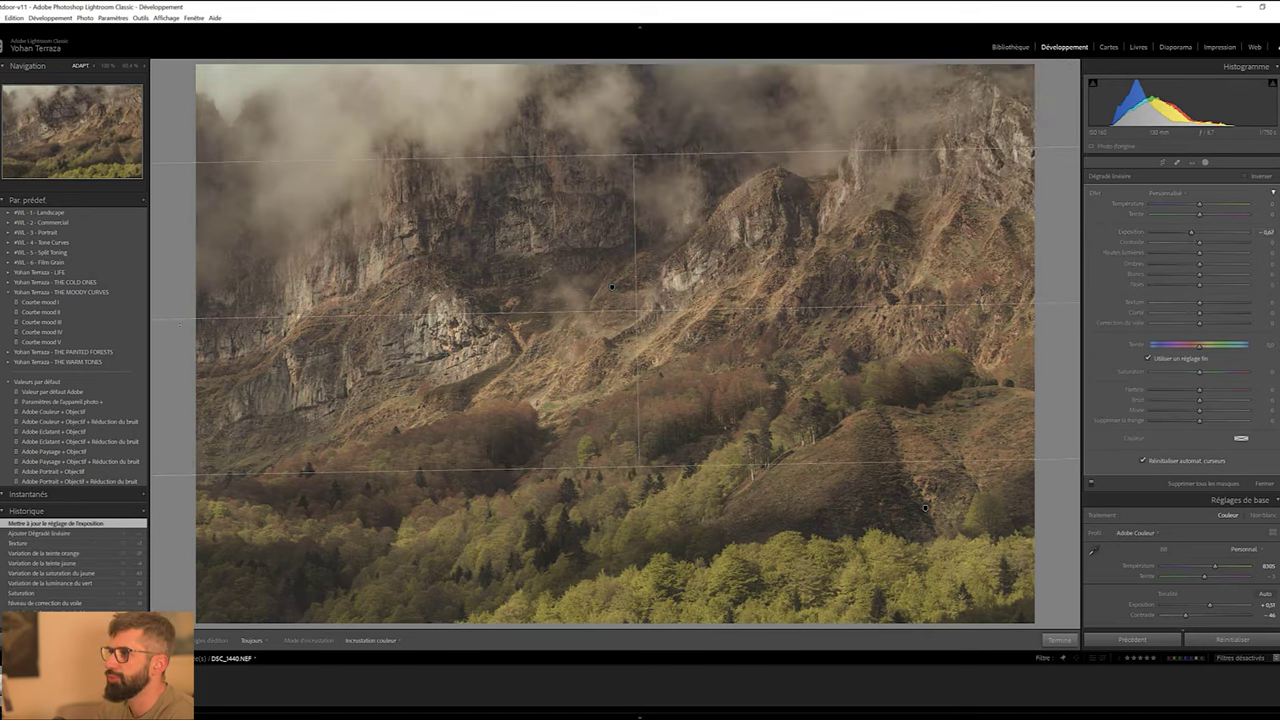
left_click_drag(636, 310, 628, 297)
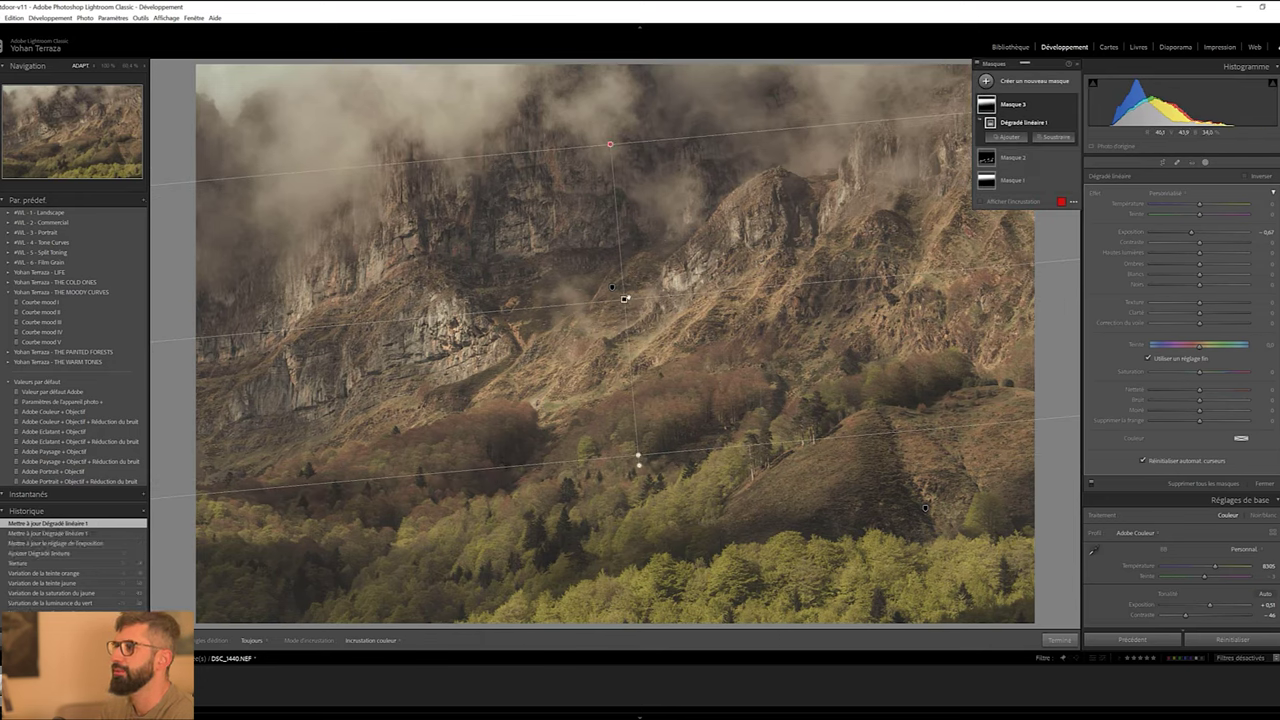
left_click(1058, 639)
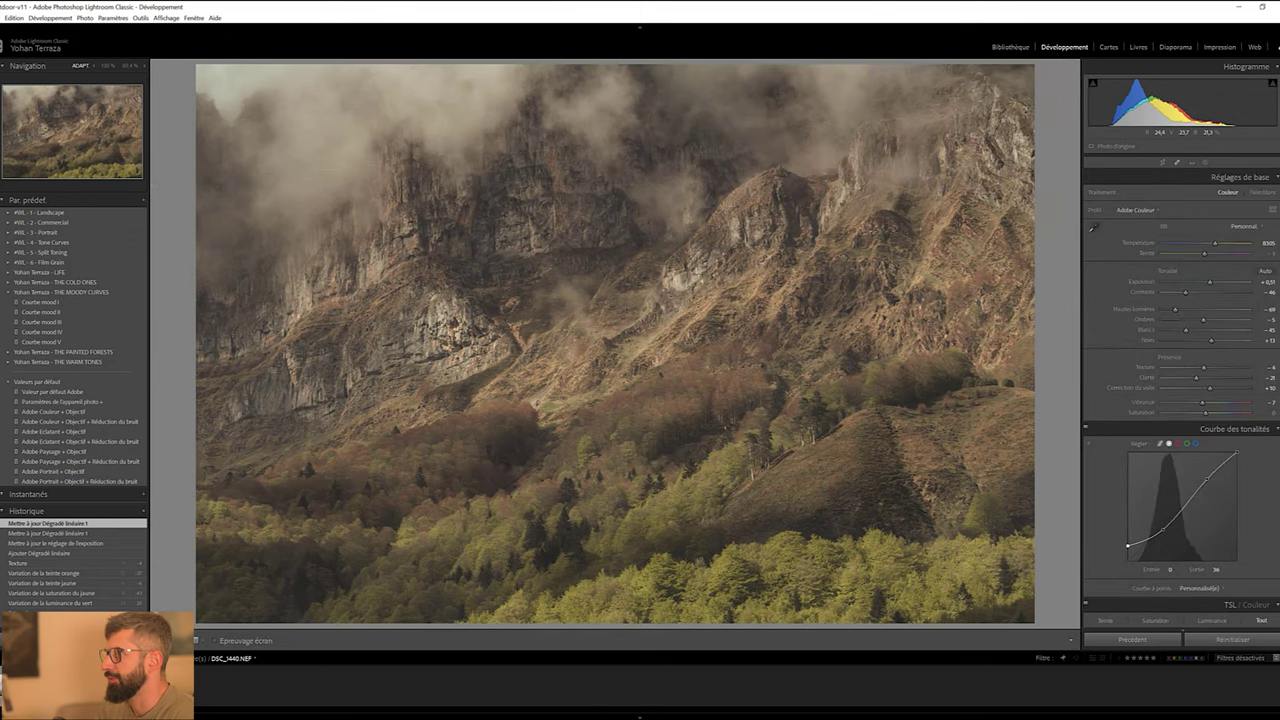
left_click_drag(500, 206, 629, 249)
key("k")
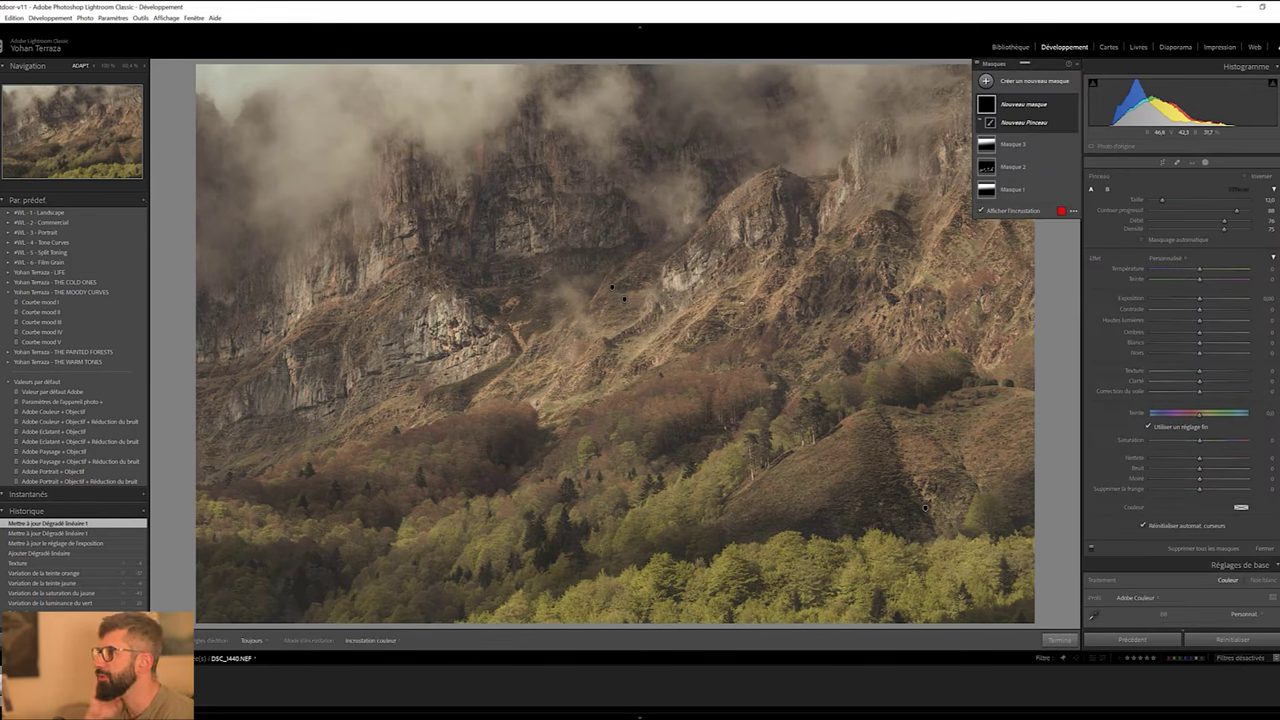
Paint a +0.47 exposure brush over the left cliffs
left_click_drag(1198, 305, 1204, 302)
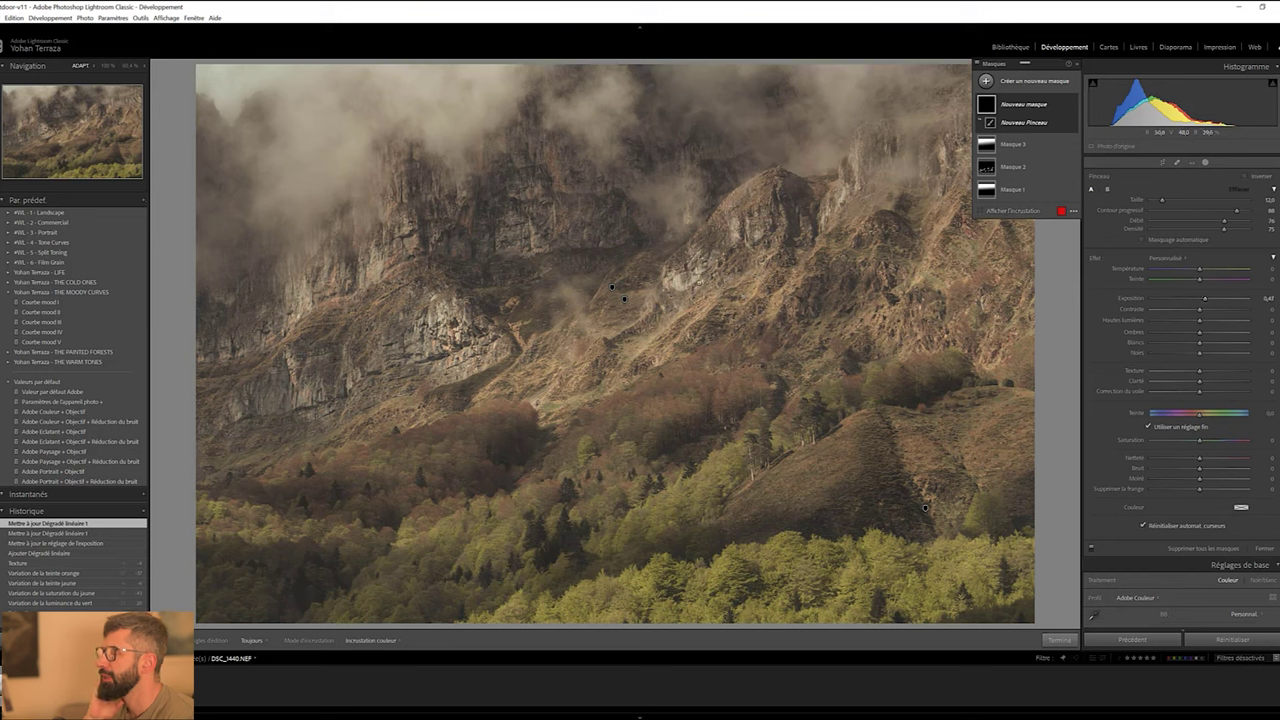
key("h")
key("h")
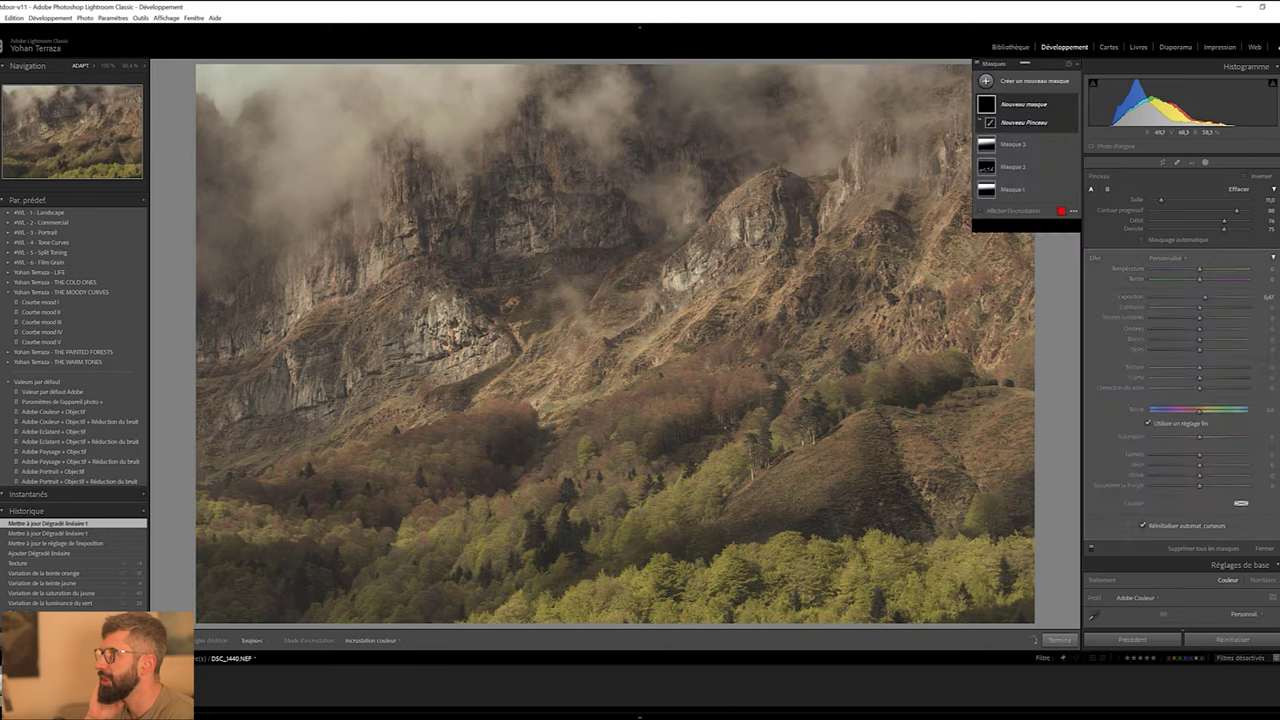
mouse_move(740, 230)
left_mouse_down()
mouse_move(852, 160)
mouse_move(720, 80)
mouse_move(734, 40)
left_mouse_up()
mouse_move(620, 110)
left_mouse_down()
mouse_move(594, 120)
mouse_move(540, 60)
left_mouse_up()
left_click_drag(424, 366, 410, 330)
mouse_move(356, 251)
left_mouse_down()
mouse_move(245, 307)
mouse_move(274, 277)
left_mouse_up()
left_click_drag(257, 386, 375, 359)
mouse_move(355, 237)
left_mouse_down()
mouse_move(286, 286)
mouse_move(230, 300)
left_mouse_up()
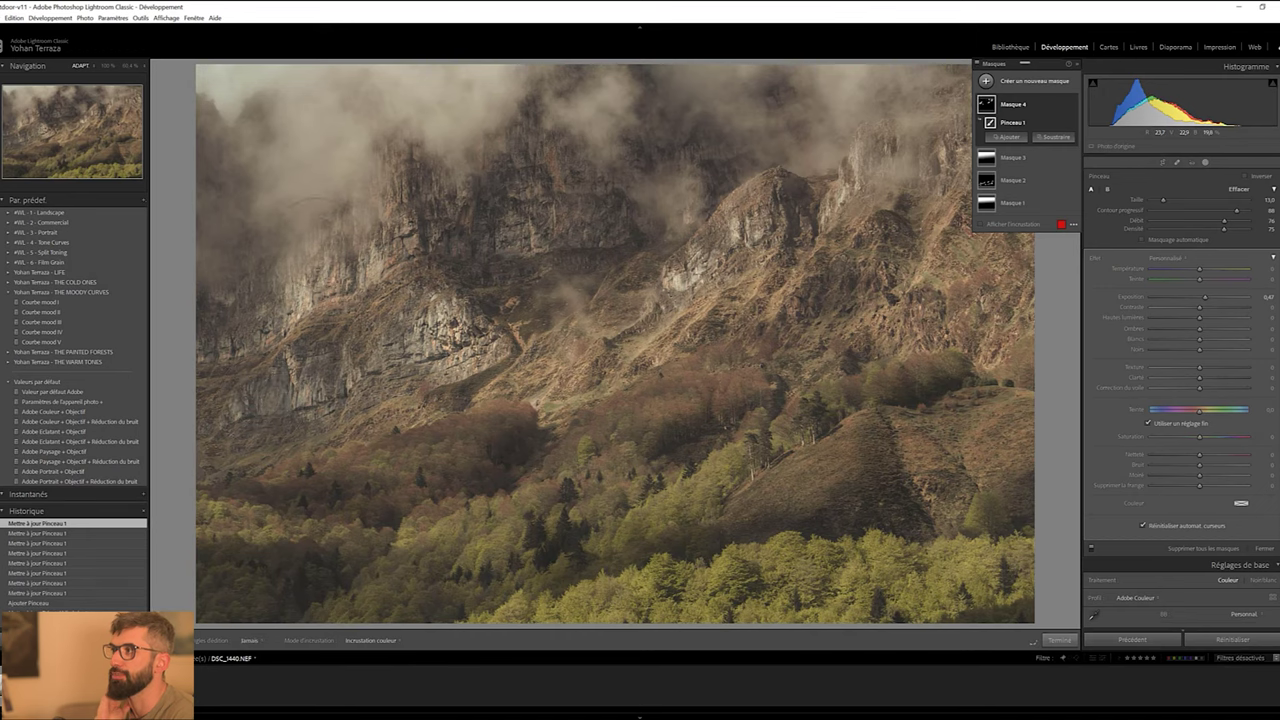
left_click_drag(430, 355, 268, 394)
Enlarge the brush to 17 and paint over the cliffs and top-centre clouds
key("h")
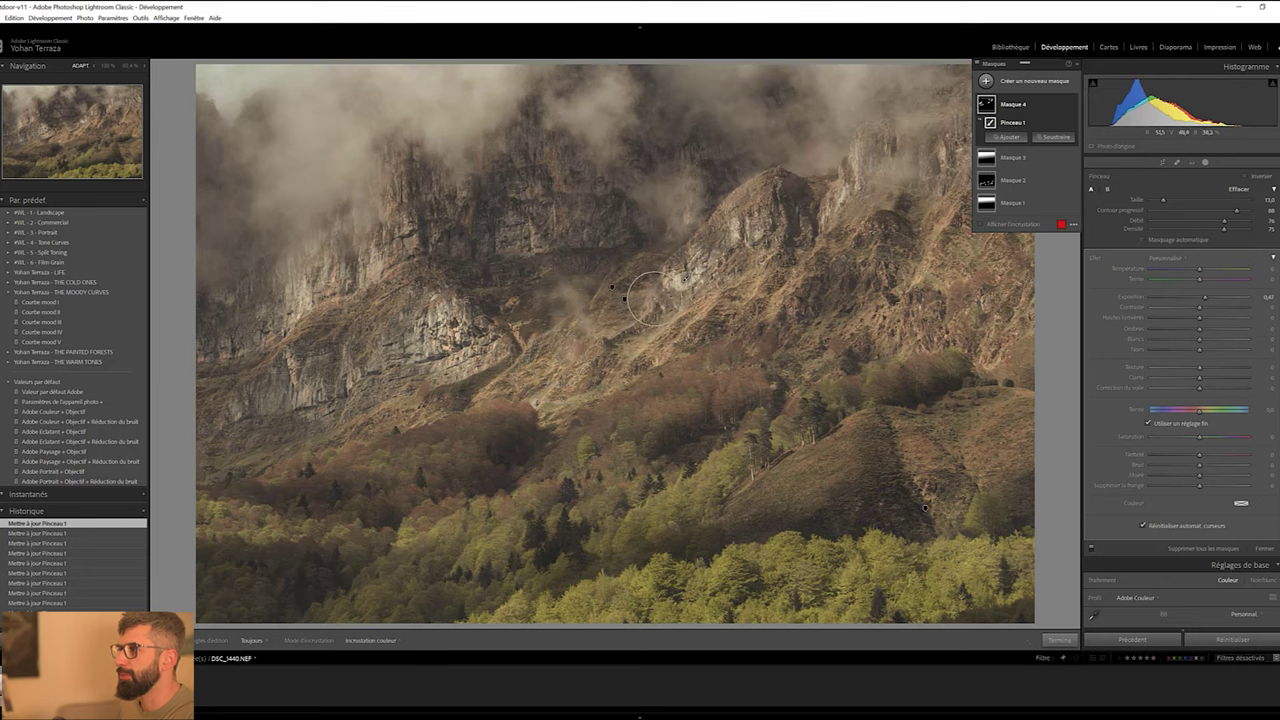
key("h")
scroll(329, 209, "up", 4)
mouse_move(329, 209)
left_mouse_down()
mouse_move(311, 133)
mouse_move(300, 200)
left_mouse_up()
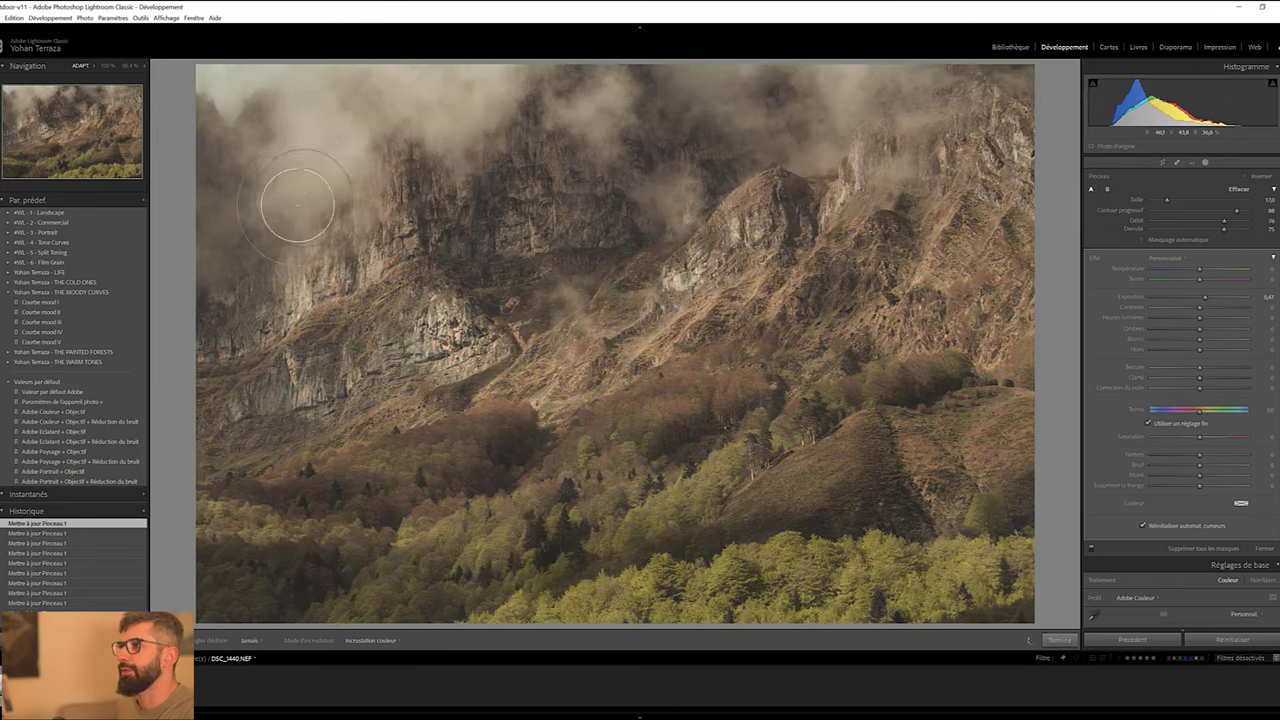
left_click_drag(423, 114, 426, 97)
left_click_drag(631, 123, 594, 100)
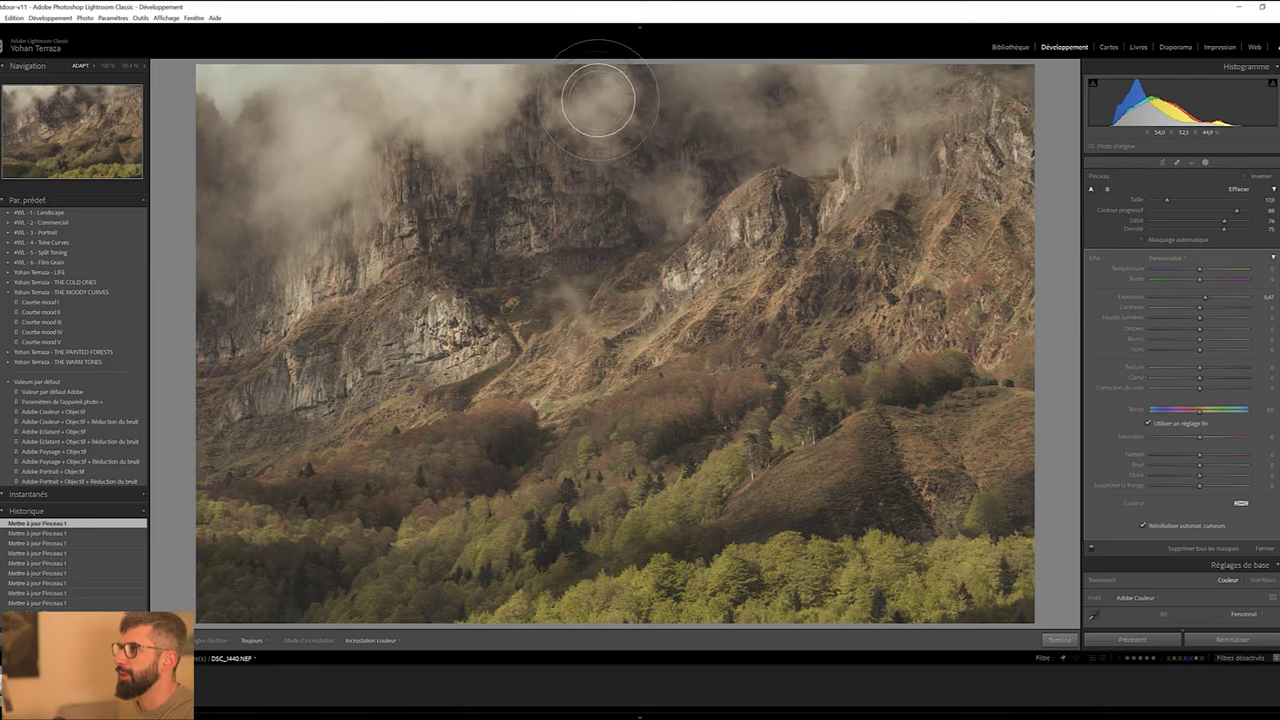
mouse_move(660, 177)
left_mouse_down()
mouse_move(669, 189)
mouse_move(749, 94)
mouse_move(803, 129)
mouse_move(943, 57)
mouse_move(903, 121)
left_mouse_up()
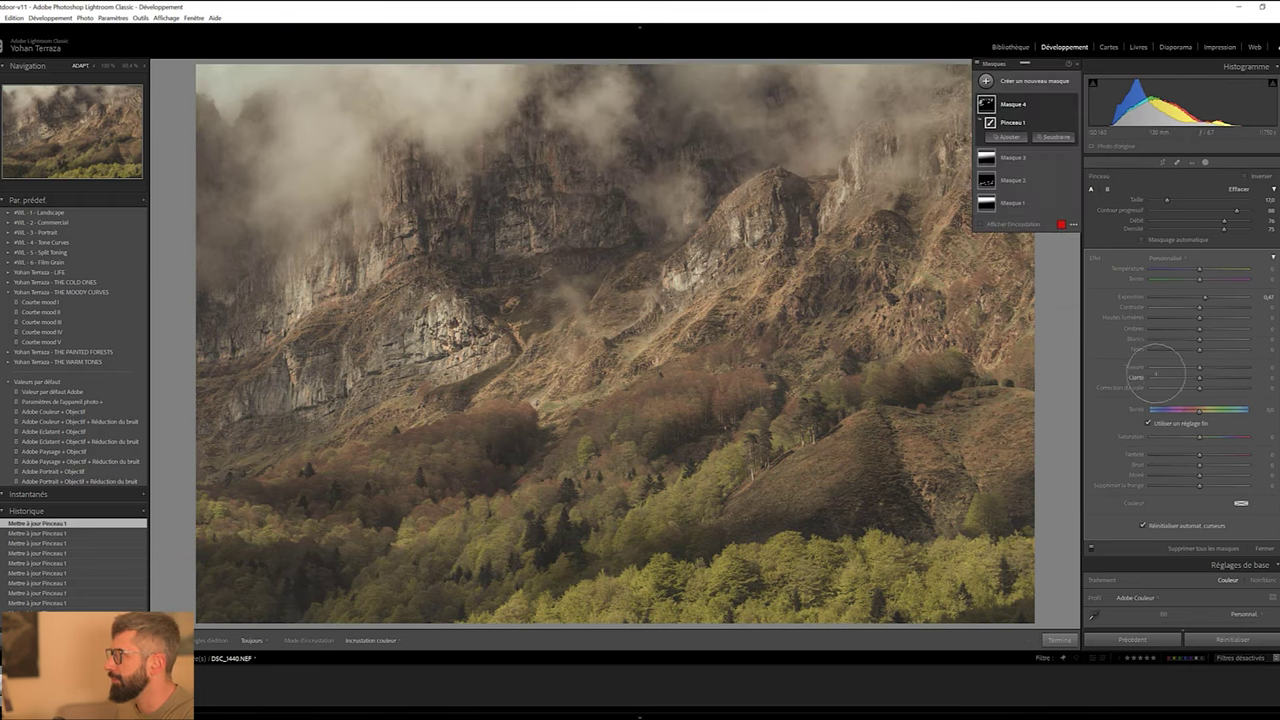
Reduce the brush mask's Dehaze, reset its Clarity to 0, and adjust Shadows and Blacks
left_click_drag(1200, 387, 1210, 376)
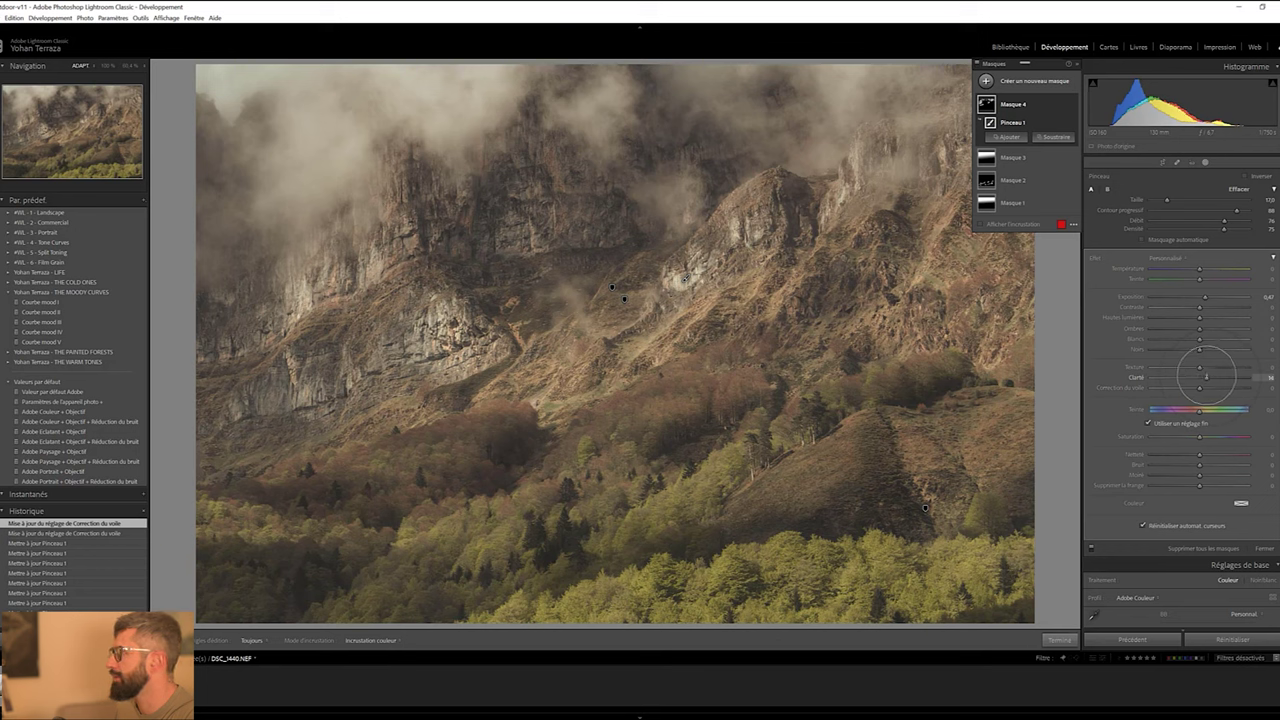
double_click(1206, 376)
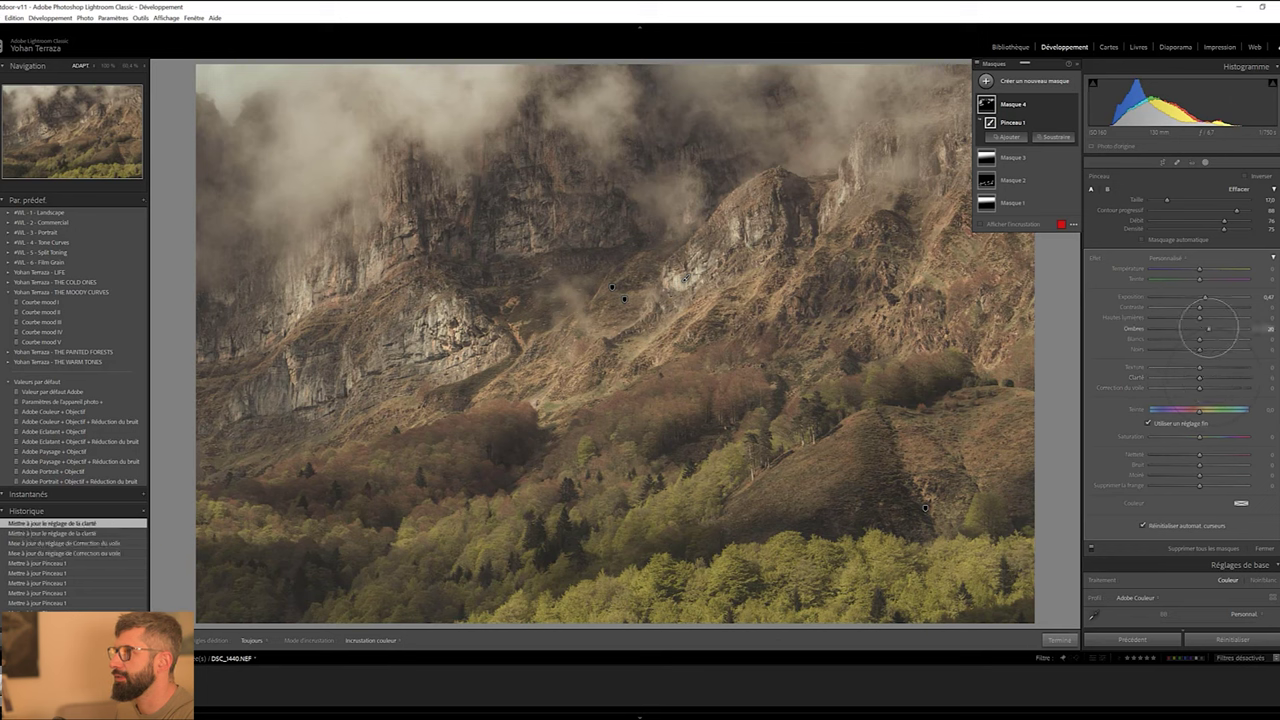
double_click(1206, 329)
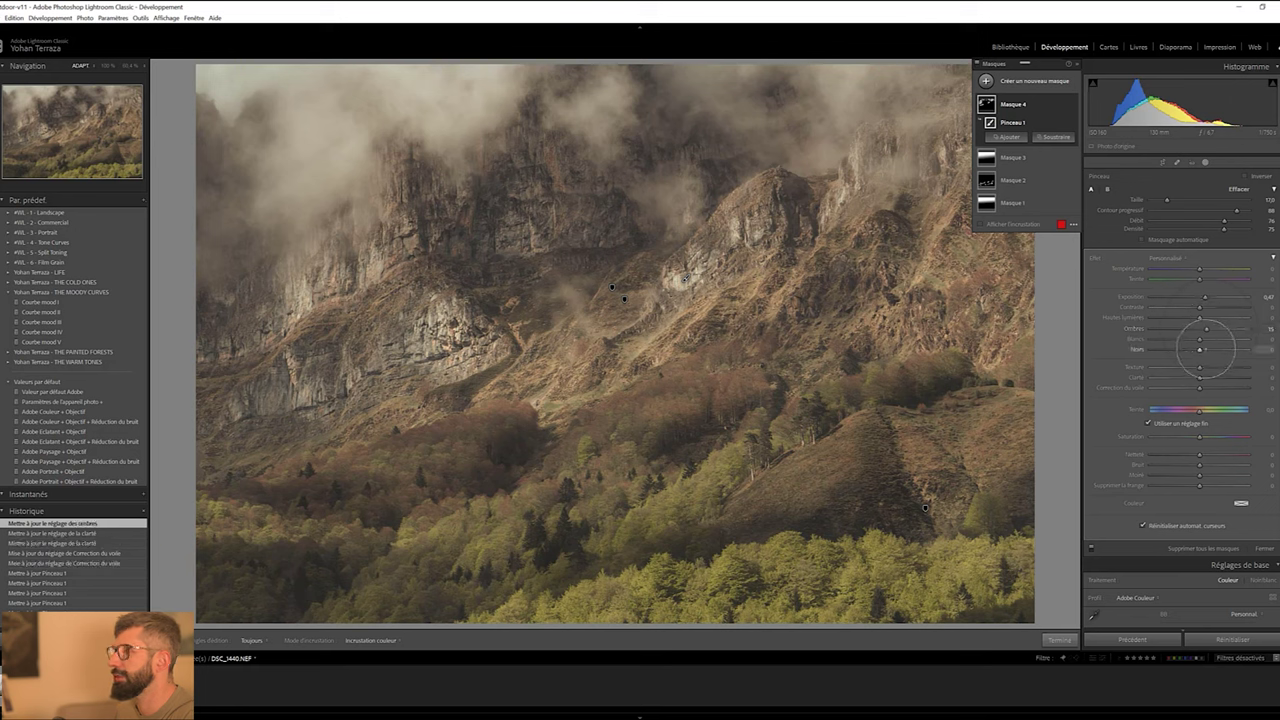
double_click(1206, 349)
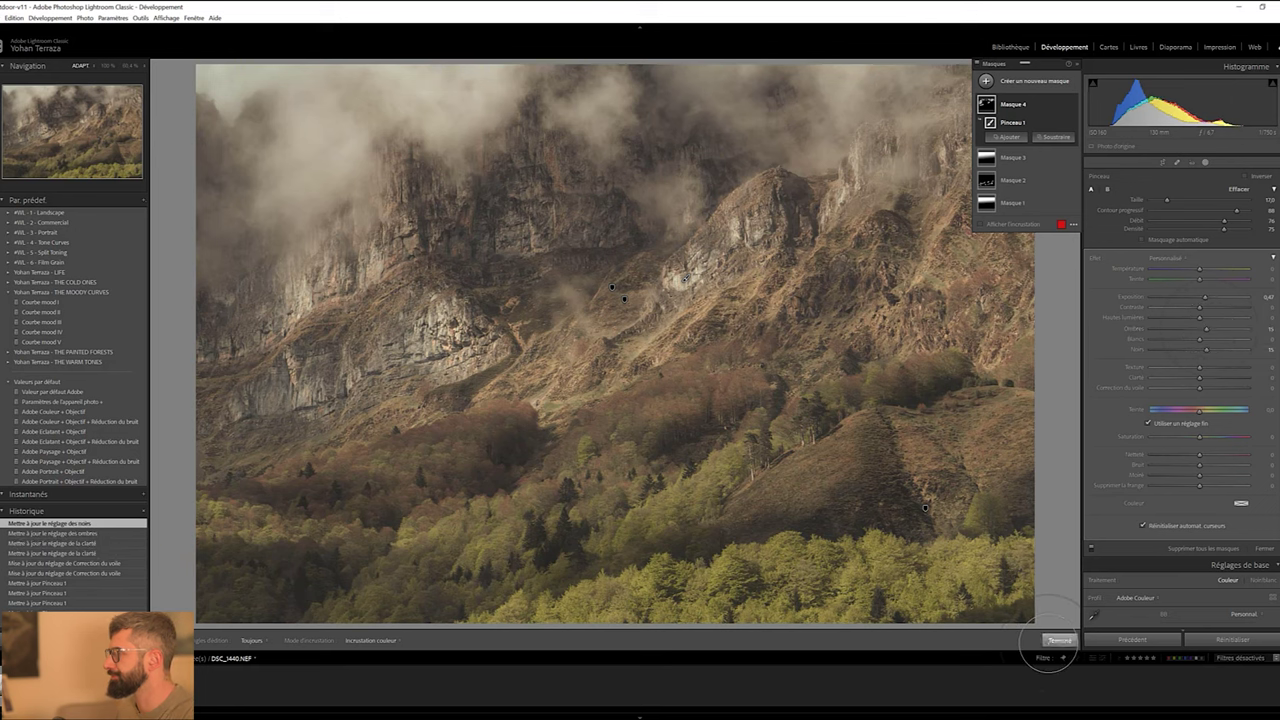
Set the Post-Crop Vignetting amount, then drag out a large Shift+M radial gradient over the upper-left cliffs
left_click(1059, 639)
scroll(1111, 486, "down", 5)
scroll(1115, 470, "down", 5)
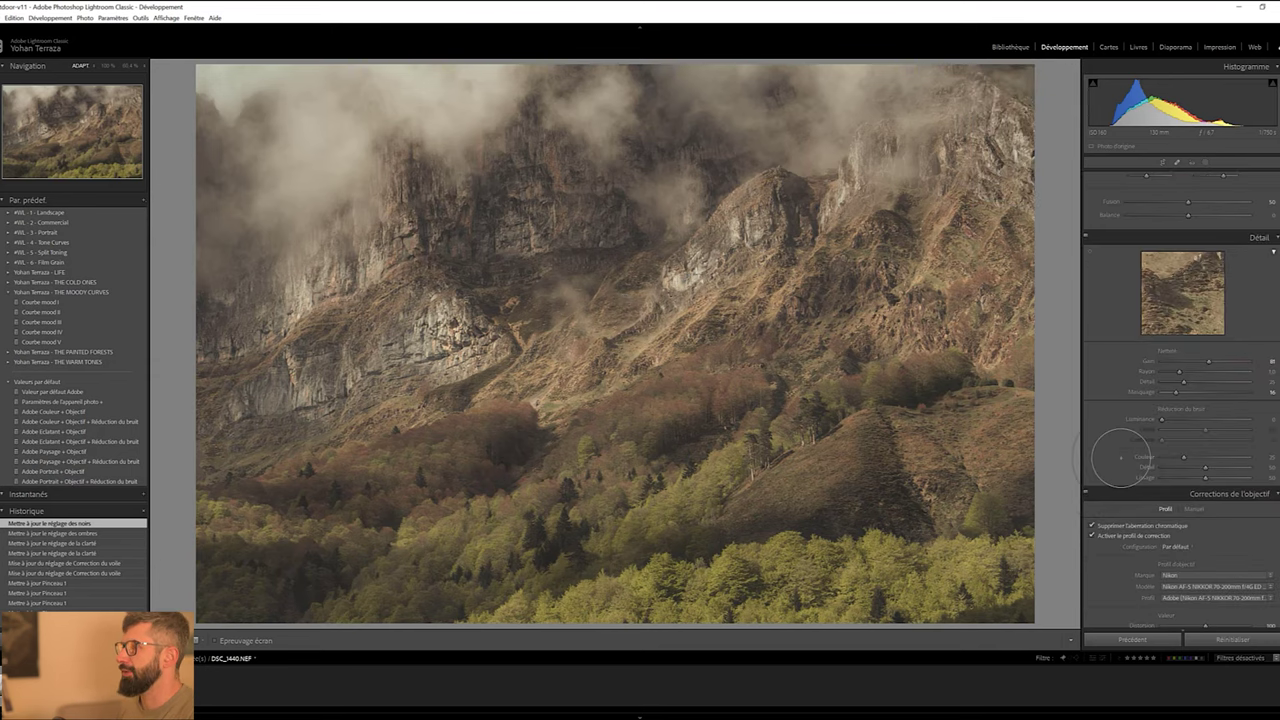
scroll(1104, 443, "down", 5)
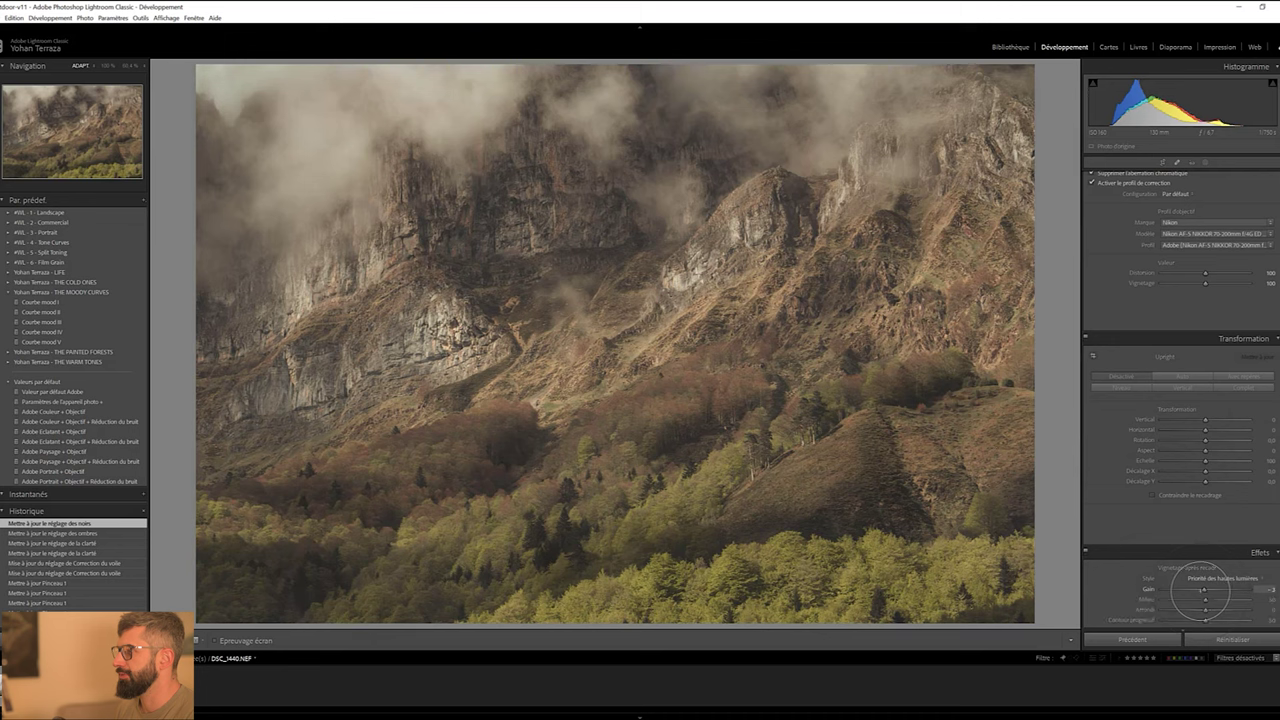
left_click_drag(1201, 596, 1191, 586)
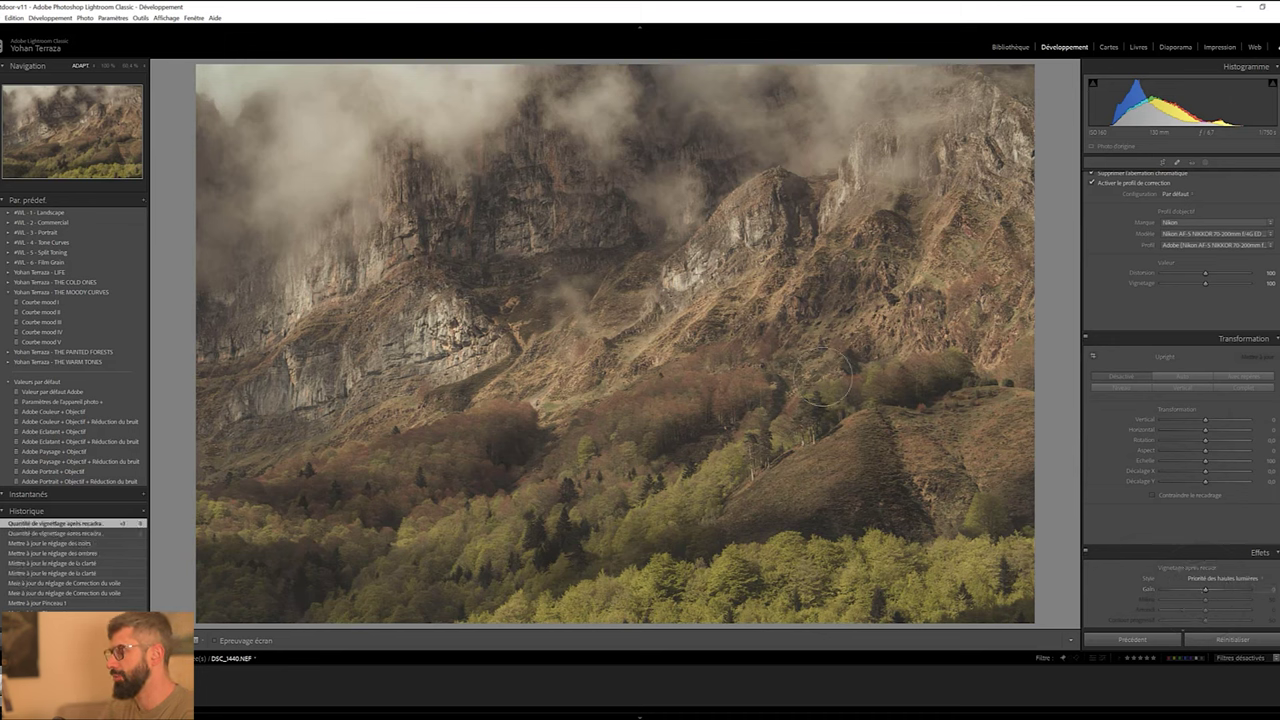
key("shift+m")
mouse_move(451, 263)
left_mouse_down()
mouse_move(914, 665)
mouse_move(965, 688)
left_mouse_up()
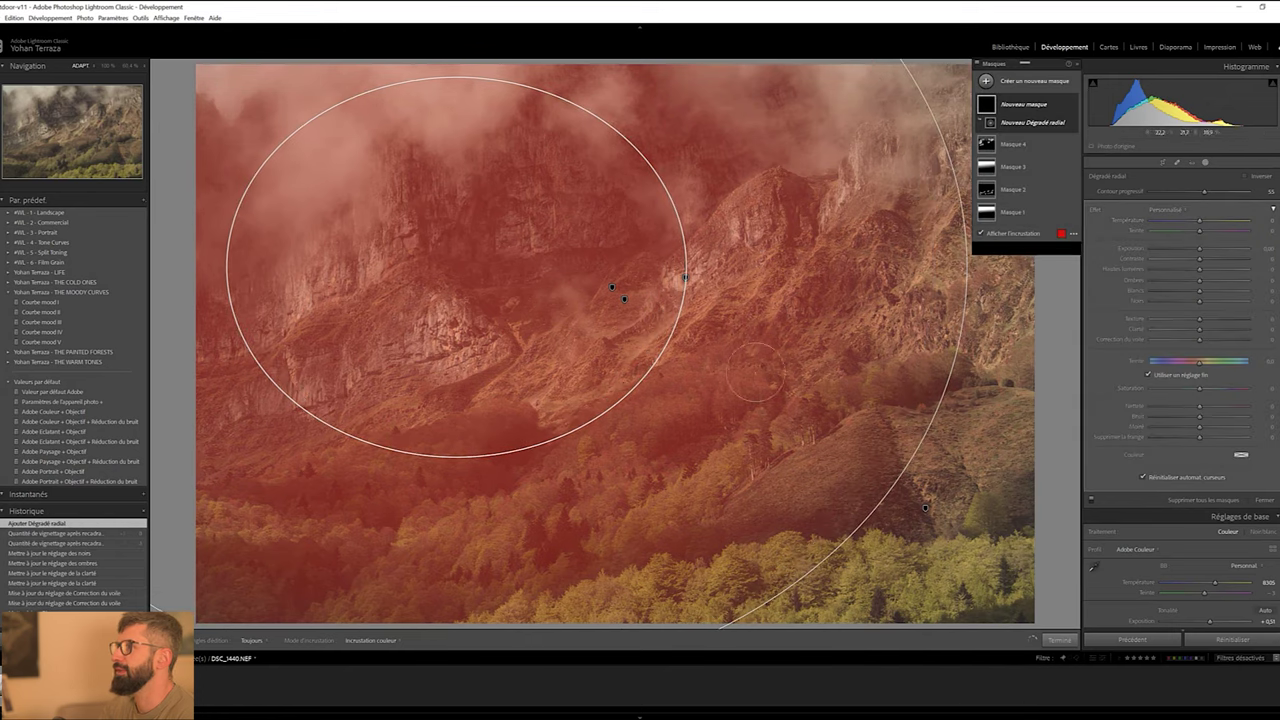
Set the radial feather to 45, invert it, drop exposure to about -1.08, and enlarge it rightward
left_click_drag(1204, 191, 1188, 191)
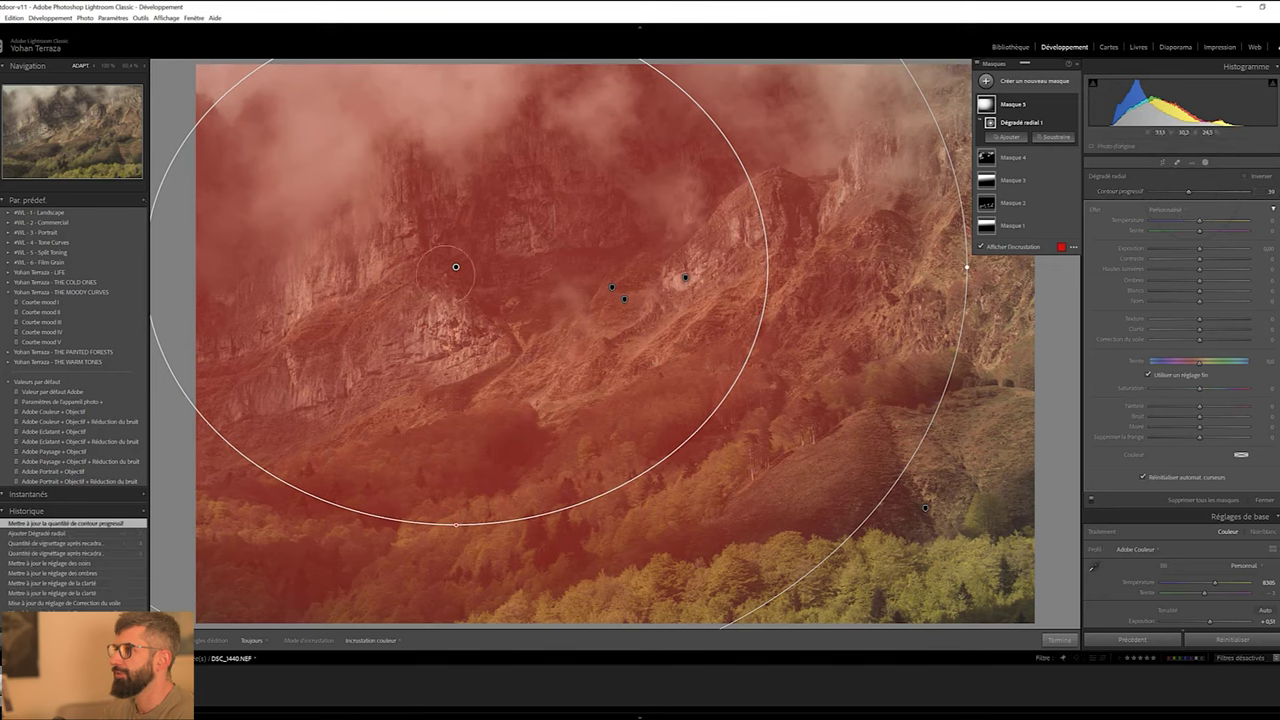
right_click(456, 267)
left_click(495, 285)
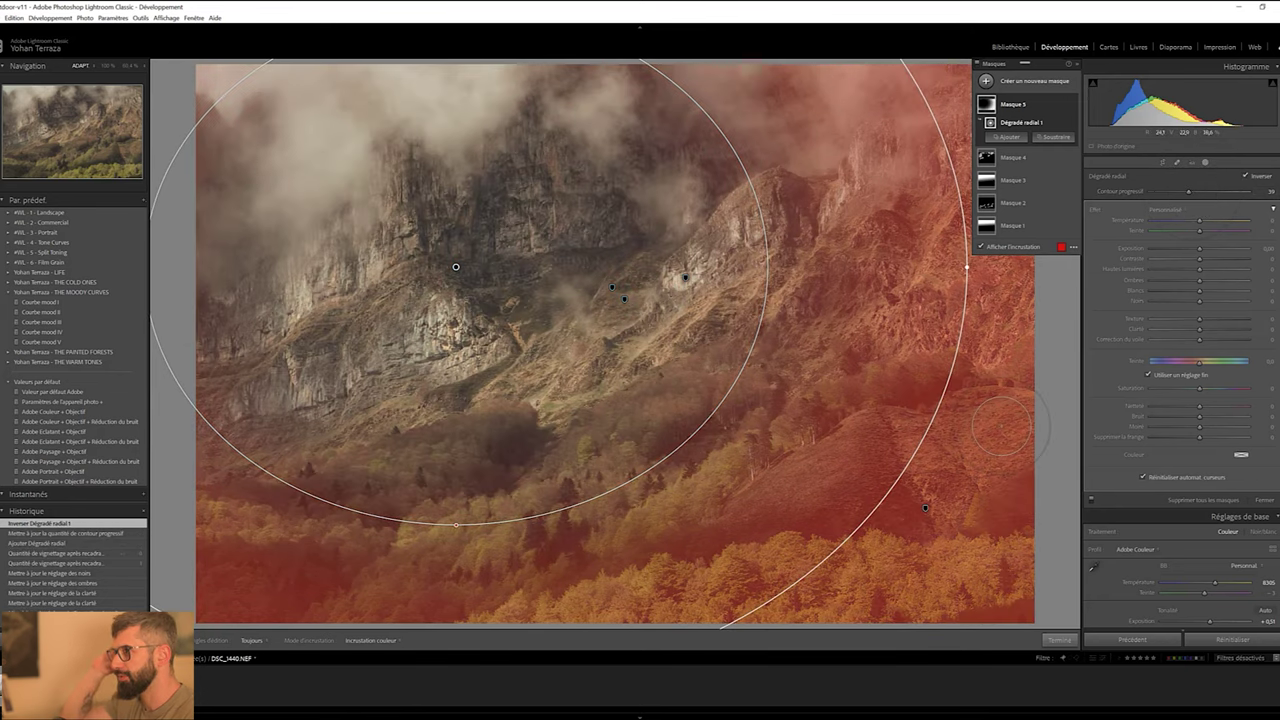
left_click_drag(1200, 248, 1187, 248)
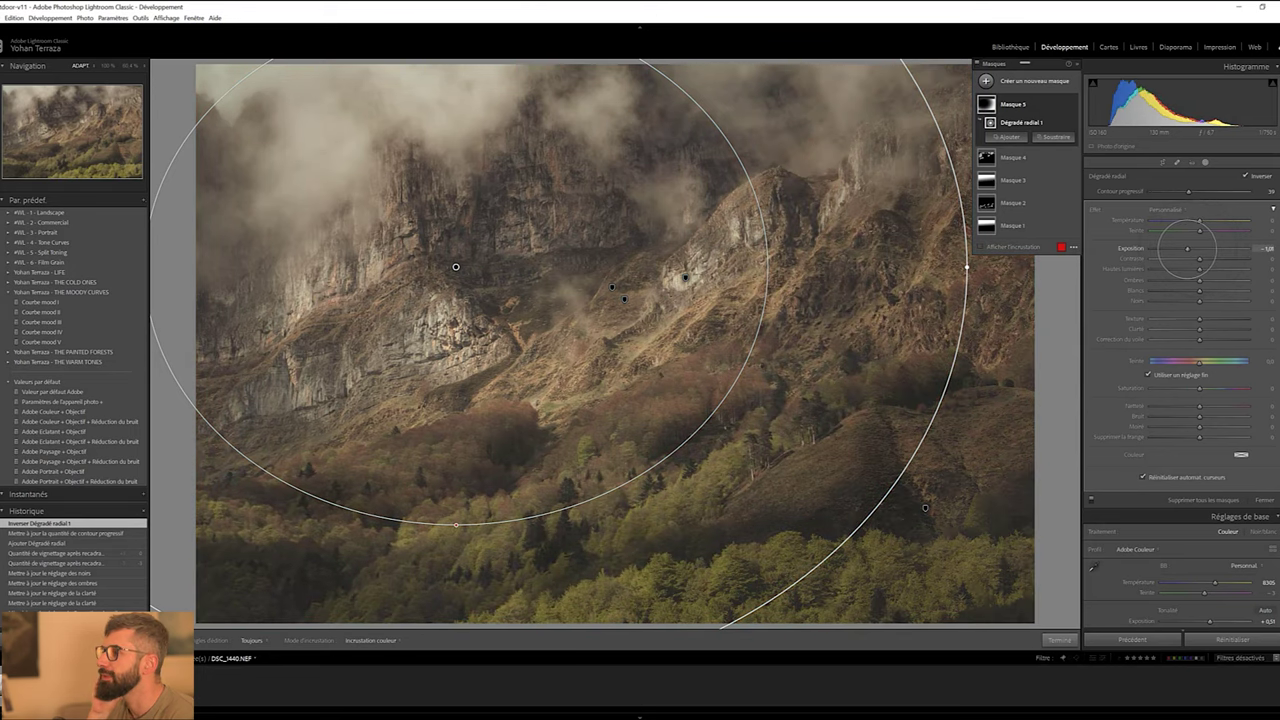
left_click_drag(457, 267, 500, 281)
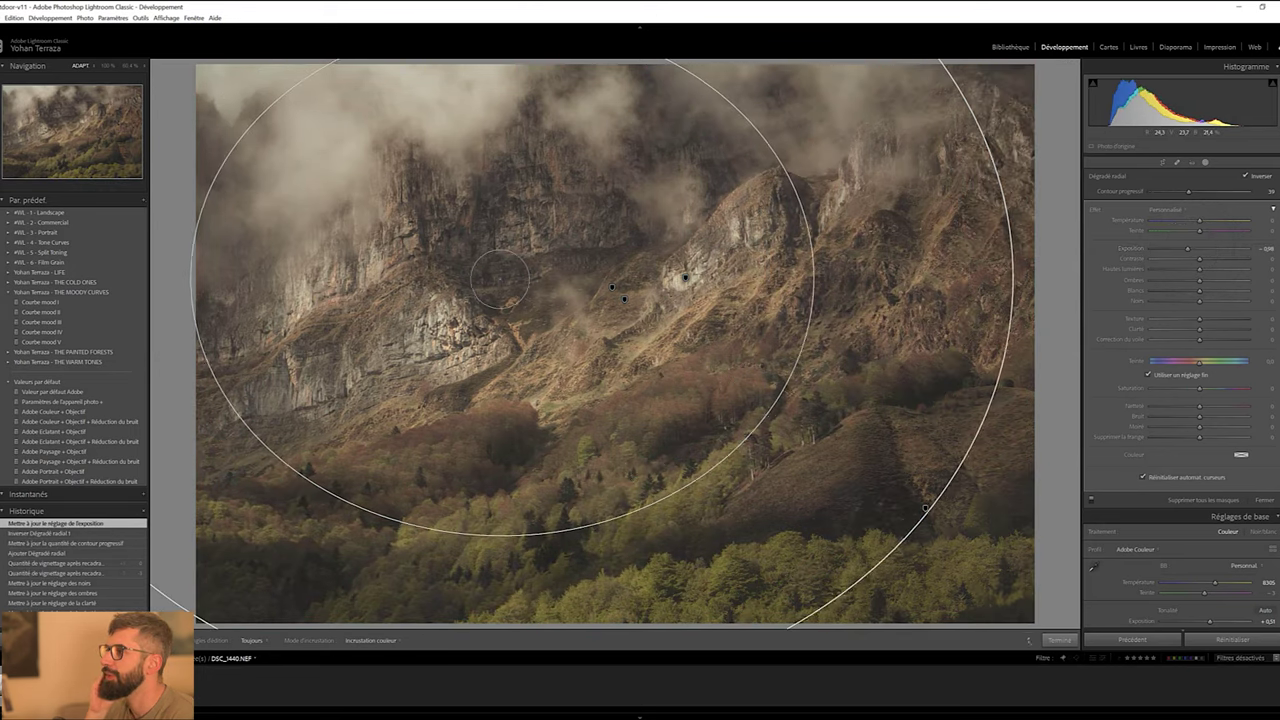
key("shift+m")
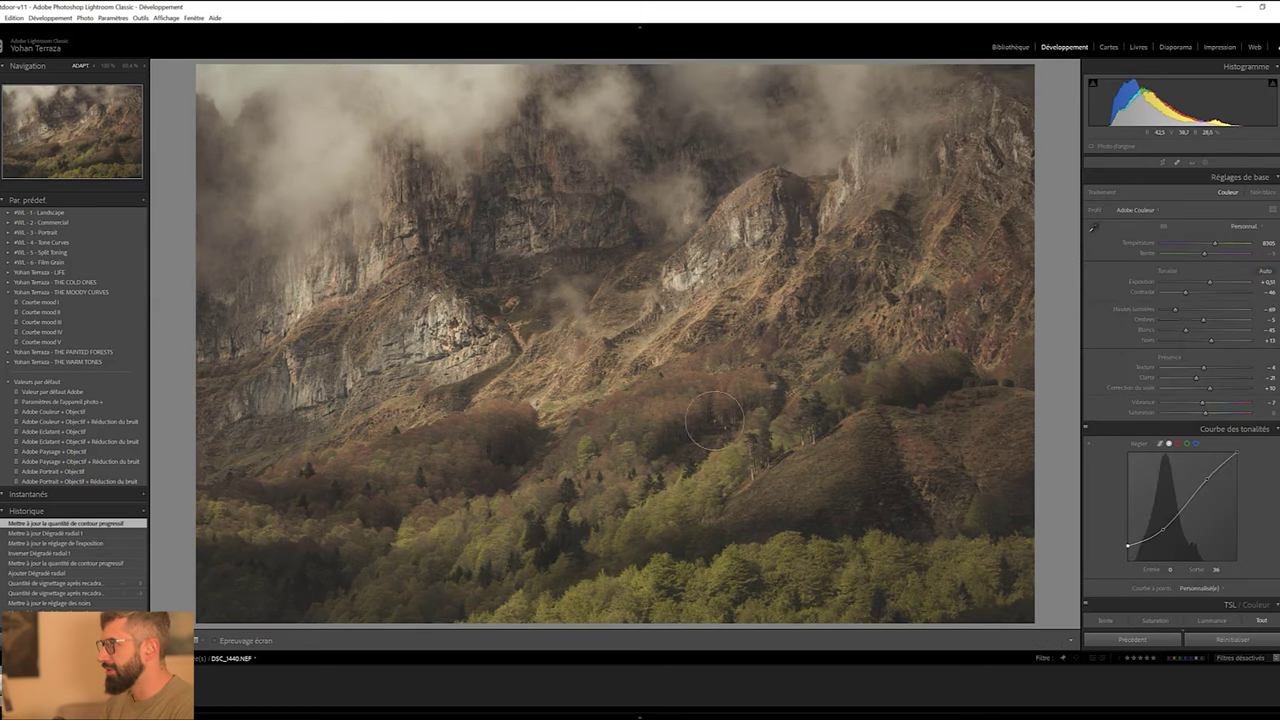
left_click(789, 480)
left_click(760, 490)
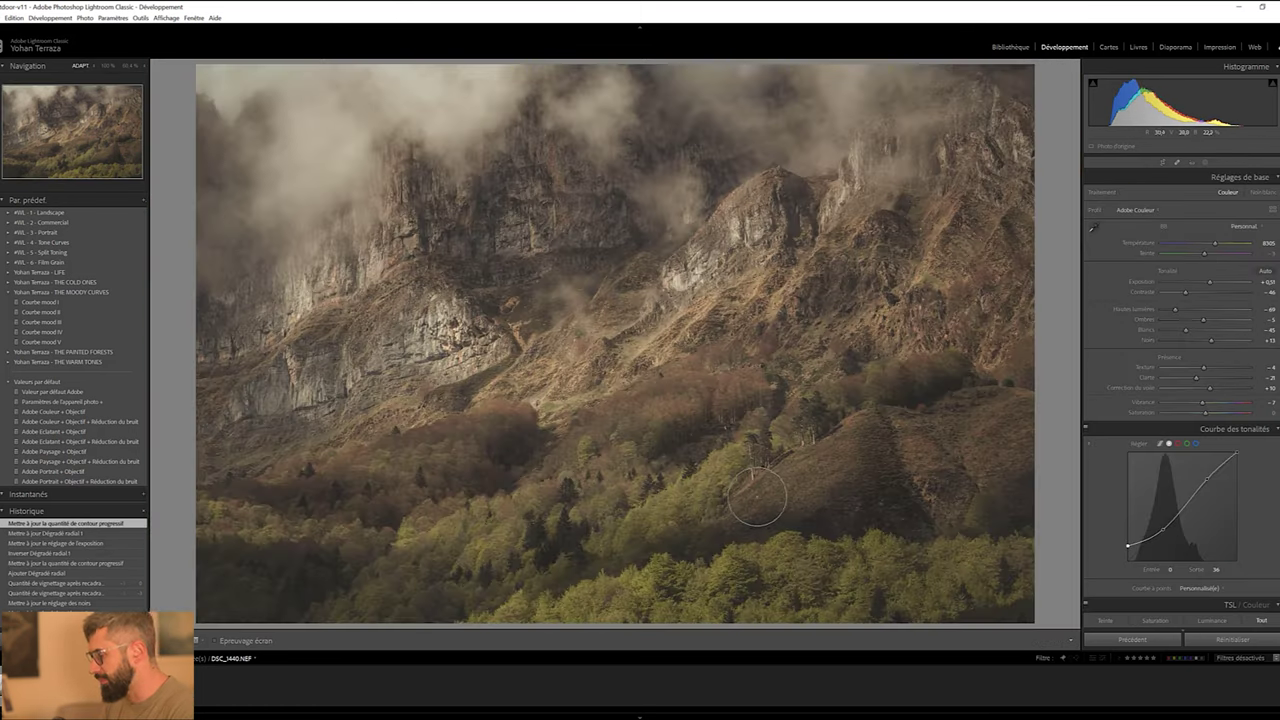
key("shift+m")
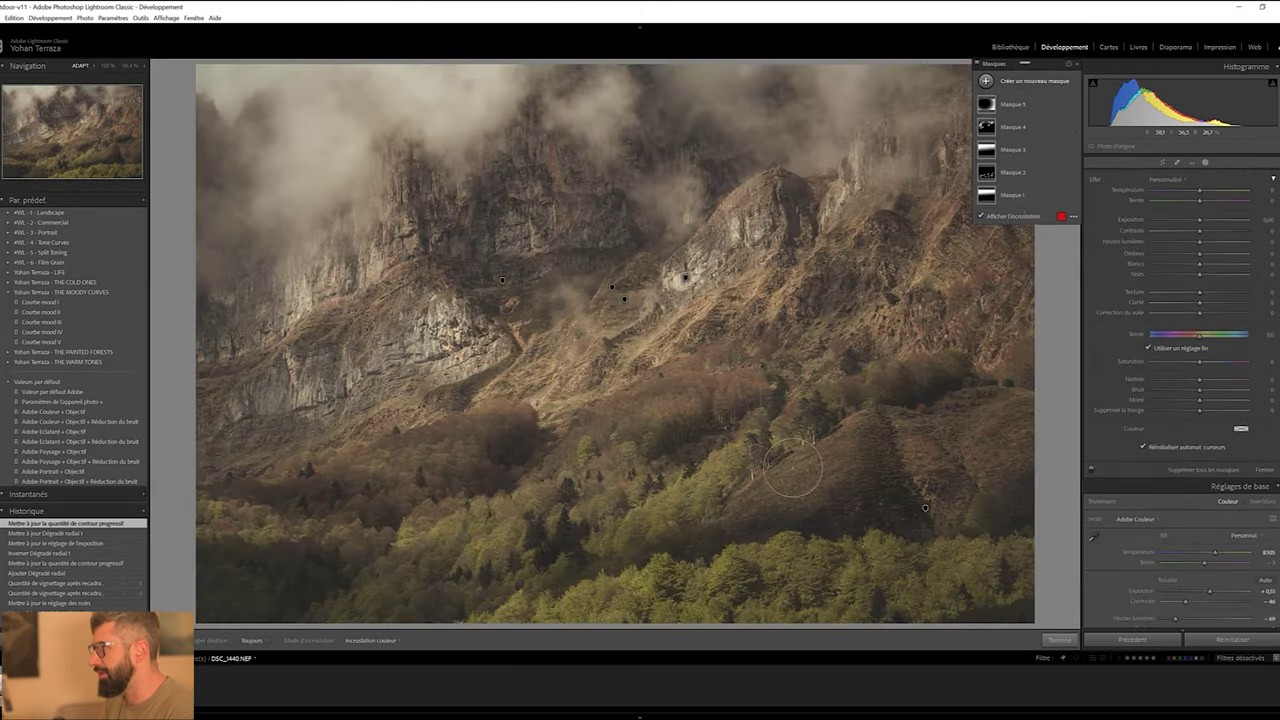
key("k")
left_click_drag(791, 463, 790, 480)
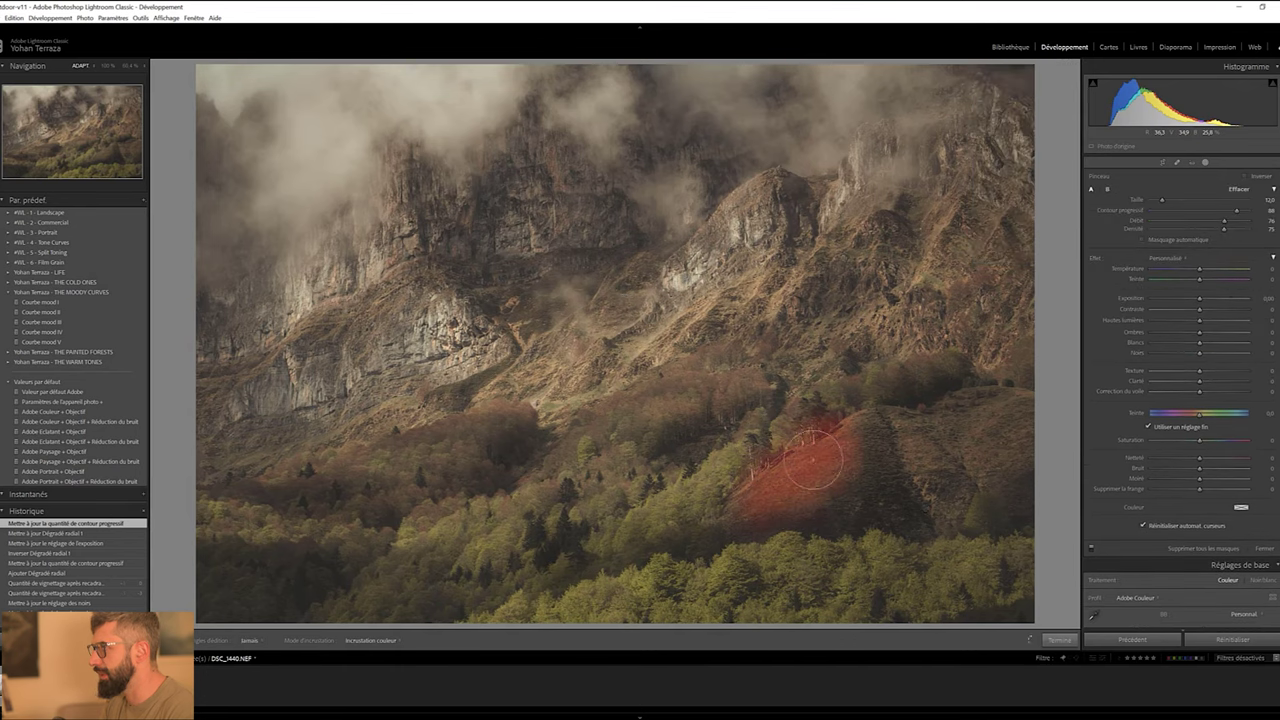
left_click_drag(1199, 297, 1204, 297)
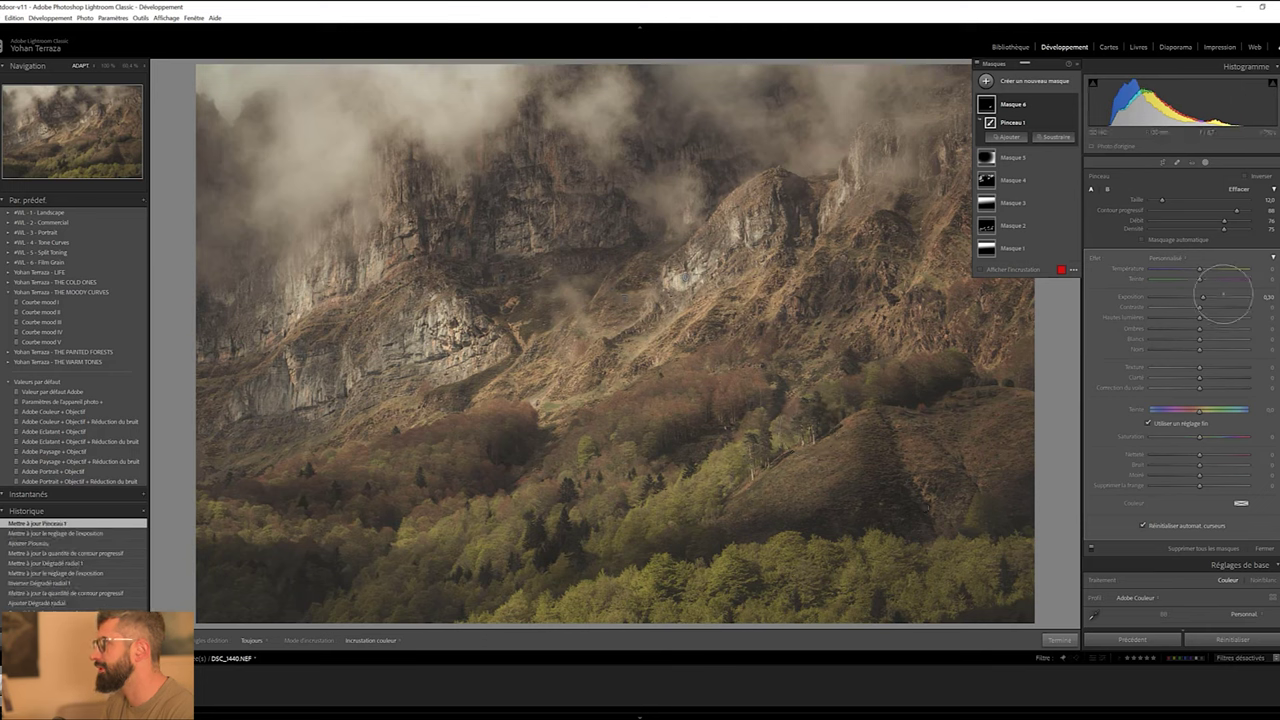
left_click_drag(1203, 297, 1224, 297)
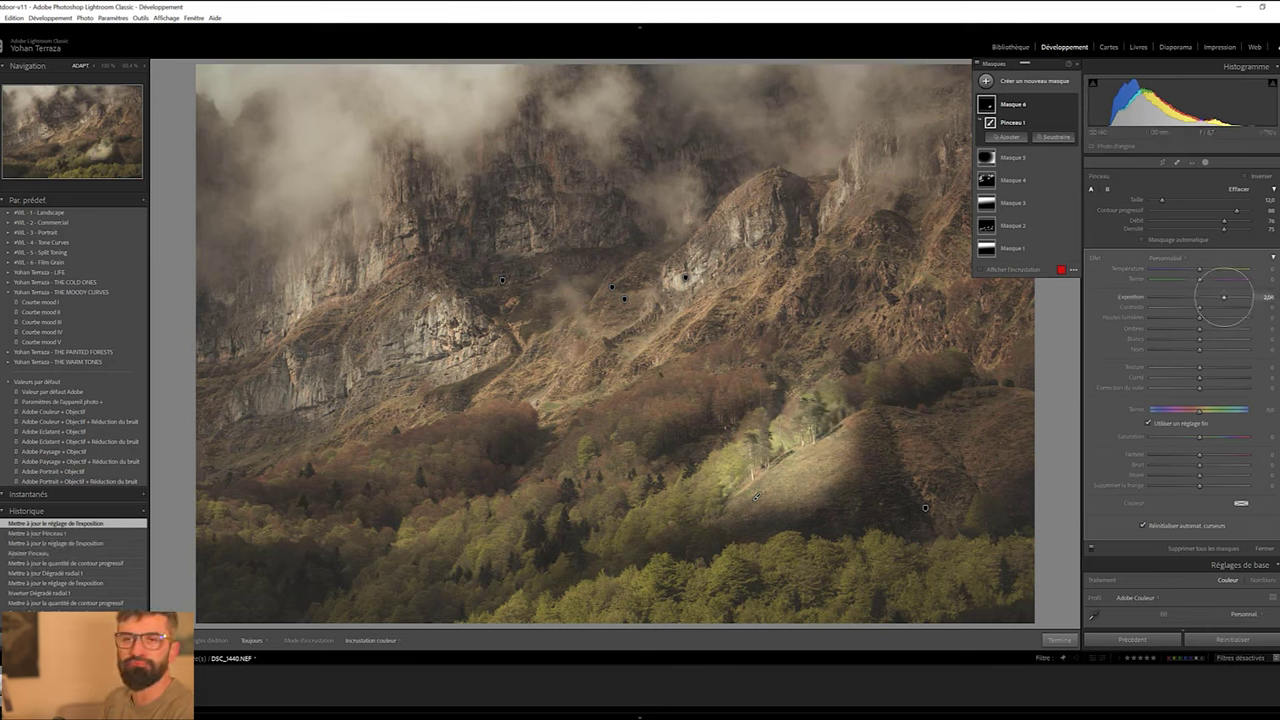
key("ctrl+z")
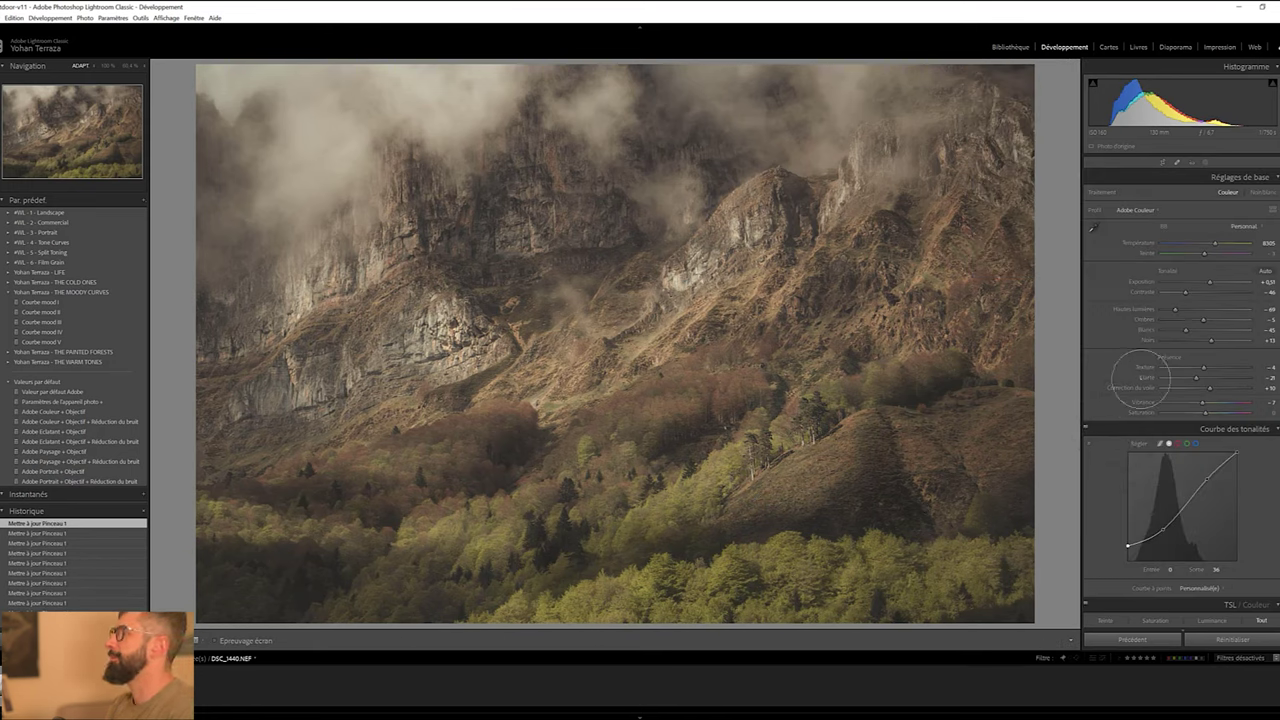
Tint the midtones yellow-orange, try a blue tint, then undo it and the last dehaze change
scroll(1110, 410, "down", 4)
scroll(1112, 403, "down", 6)
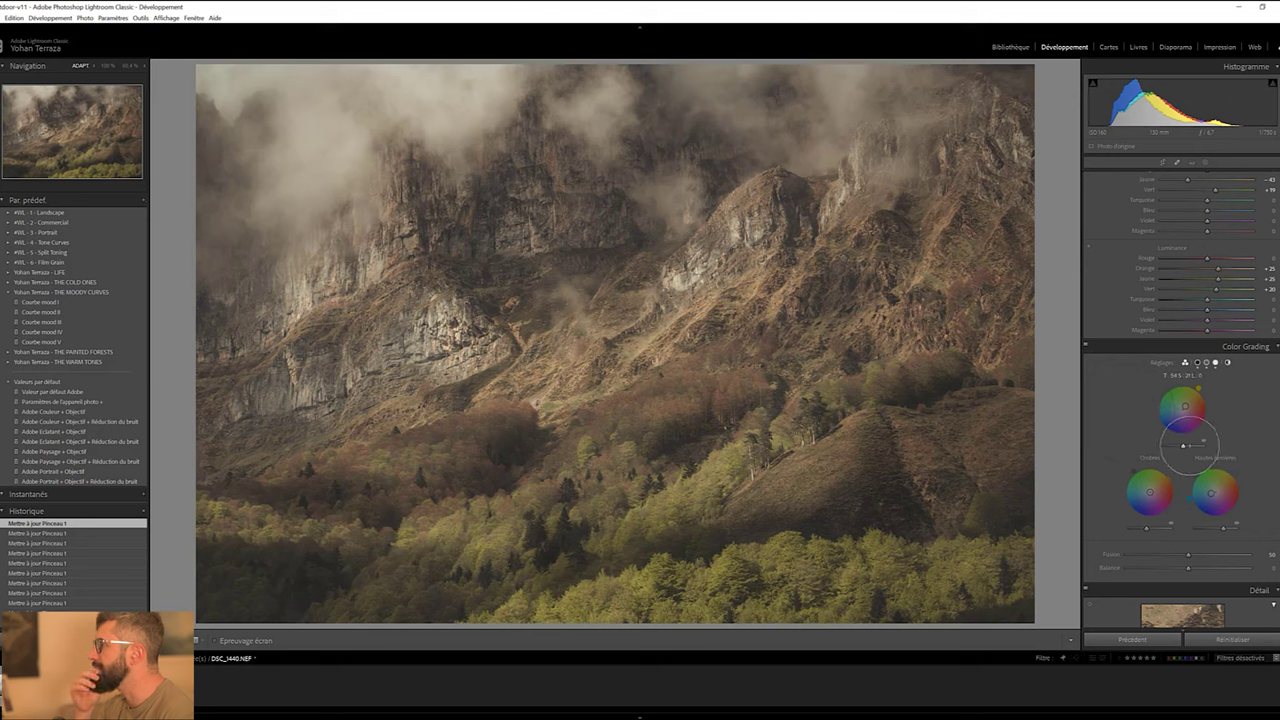
mouse_move(1184, 406)
left_mouse_down()
mouse_move(1198, 388)
mouse_move(1211, 406)
left_mouse_up()
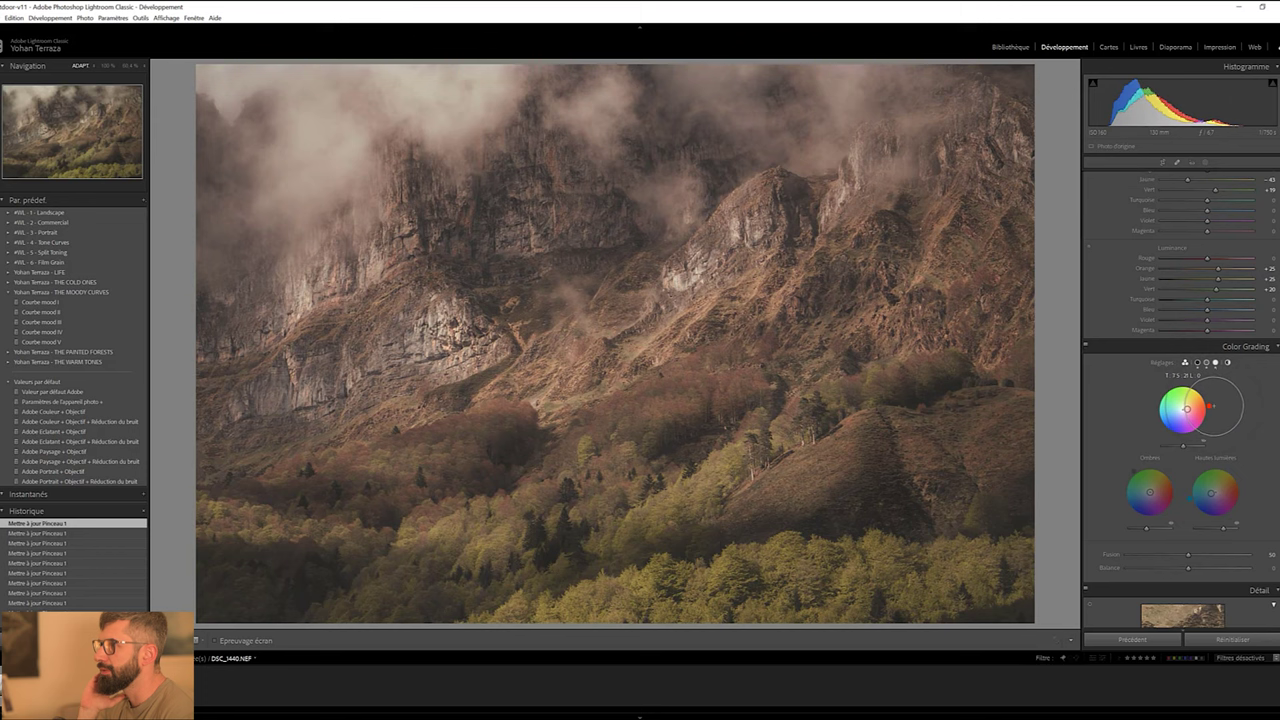
mouse_move(1208, 404)
left_mouse_down()
mouse_move(1160, 432)
mouse_move(1157, 402)
left_mouse_up()
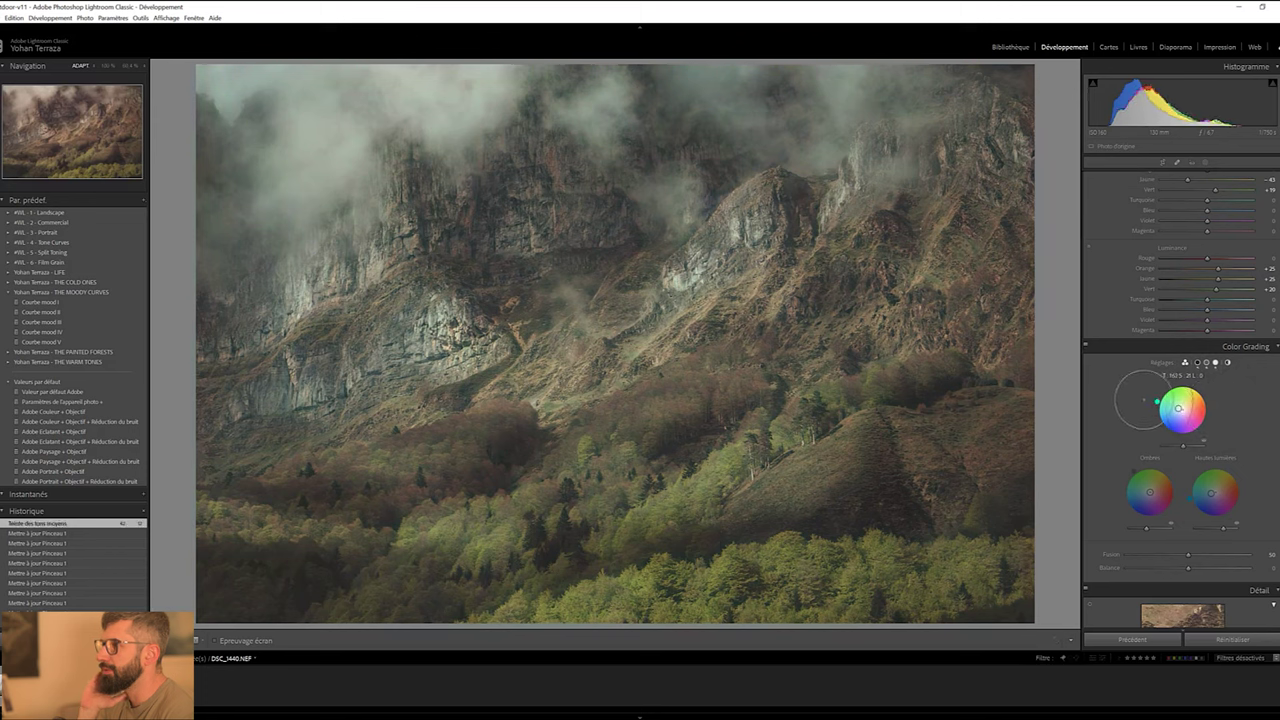
key("ctrl+z")
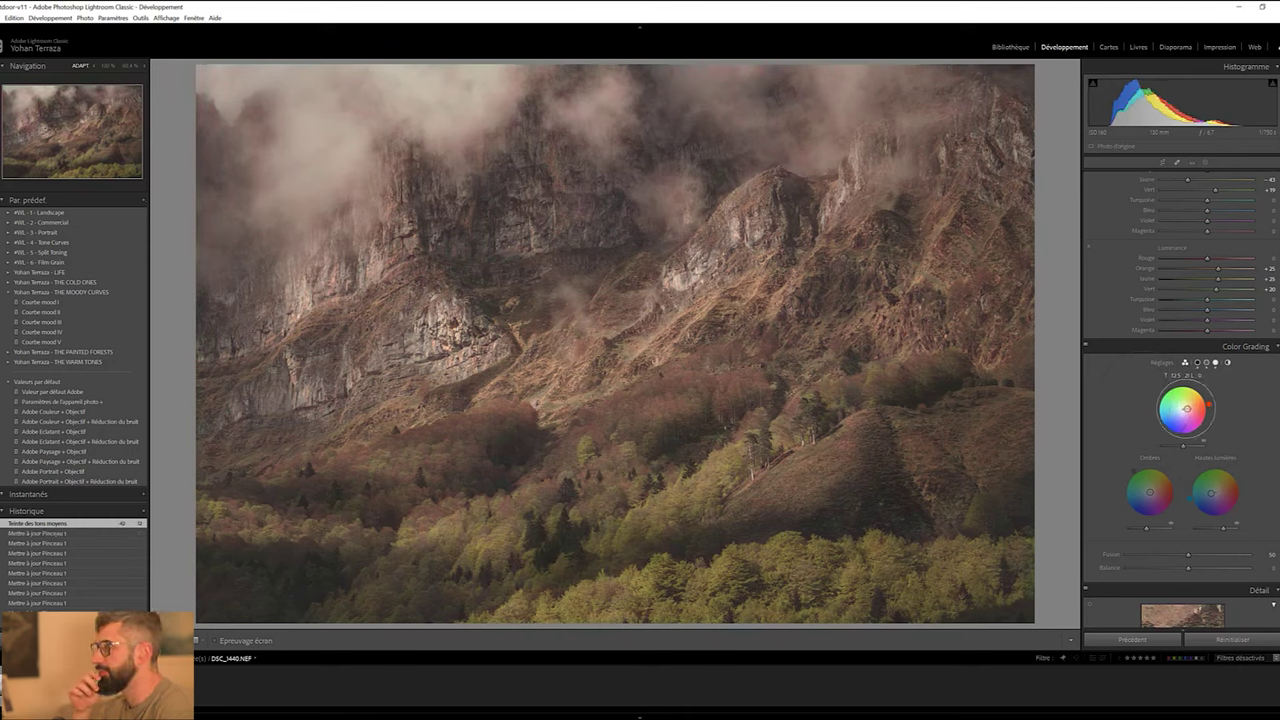
key("ctrl+z")
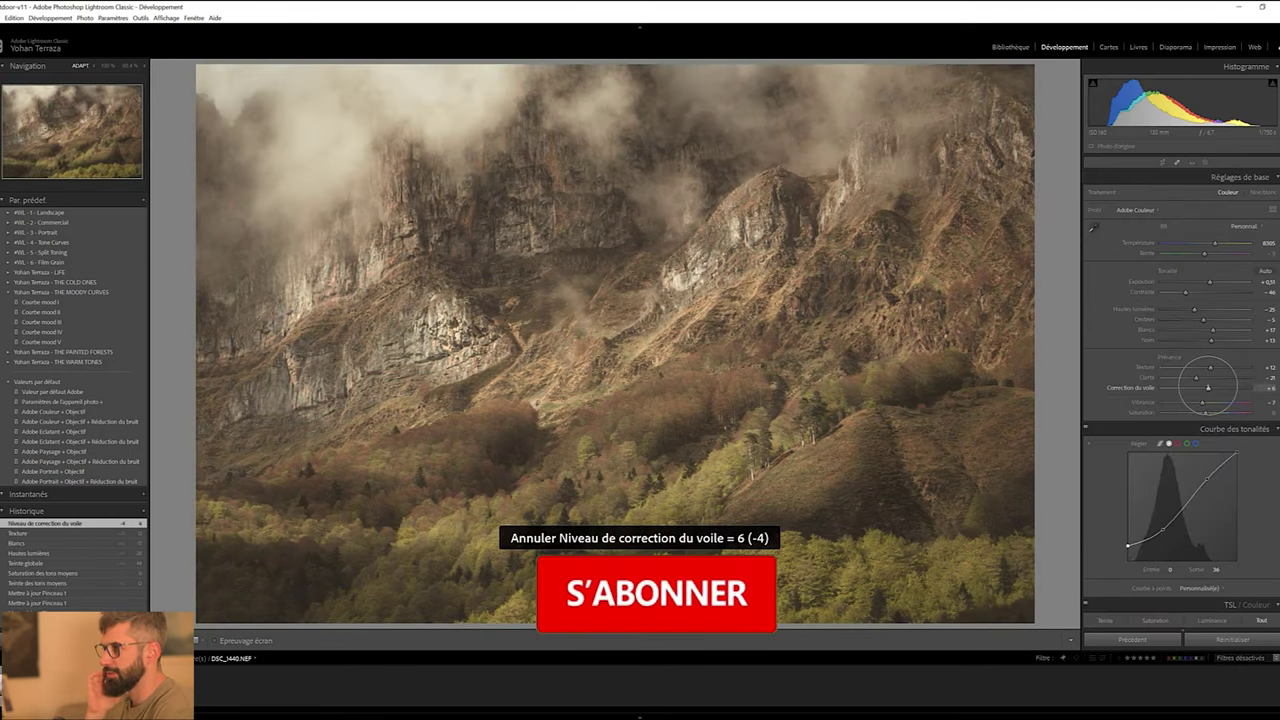
Draw an inverted radial mask over the cliffs, shifted toward the slope, with slightly lower exposure
key("shift+m")
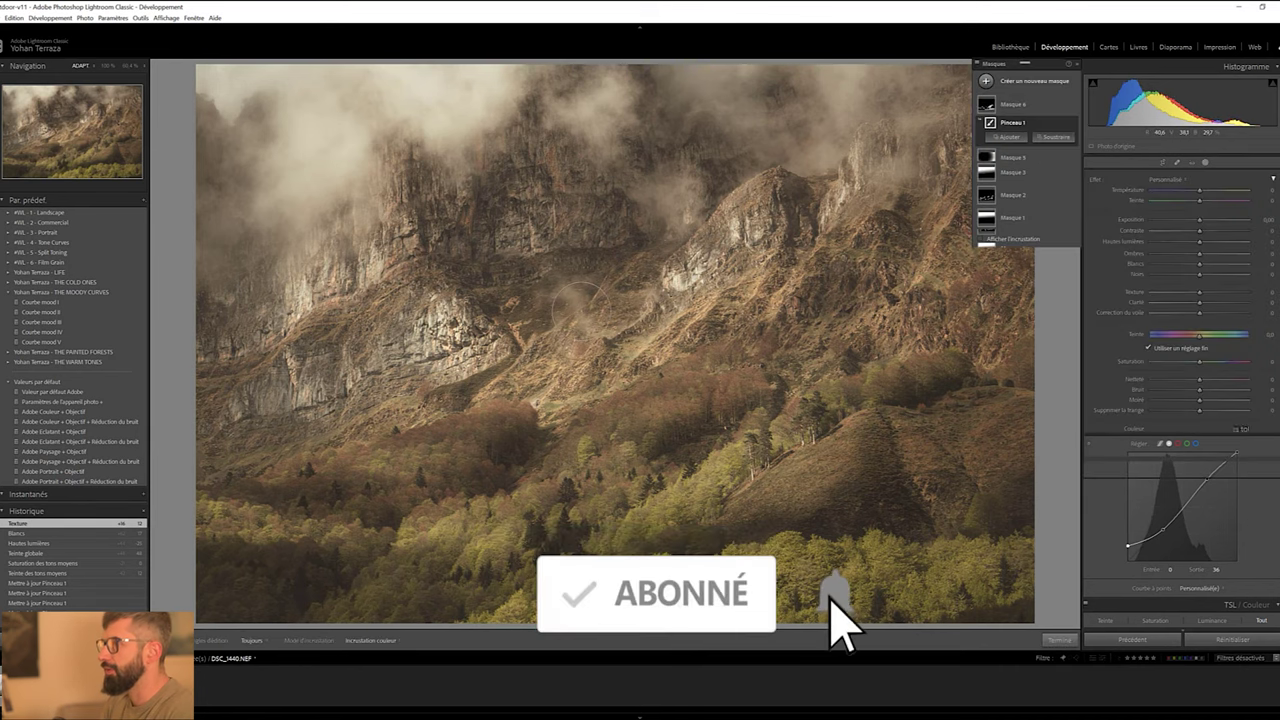
left_click_drag(577, 283, 945, 578)
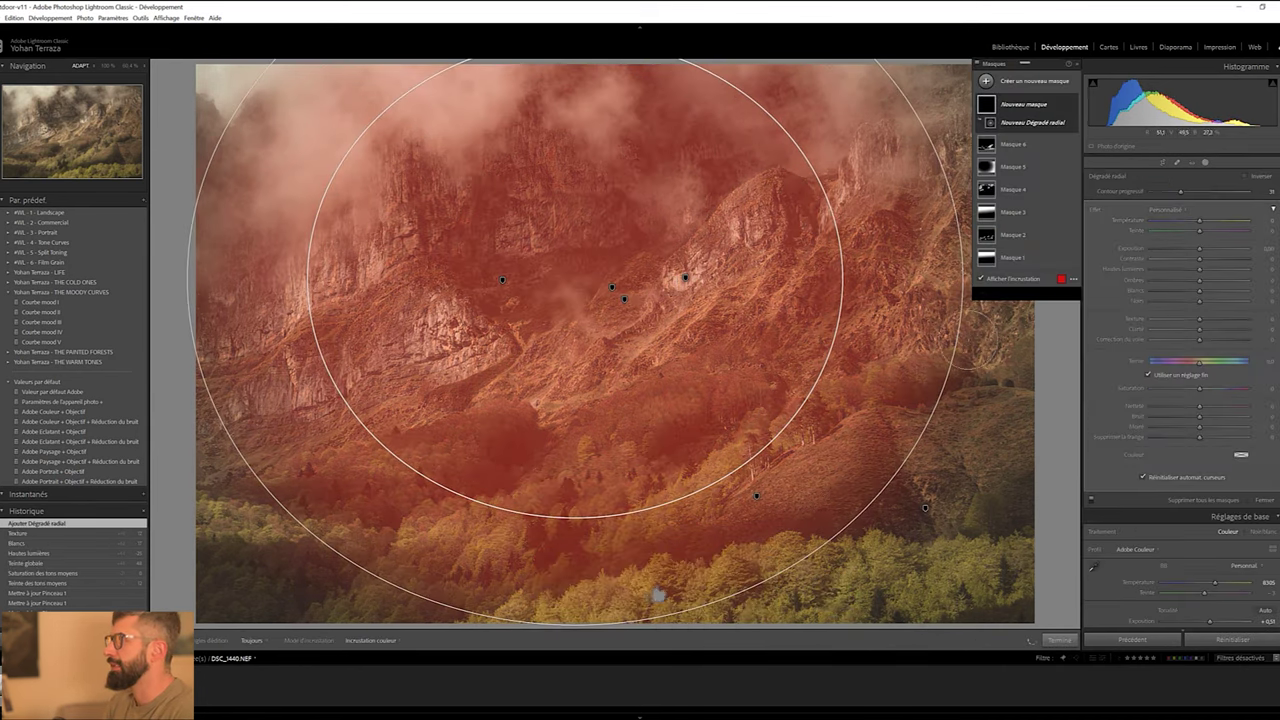
right_click(575, 279)
left_click(615, 343)
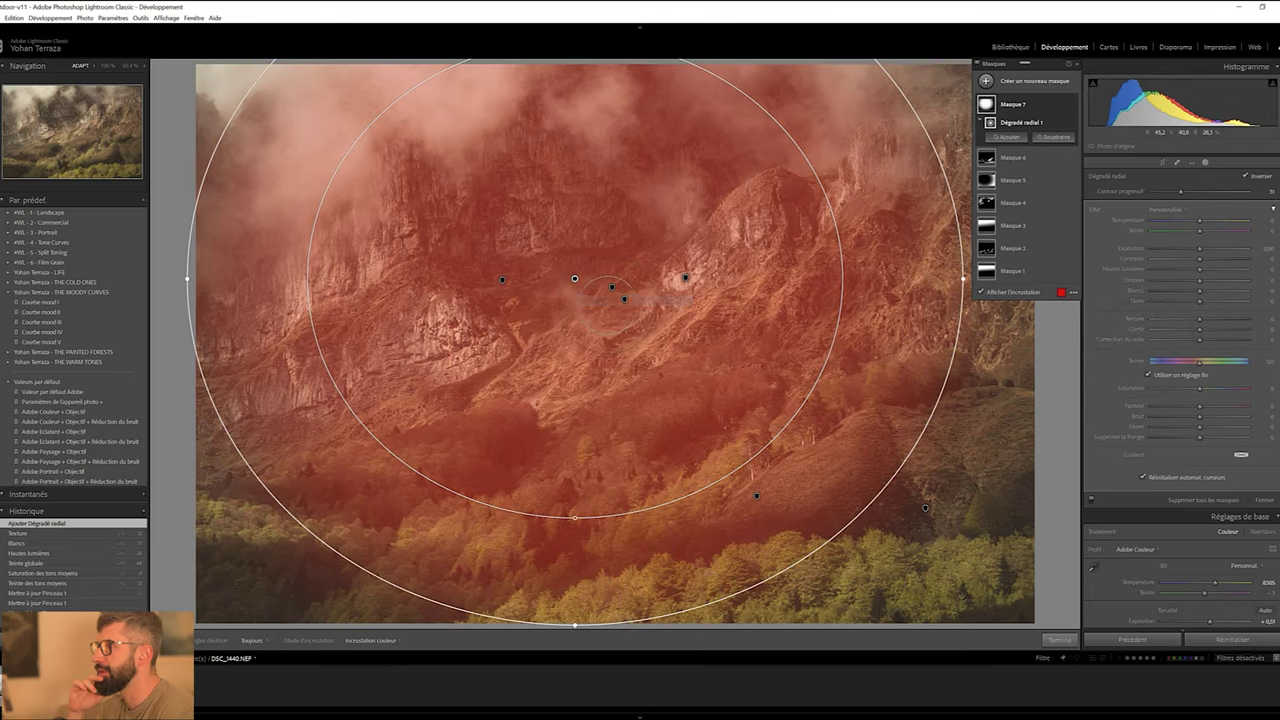
left_click_drag(575, 279, 608, 313)
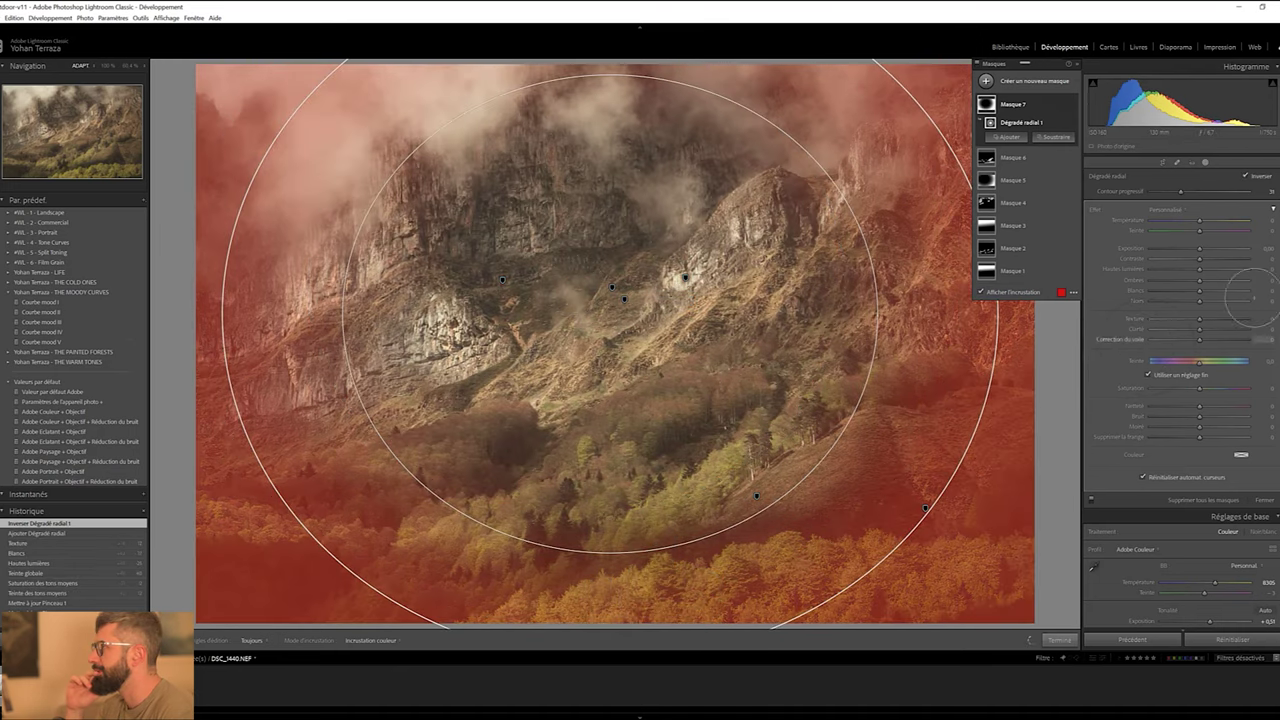
left_click_drag(1197, 248, 1190, 248)
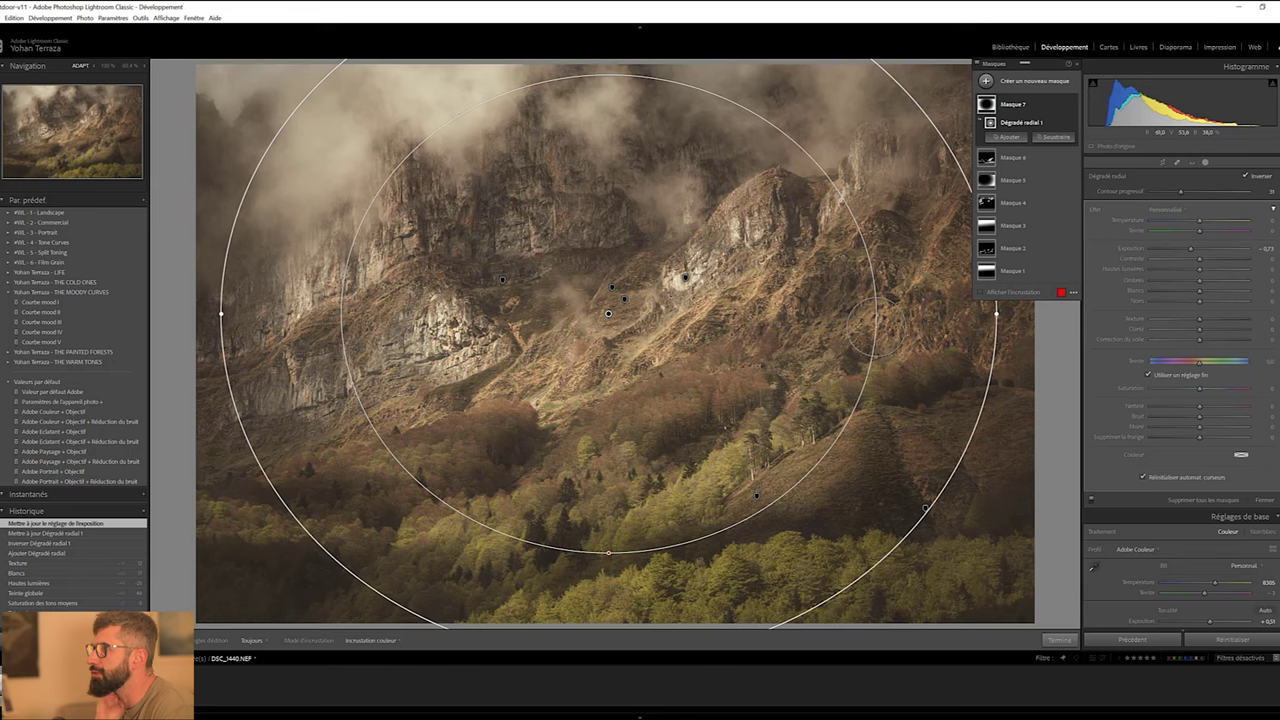
Set the radial feather to 40, widen it left, centre it on the sunlit slope, and brush part away
left_click_drag(608, 552, 608, 507)
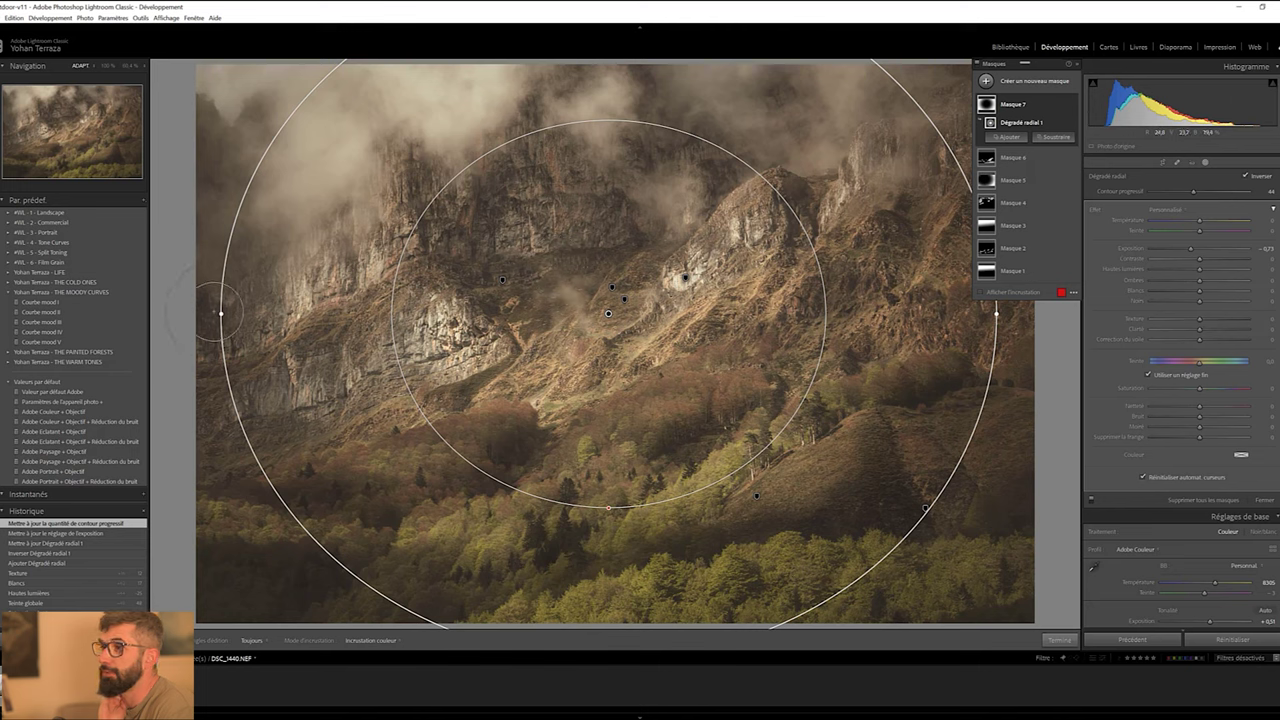
left_click_drag(221, 313, 165, 313)
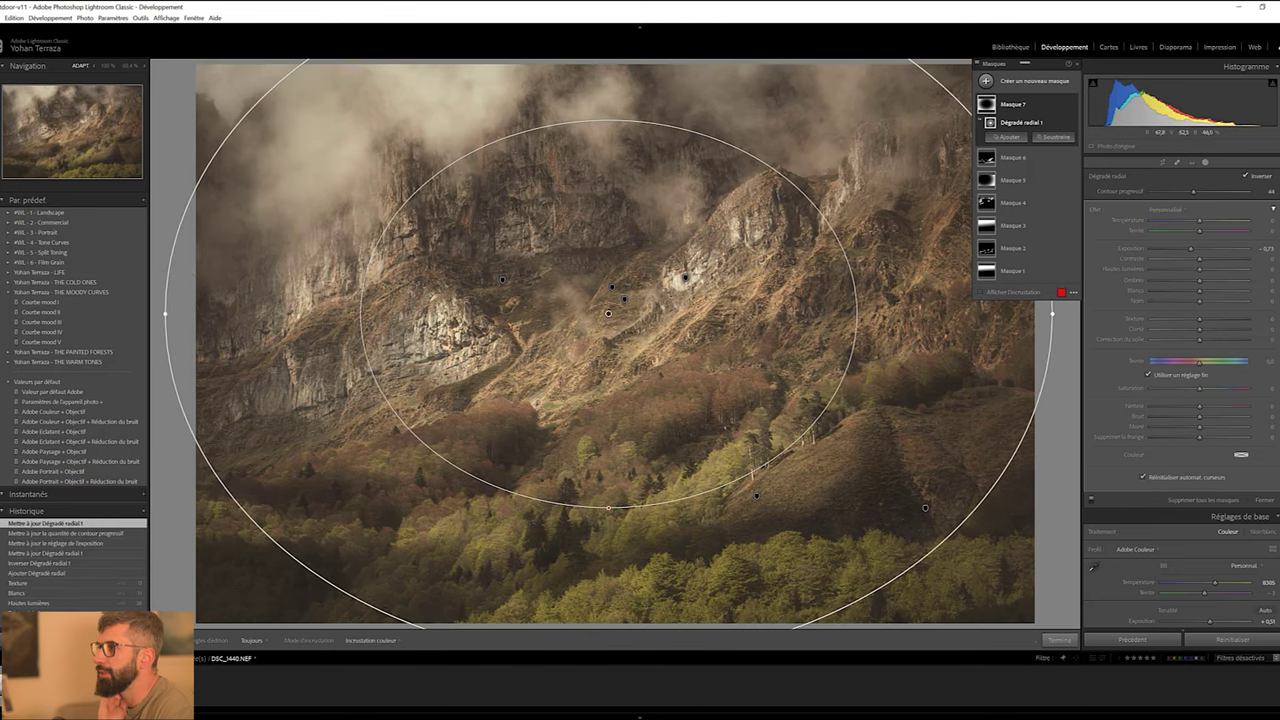
mouse_move(608, 313)
left_mouse_down()
mouse_move(803, 421)
mouse_move(766, 415)
left_mouse_up()
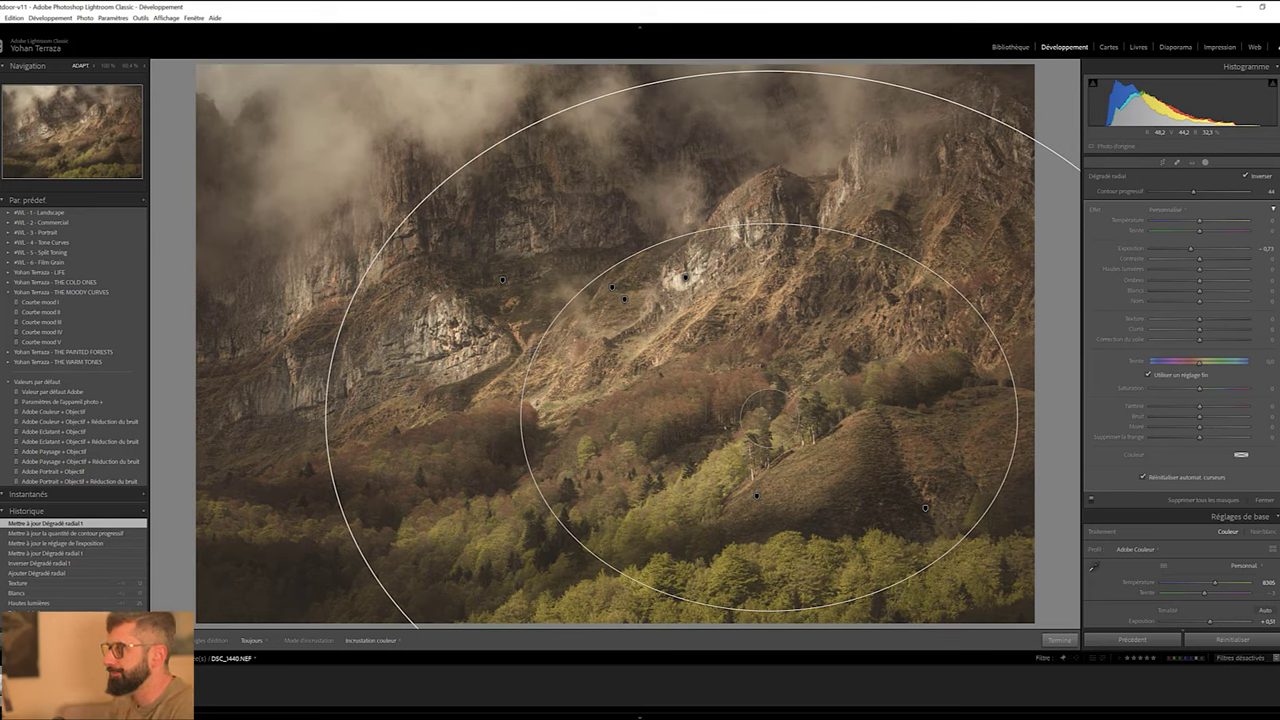
key("k")
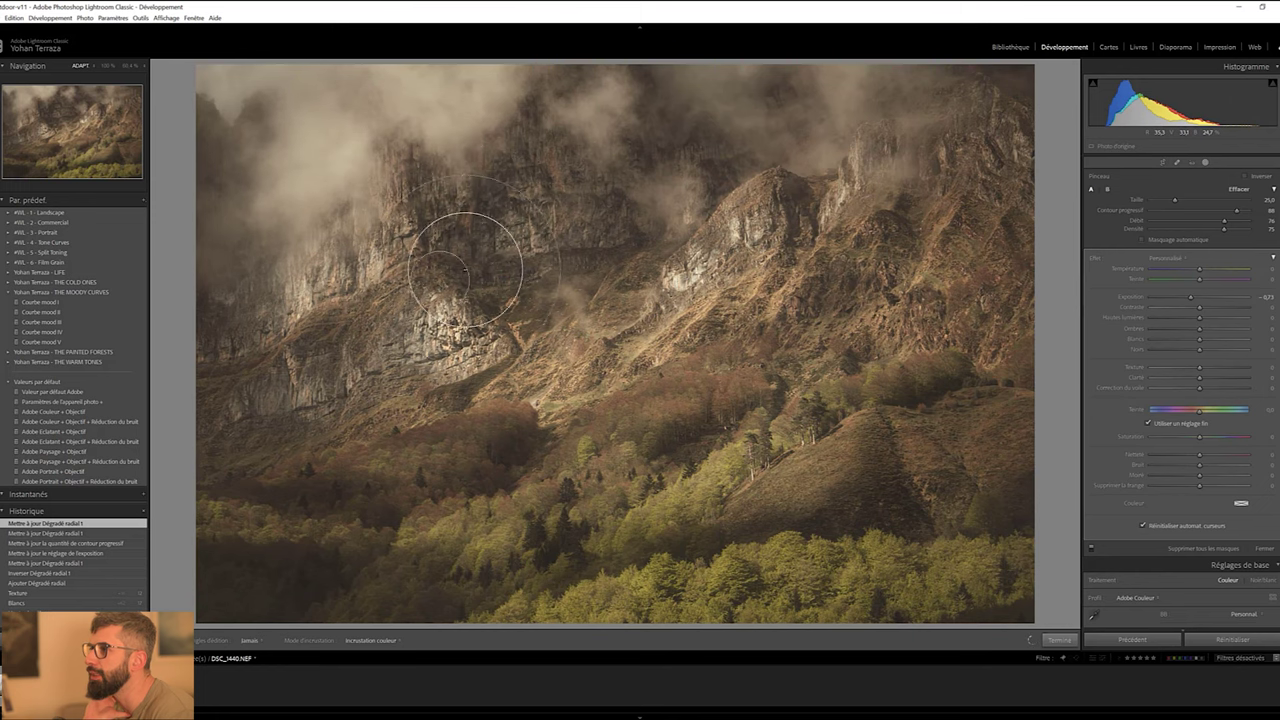
key("k")
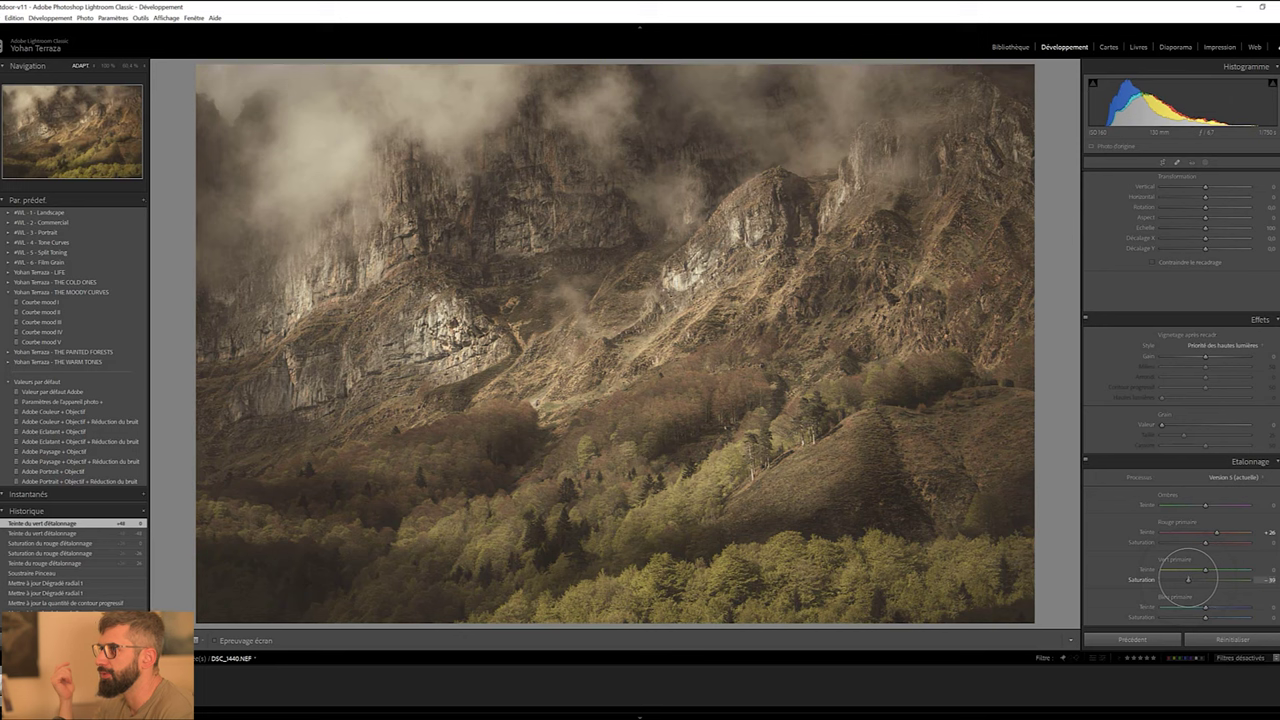
Raise Green Primary Saturation to +20 and return the Blue Primary Hue to 0
left_click_drag(1188, 579, 1213, 579)
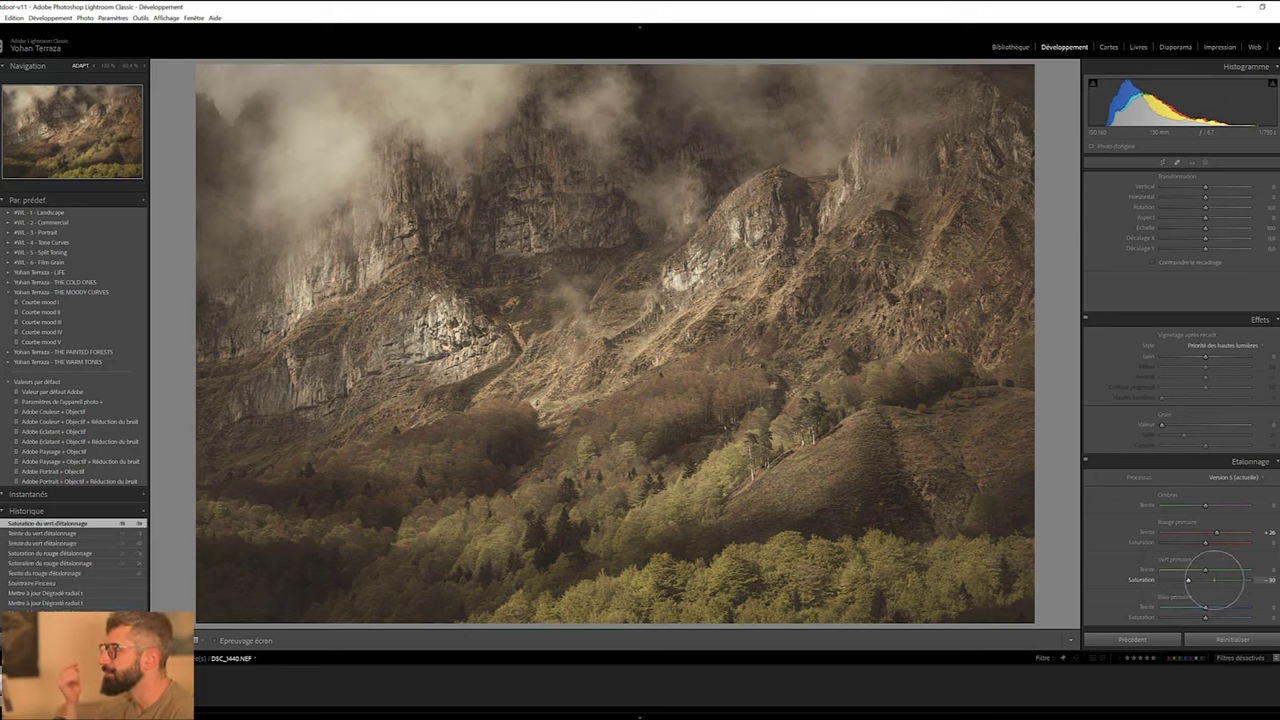
left_click(1214, 579)
left_click(1214, 579)
left_click_drag(1222, 607, 1192, 607)
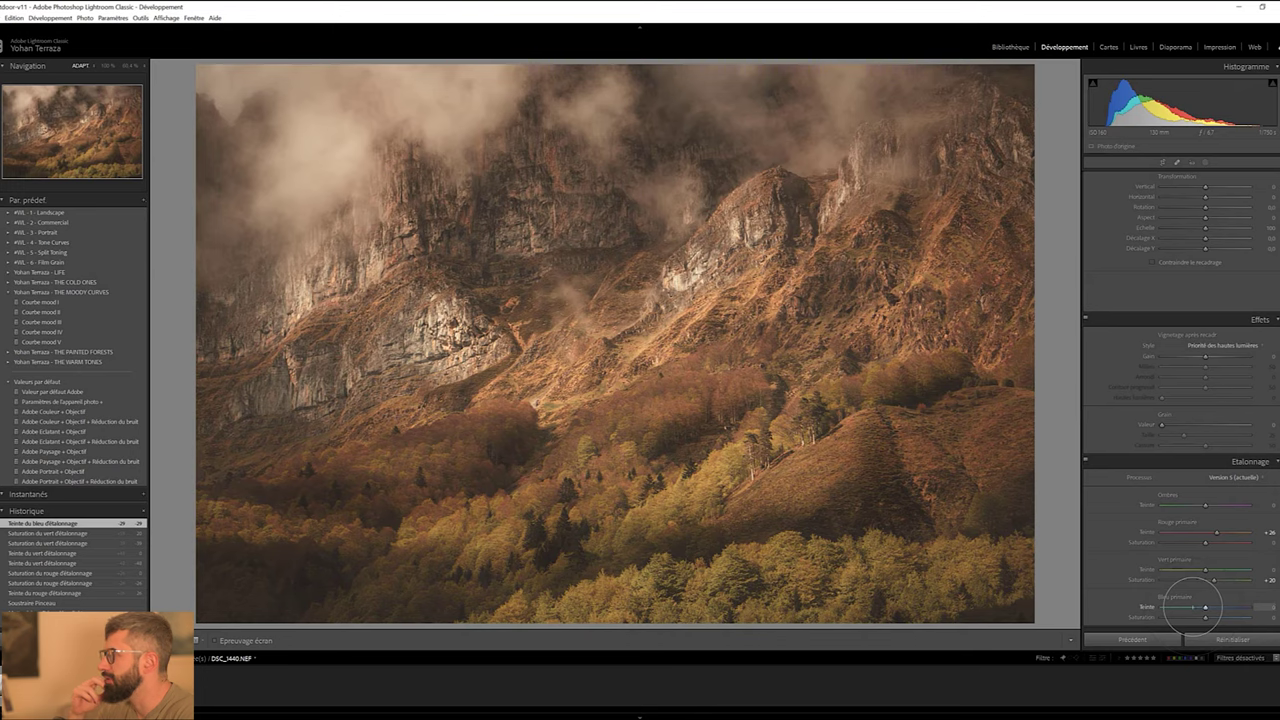
double_click(1200, 607)
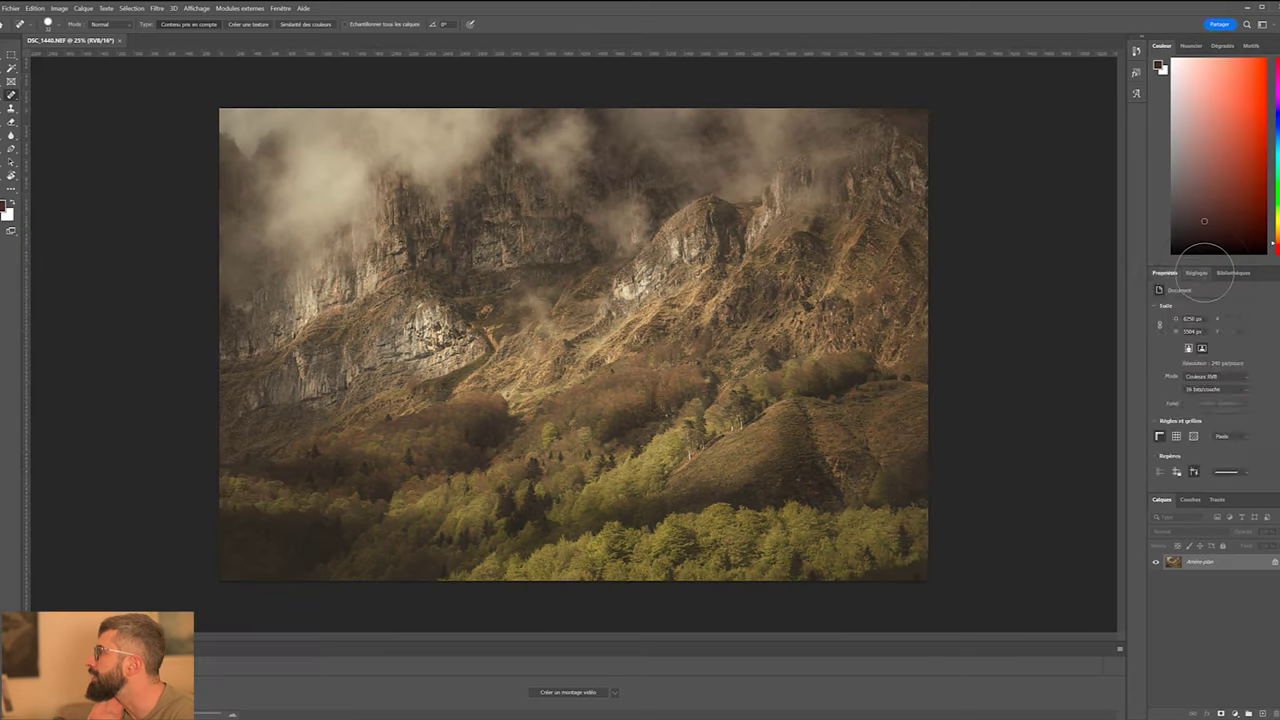
Add a Curves layer and lift its black point output to 15 for matte shadows
left_click(1200, 296)
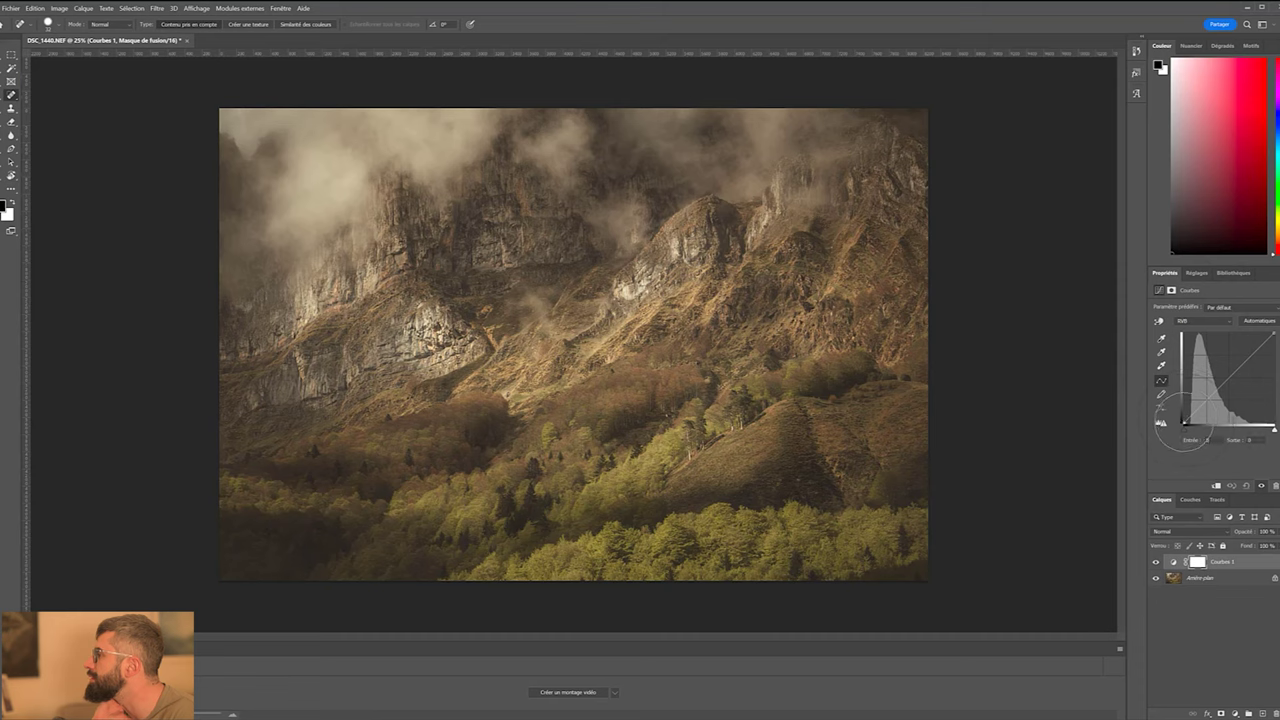
left_click_drag(1184, 424, 1183, 419)
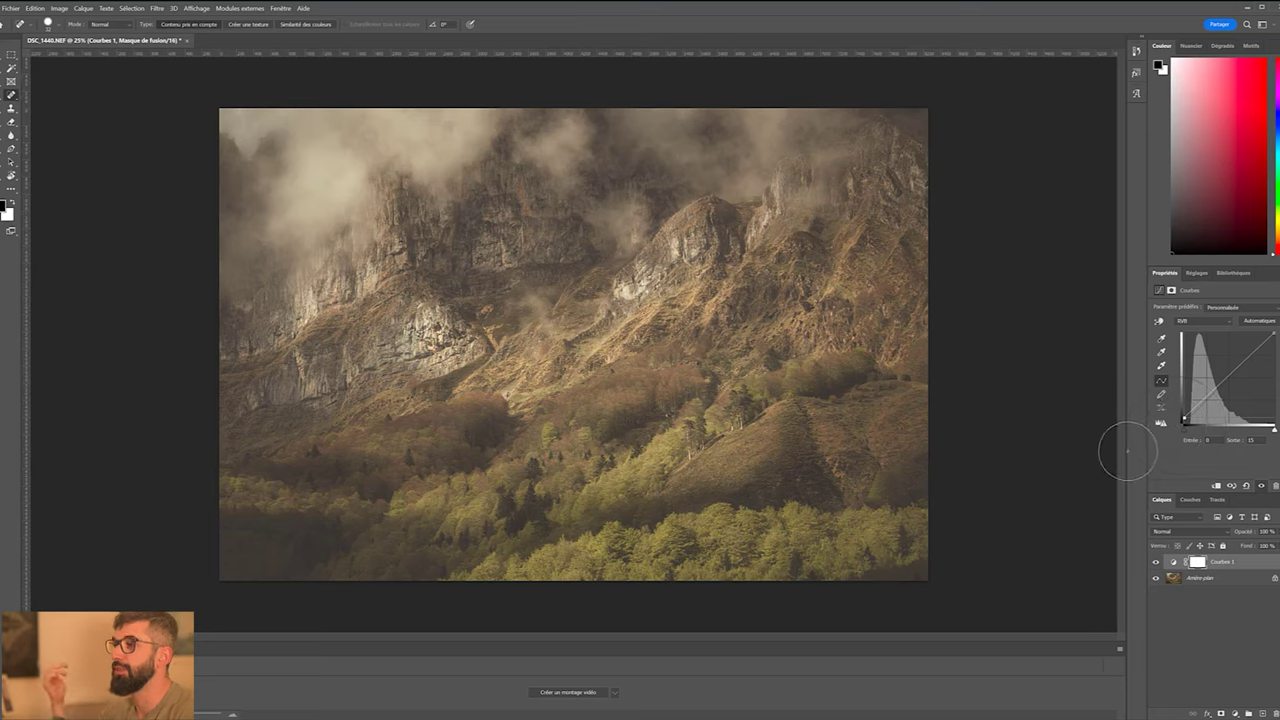
left_click(1199, 272)
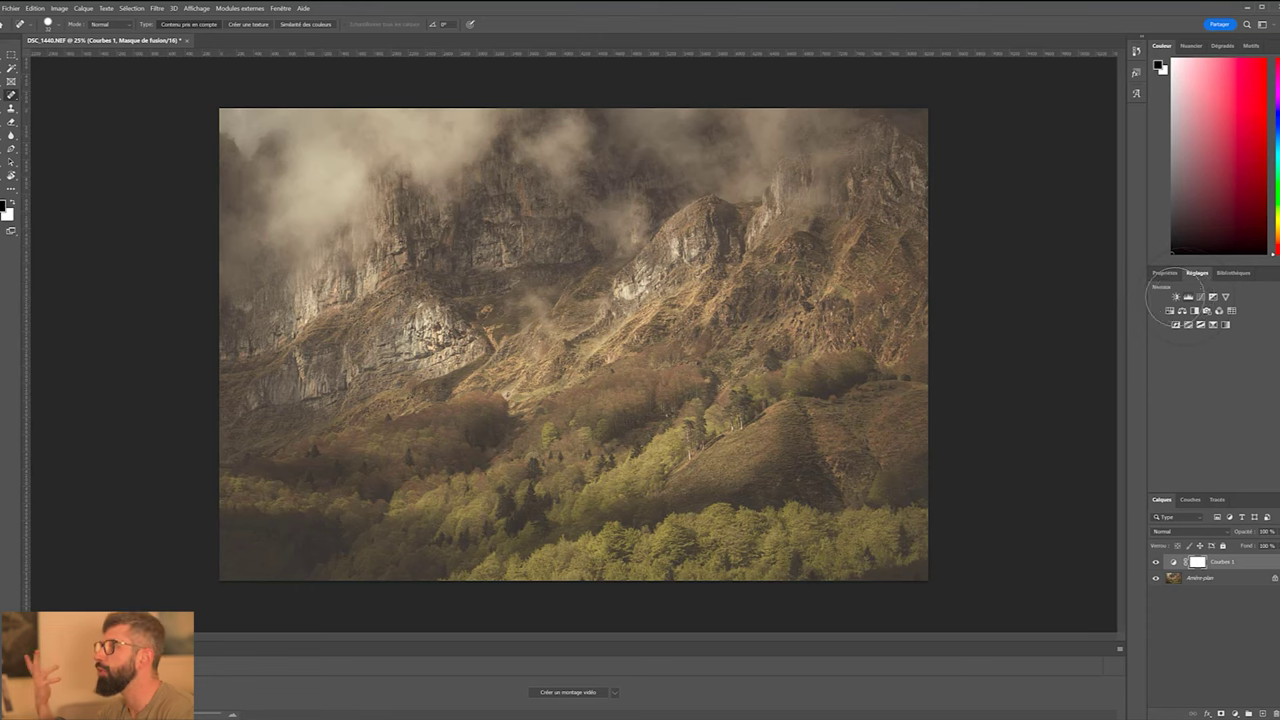
Add a Deep Yellow Photo Filter layer at 25% and save the image back to Lightroom
left_click(1205, 311)
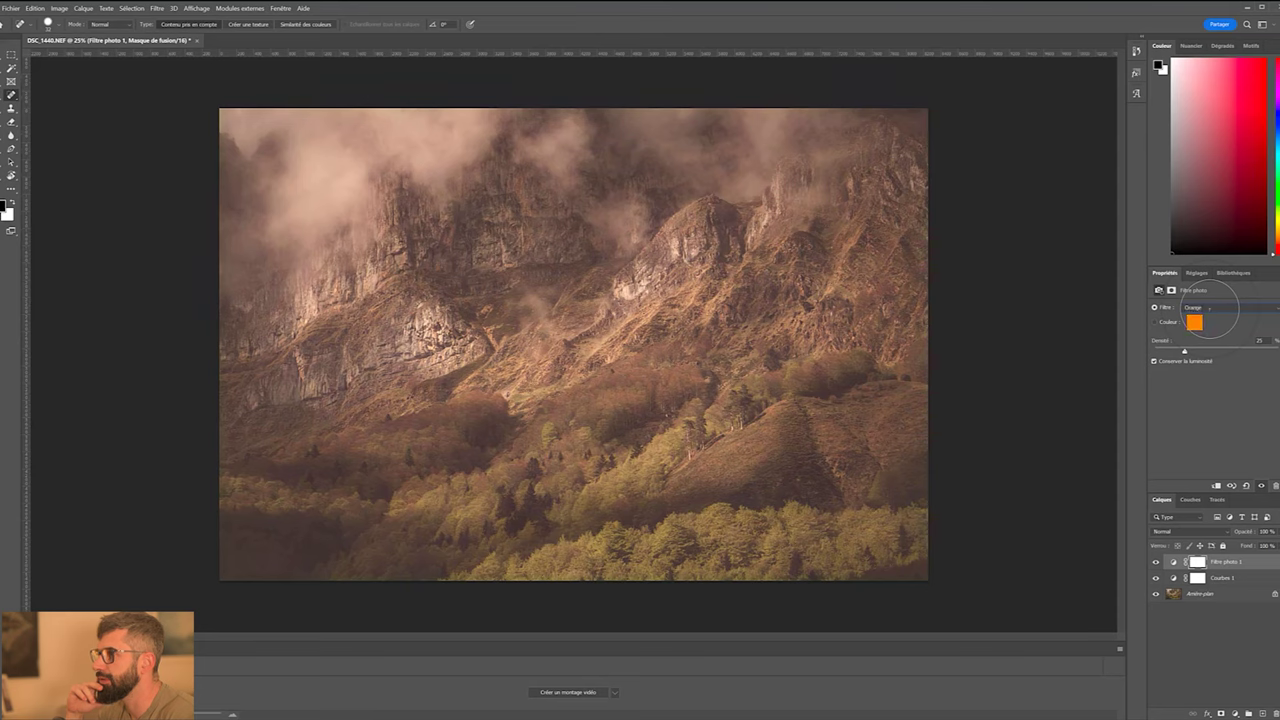
scroll(1210, 308, "down", 10)
left_click_drag(1157, 577, 1157, 550)
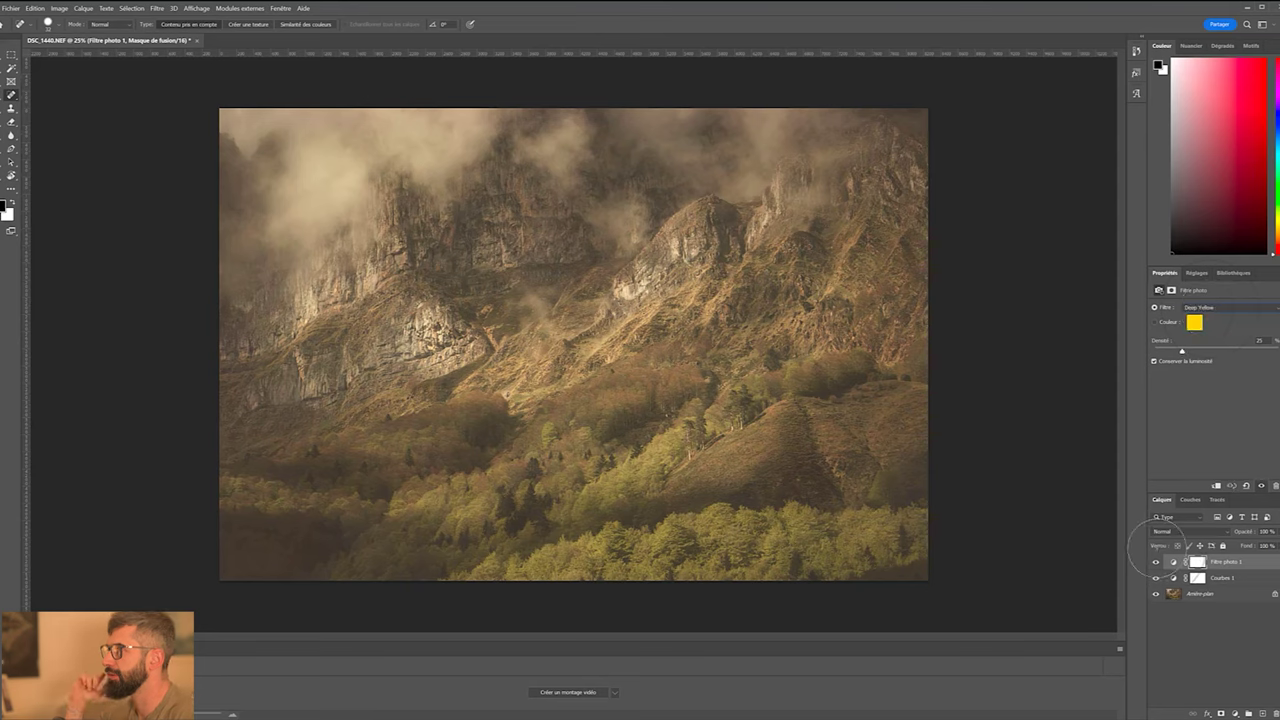
key("ctrl+s")
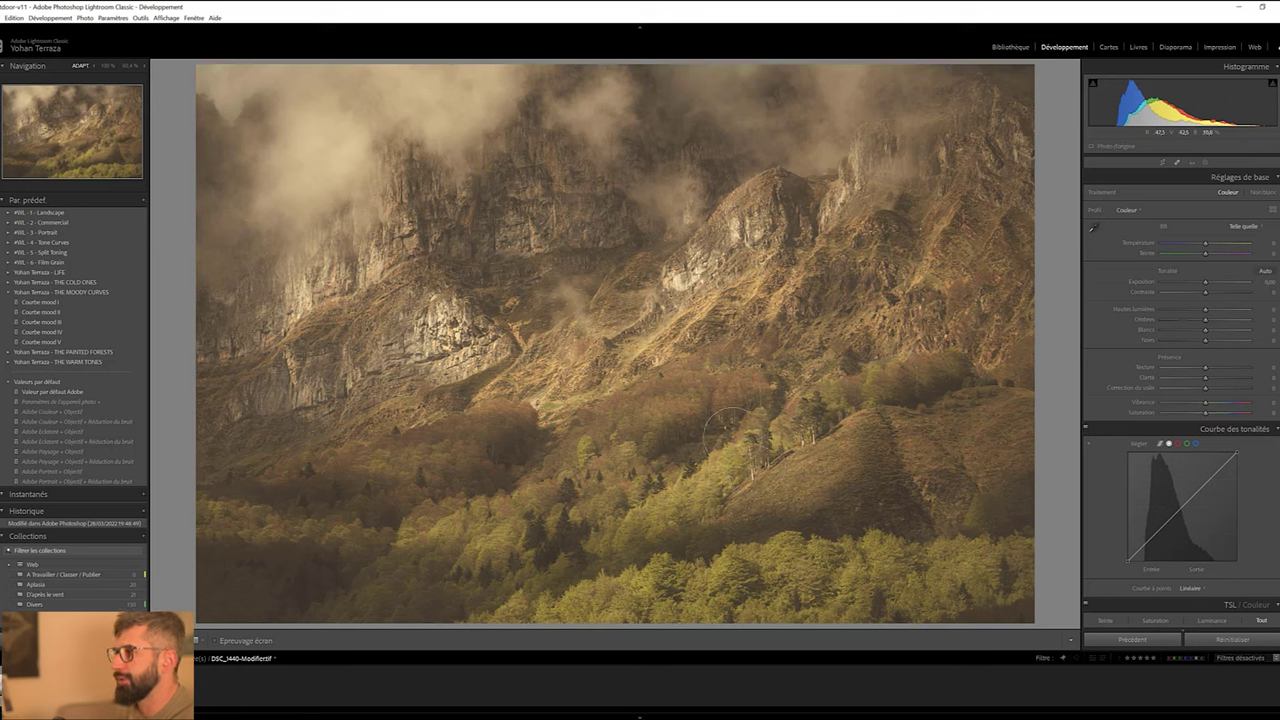
Set Dehaze to +20 and Shadows to -49, nudge Contrast, and pull Blacks to about -29
left_click_drag(1195, 388, 1214, 388)
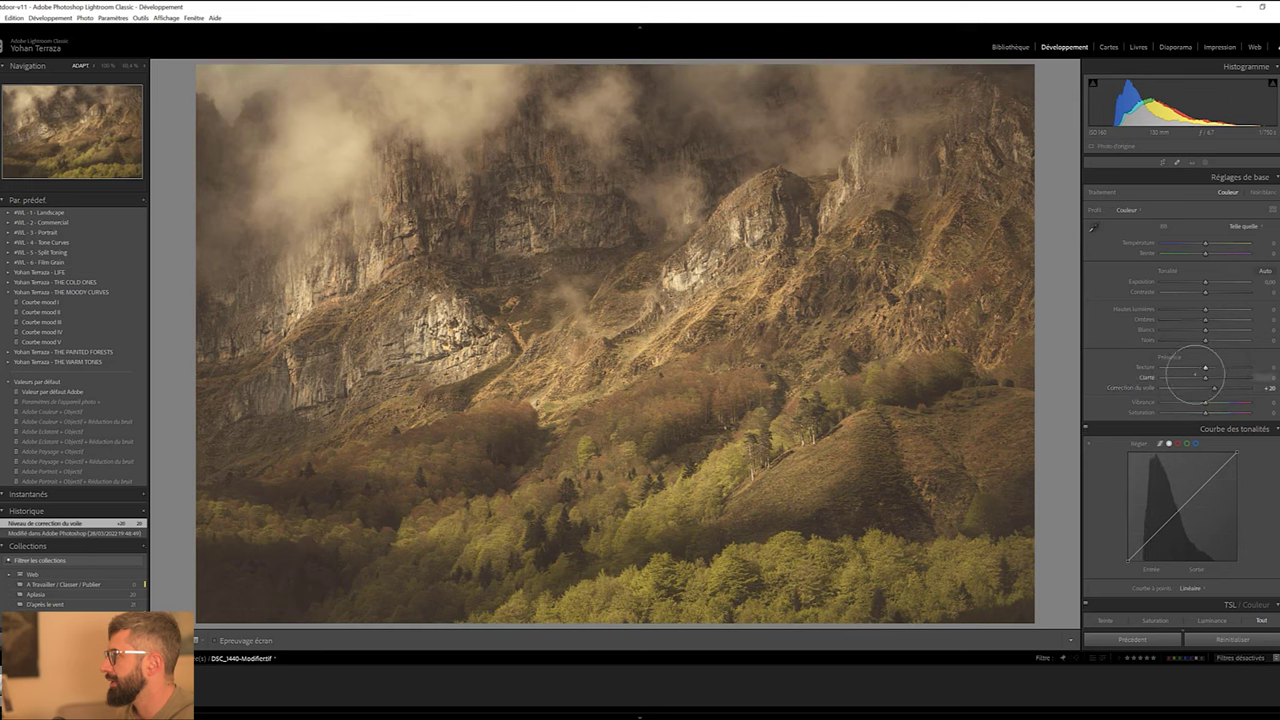
left_click_drag(1197, 319, 1184, 319)
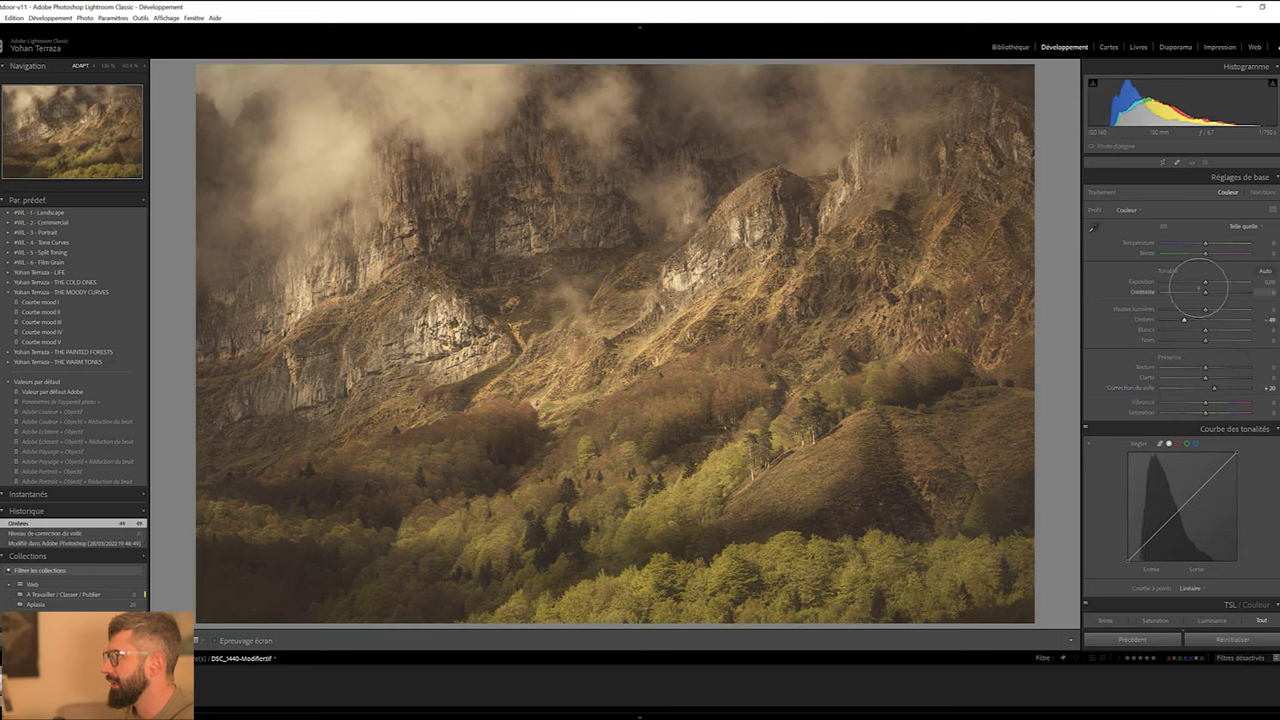
left_click_drag(1205, 291, 1208, 291)
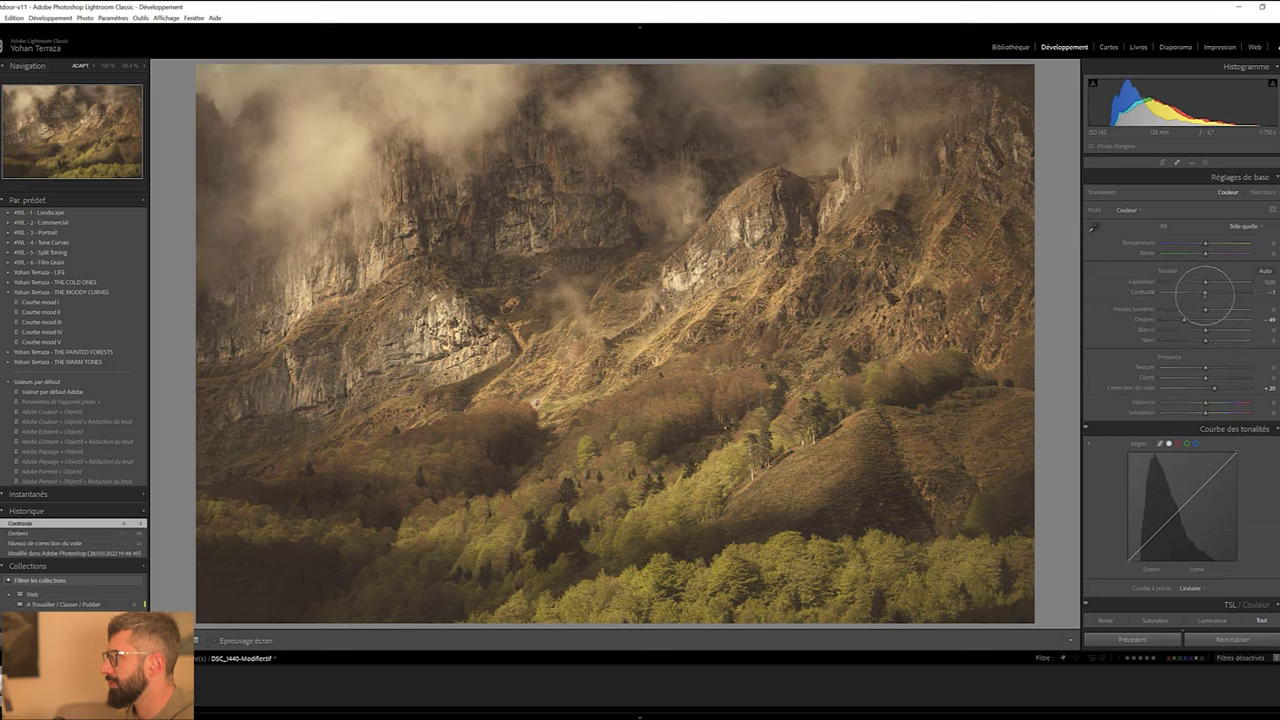
left_click_drag(1205, 340, 1193, 340)
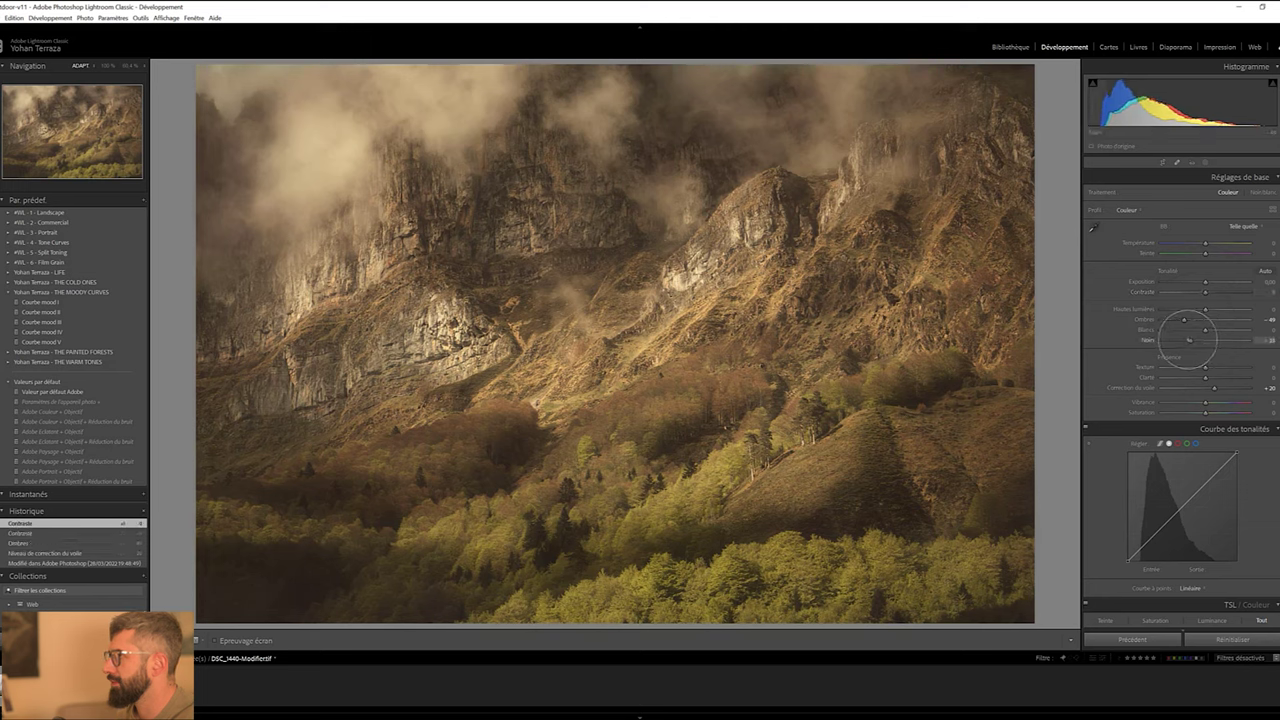
left_click_drag(1190, 340, 1193, 340)
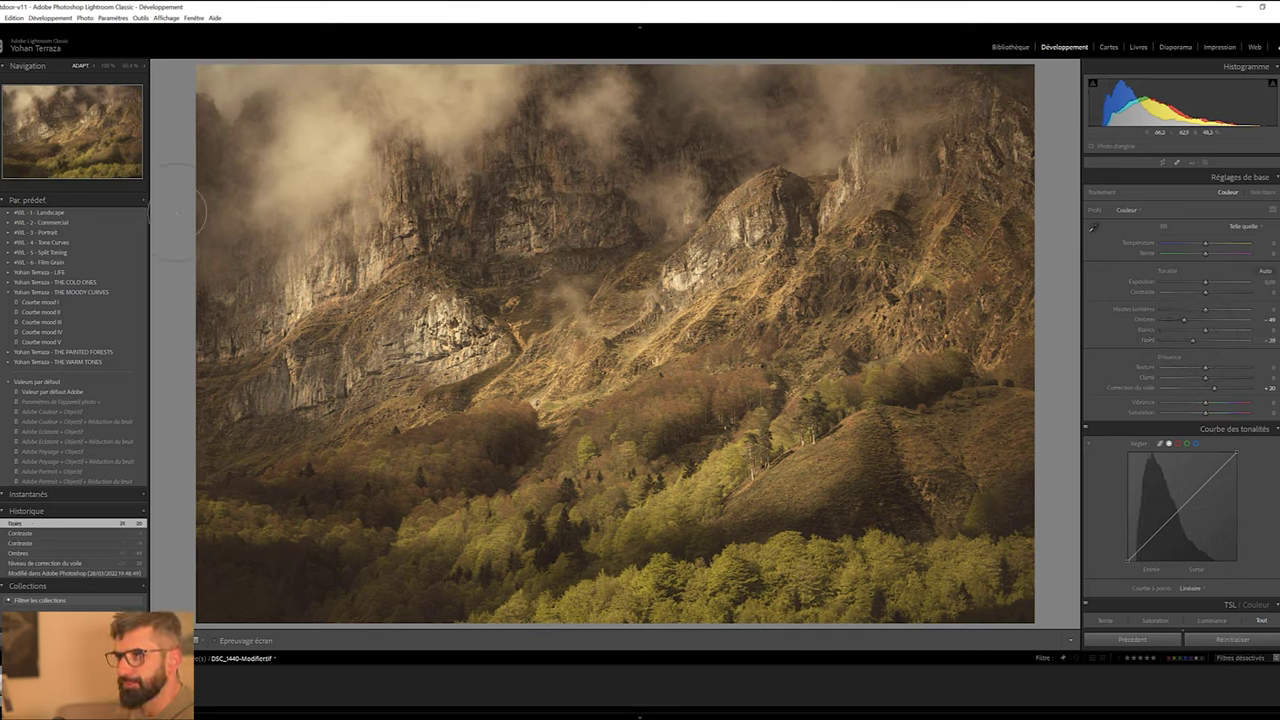
left_click(35, 292)
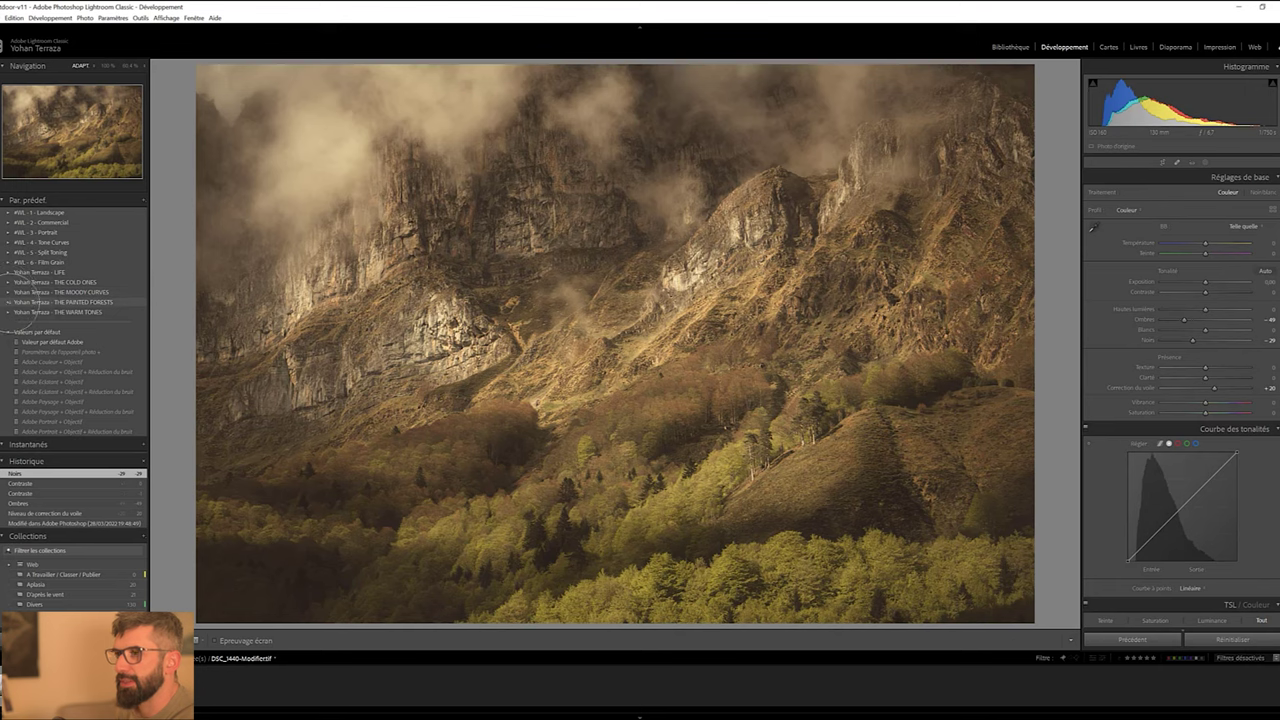
Apply the 2.1 Rainforest spirit preset from THE PAINTED FORESTS, bringing clarity to -24
left_click(15, 301)
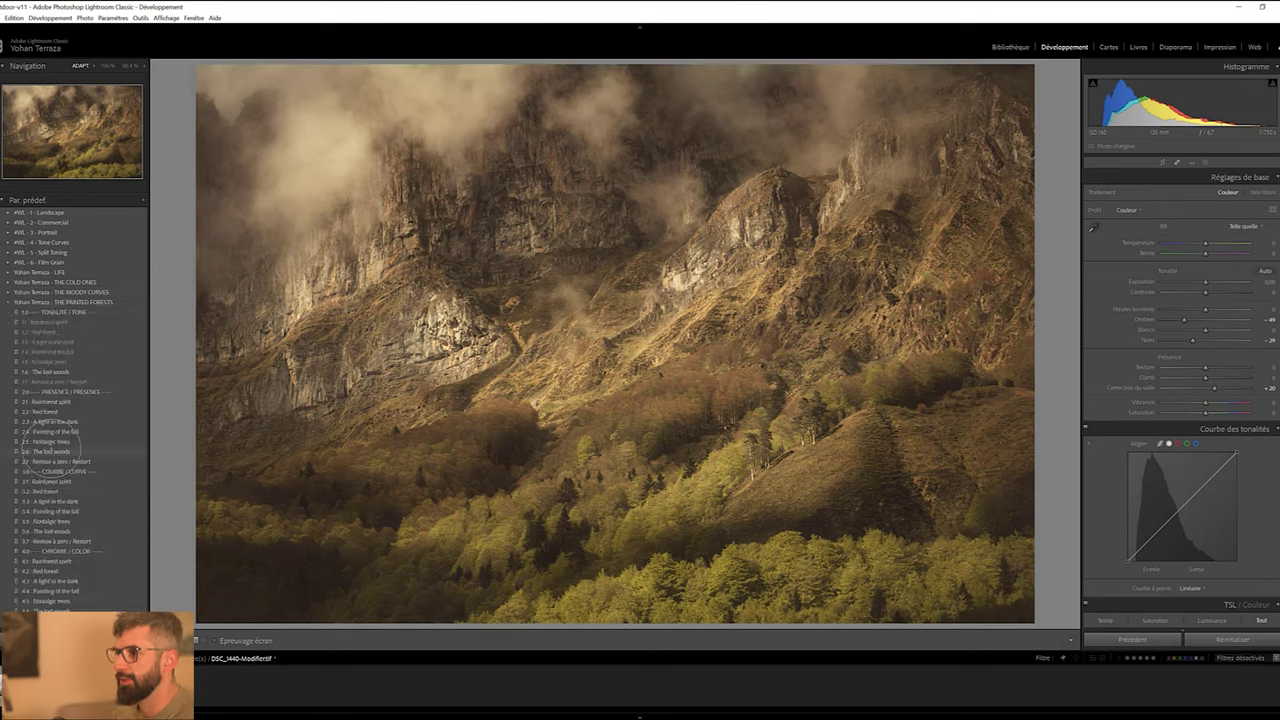
left_click(50, 401)
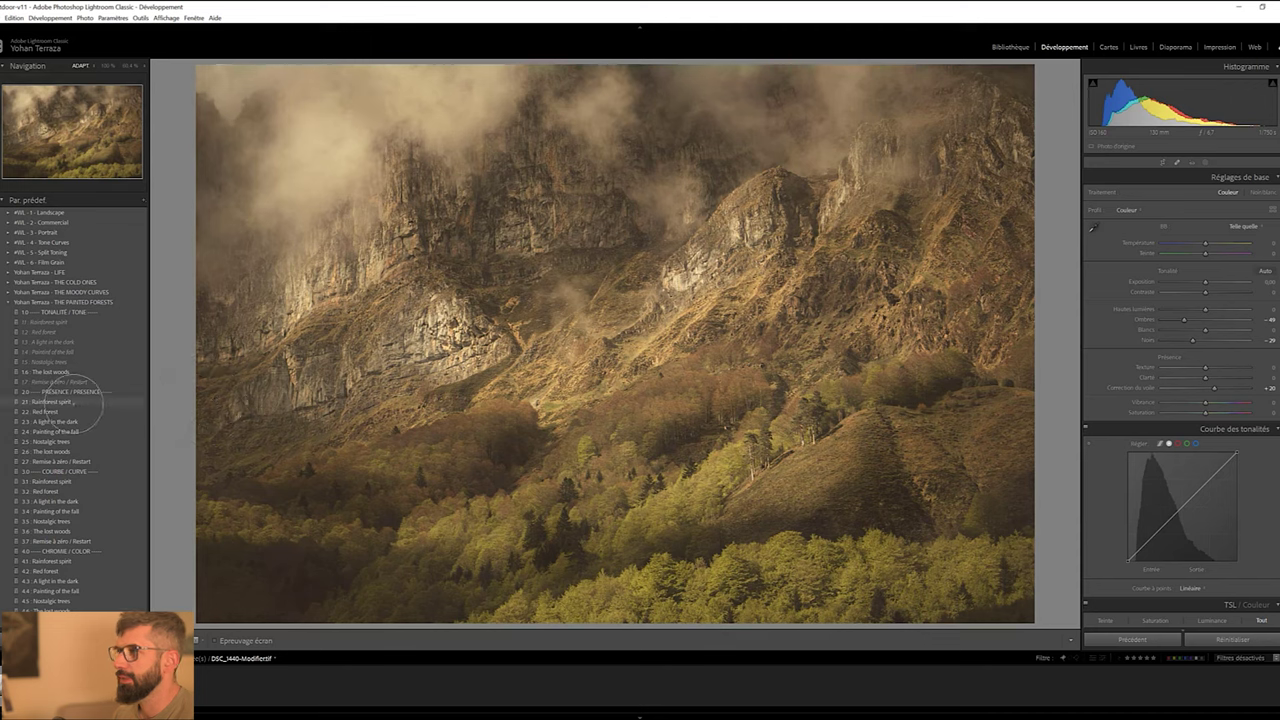
left_click(70, 400)
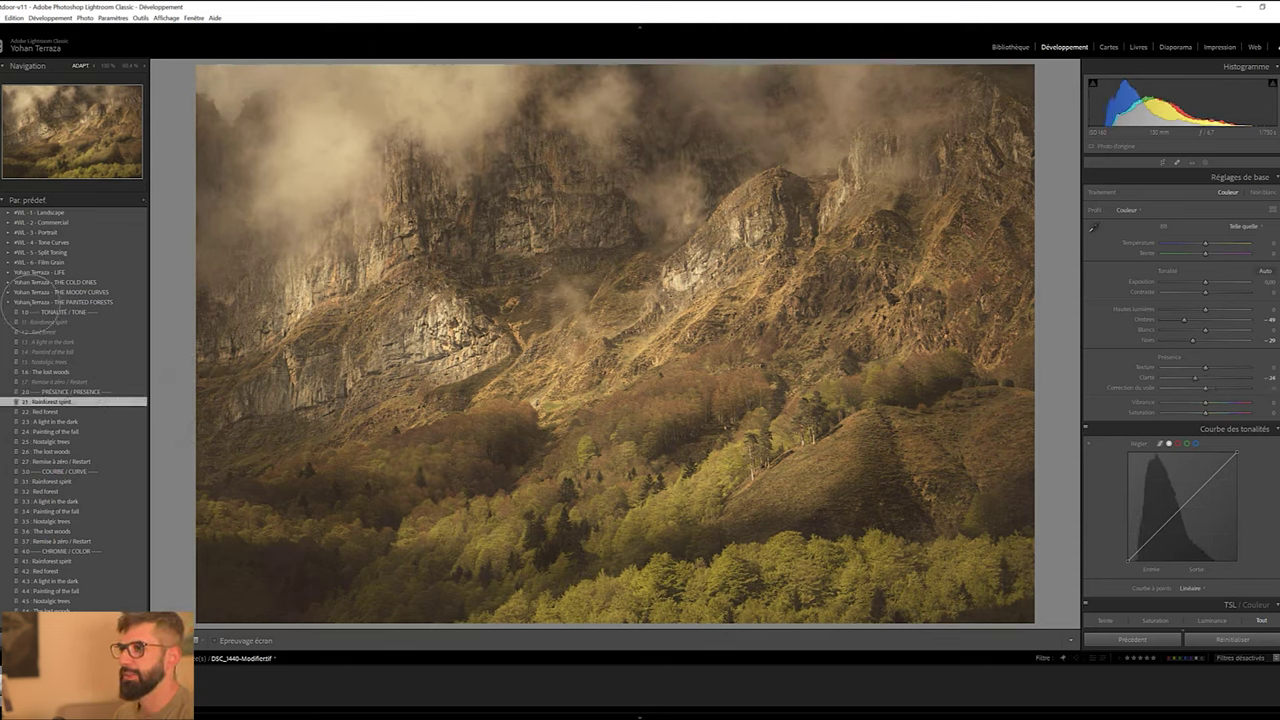
left_click(20, 301)
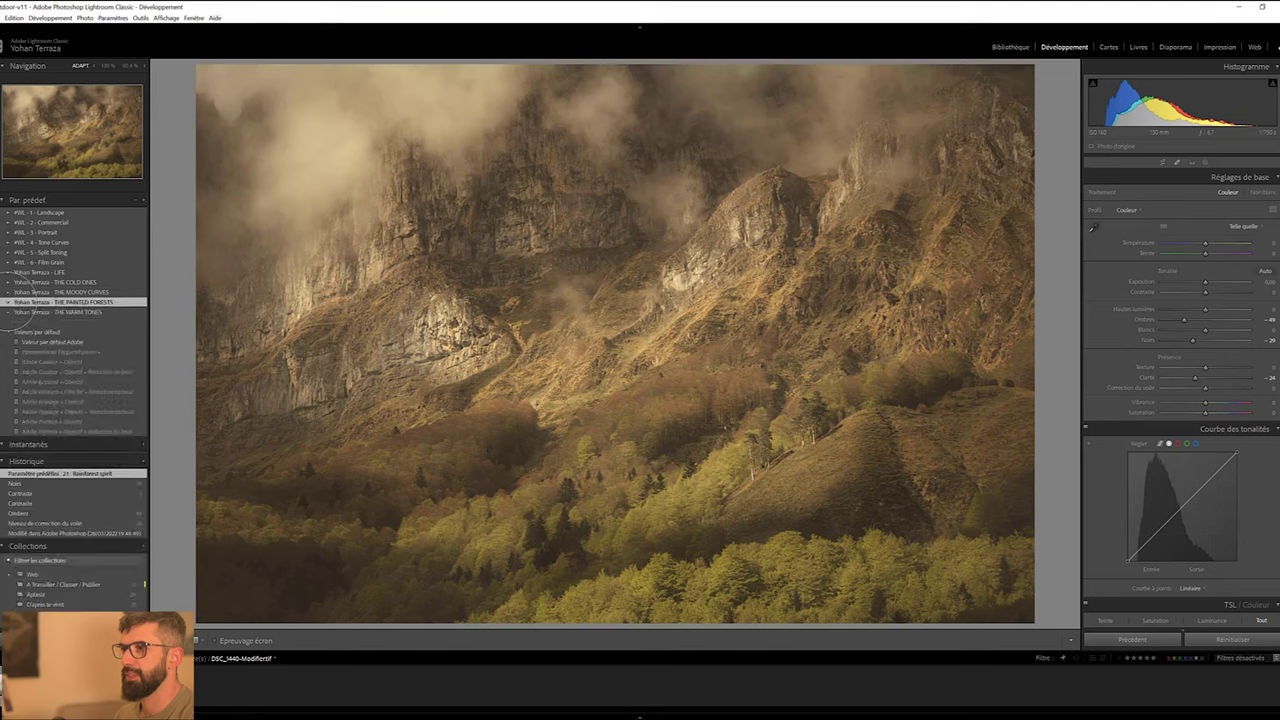
left_click(20, 301)
Browse and collapse the preset group, then deepen Blacks slightly toward -34
scroll(103, 386, "down", 5)
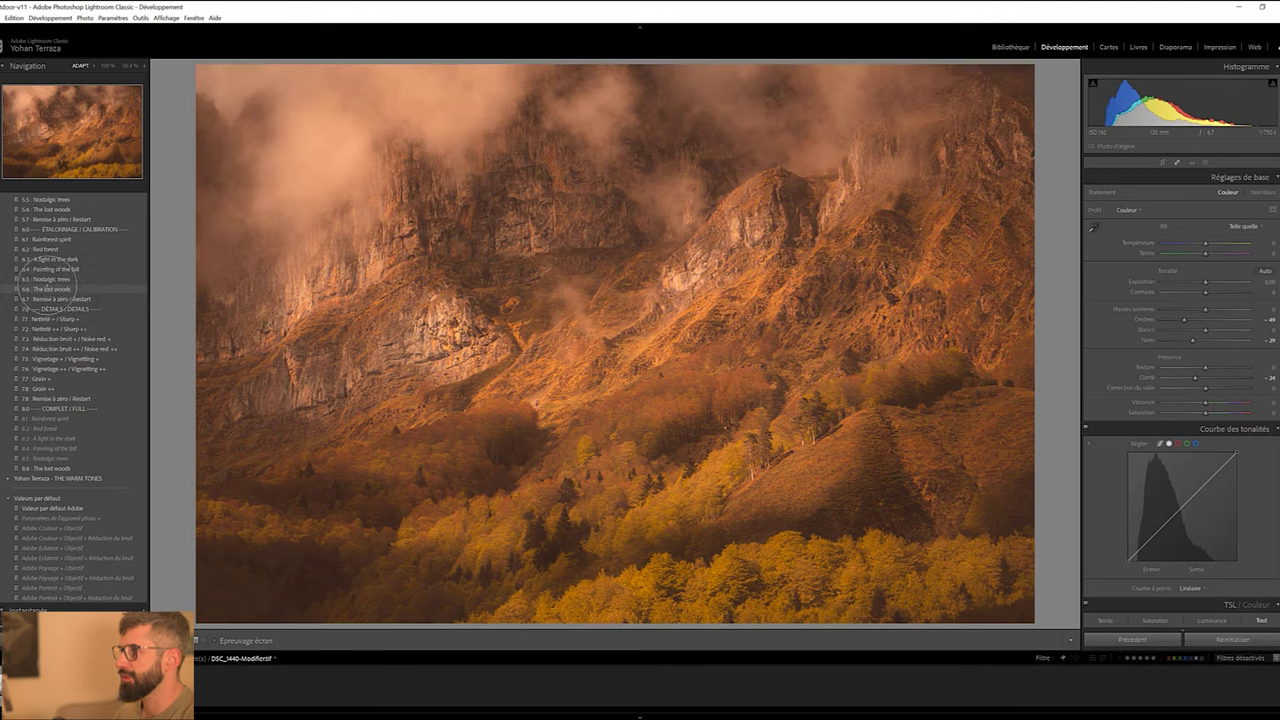
scroll(62, 283, "up", 5)
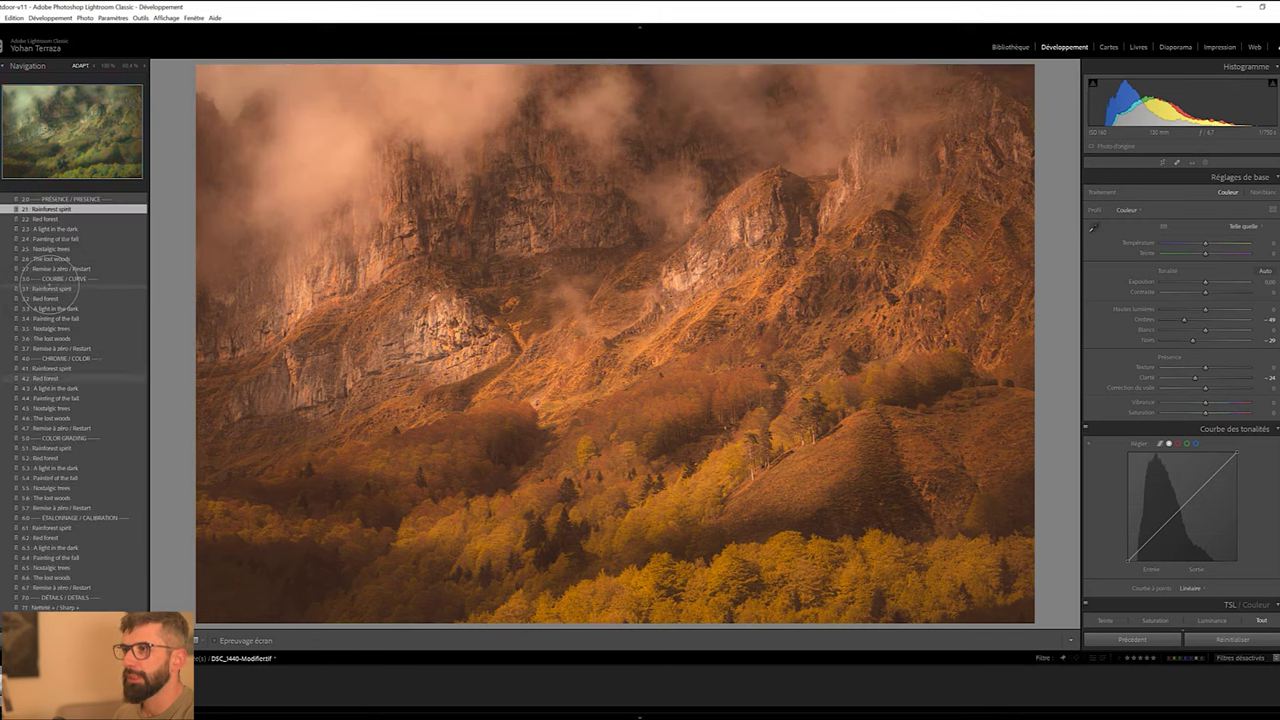
scroll(30, 330, "up", 5)
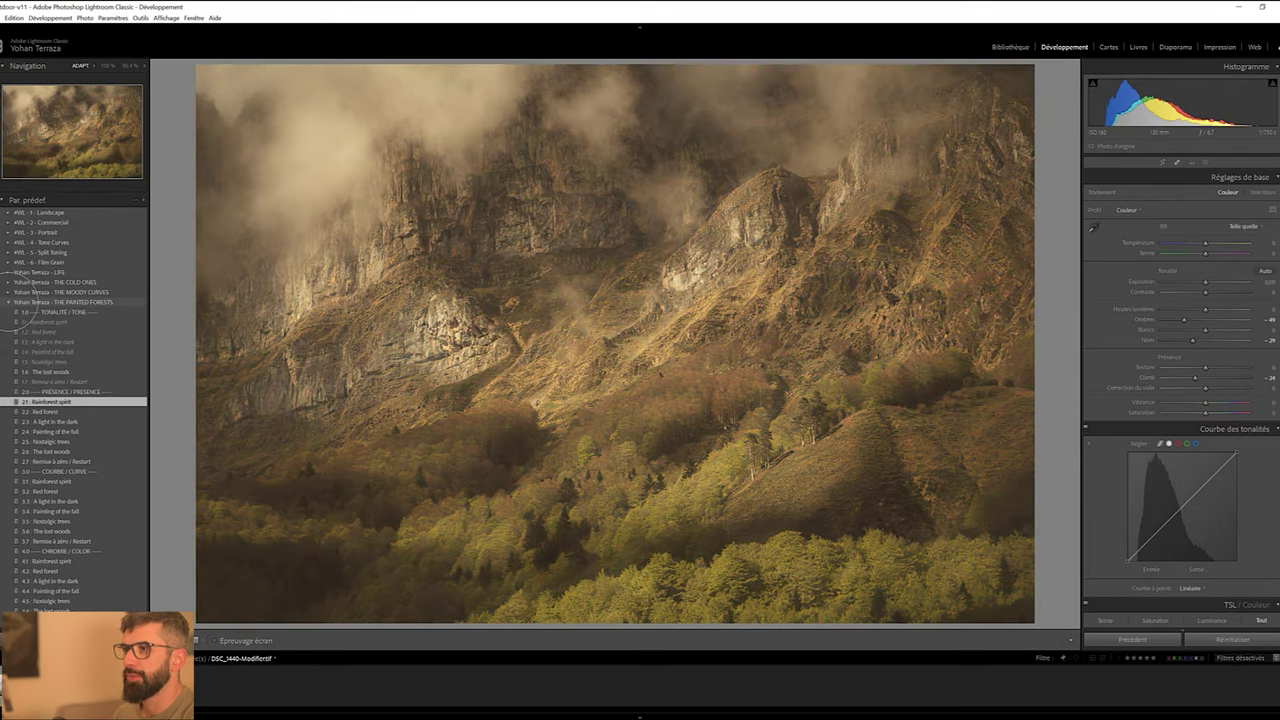
left_click(30, 301)
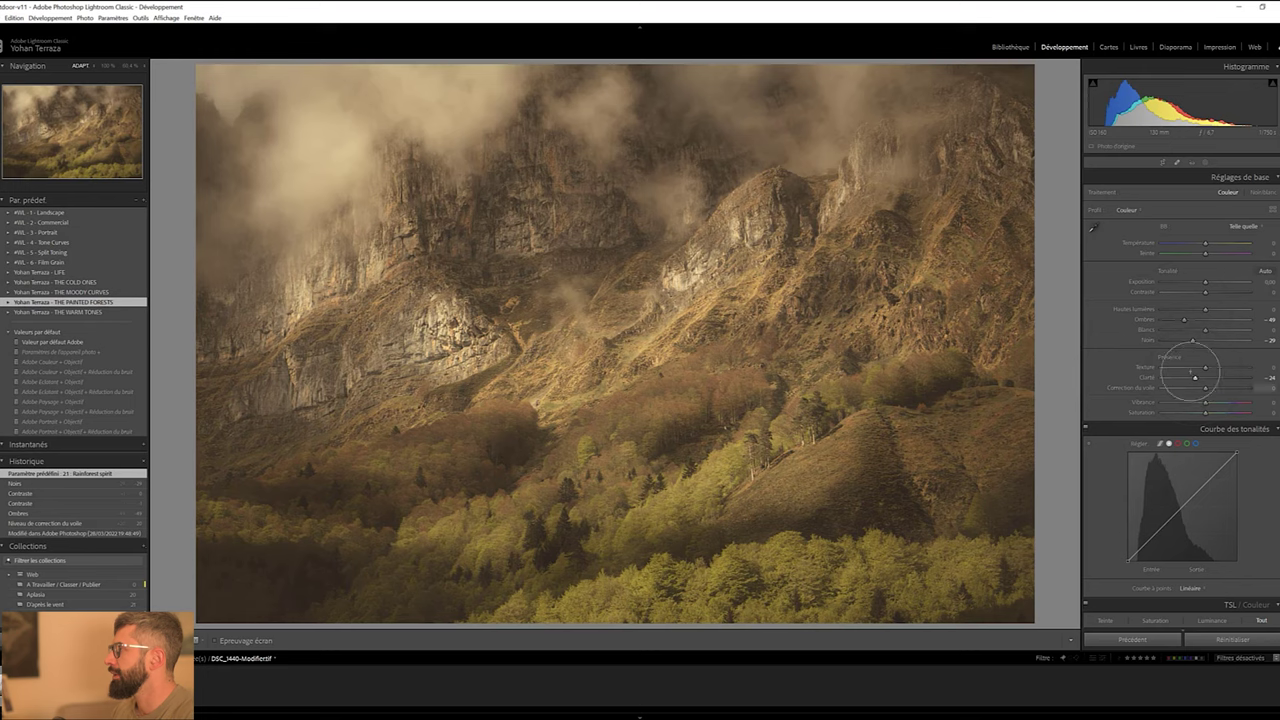
left_click_drag(1192, 340, 1192, 341)
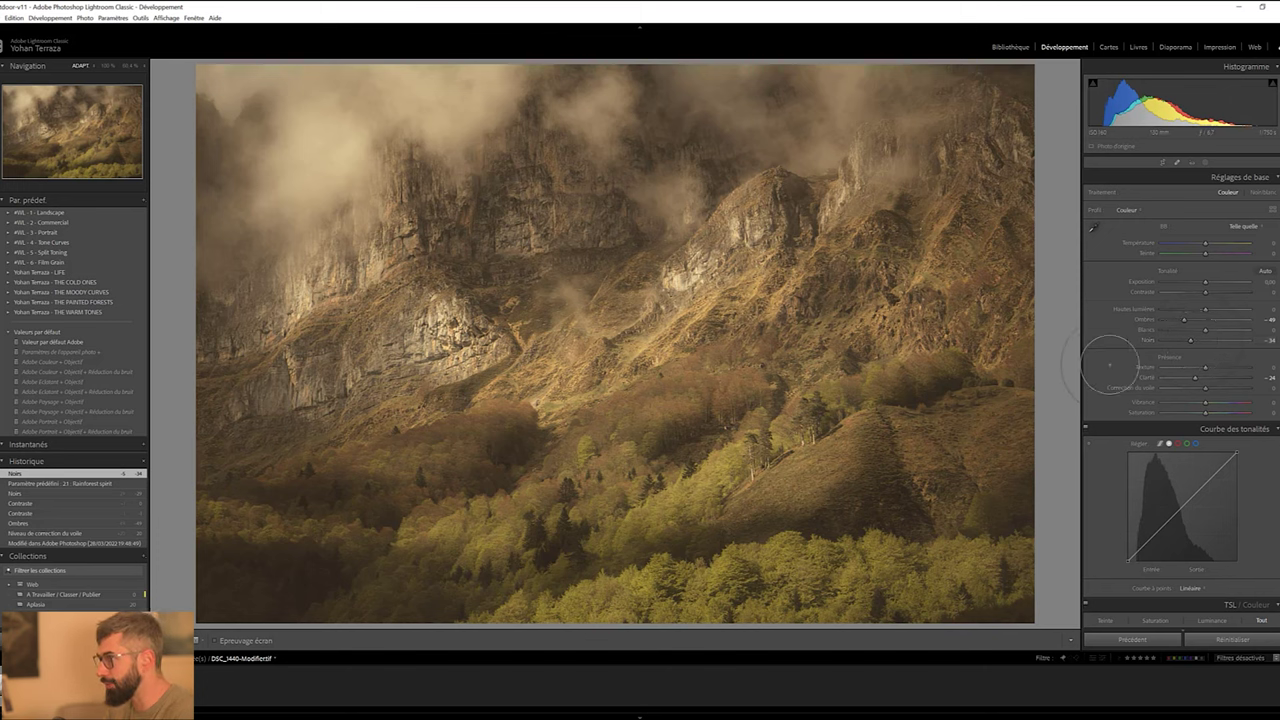
Shift the HSL Green hue to -55
scroll(1110, 362, "down", 5)
scroll(1110, 362, "down", 3)
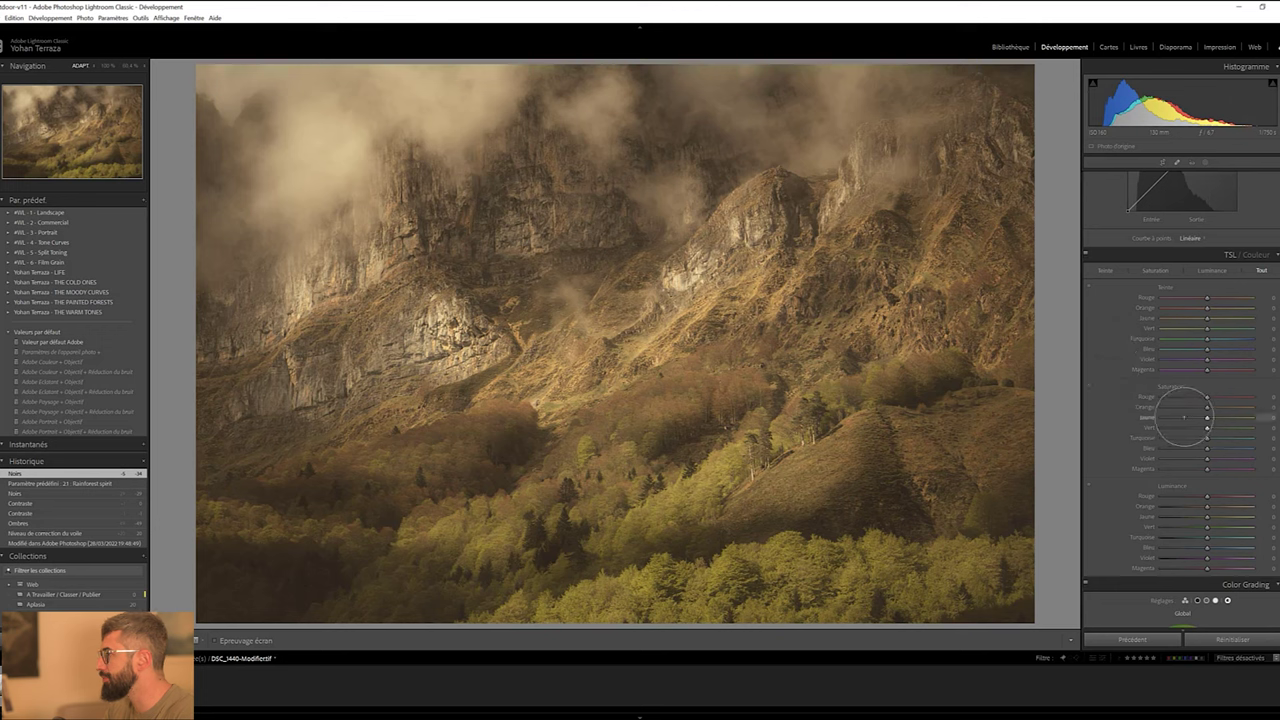
left_click_drag(1177, 328, 1182, 329)
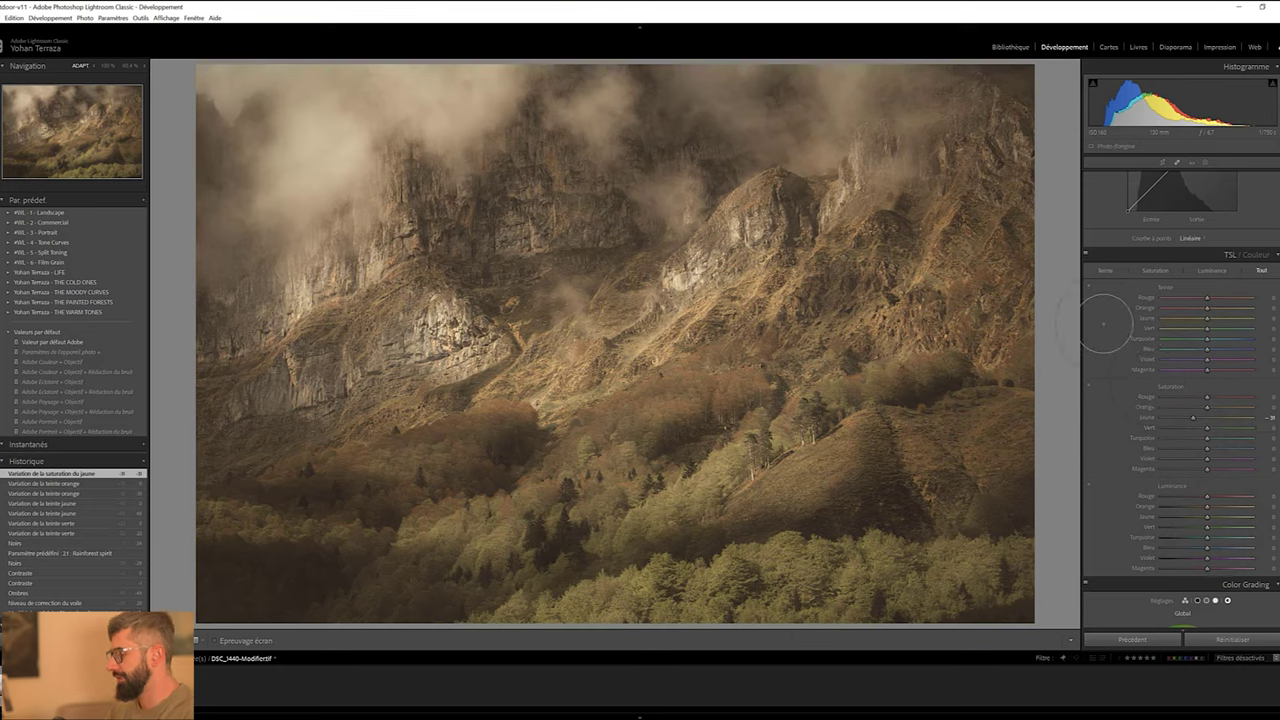
Draw a linear gradient over the upper mountains and brush its effect off the clouds
key("m")
left_click_drag(590, 172, 615, 488)
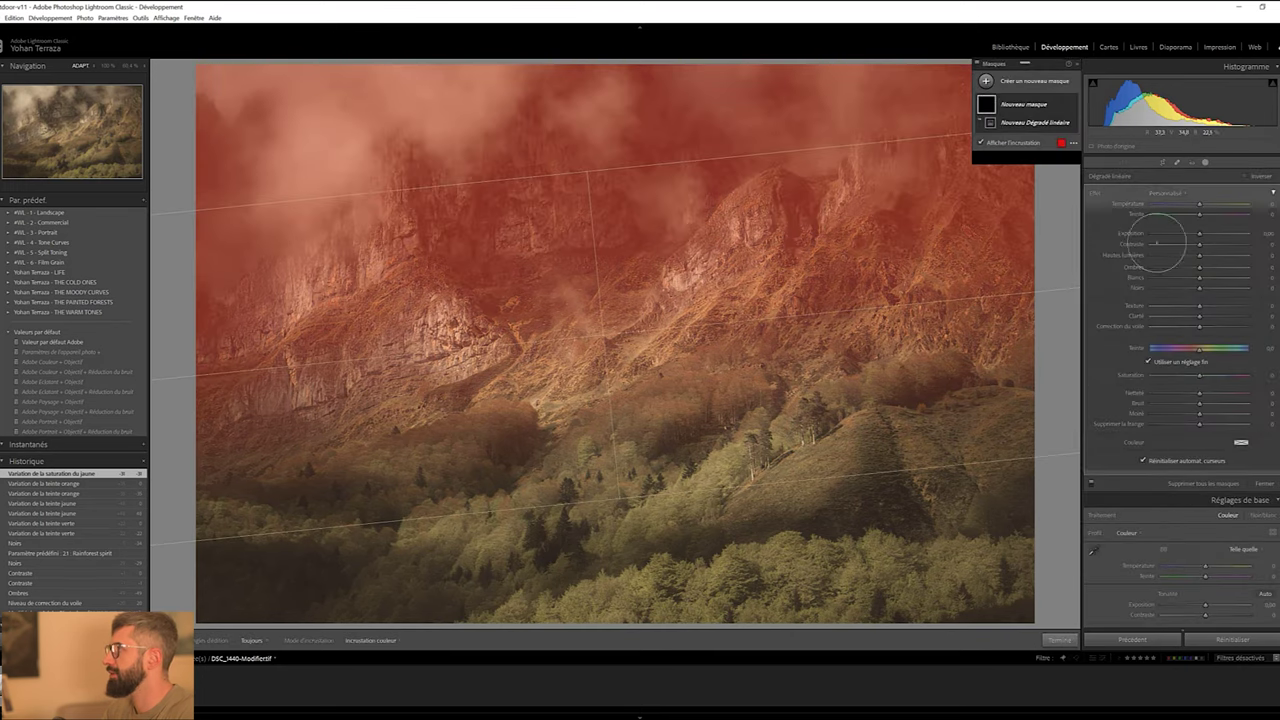
mouse_move(690, 200)
left_mouse_down()
mouse_move(664, 47)
mouse_move(609, 120)
left_mouse_up()
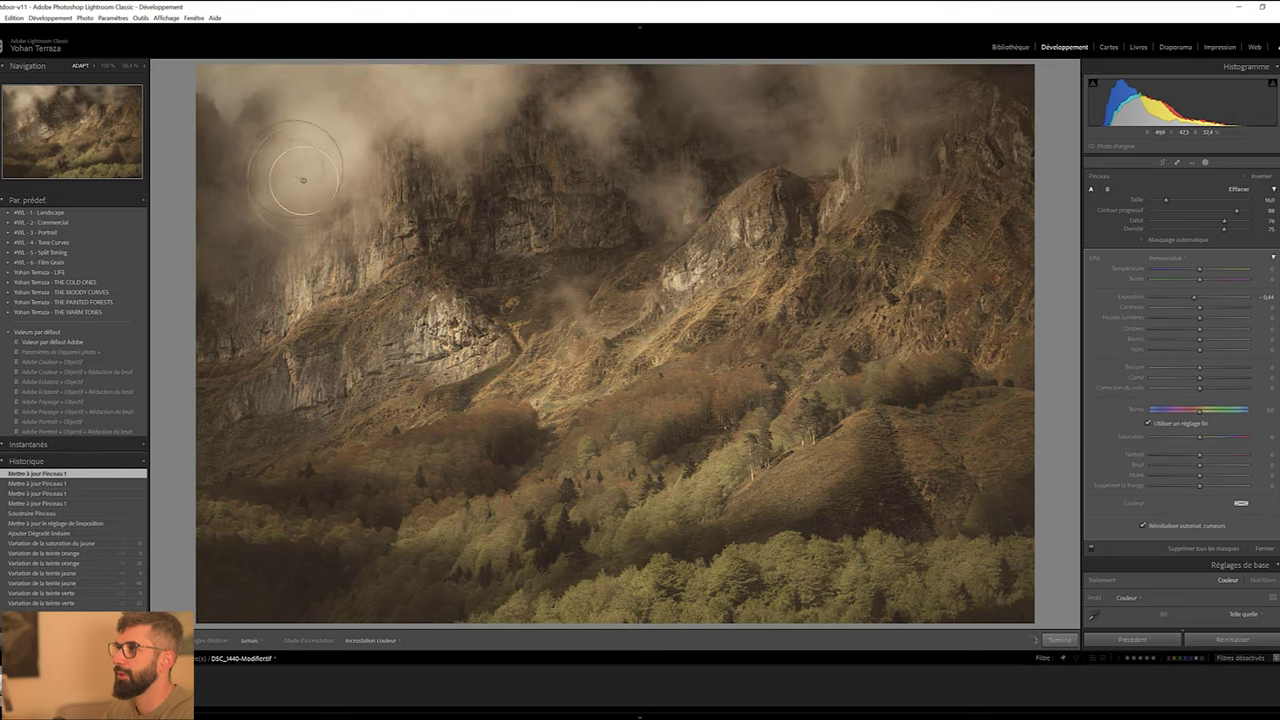
left_click_drag(250, 35, 663, 149)
left_click_drag(795, 124, 915, 55)
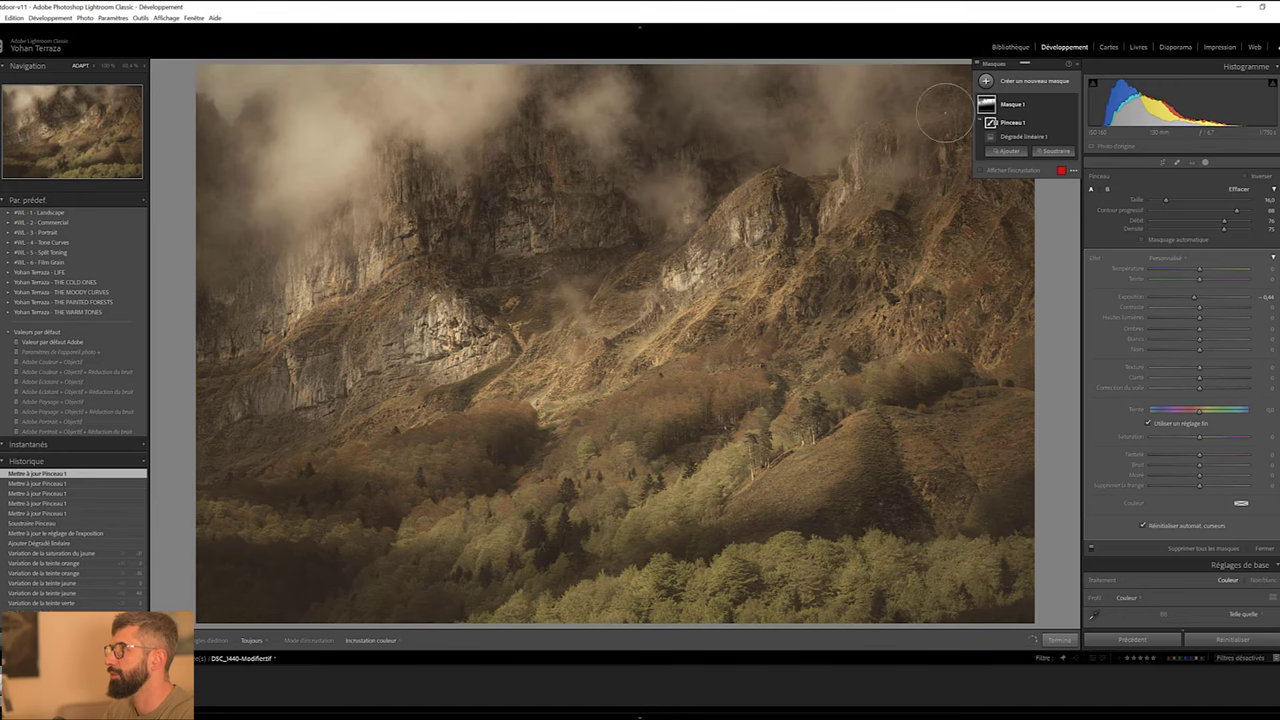
Give the gradient contrast +20, highlights +31 and clarity +36, then close masking
left_click(602, 334)
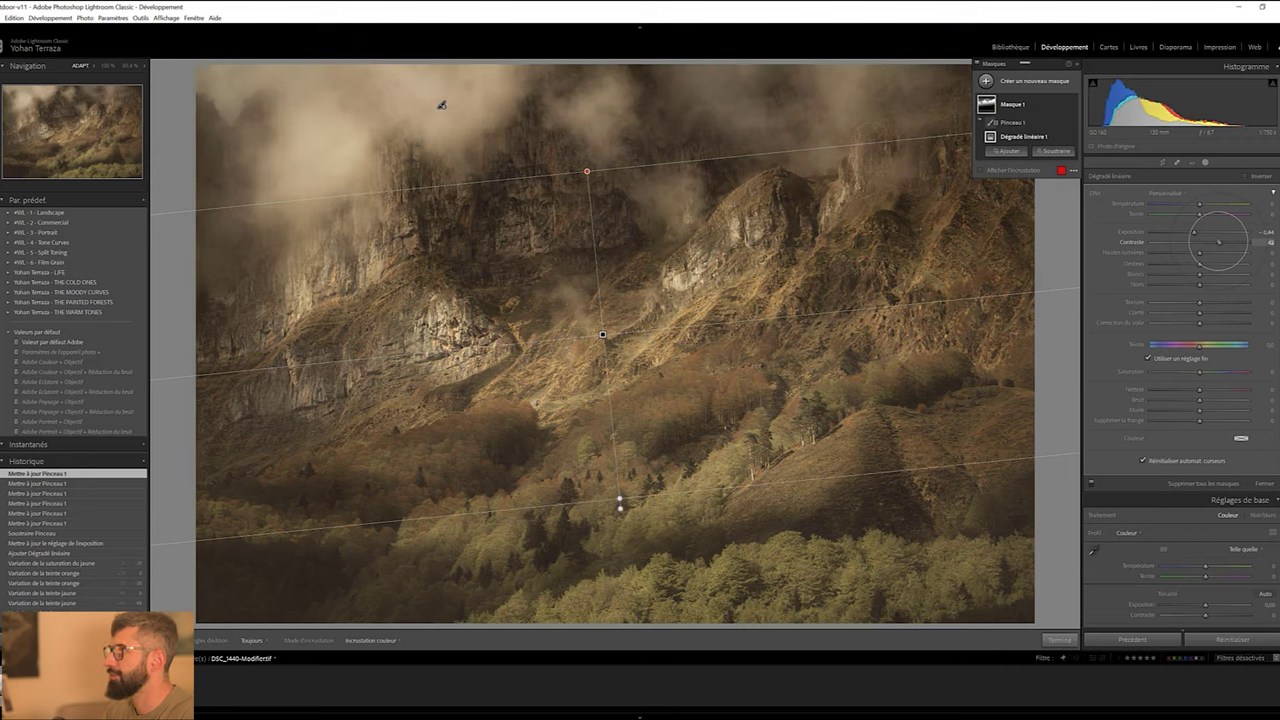
left_click_drag(1218, 242, 1209, 242)
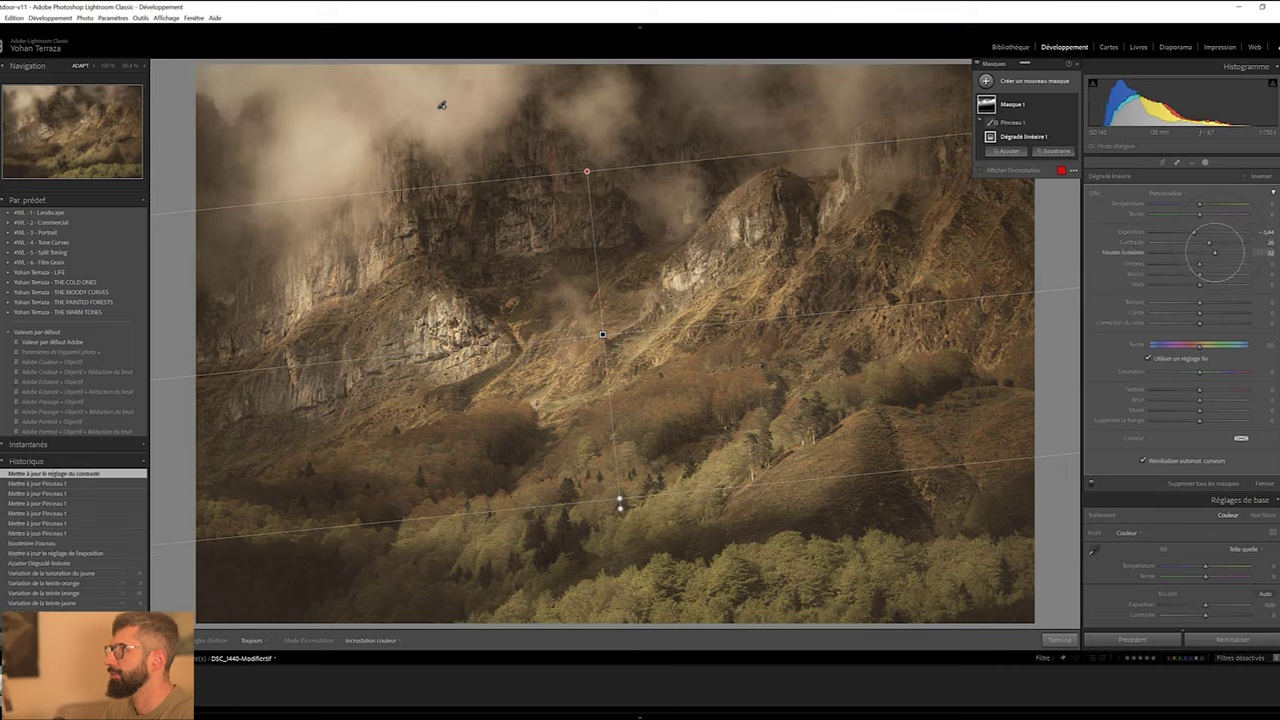
left_click_drag(1214, 254, 1213, 253)
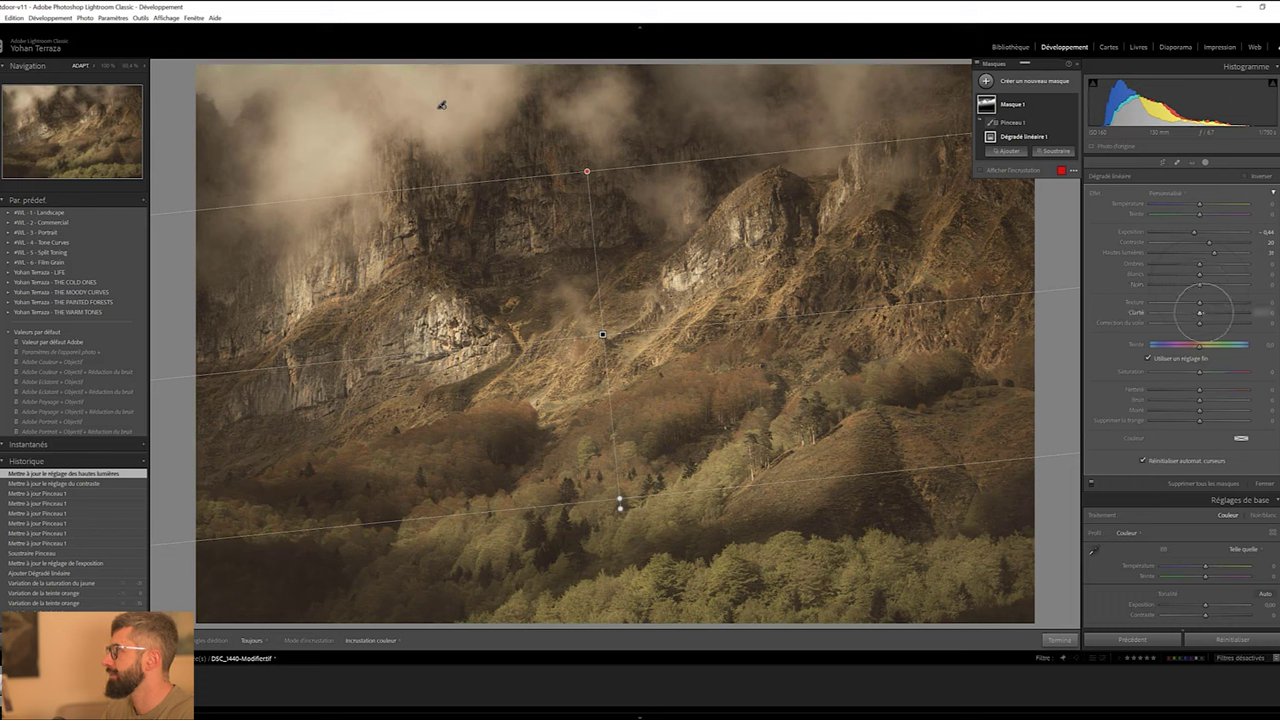
left_click_drag(1203, 312, 1209, 312)
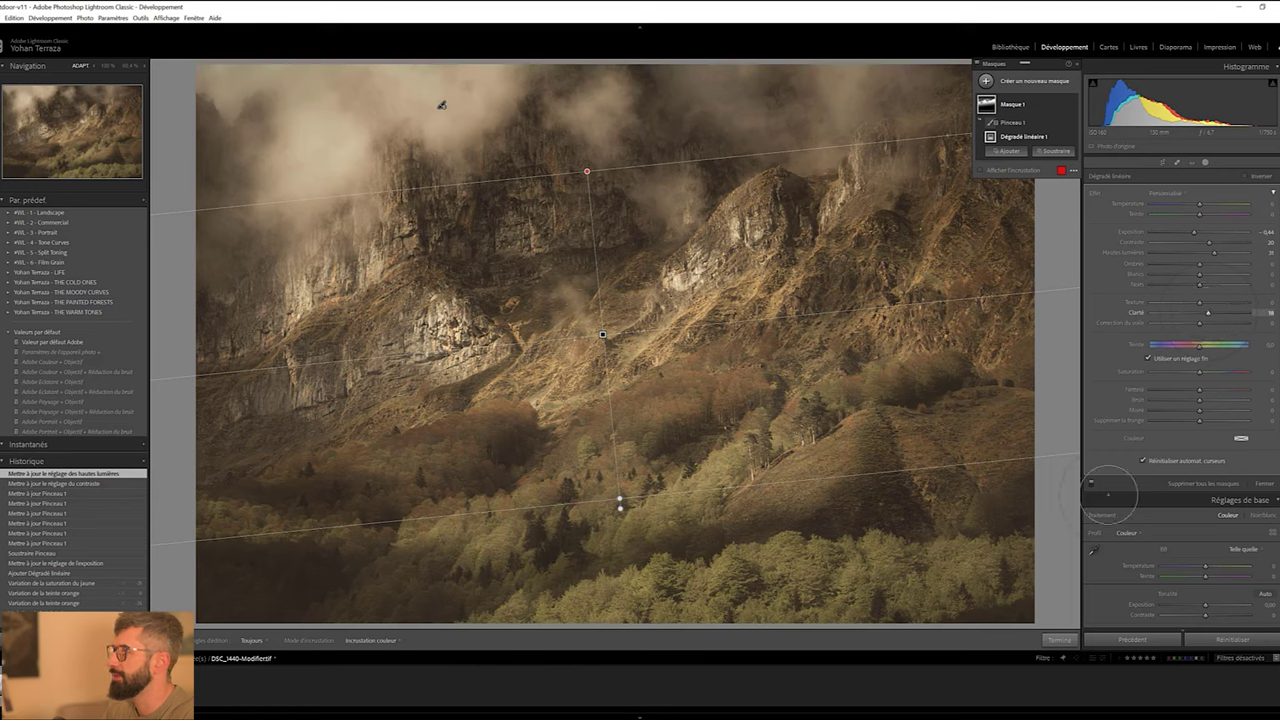
left_click(1059, 639)
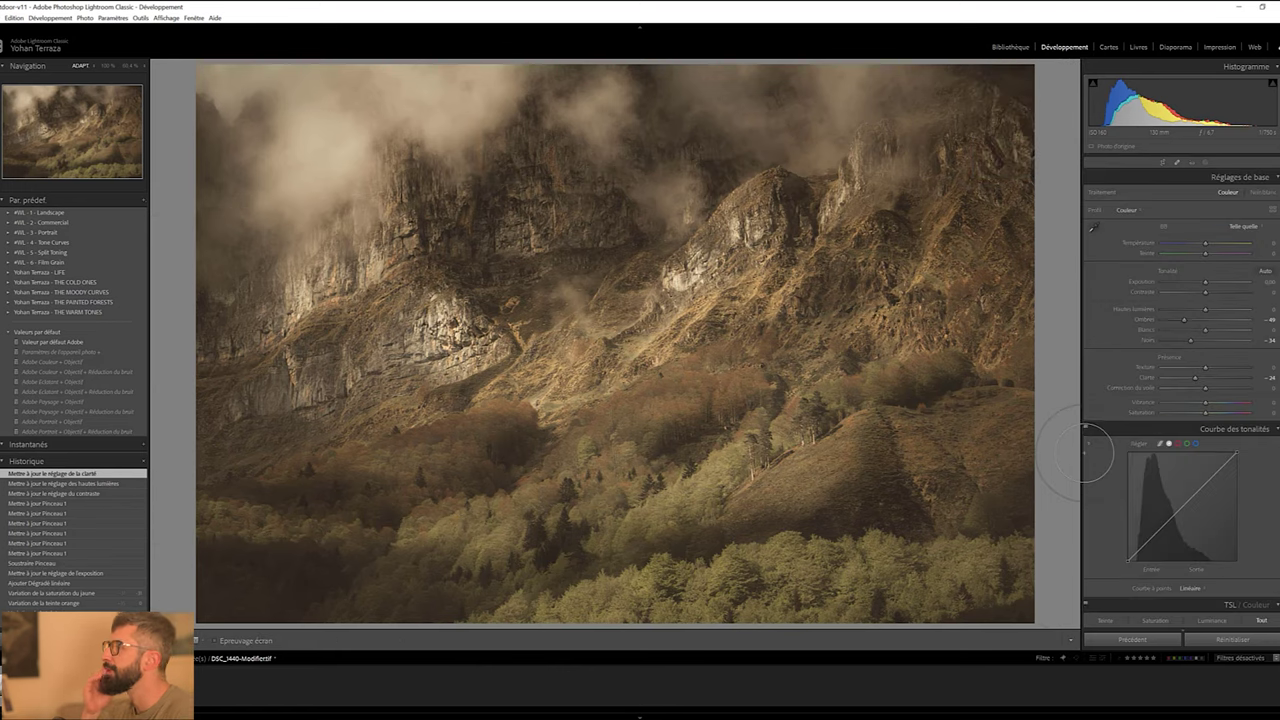
Lower the highlights and apply the Courbe mood I preset from THE MOODY CURVES
left_click_drag(1205, 310, 1197, 310)
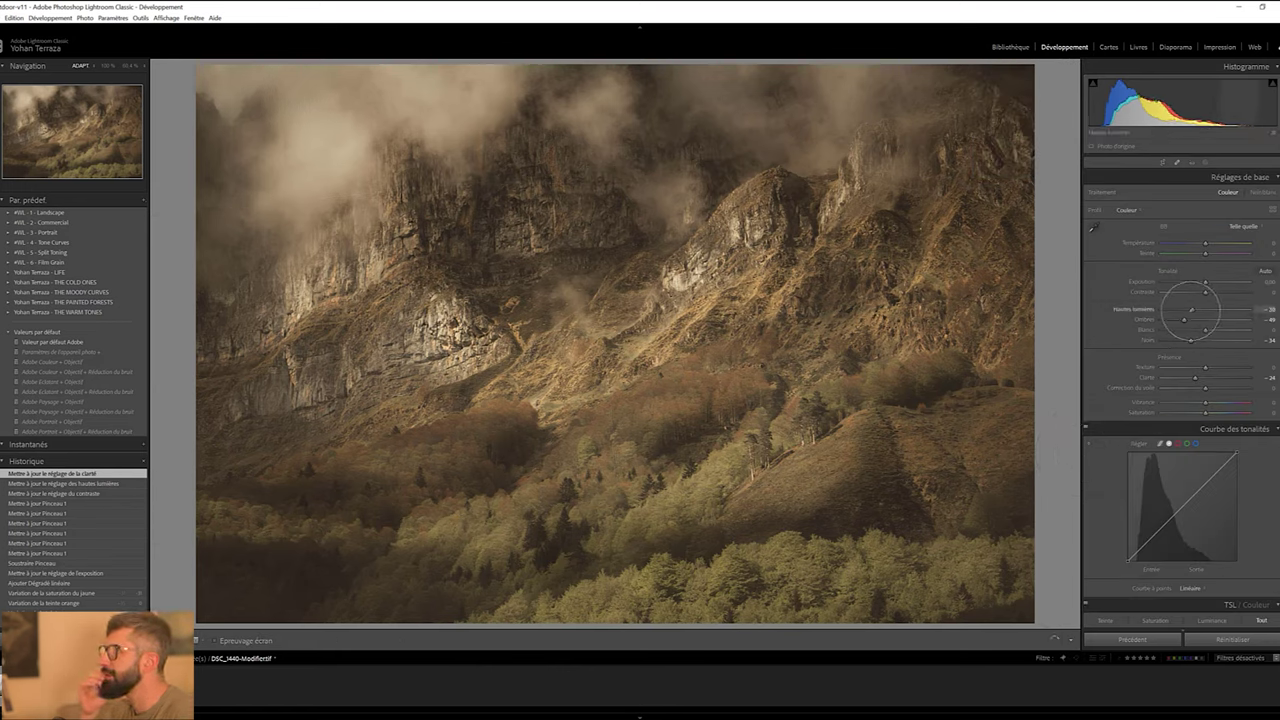
scroll(1110, 465, "down", 3)
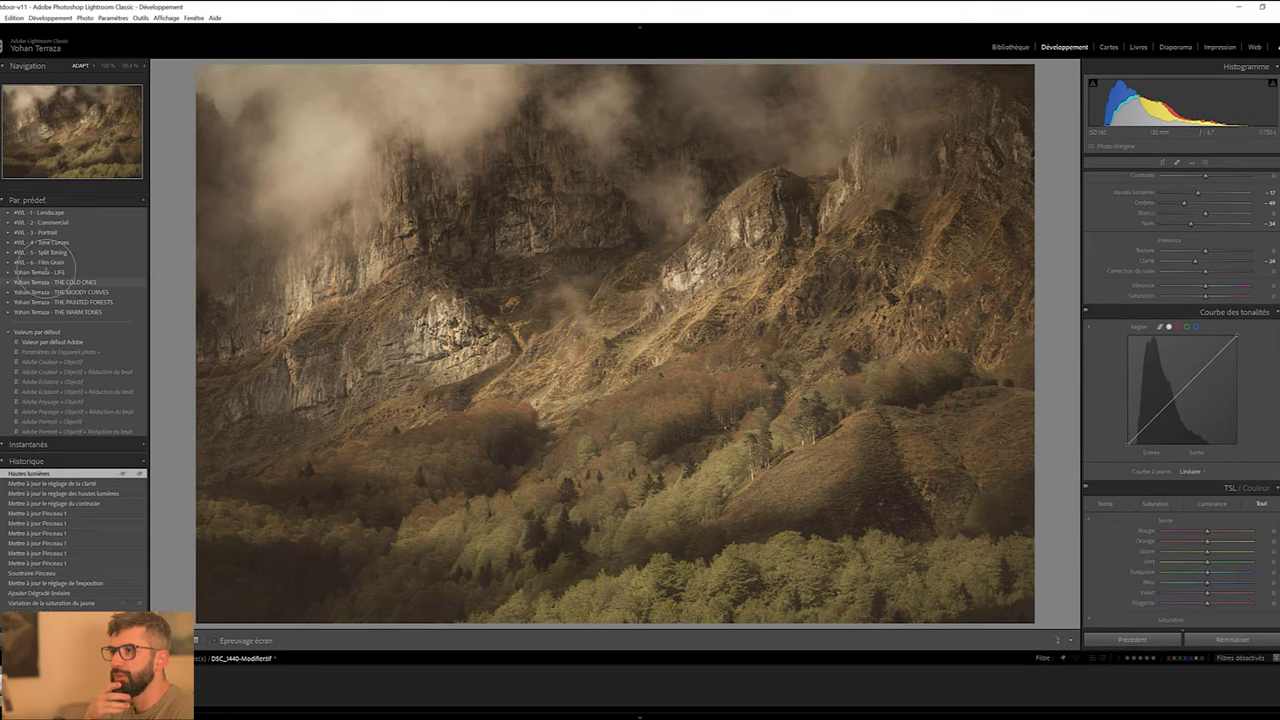
left_click(33, 292)
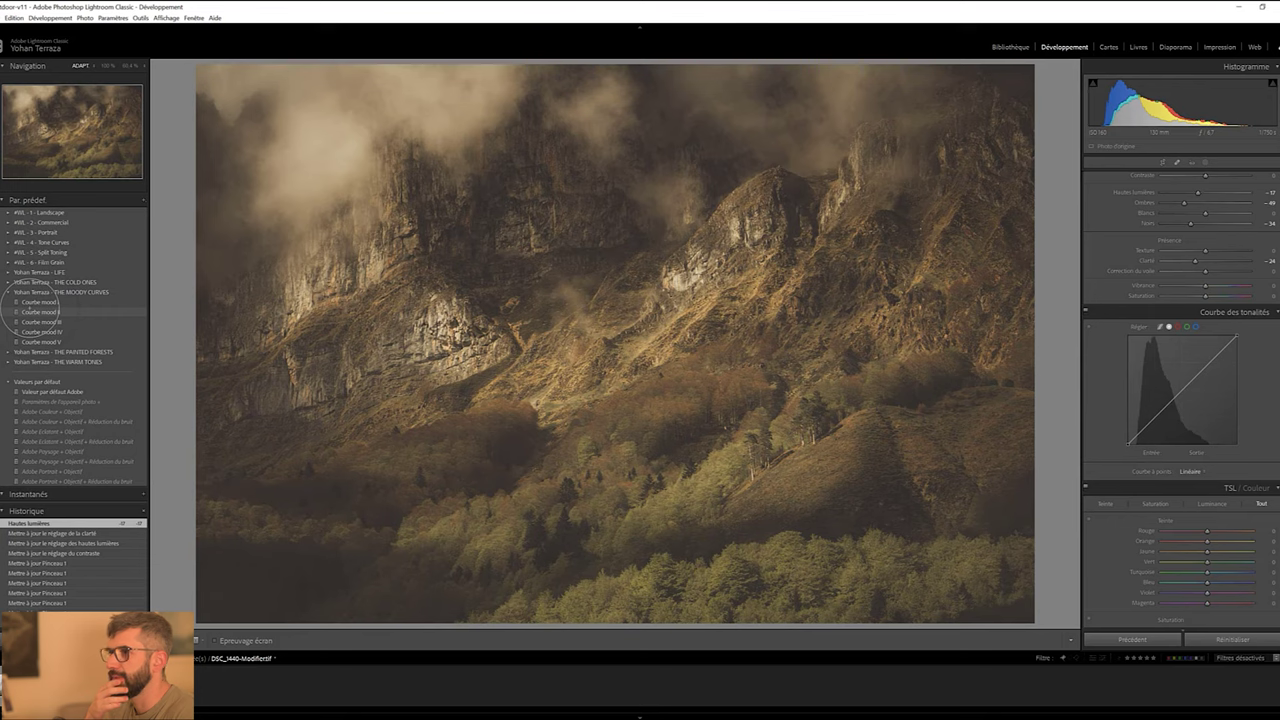
left_click(40, 302)
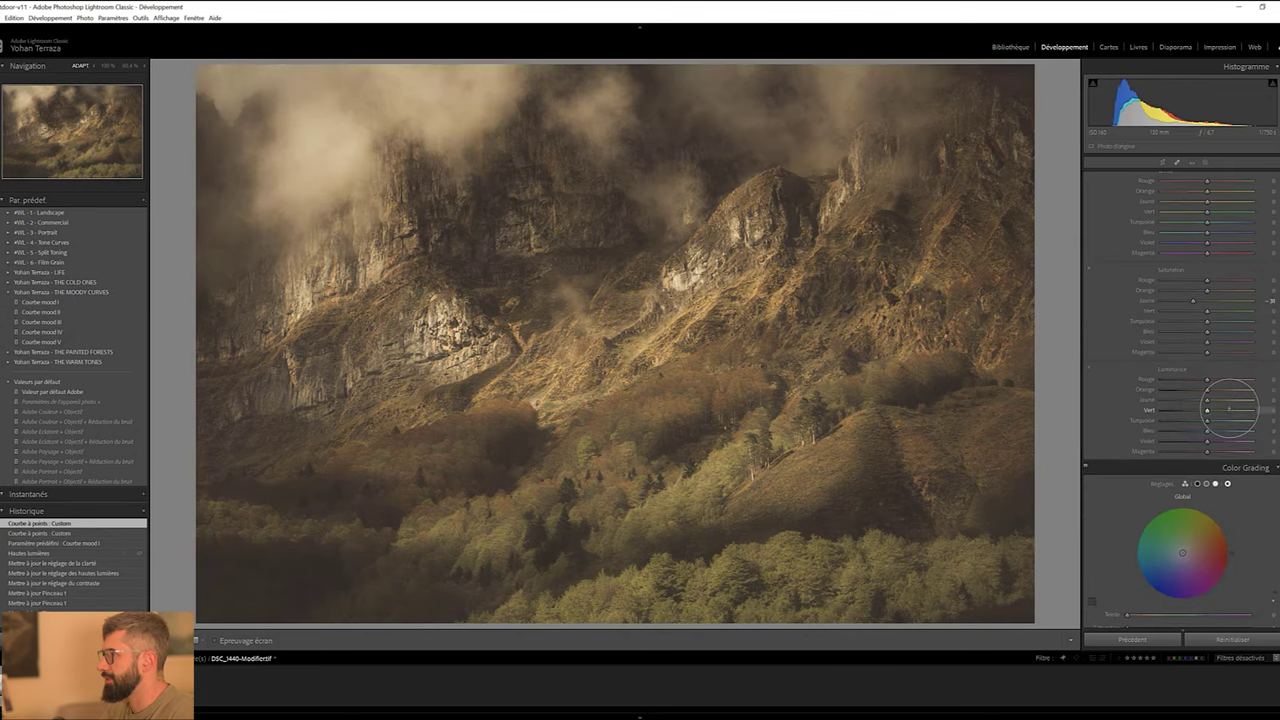
Darken the green luminance, trying and then undoing a yellow luminance boost
left_click_drag(1229, 409, 1219, 409)
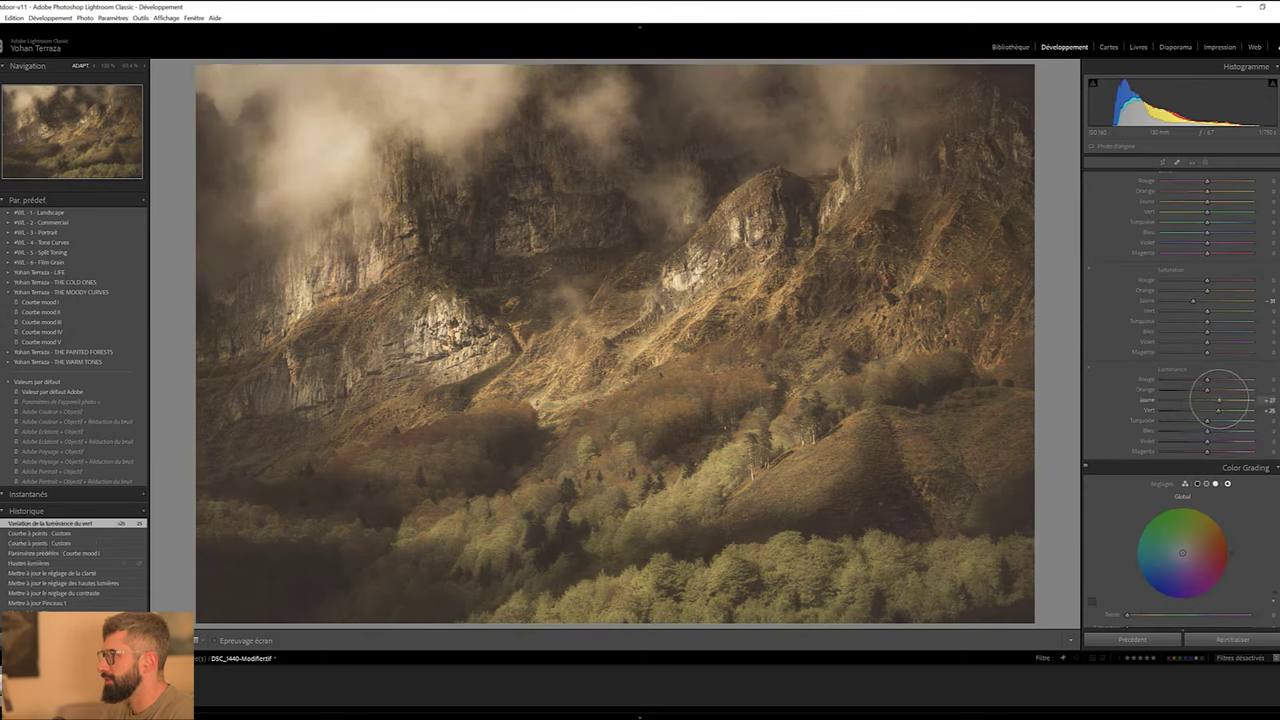
left_click_drag(1216, 400, 1220, 400)
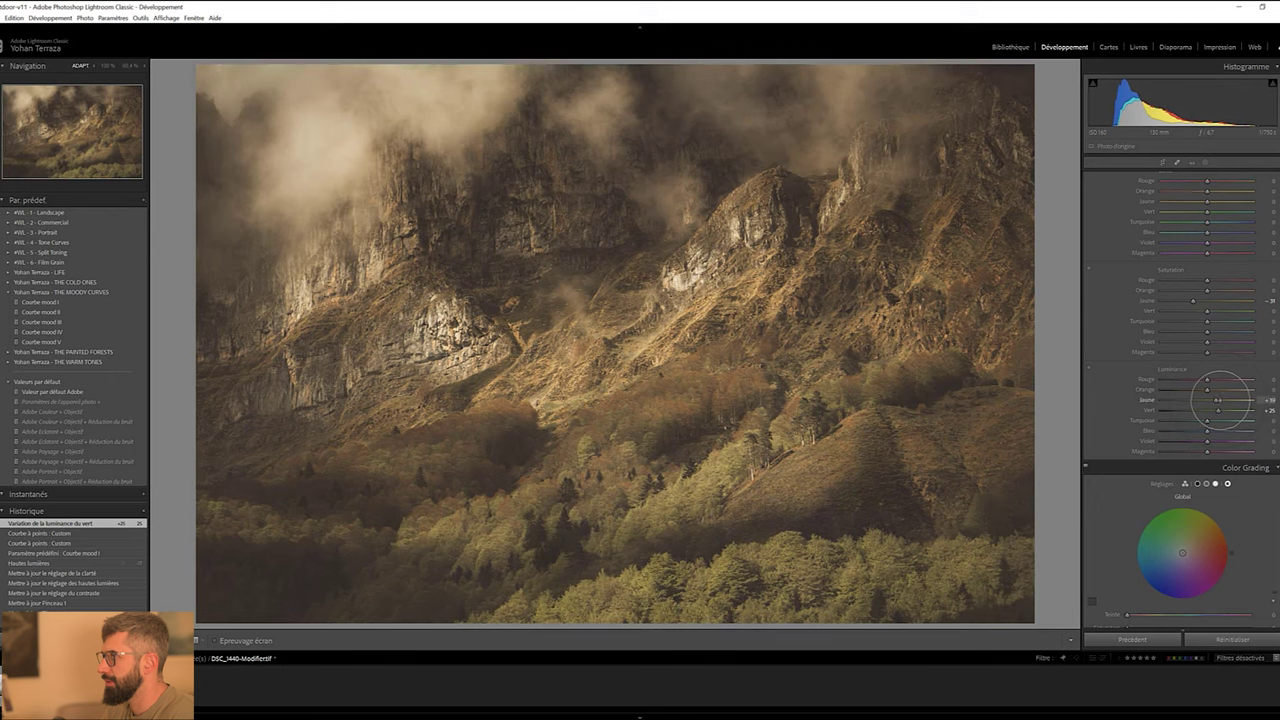
key("ctrl+z")
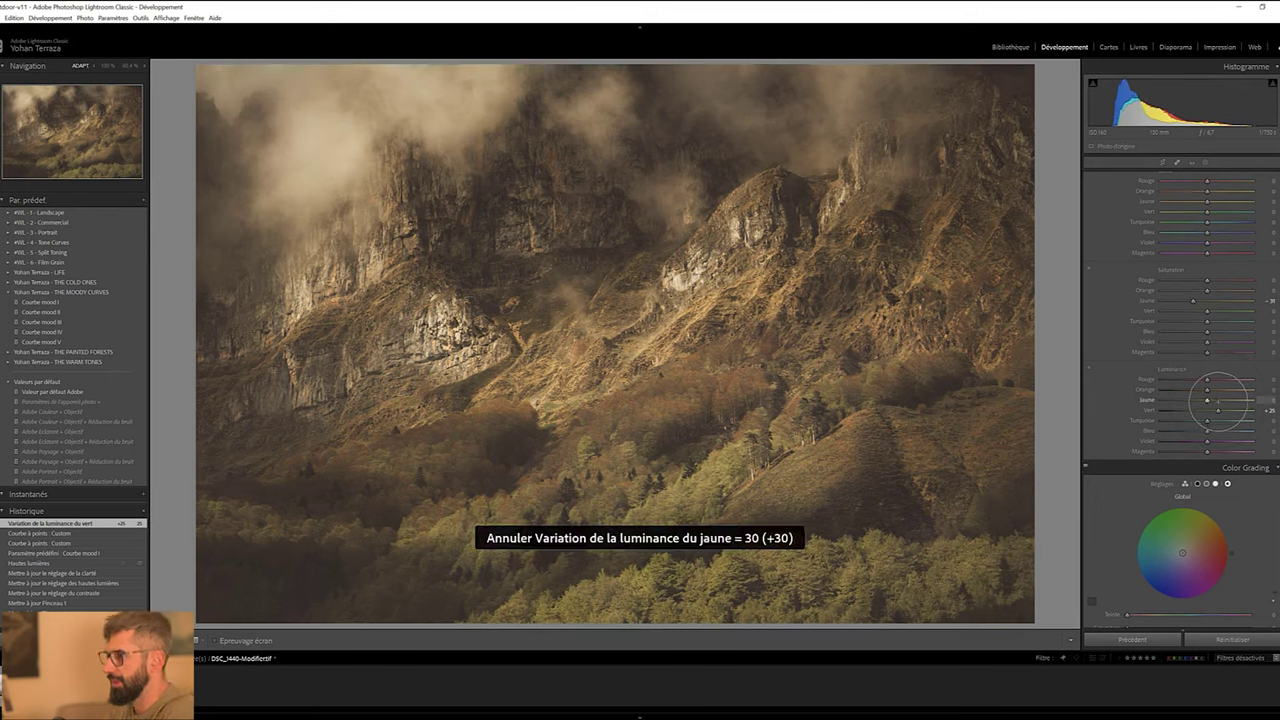
Brush a mask over the lower forest and adjust its exposure
key("k")
left_click_drag(853, 573, 660, 590)
left_click_drag(1205, 297, 1209, 297)
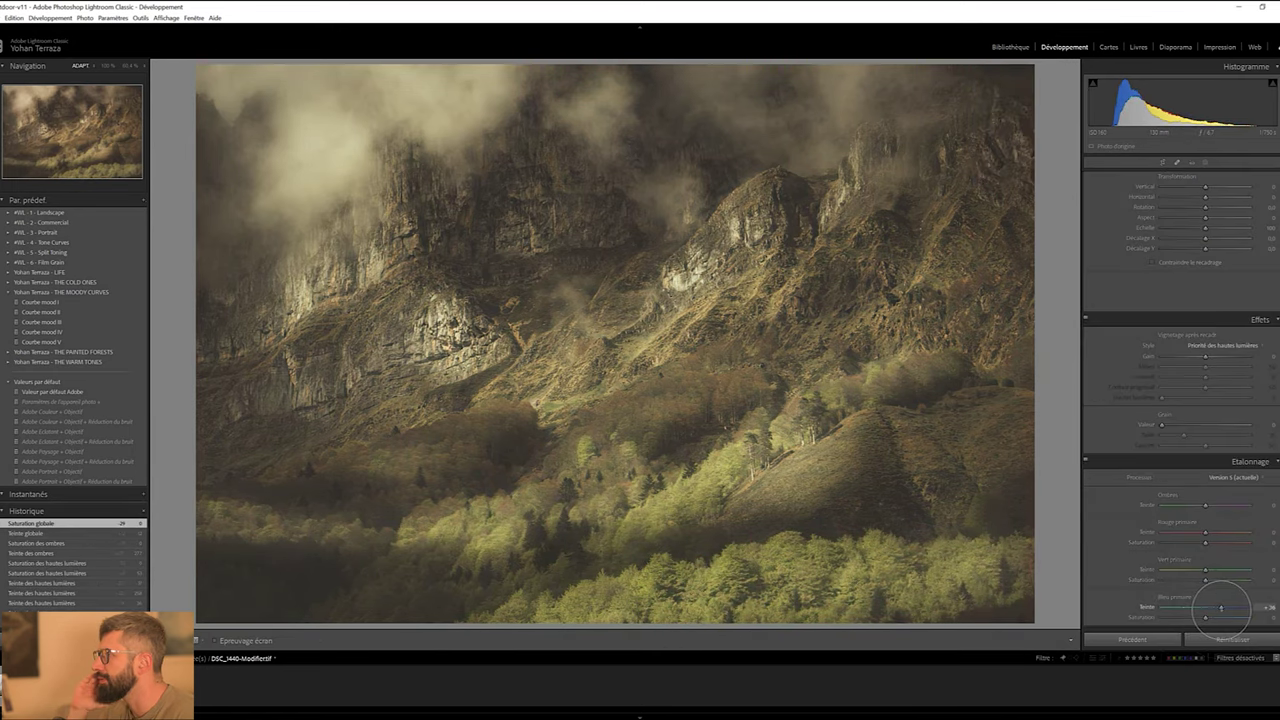
Lower the Calibration Blue Primary Hue and cool the white balance slightly
mouse_move(1221, 607)
left_mouse_down()
mouse_move(1208, 607)
mouse_move(1222, 617)
left_mouse_up()
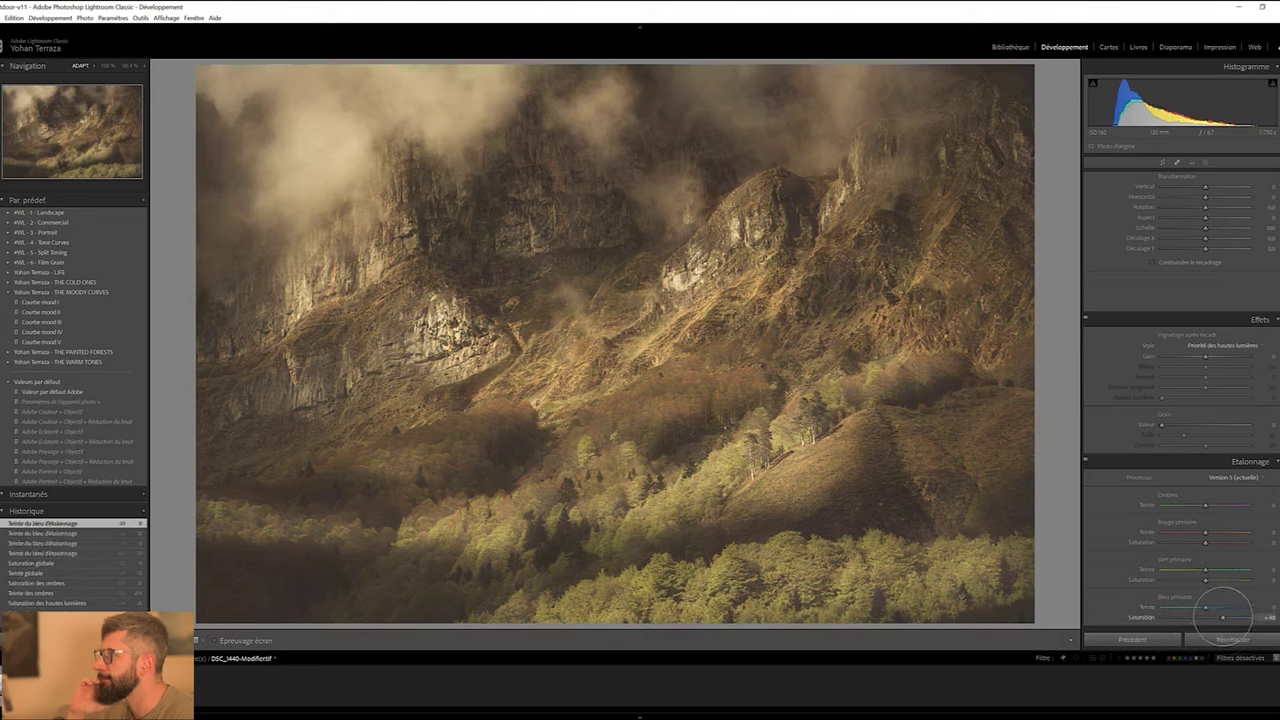
scroll(1162, 400, "up", 5)
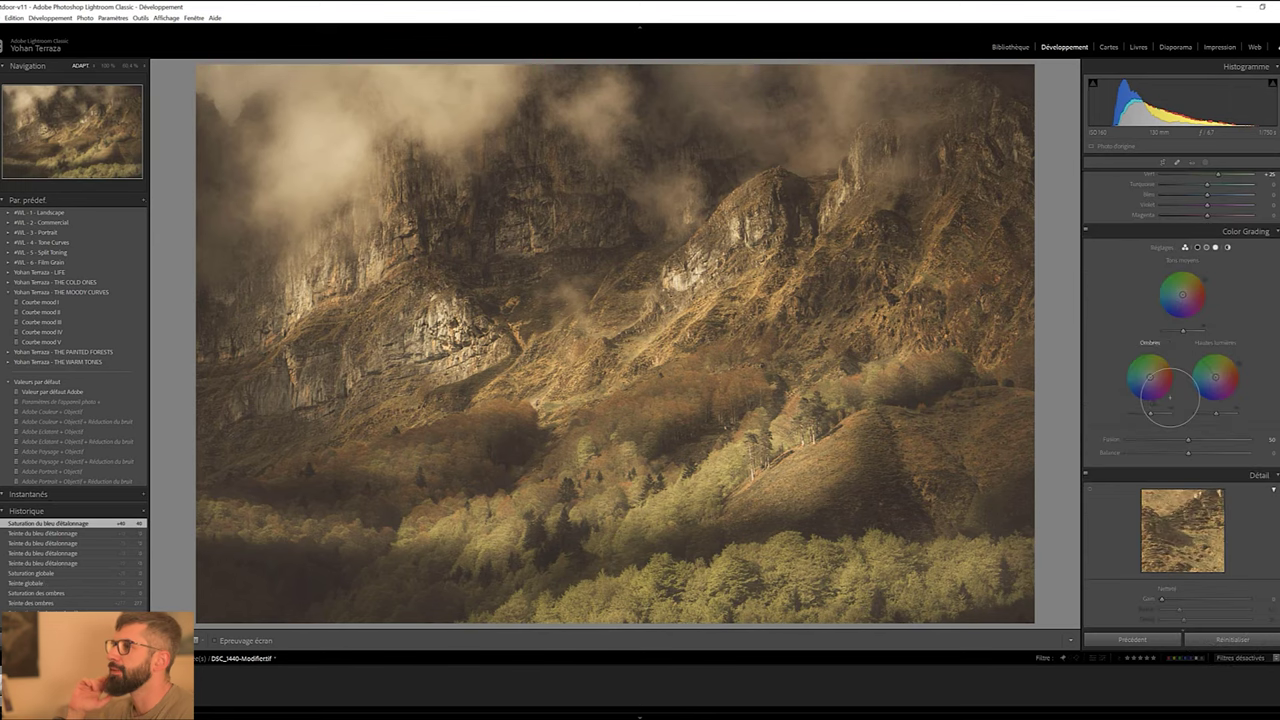
scroll(1162, 400, "up", 5)
scroll(1162, 390, "up", 5)
left_click_drag(1205, 243, 1199, 243)
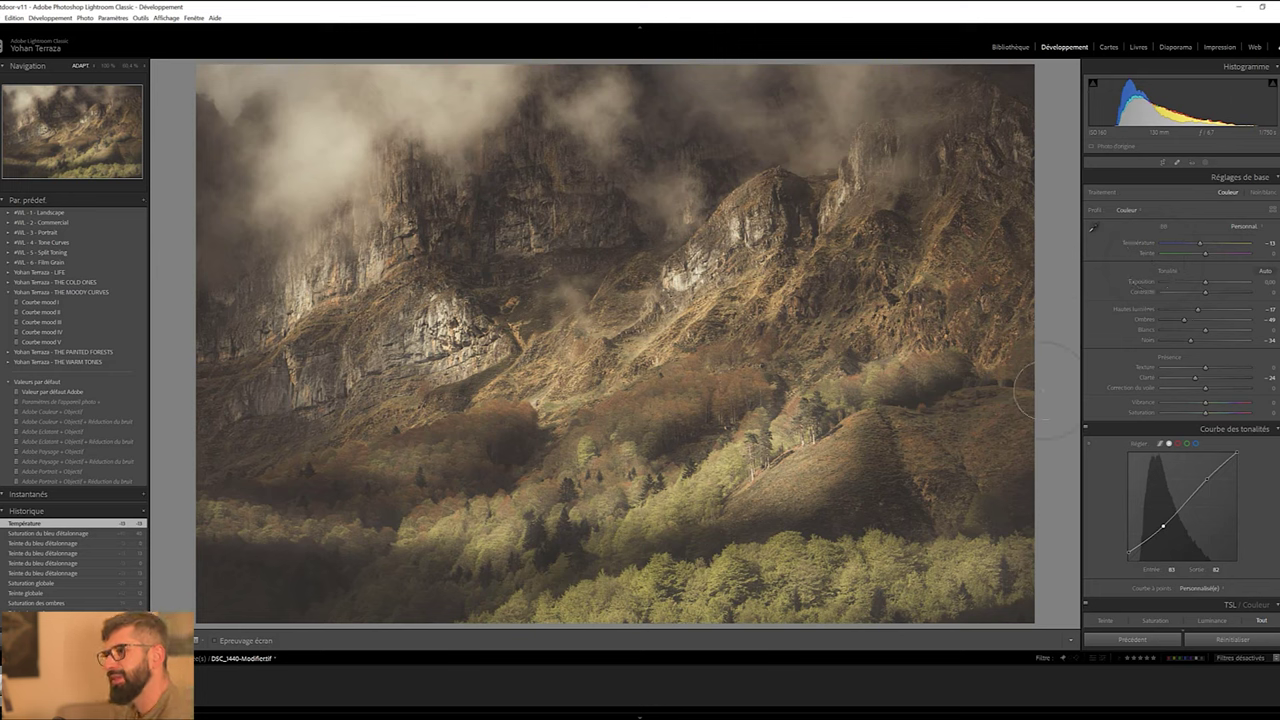
Review the brush masks' settings, then close masking
key("k")
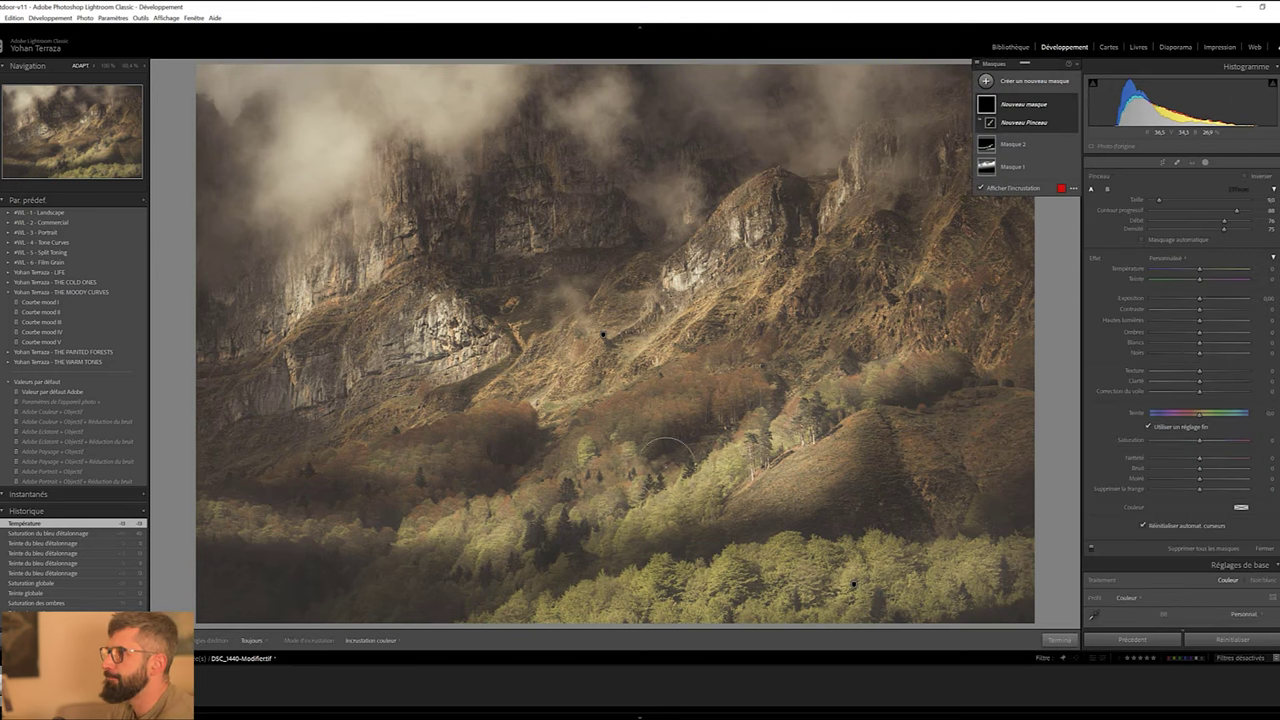
left_click(1010, 166)
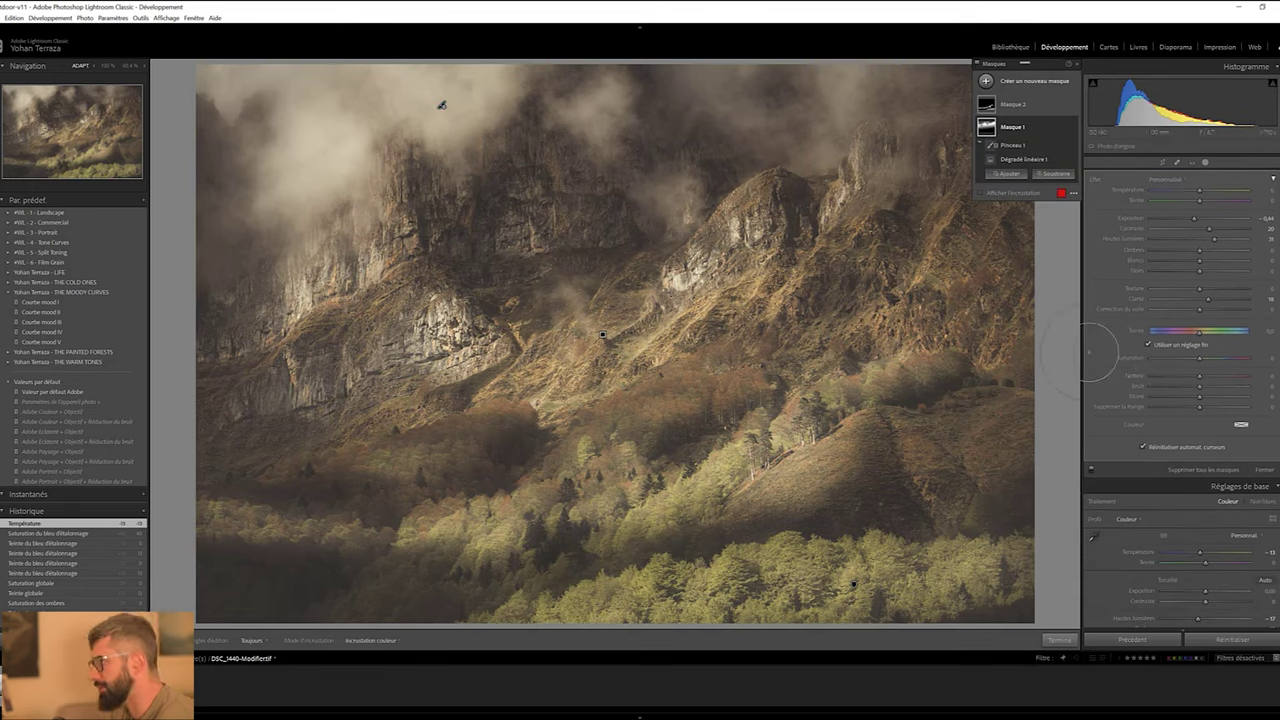
key("k")
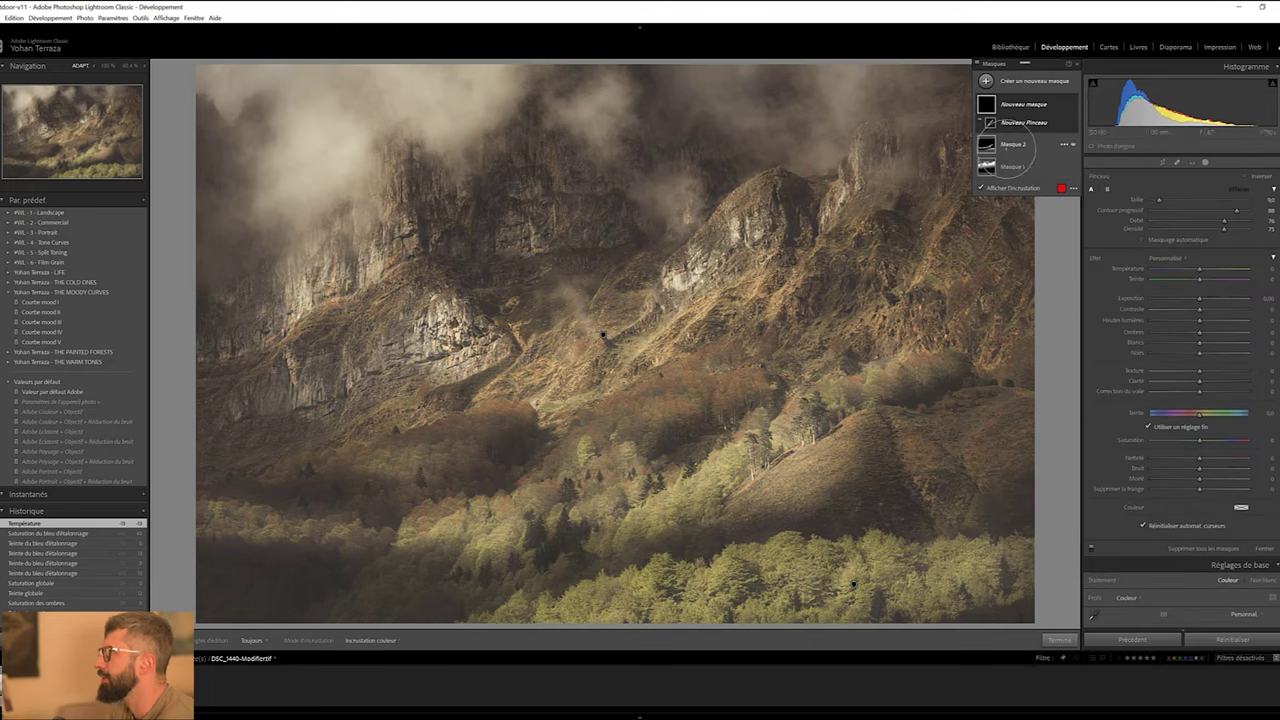
left_click(1012, 145)
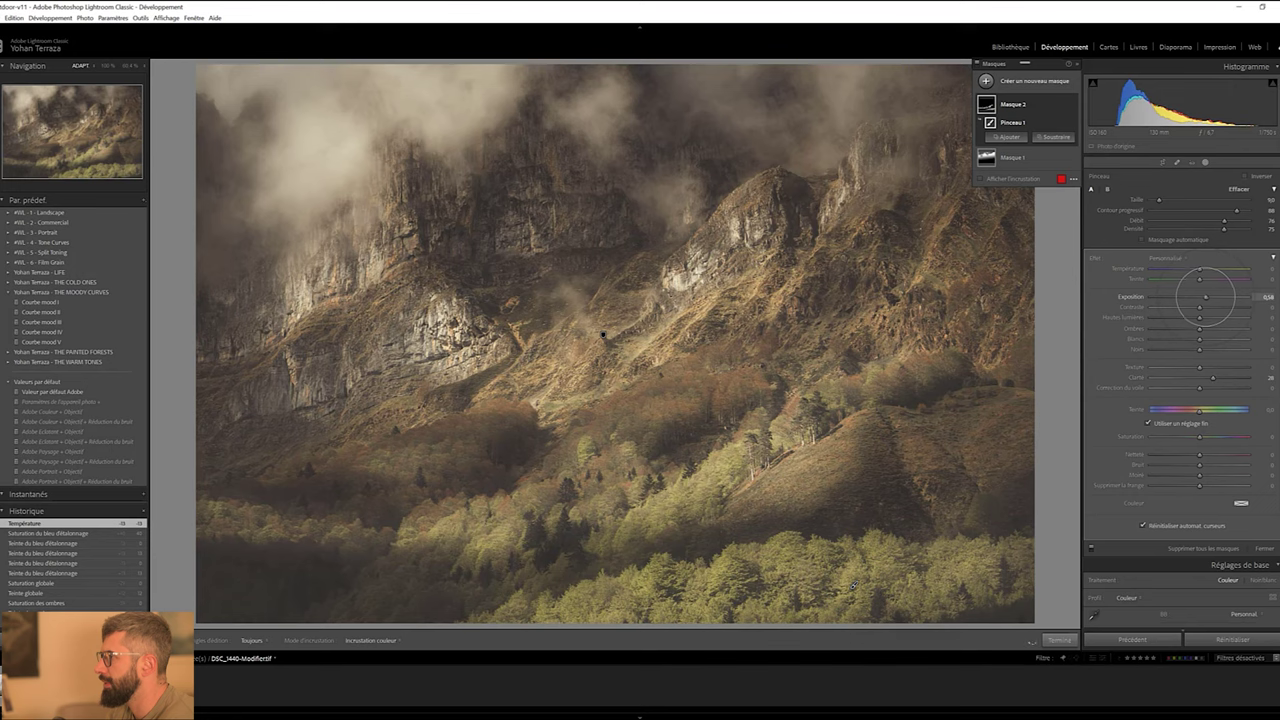
left_click(1059, 639)
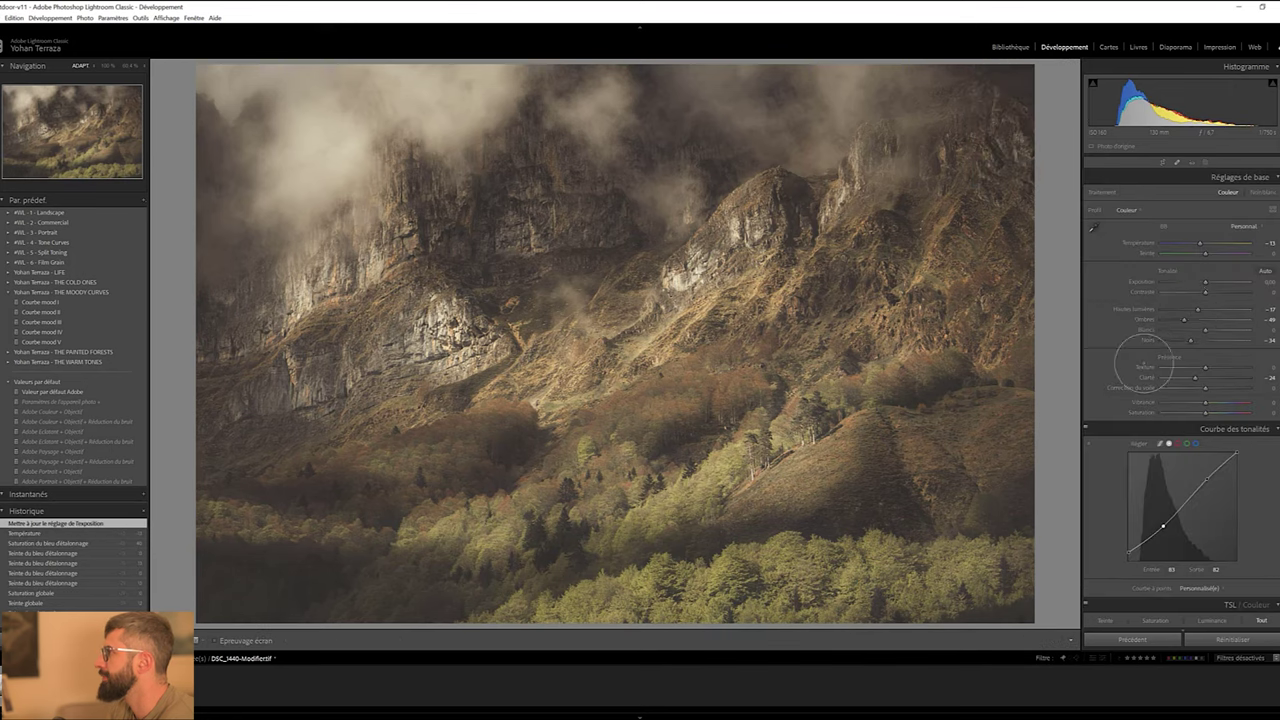
Raise Contrast to about +26, tweak the tone curve's bottom point, and reduce Dehaze
left_click_drag(1205, 291, 1218, 292)
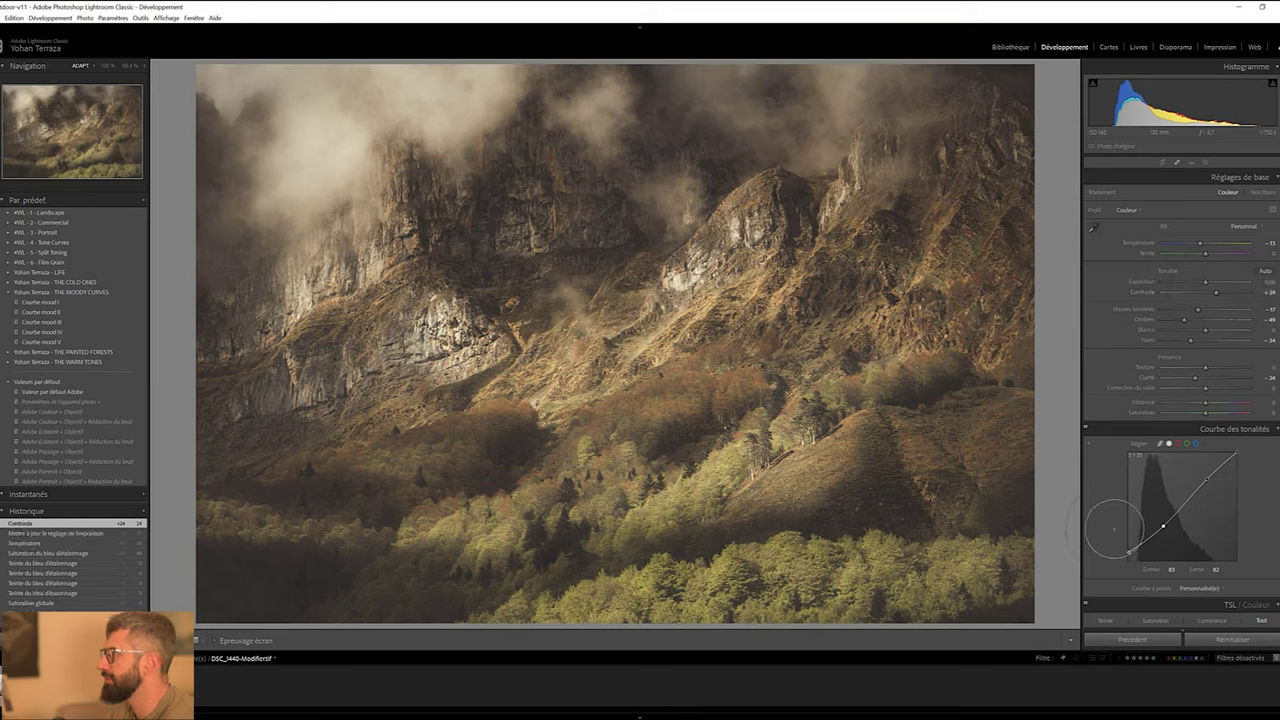
left_click(1128, 551)
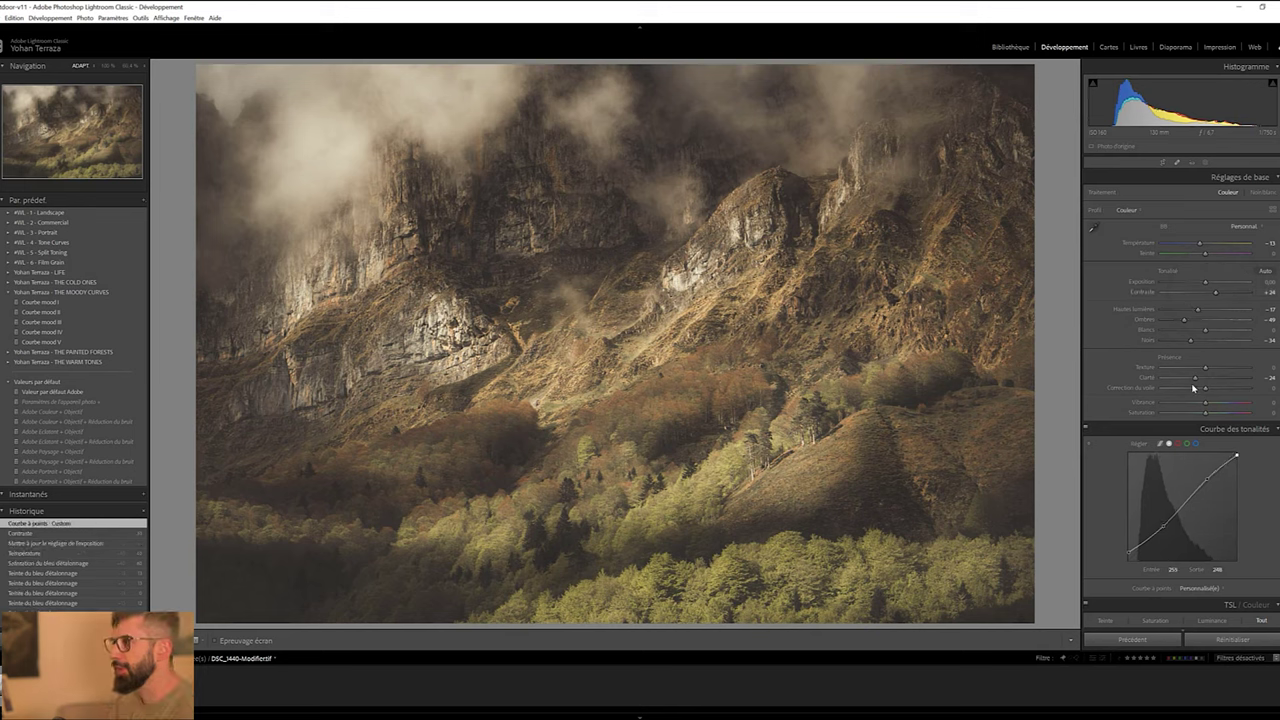
left_click_drag(1198, 390, 1194, 390)
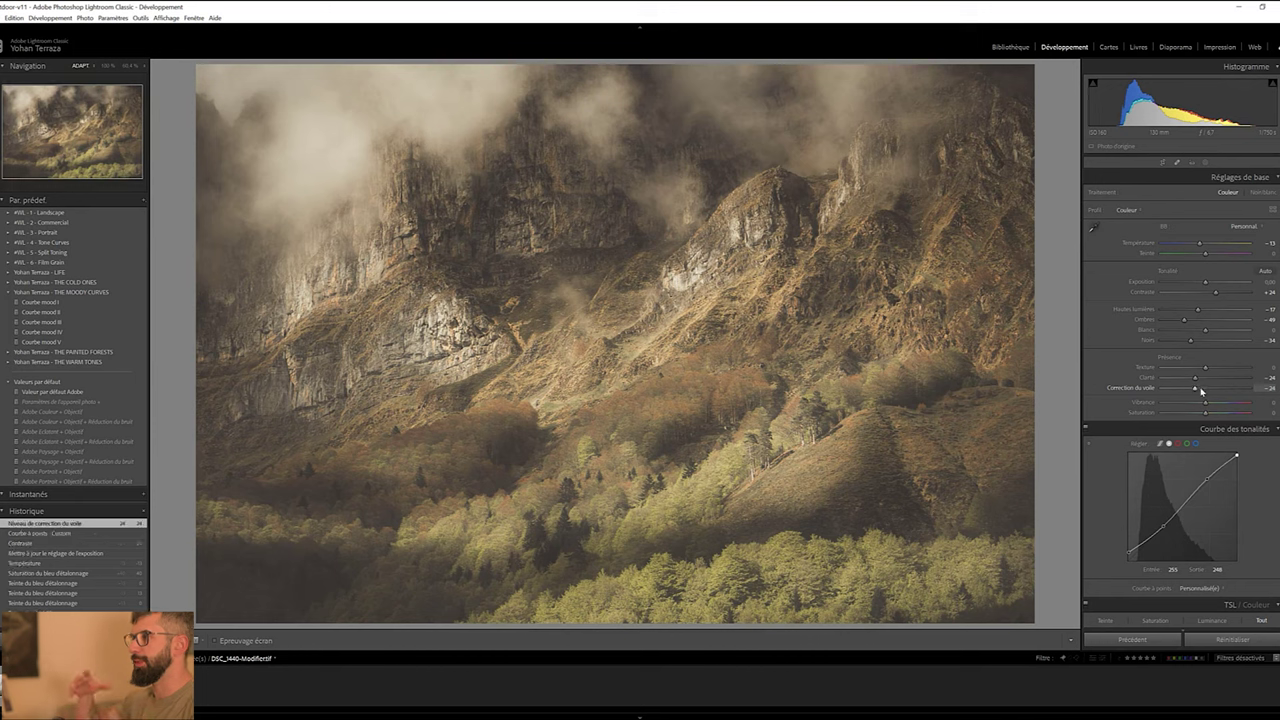
left_click(1202, 390)
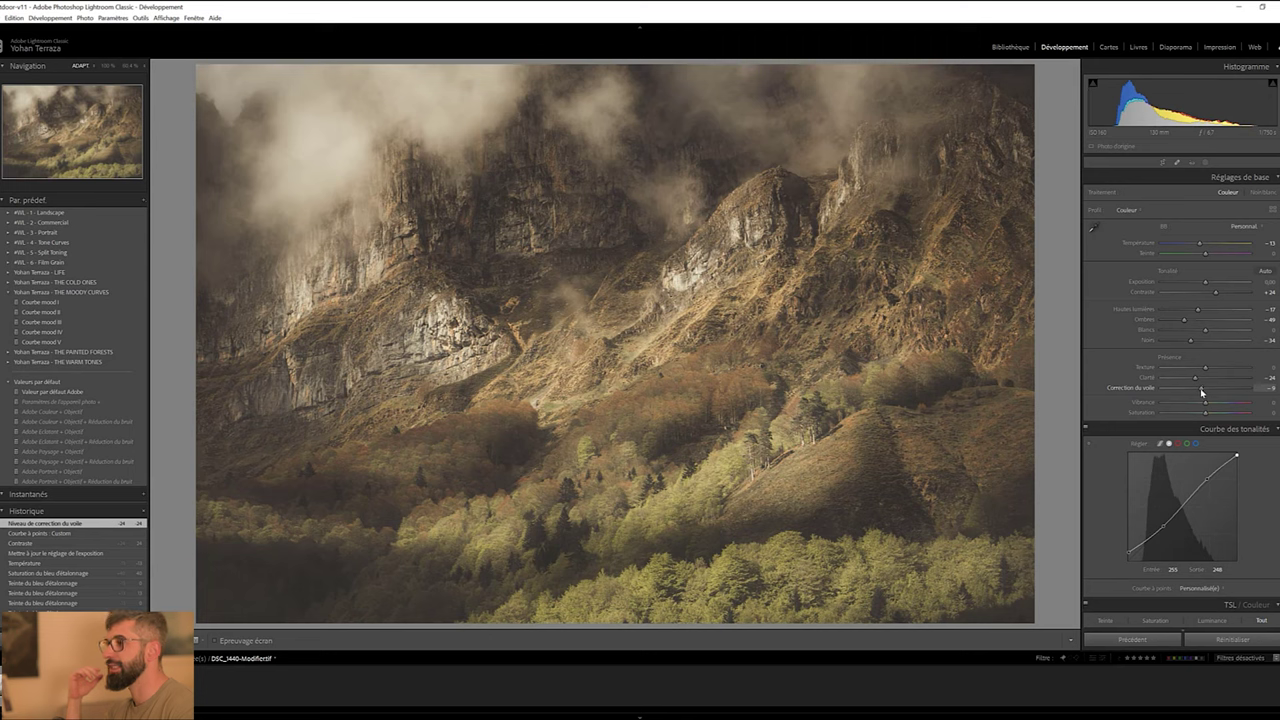
Lower Exposure to -0.24, bring Contrast back near zero, and darken the Shadows
left_click_drag(1206, 284, 1203, 284)
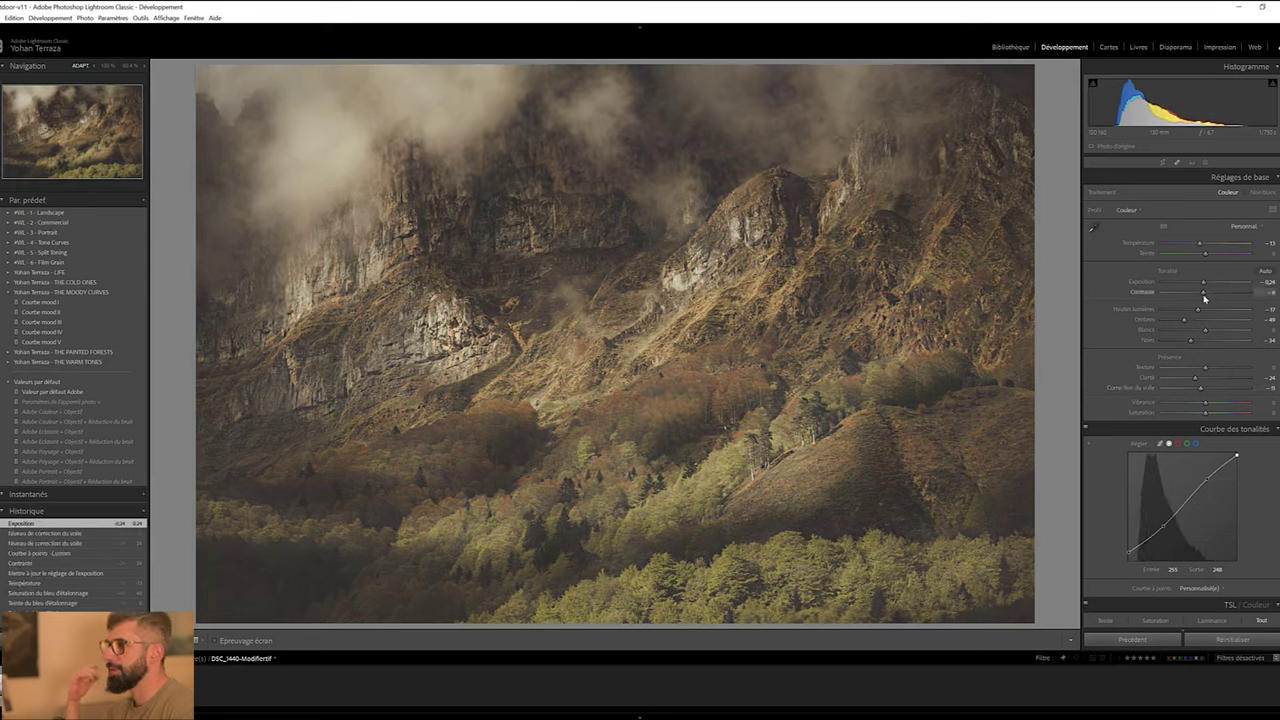
left_click(1207, 298)
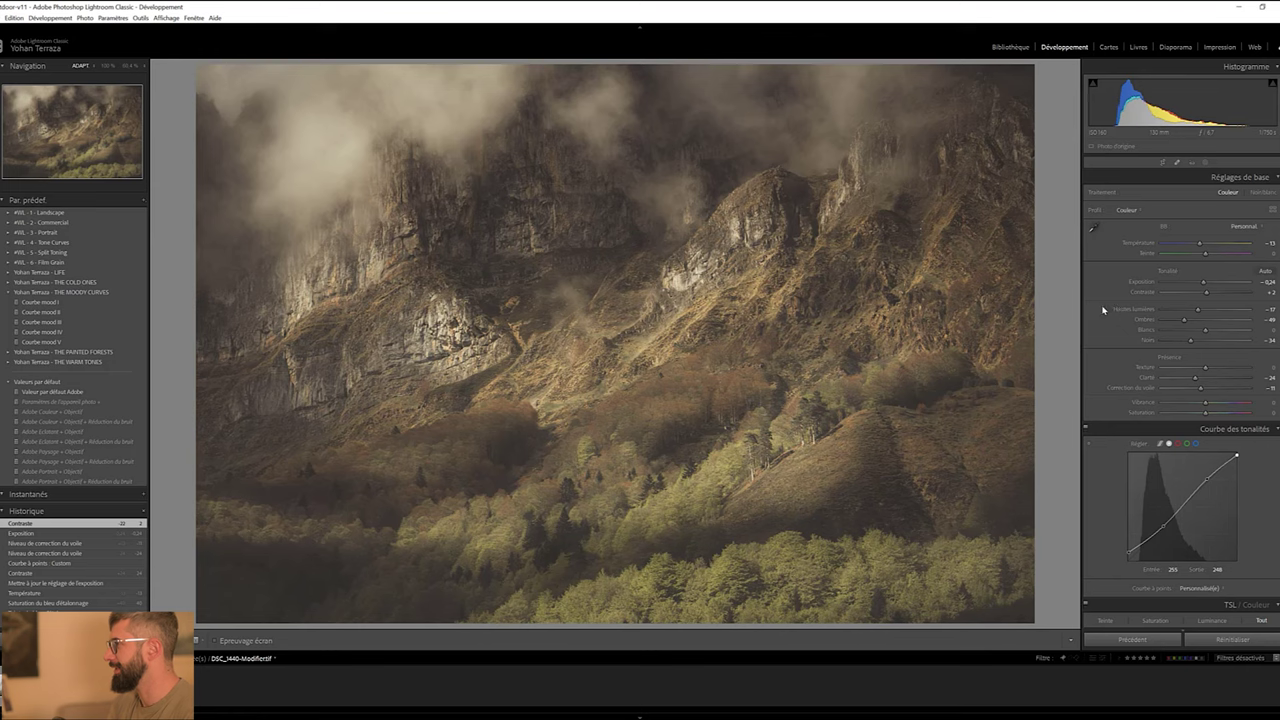
left_click_drag(1203, 322, 1118, 326)
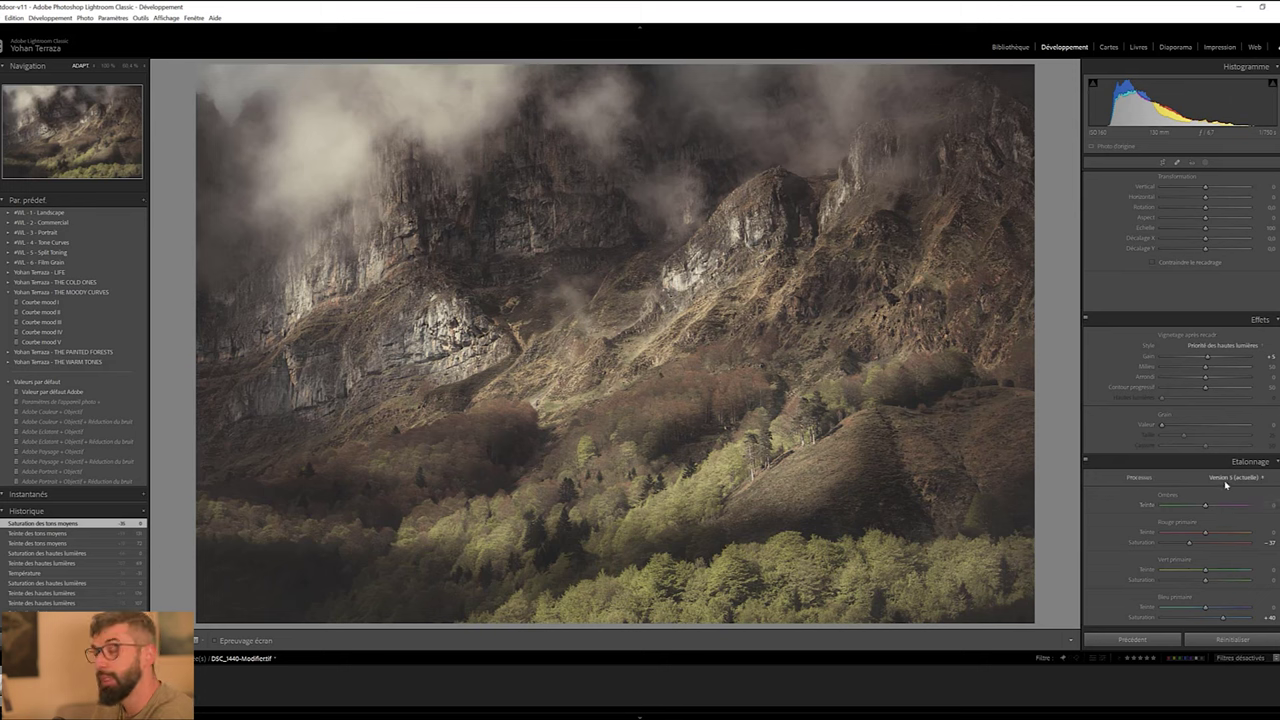
Shift the Calibration Shadows Tint, darken Color Grading shadow luminance, and adjust Texture
left_click_drag(1205, 505, 1222, 508)
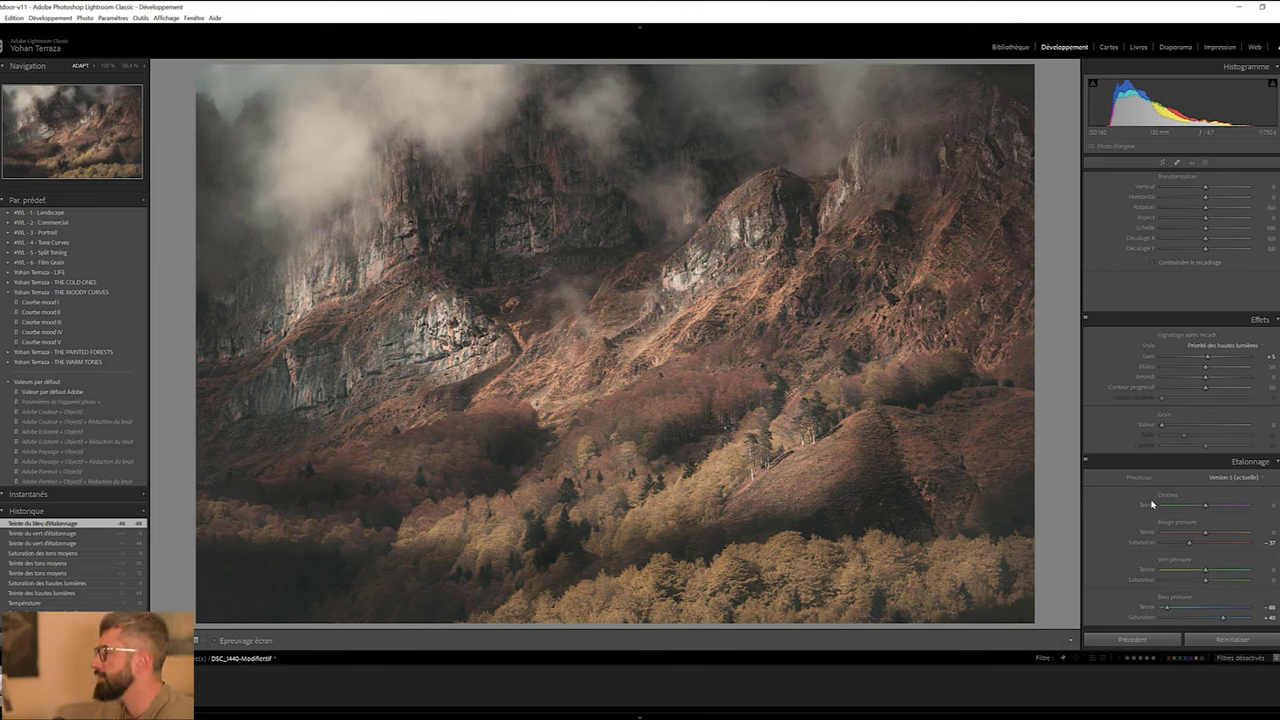
scroll(1152, 504, "up", 3)
scroll(1151, 504, "up", 3)
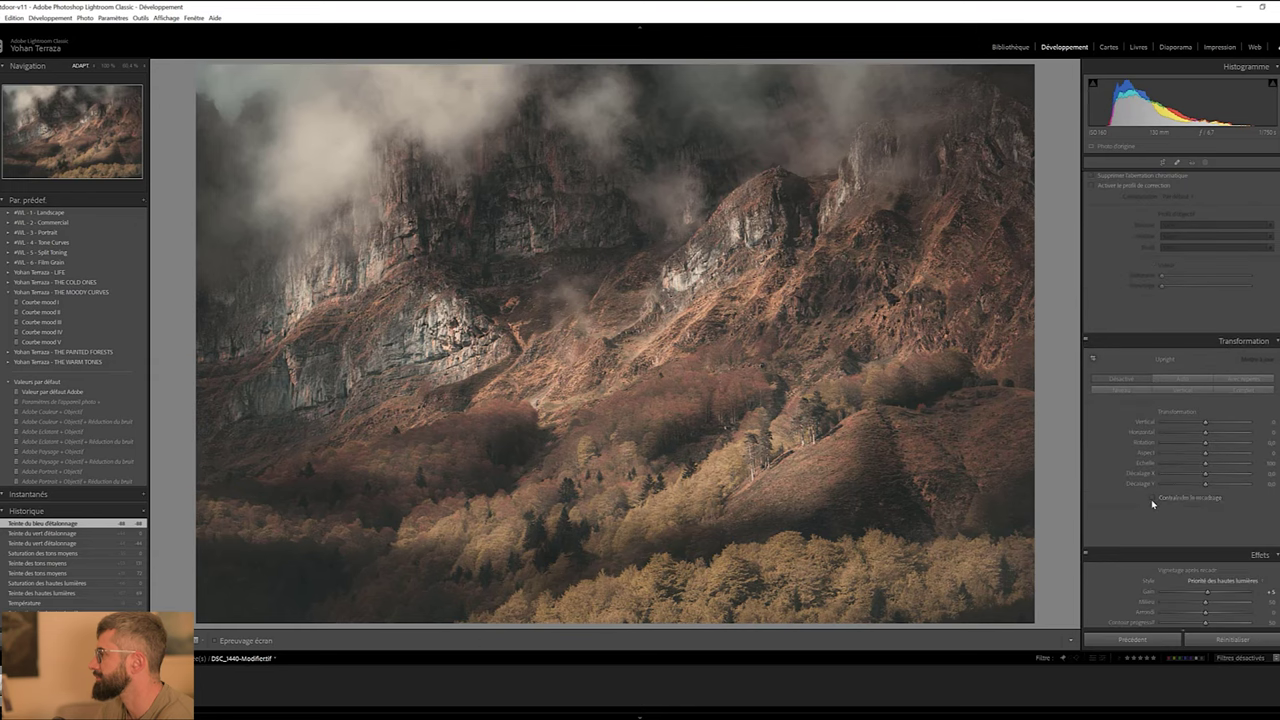
scroll(1151, 499, "up", 5)
scroll(1151, 499, "up", 3)
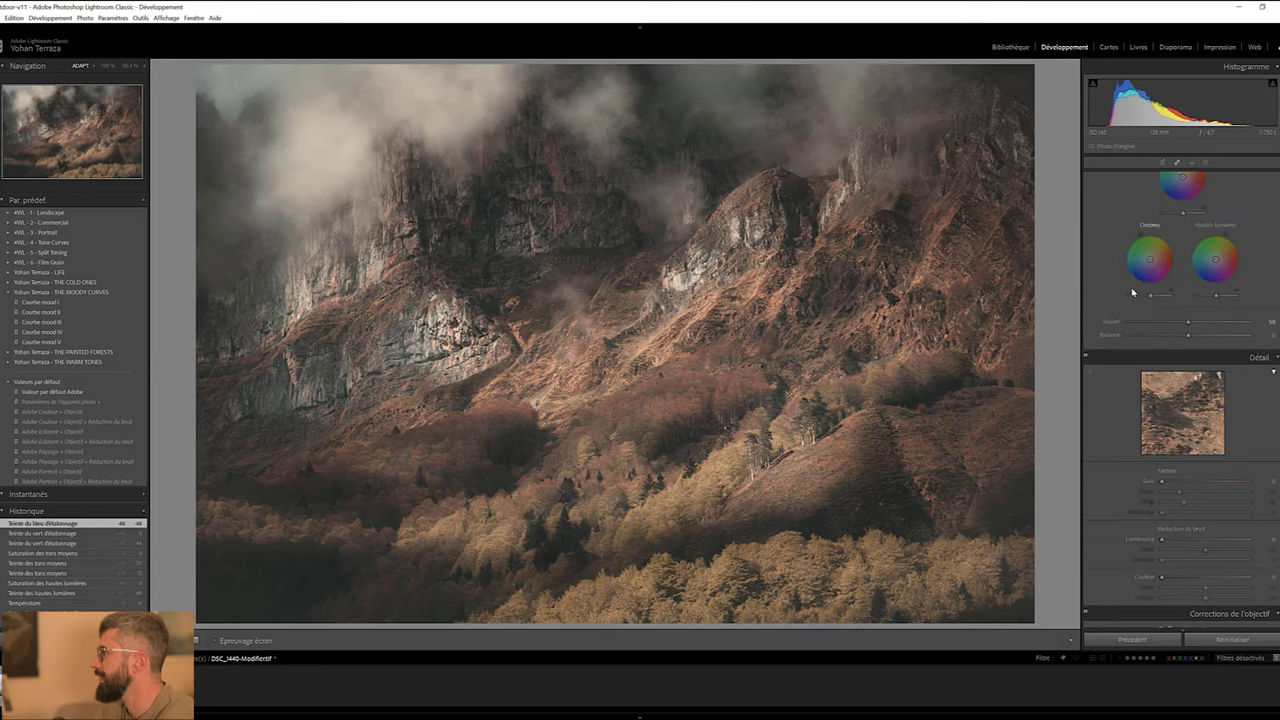
left_click_drag(1150, 296, 1138, 298)
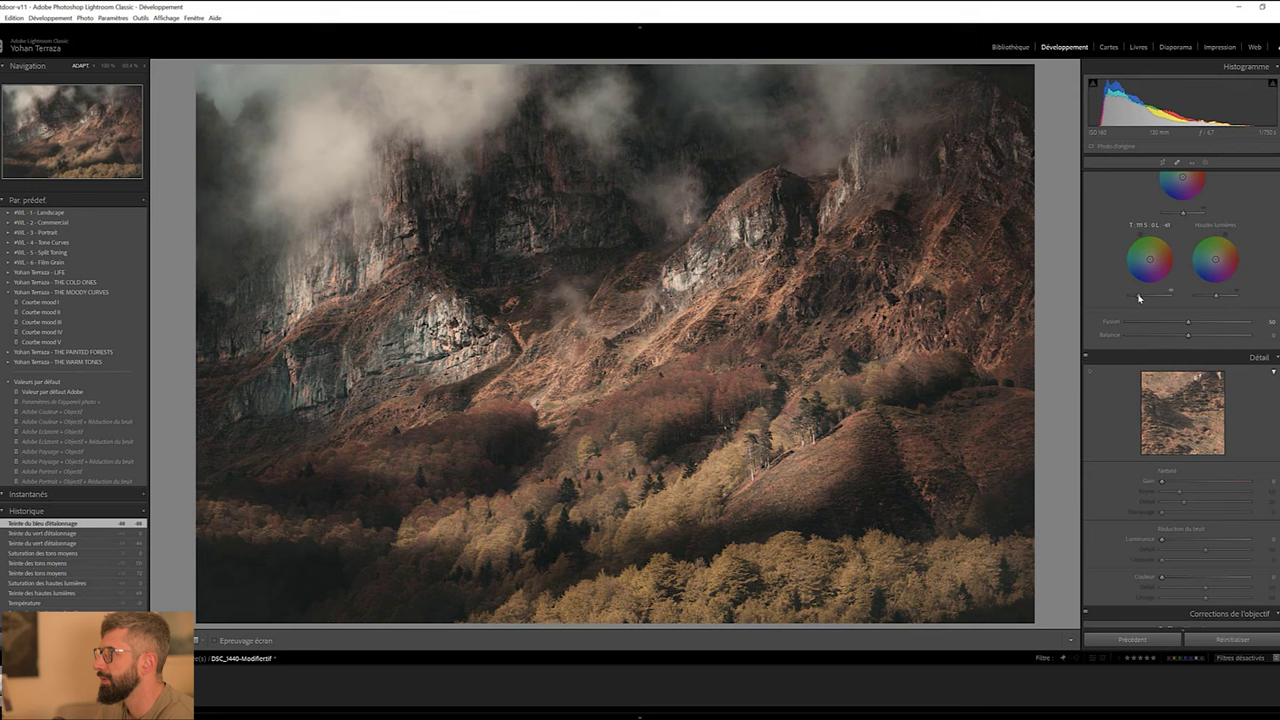
left_click_drag(1192, 372, 1194, 372)
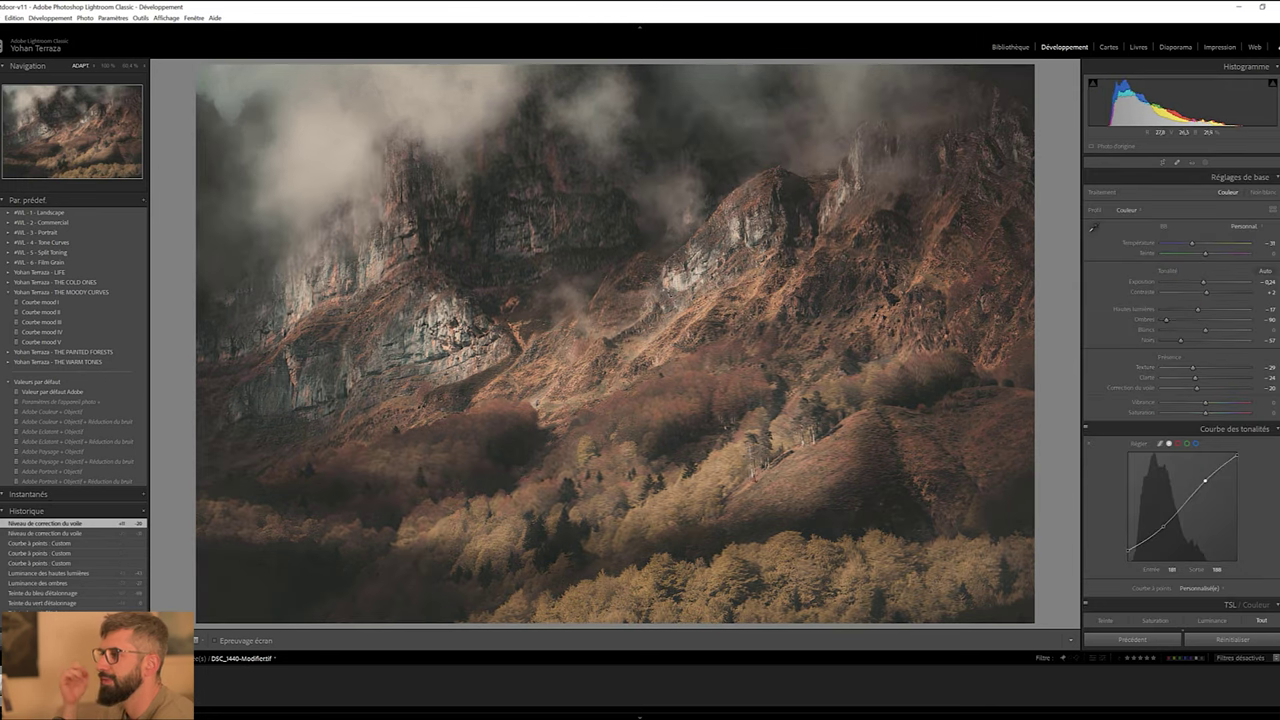
Check the forest at 100%, settle temperature on a cooler value, and reduce vibrance
left_click(664, 497)
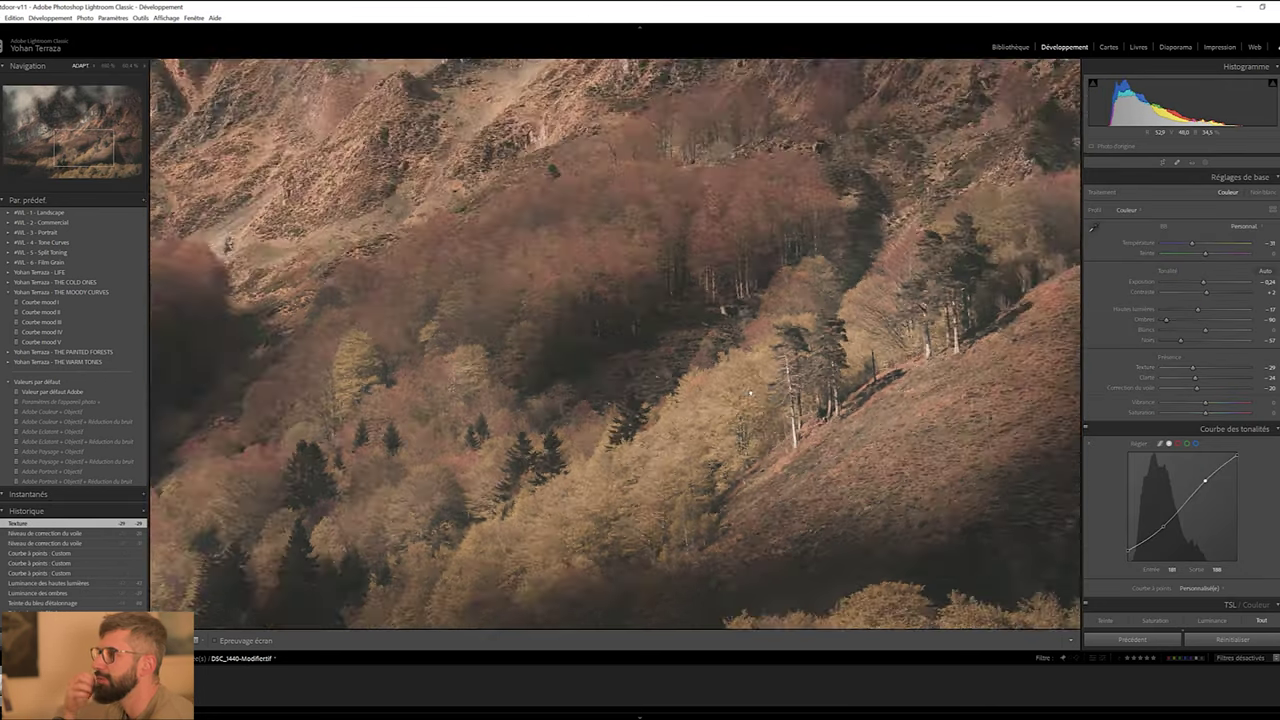
left_click_drag(773, 440, 650, 380)
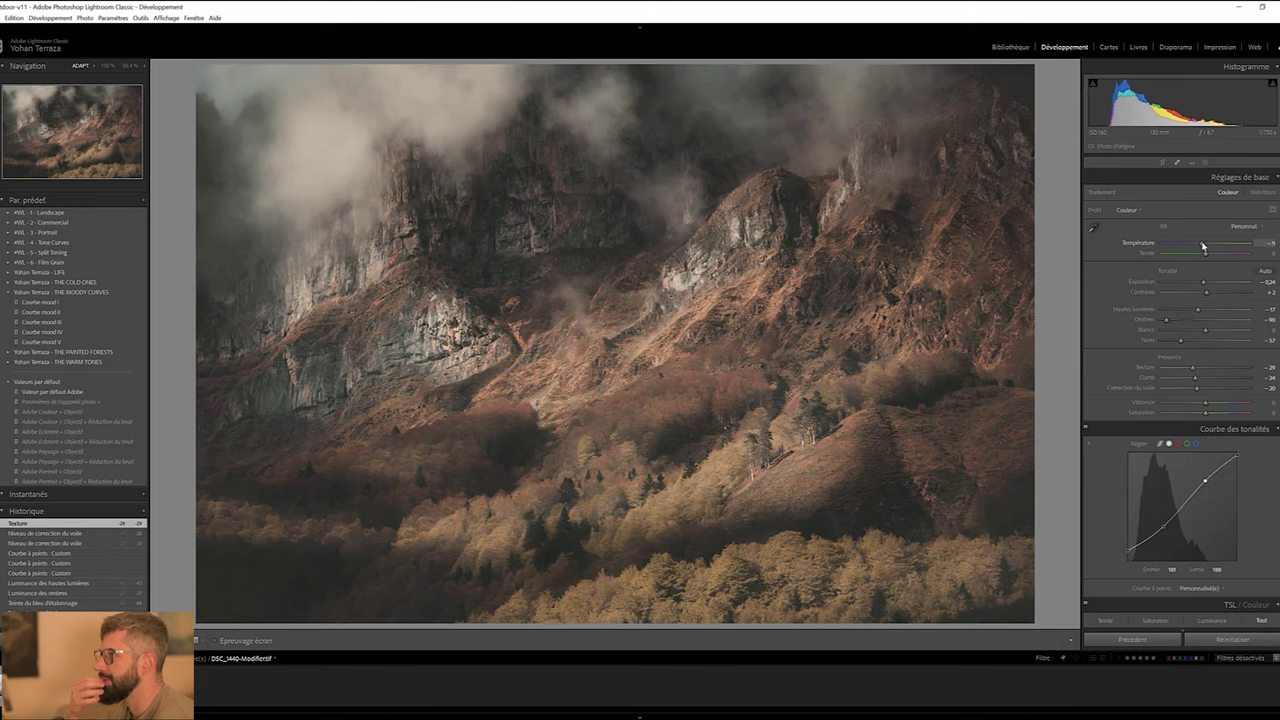
left_click_drag(1203, 245, 1198, 245)
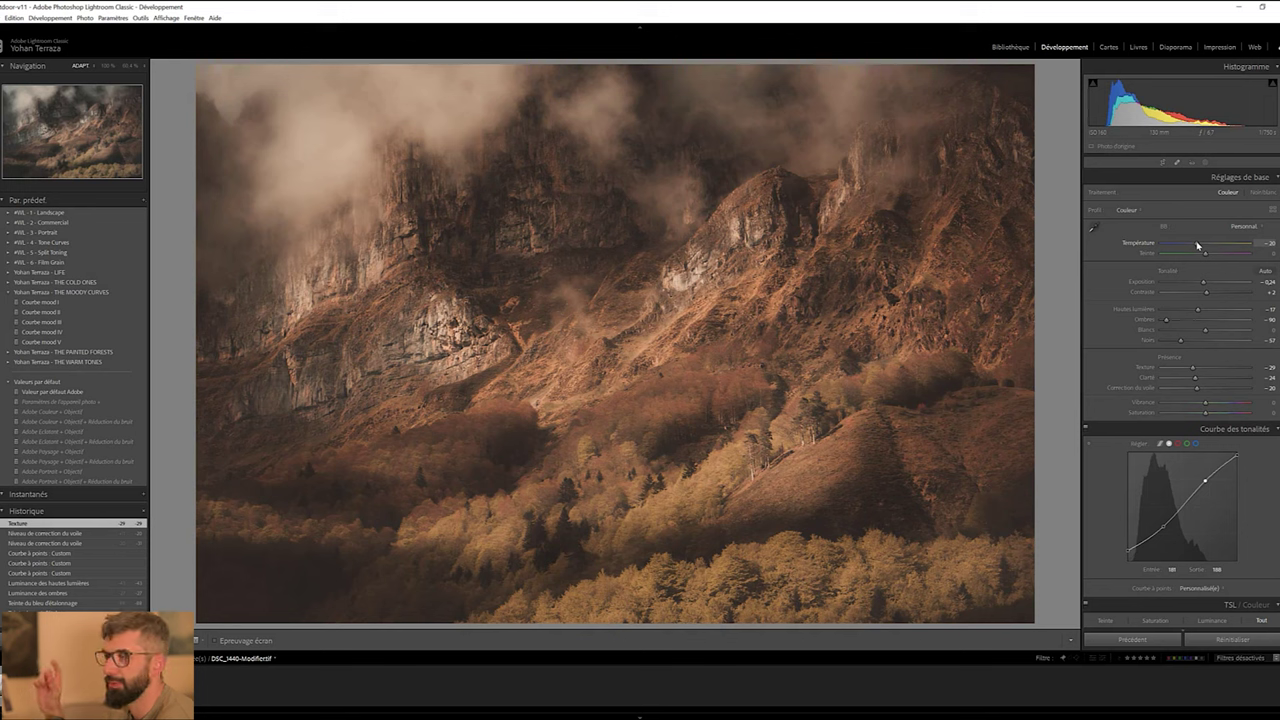
left_click(1194, 245)
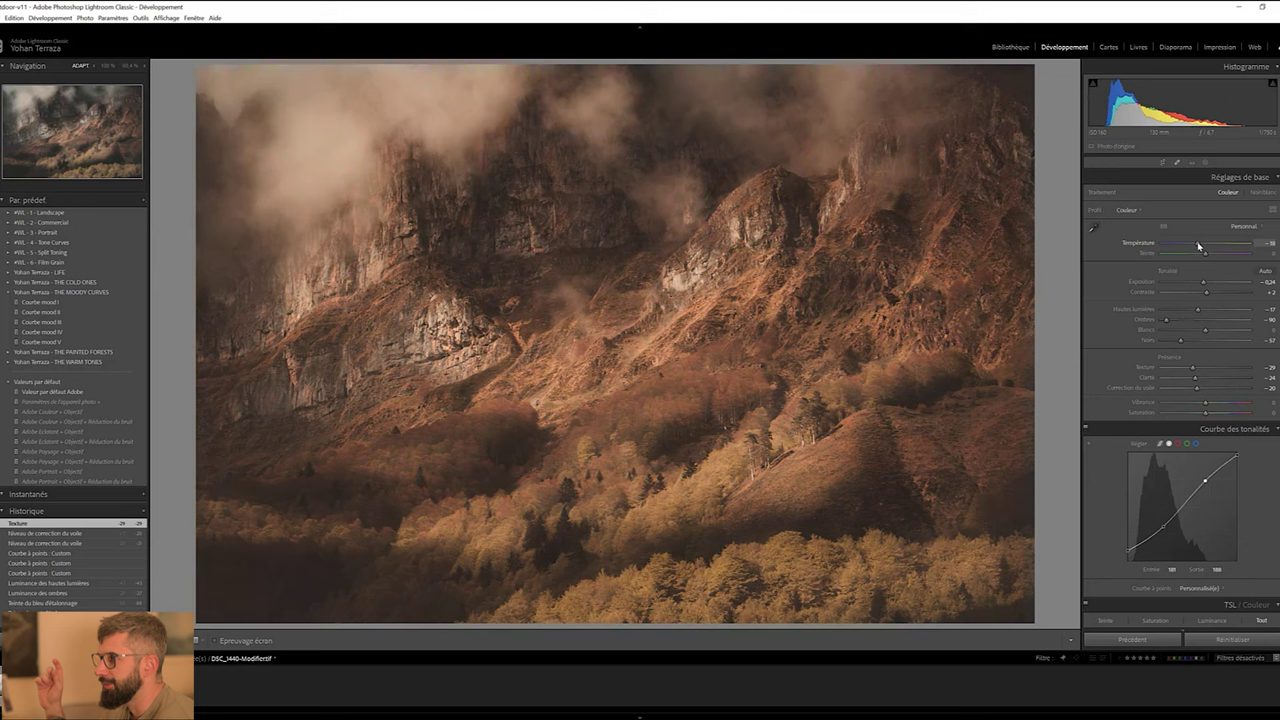
left_click_drag(1199, 246, 1197, 245)
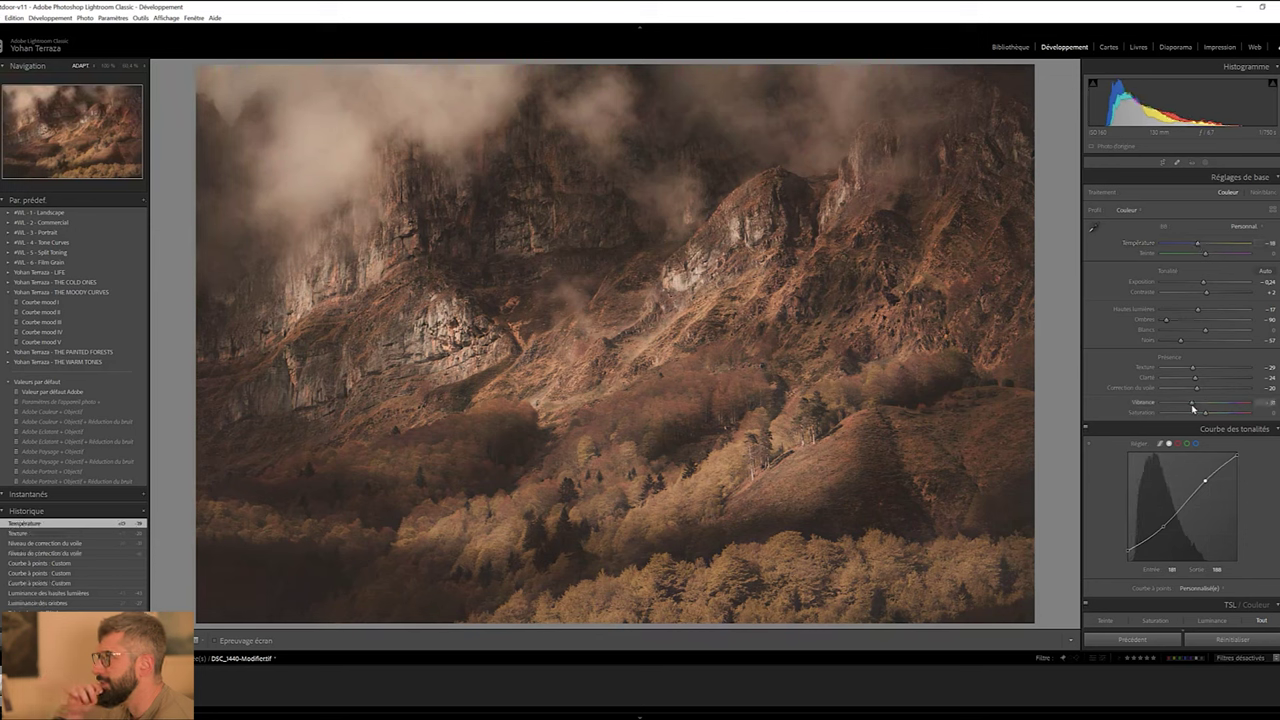
mouse_move(1201, 407)
left_mouse_down()
mouse_move(1188, 405)
mouse_move(1200, 406)
left_mouse_up()
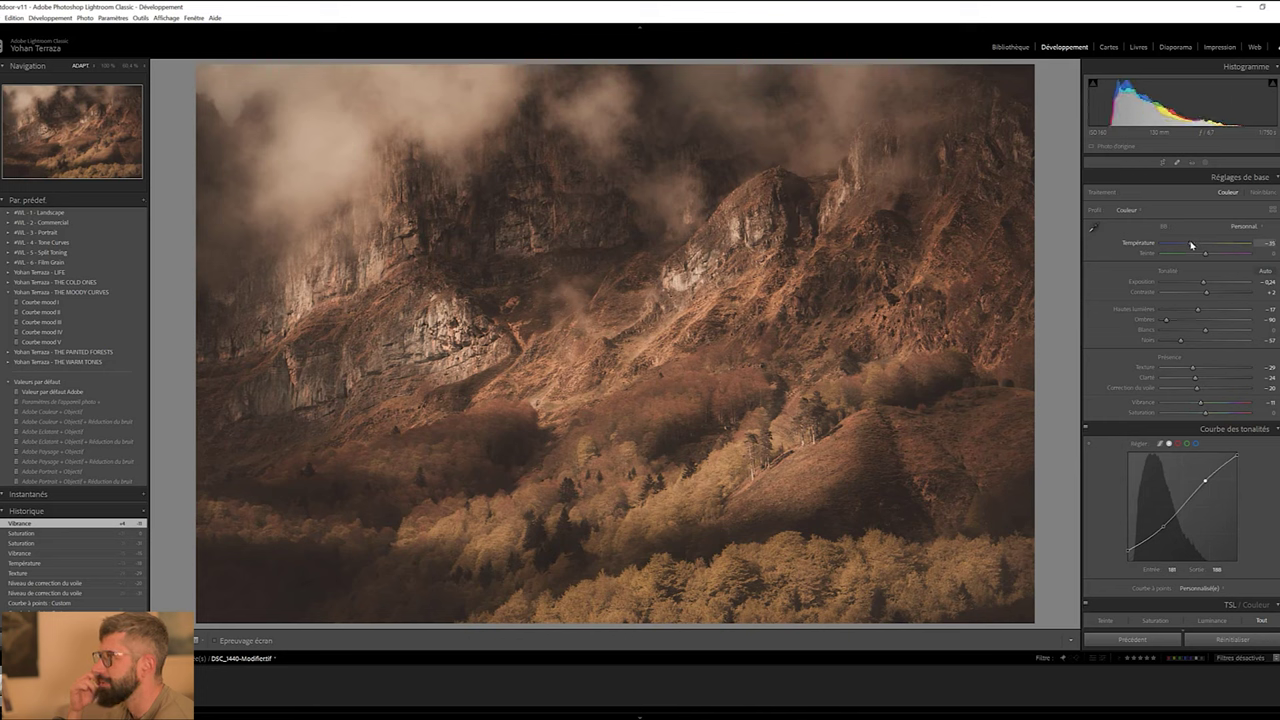
Warm the white balance slightly and shift the midtone colour-grade hue from orange toward yellow
left_click_drag(1194, 244, 1196, 244)
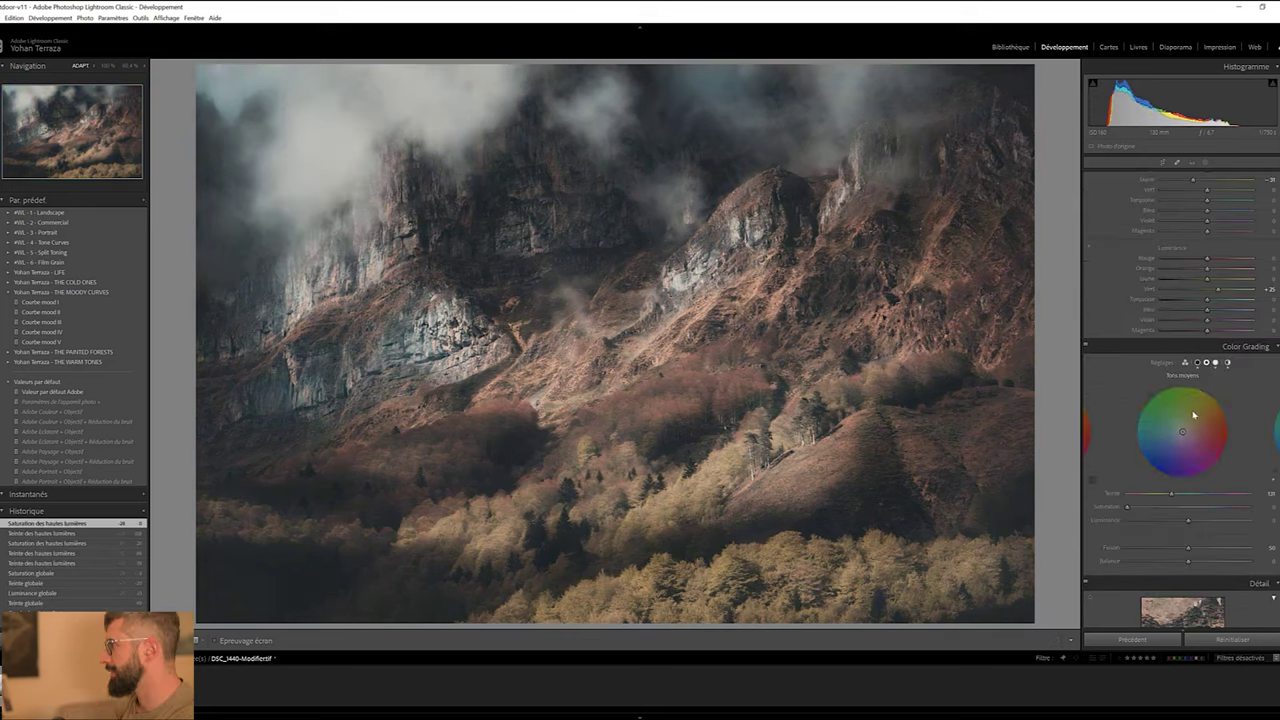
left_click_drag(1185, 417, 1185, 420)
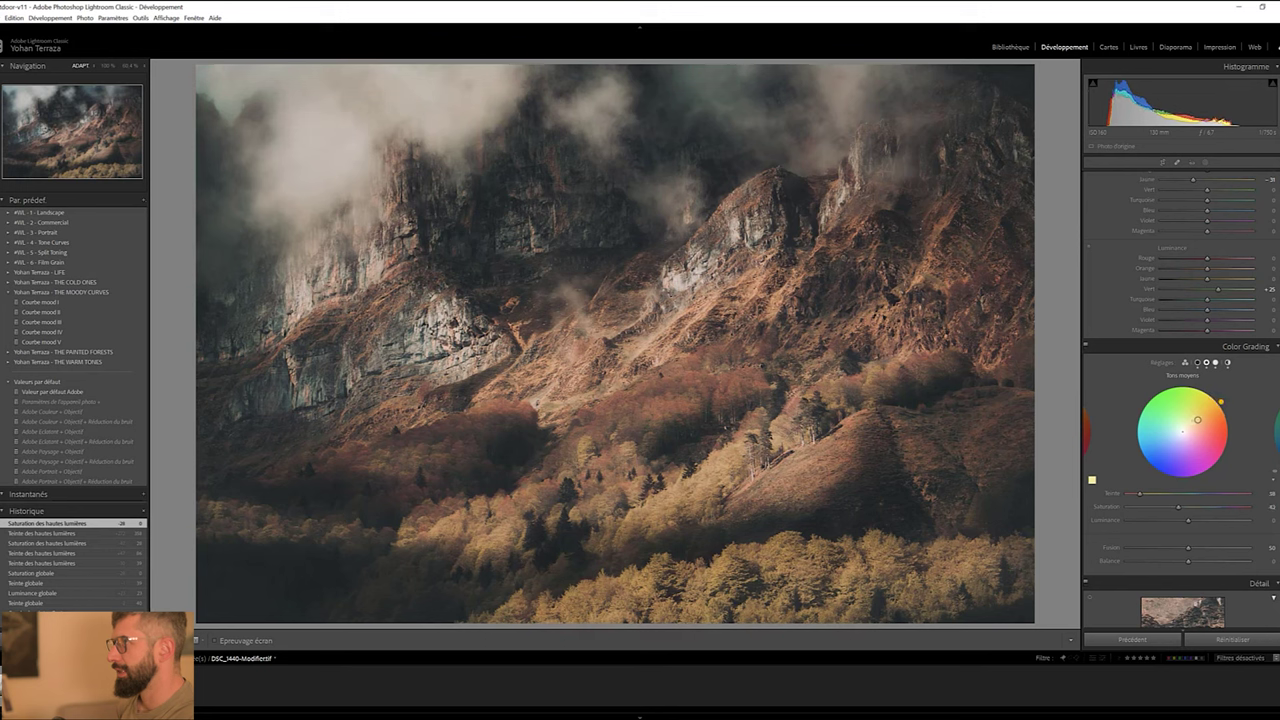
left_click(1224, 407)
left_click_drag(1227, 412, 1219, 400)
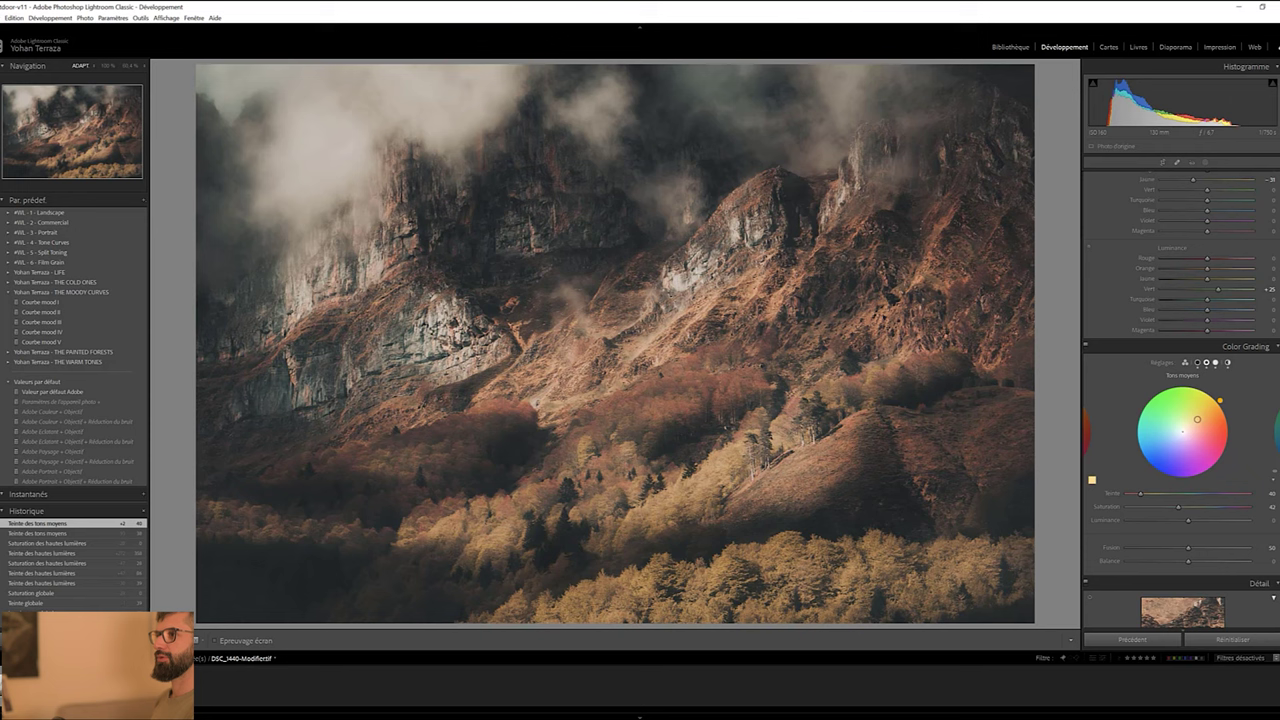
Undo the midtone and highlight colour-grading changes back to the radial mask edit
key("ctrl+z")
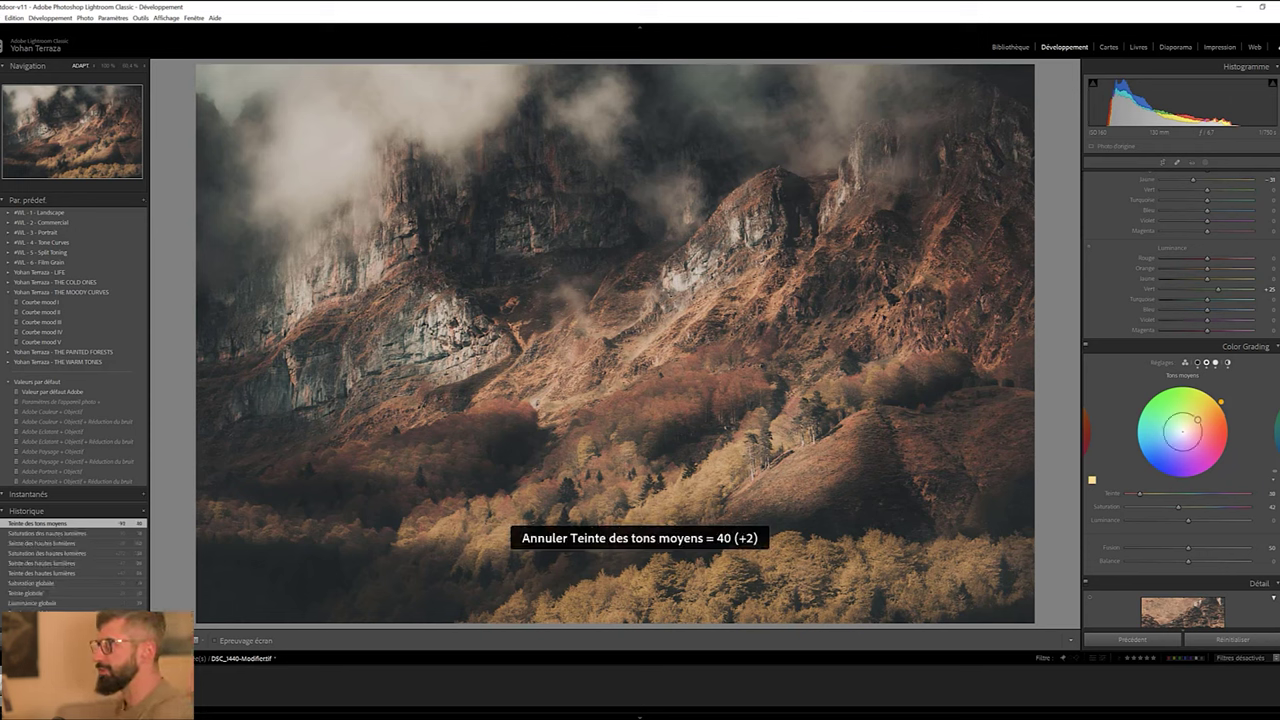
key("ctrl+z")
key("ctrl+z")
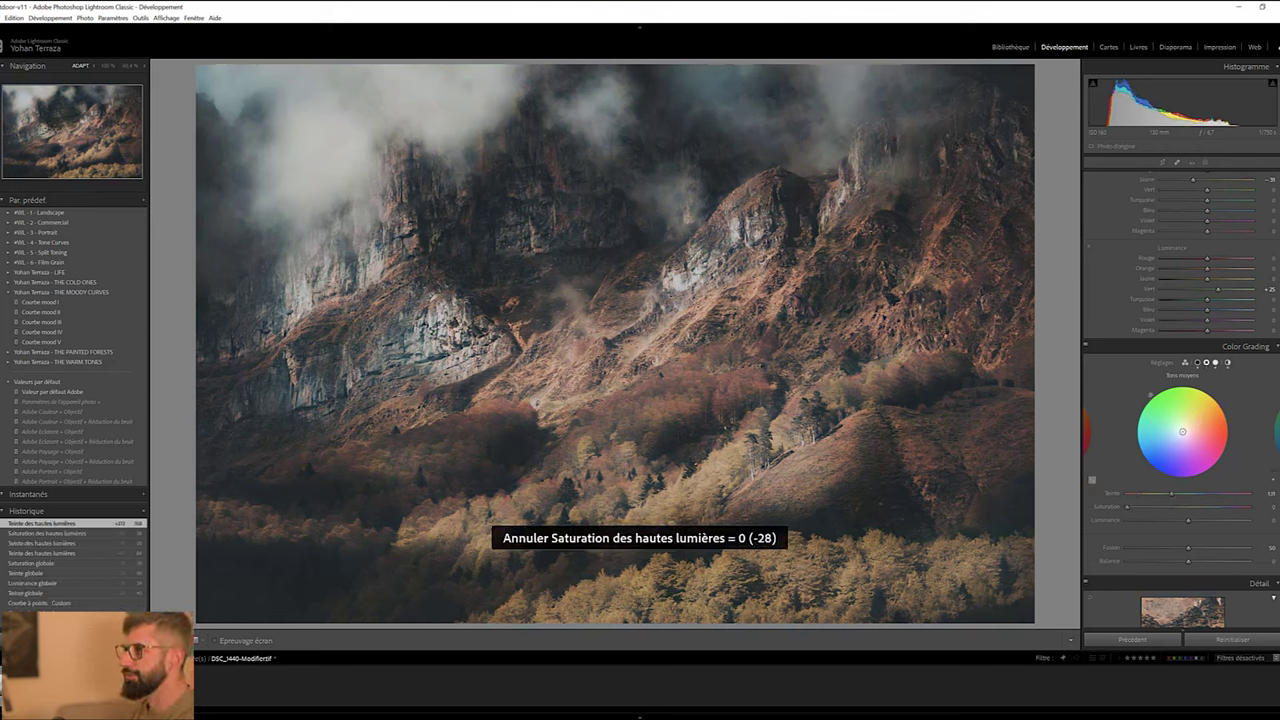
key("ctrl+z")
key("ctrl+z")
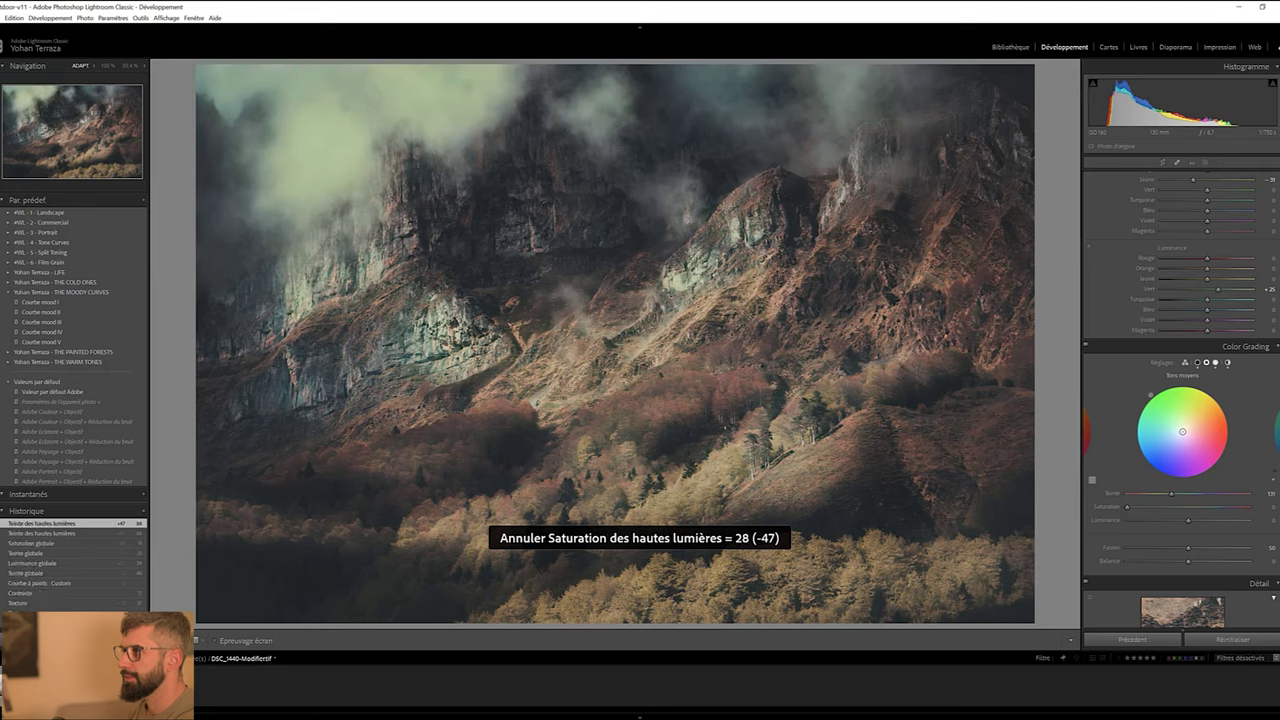
key("ctrl+z")
key("ctrl+z")
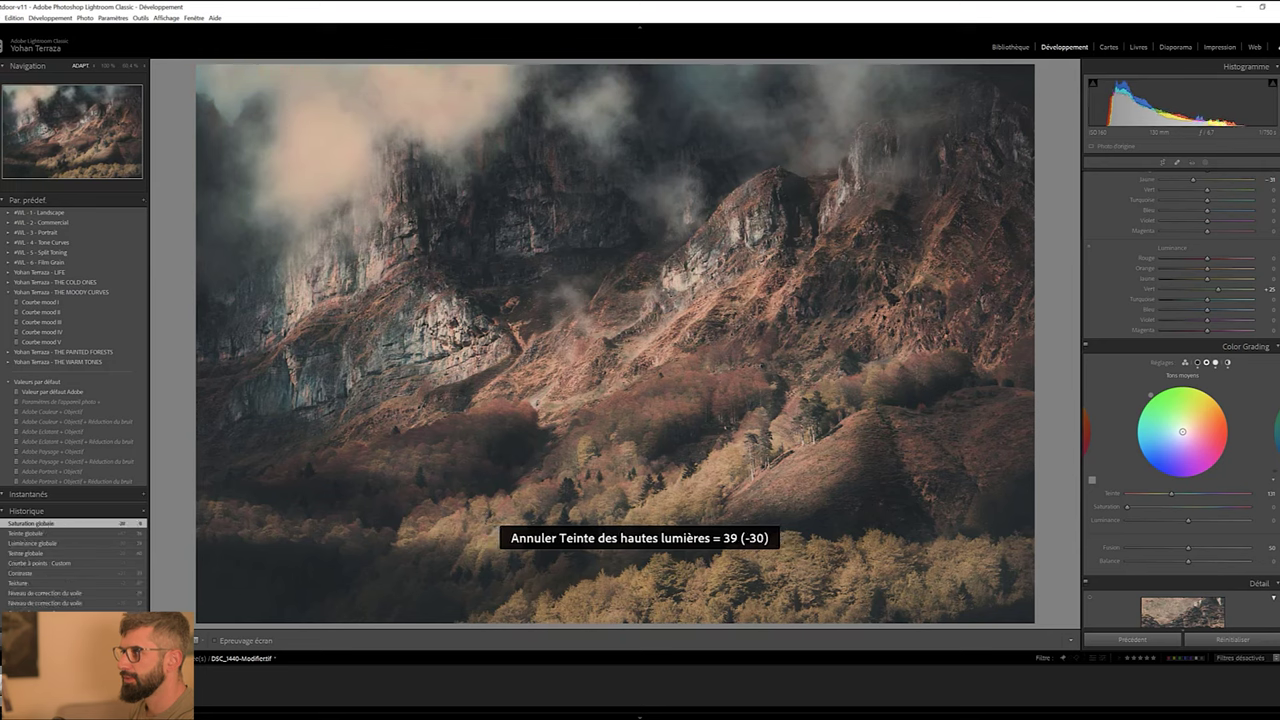
key("ctrl+z")
key("ctrl+z")
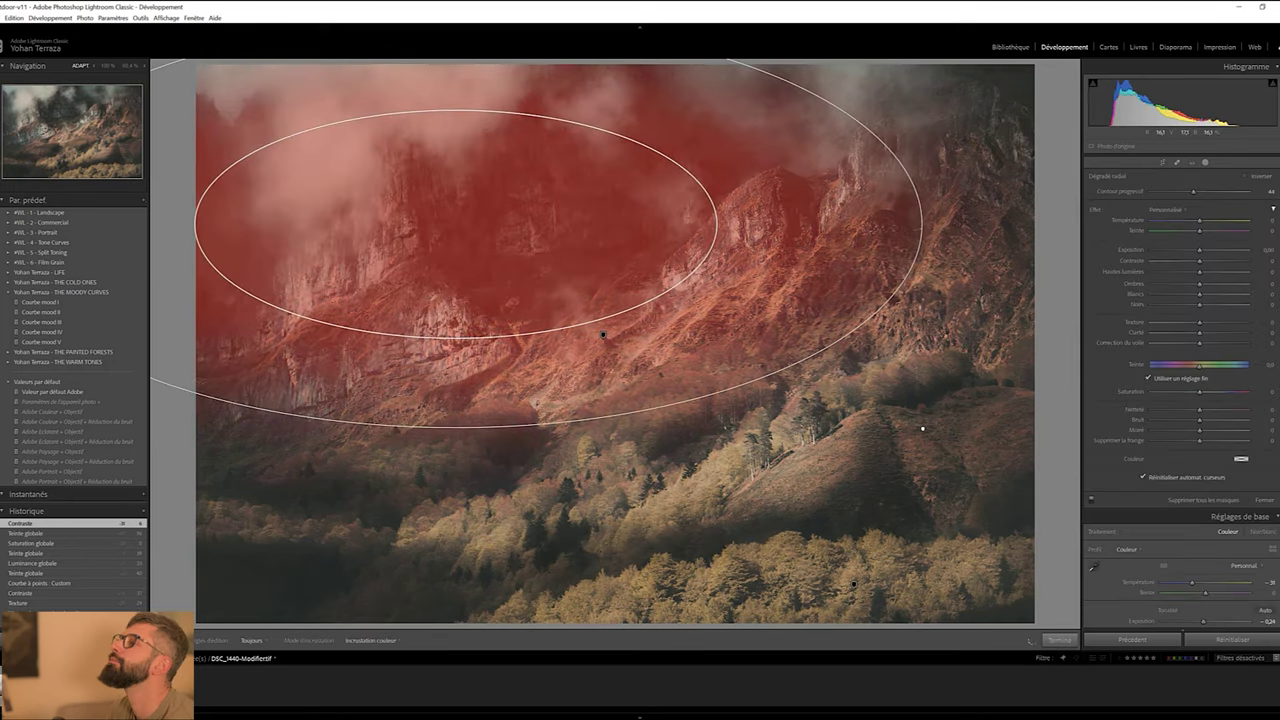
key("ctrl+z")
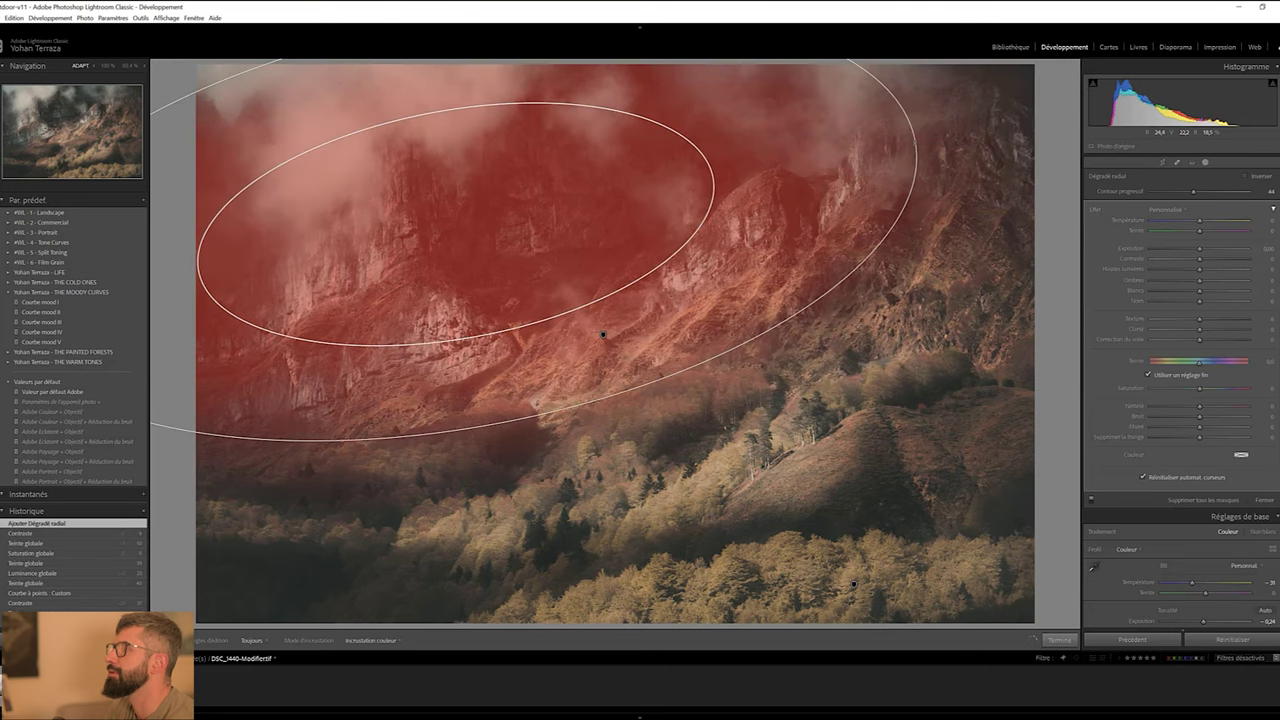
Restore the cliff radial mask, then brighten highlights, warm temperature and reduce haze inside it
key("ctrl+y")
key("ctrl+y")
key("o")
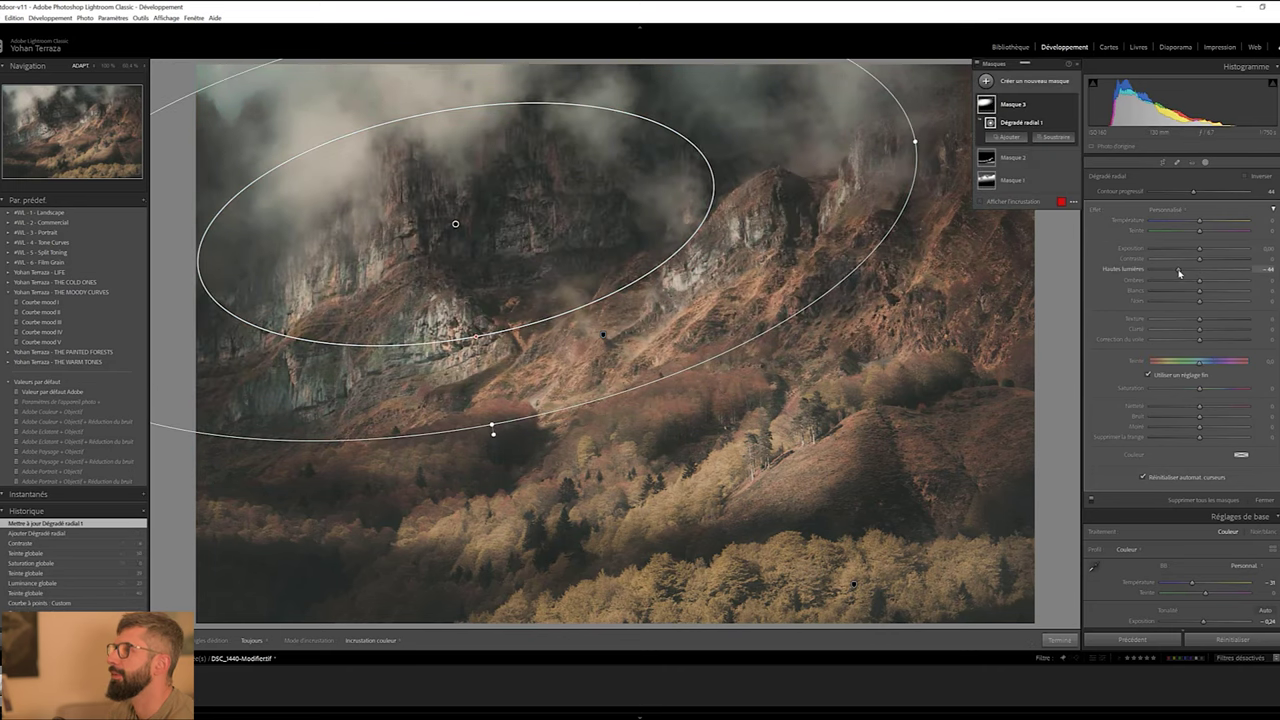
left_click_drag(1157, 271, 1155, 271)
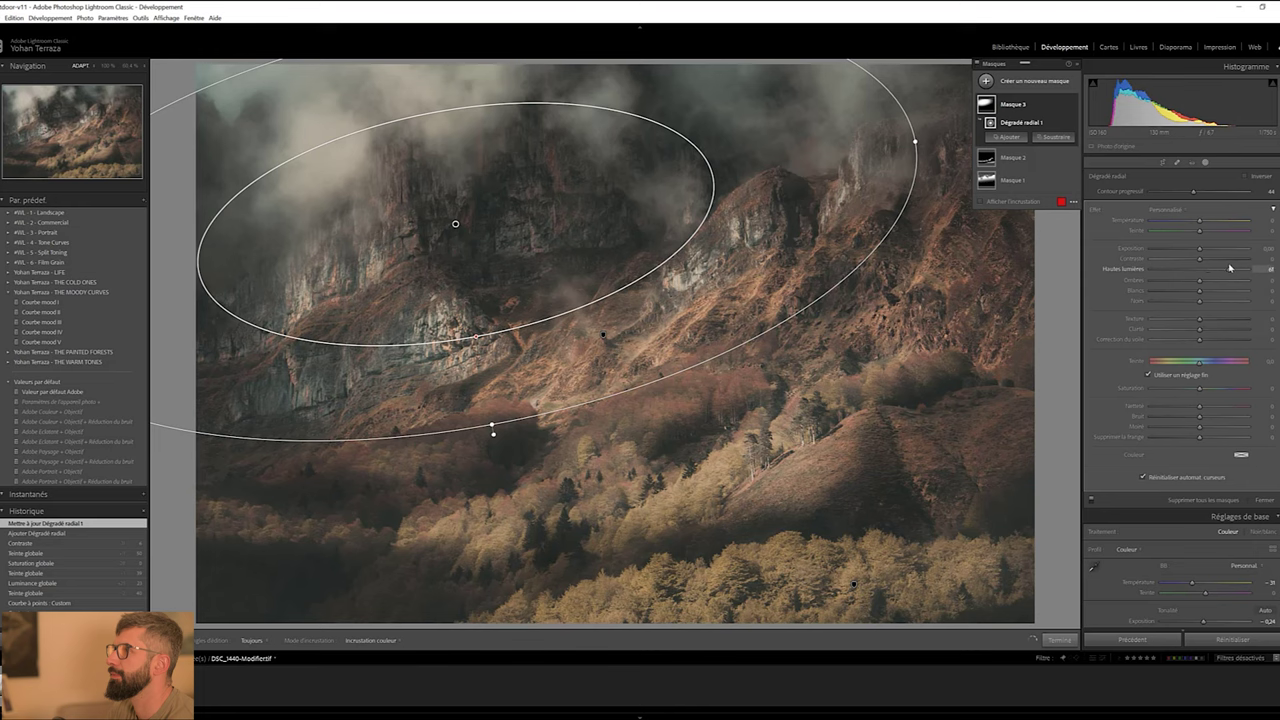
left_click(1230, 268)
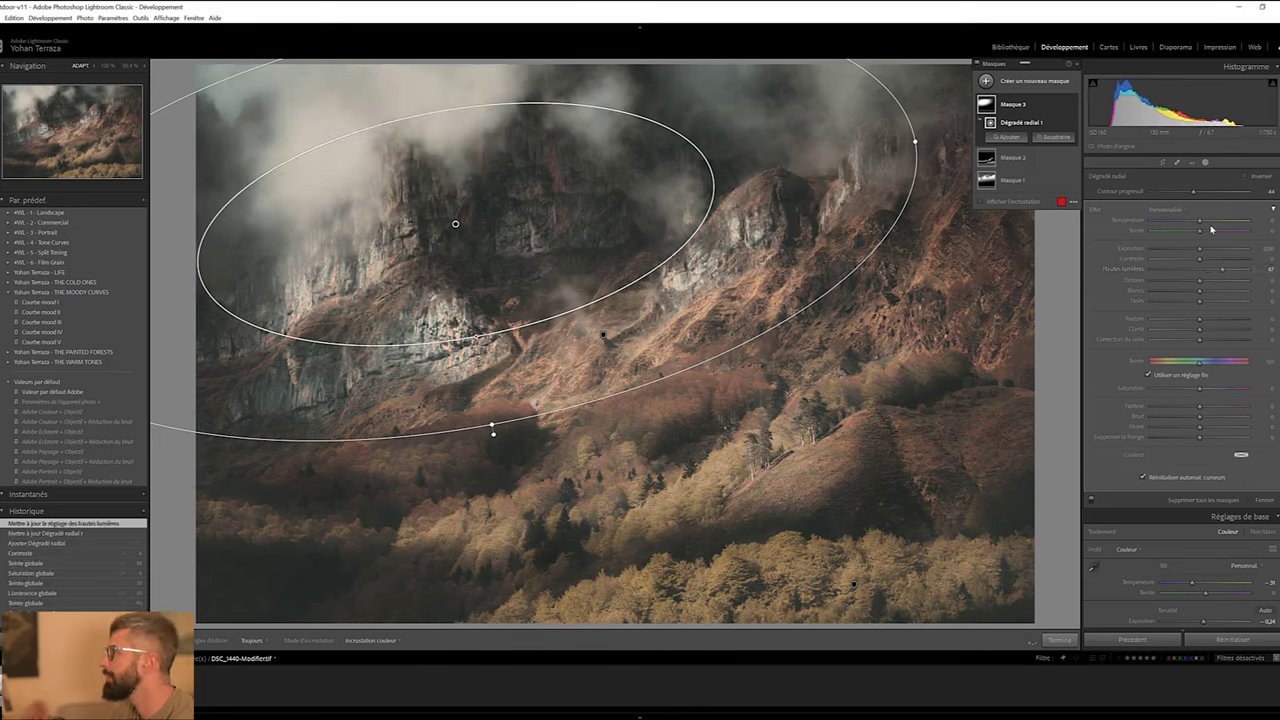
left_click(1206, 222)
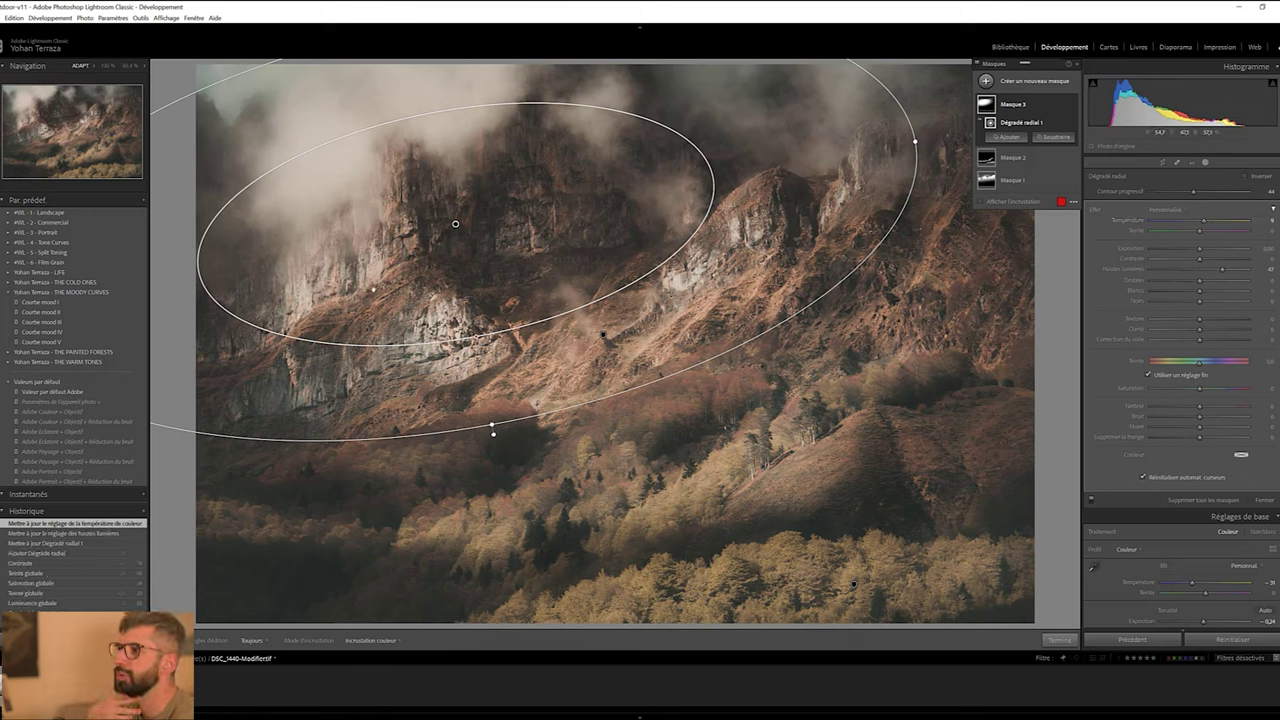
left_click_drag(1199, 340, 1189, 343)
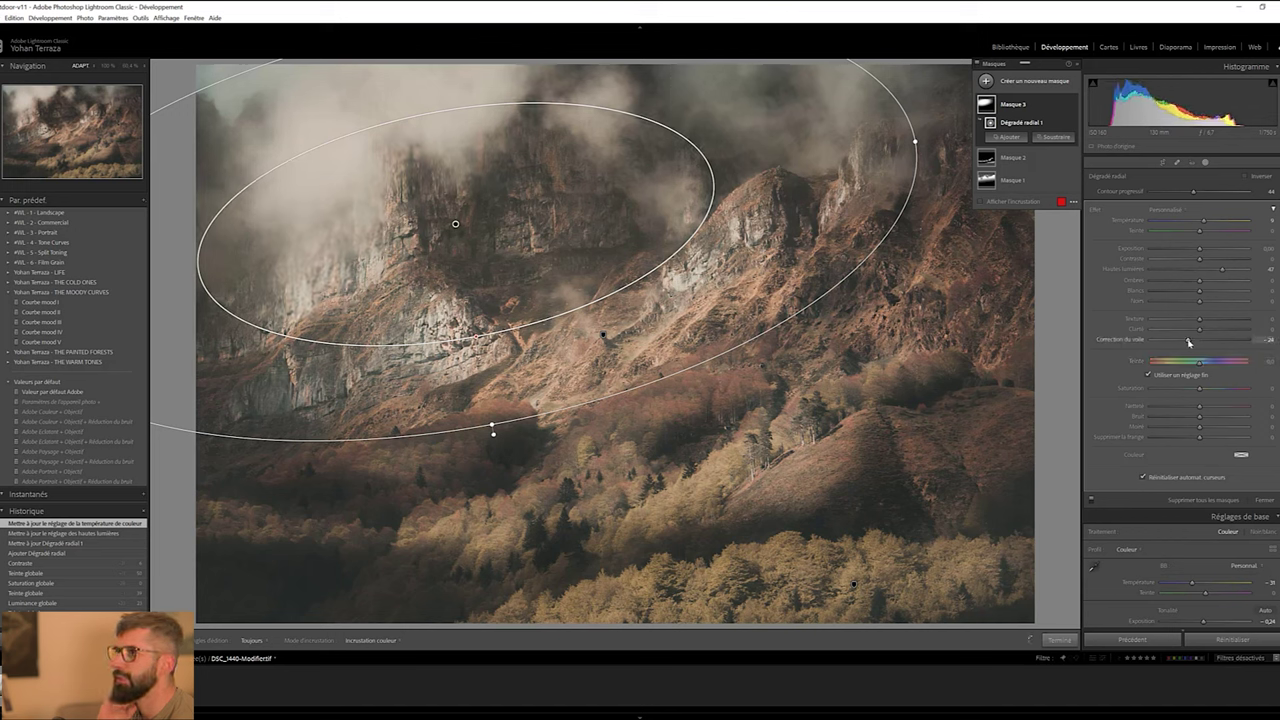
left_click_drag(1189, 343, 1205, 343)
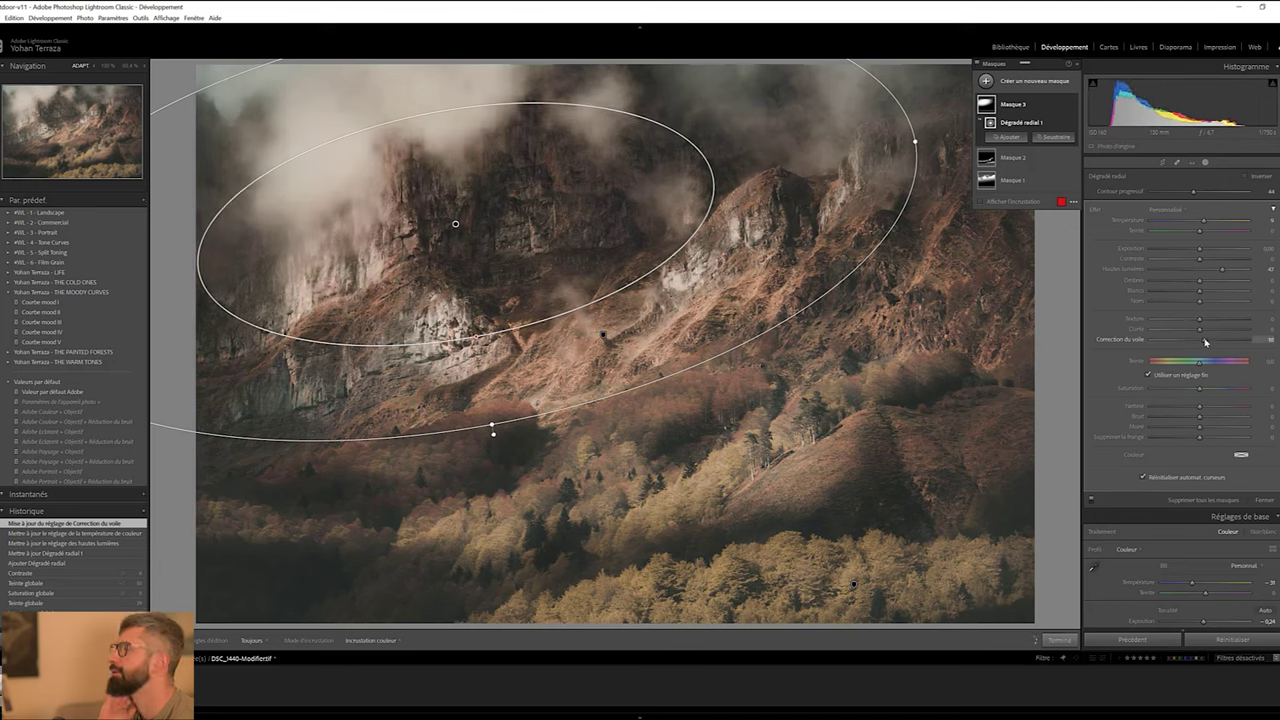
left_click(1264, 499)
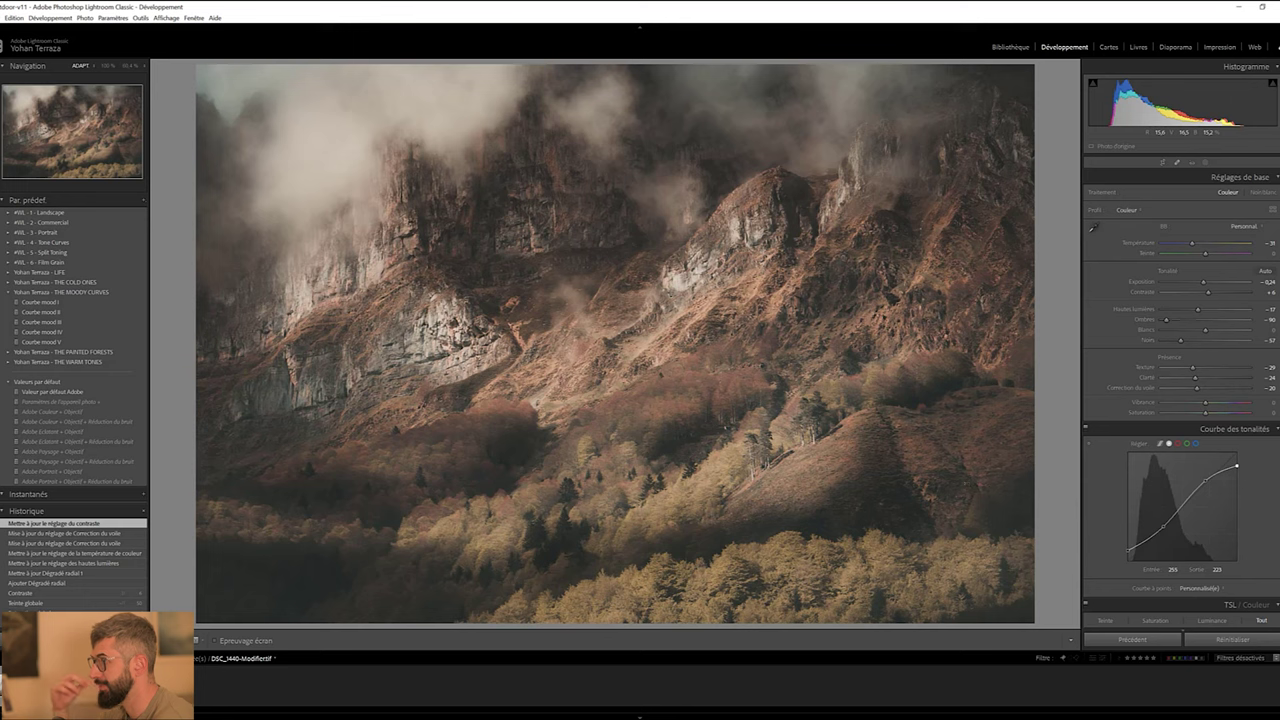
Select brush mask Masque 2, raise its whites, and close mask editing
key("shift+m")
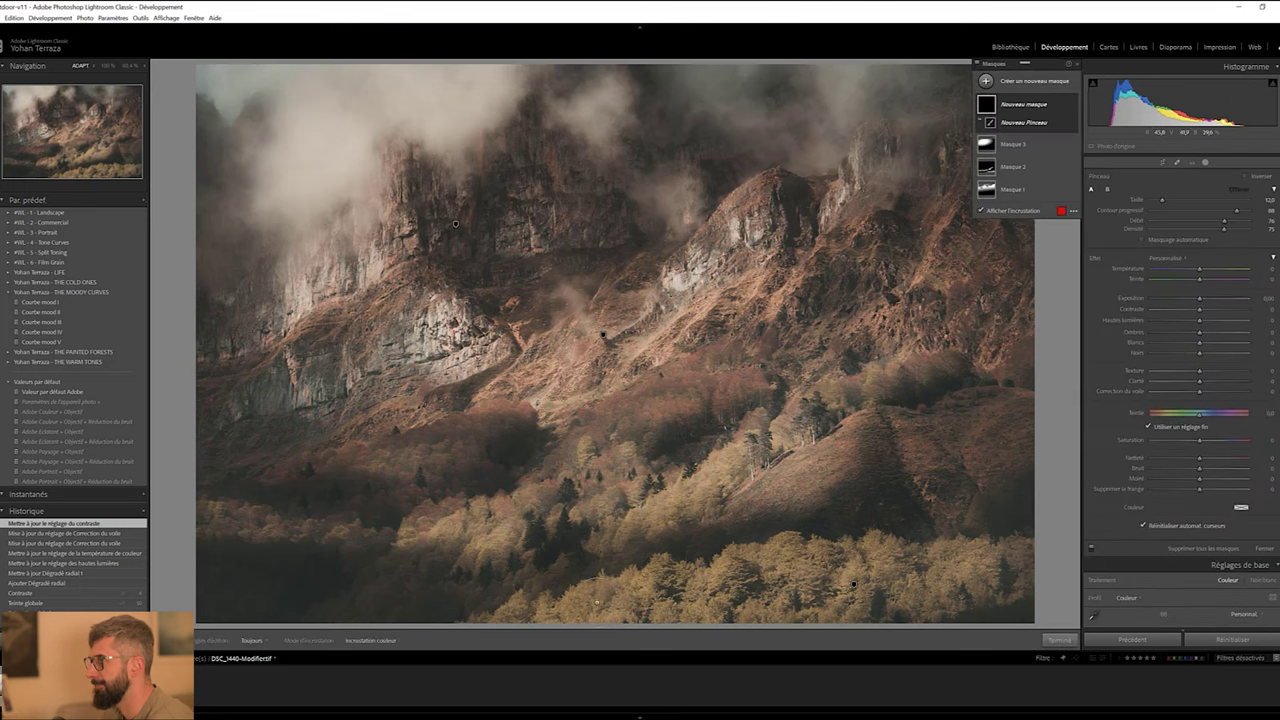
left_click(855, 586)
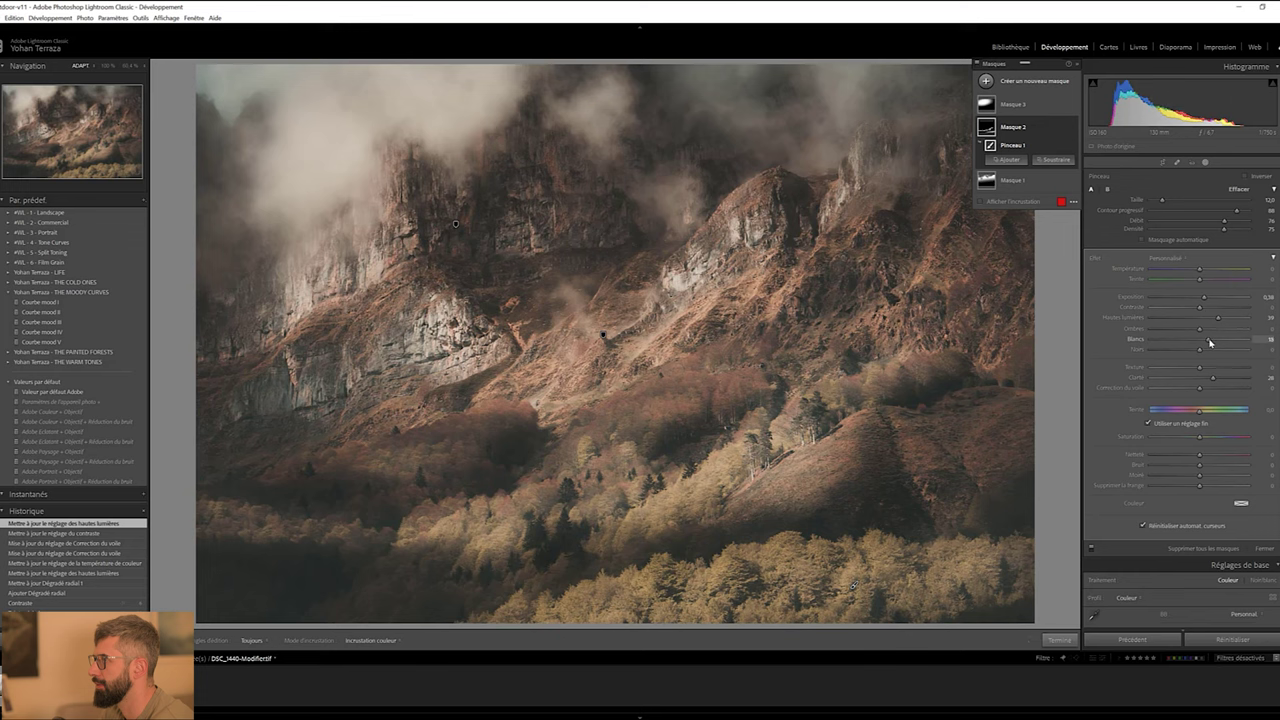
left_click(1058, 639)
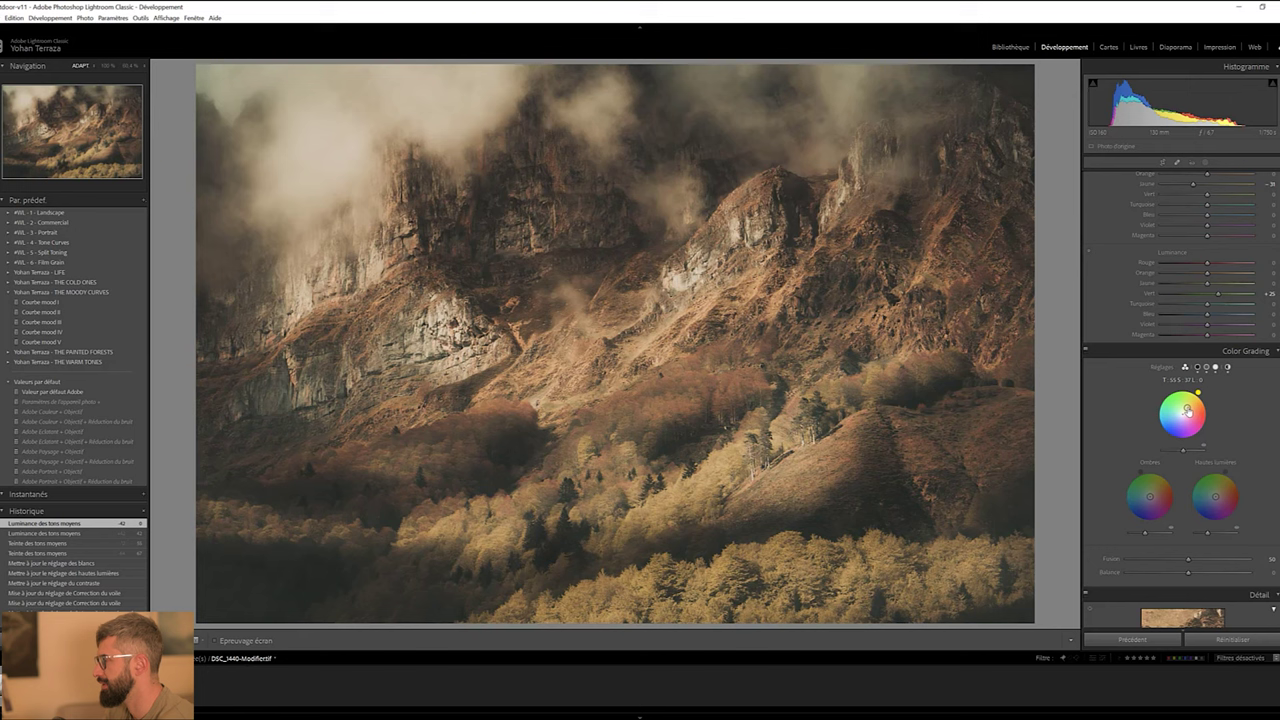
Lower midtone grading saturation, lift the tone-curve black point to fade shadows, and set Dehaze +7
left_click_drag(1185, 413, 1112, 423)
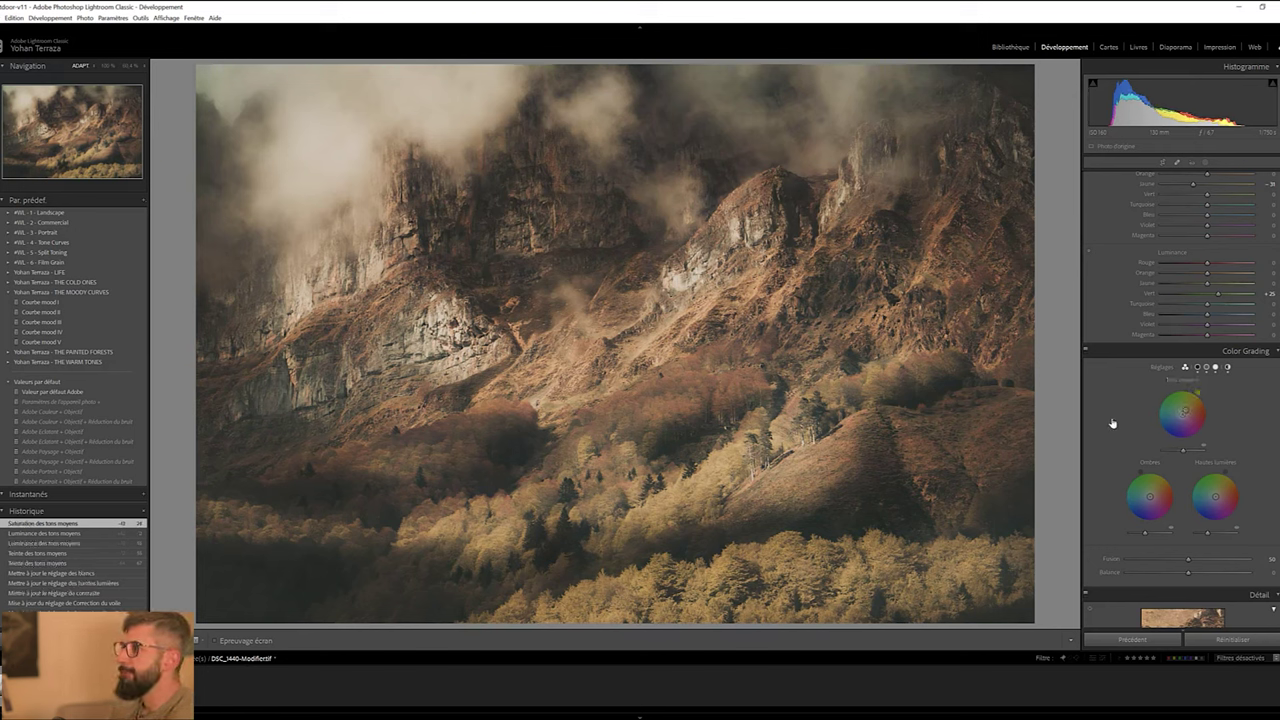
scroll(1122, 432, "up", 5)
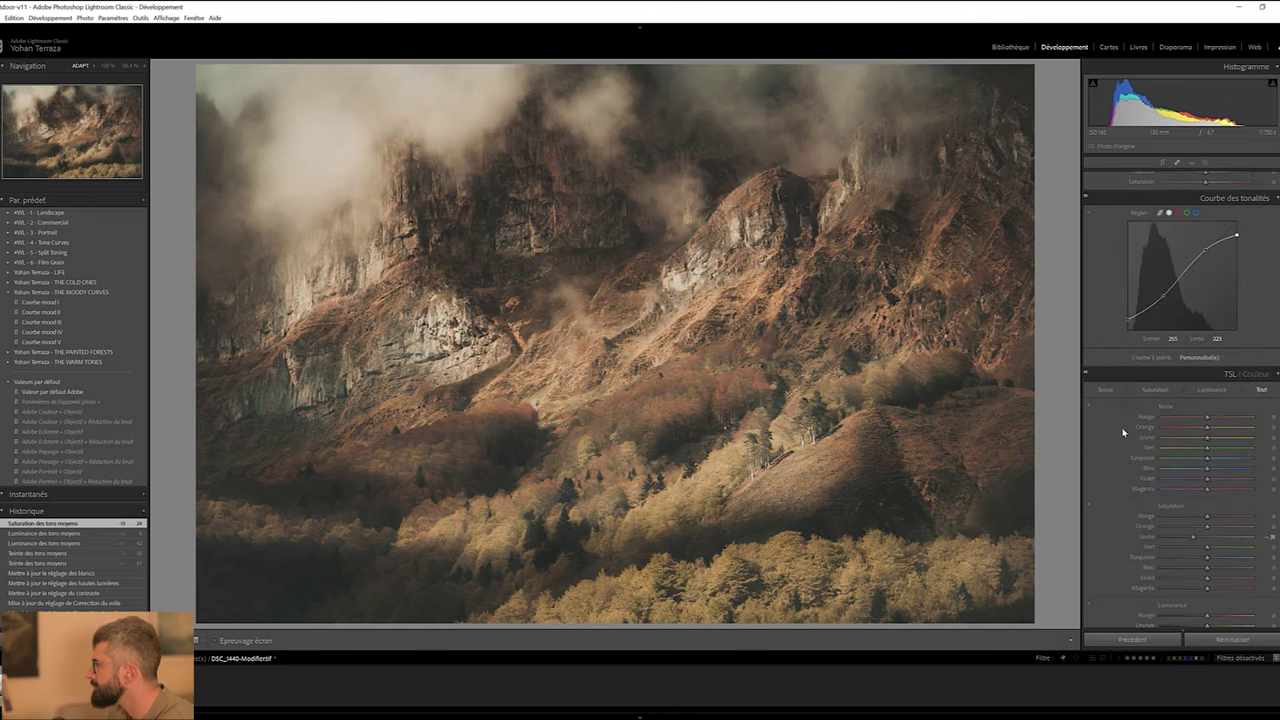
left_click_drag(1127, 320, 1127, 317)
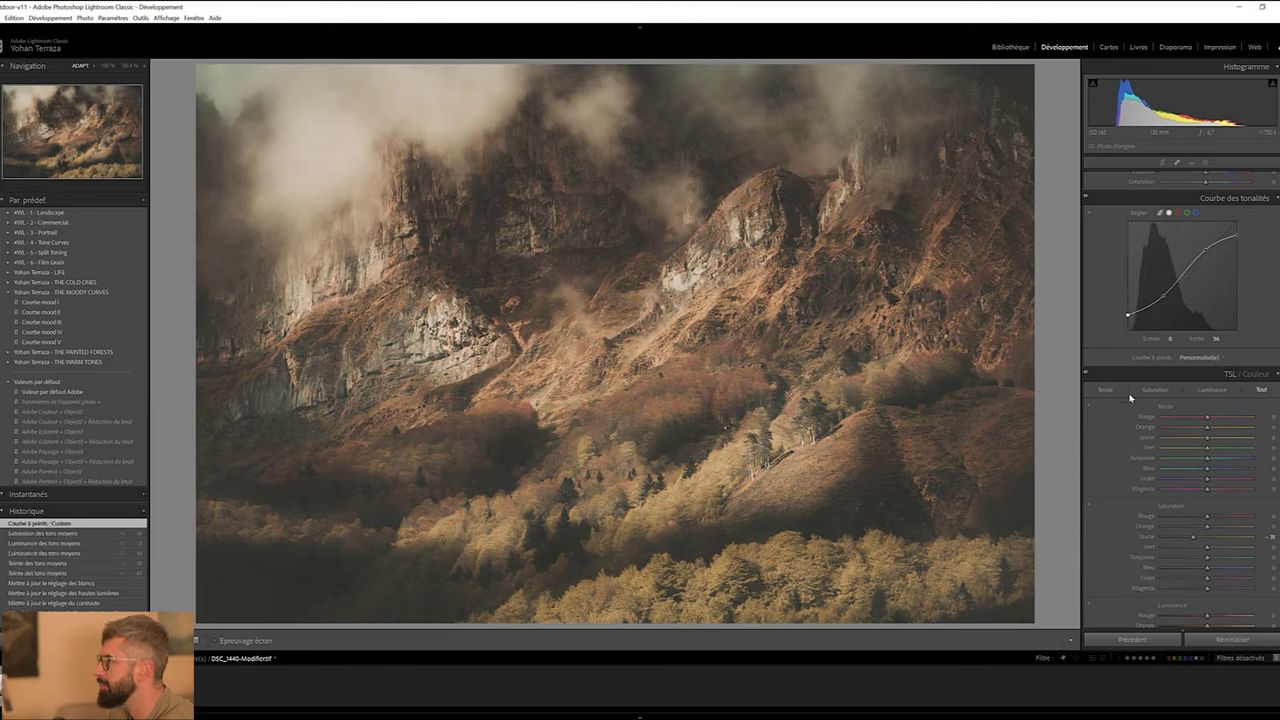
scroll(1120, 454, "up", 5)
left_click_drag(1200, 388, 1208, 388)
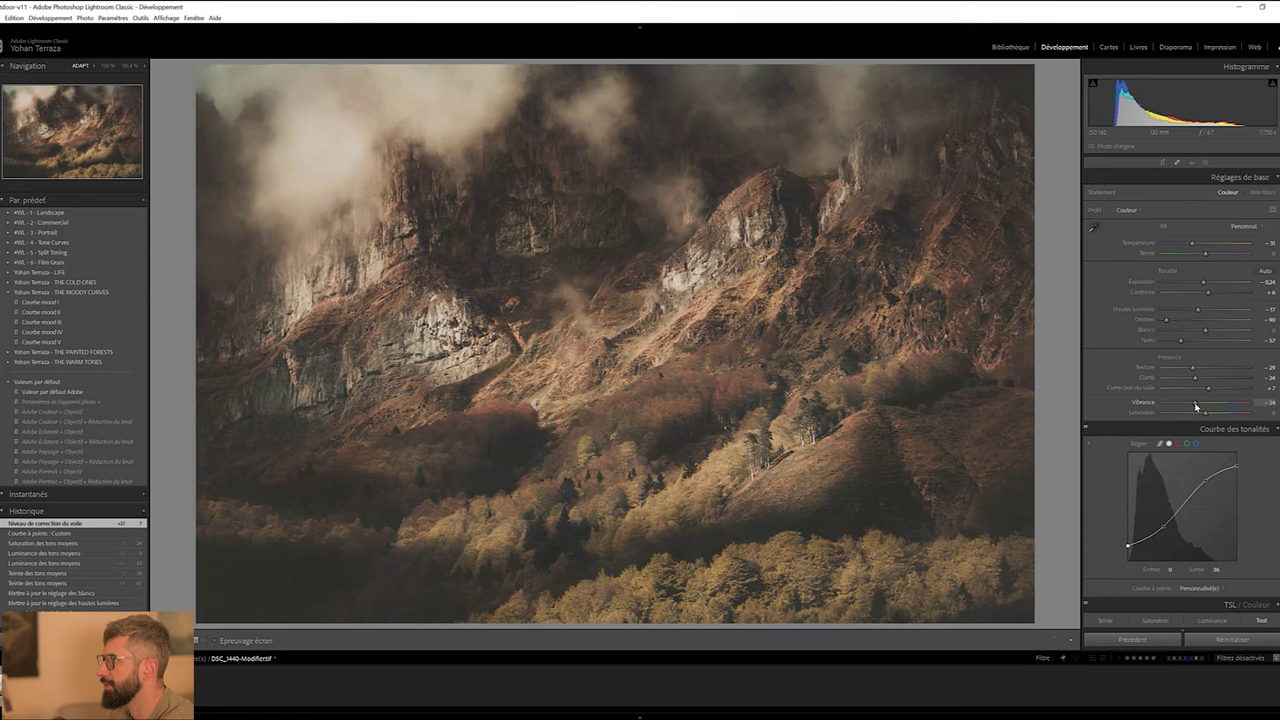
Retune vibrance, lift shadows to about −45, and deepen the blacks across the photo
left_click_drag(1196, 406, 1195, 404)
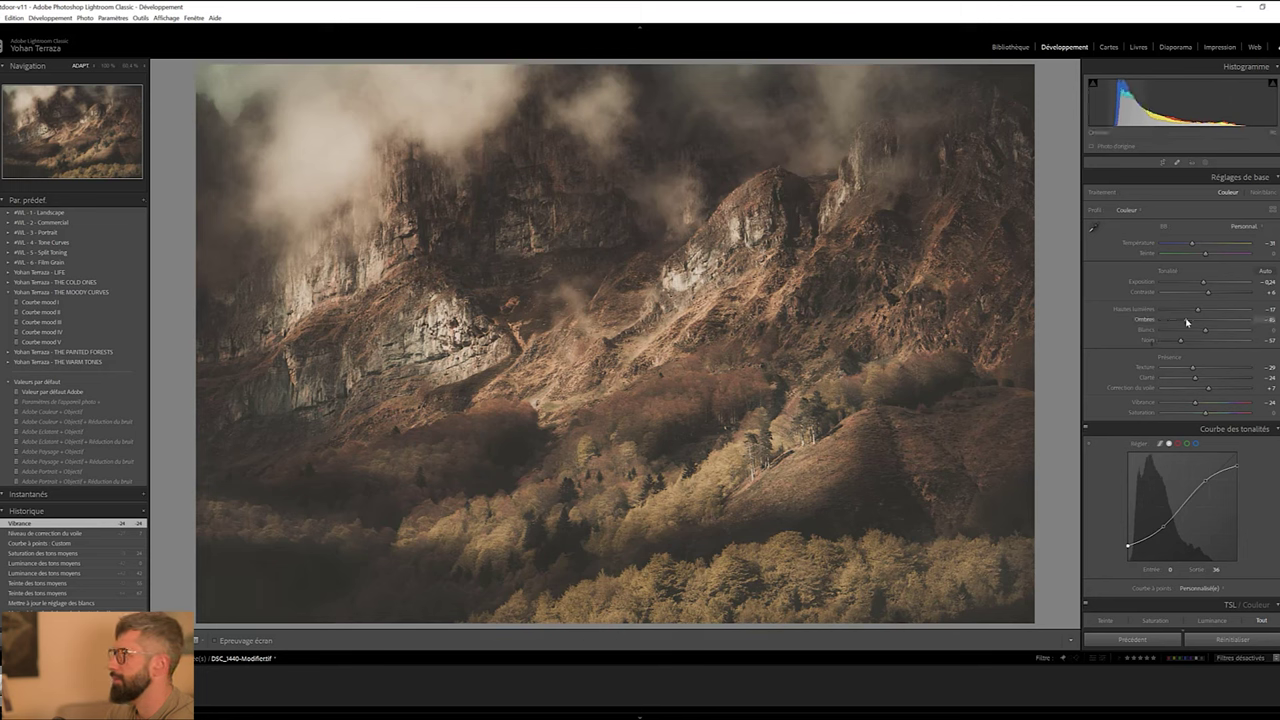
left_click_drag(1187, 321, 1186, 321)
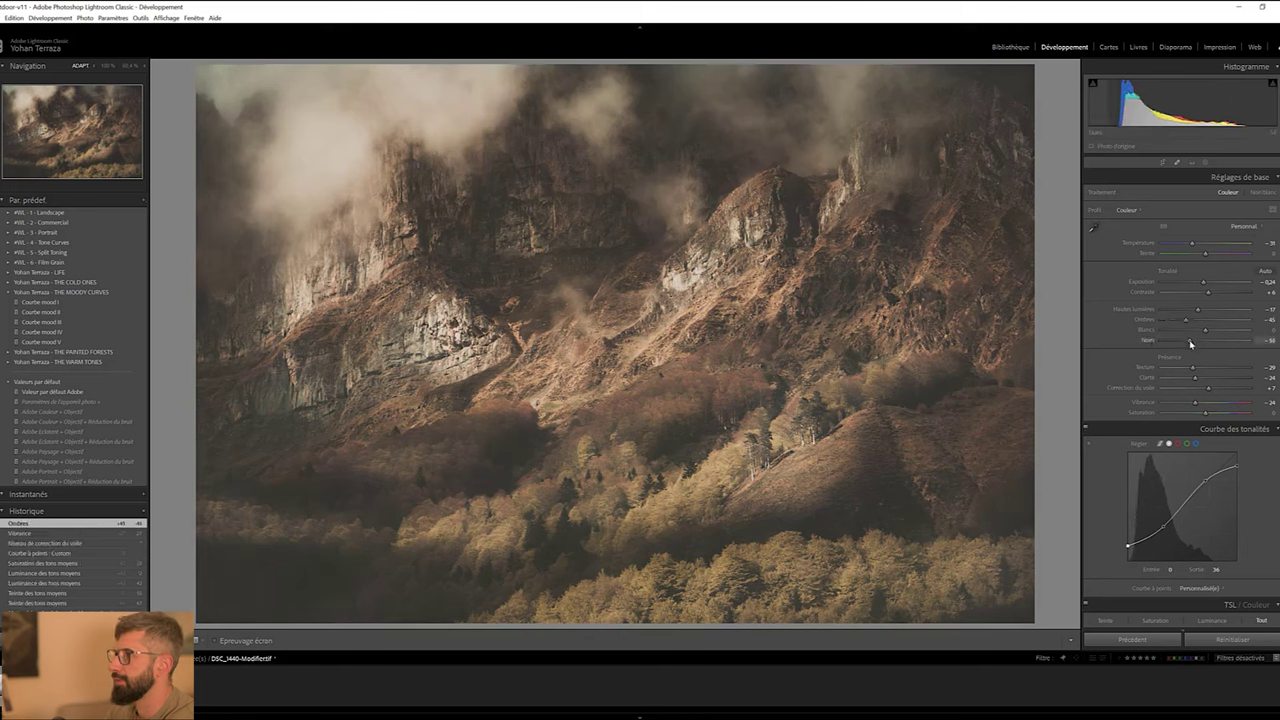
left_click_drag(1178, 343, 1189, 377)
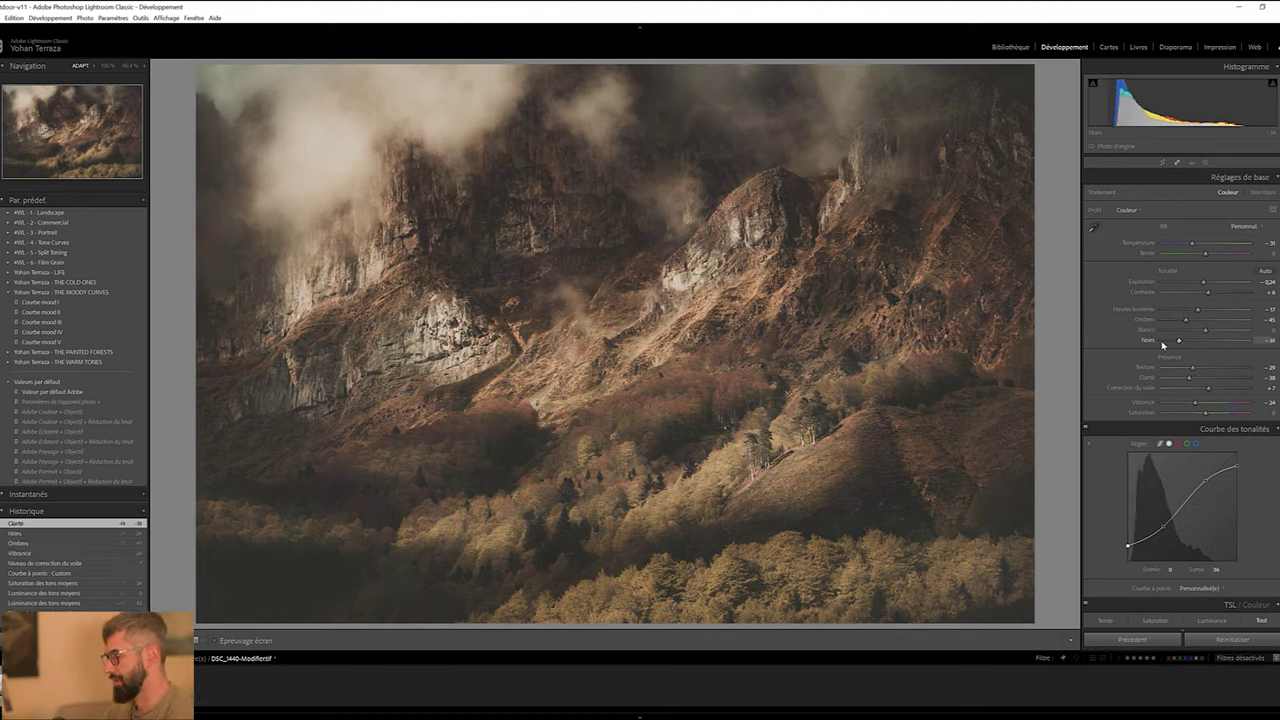
Paint a brush mask at exposure 0.60 over the central peak, slopes and lower-left rock face
key("k")
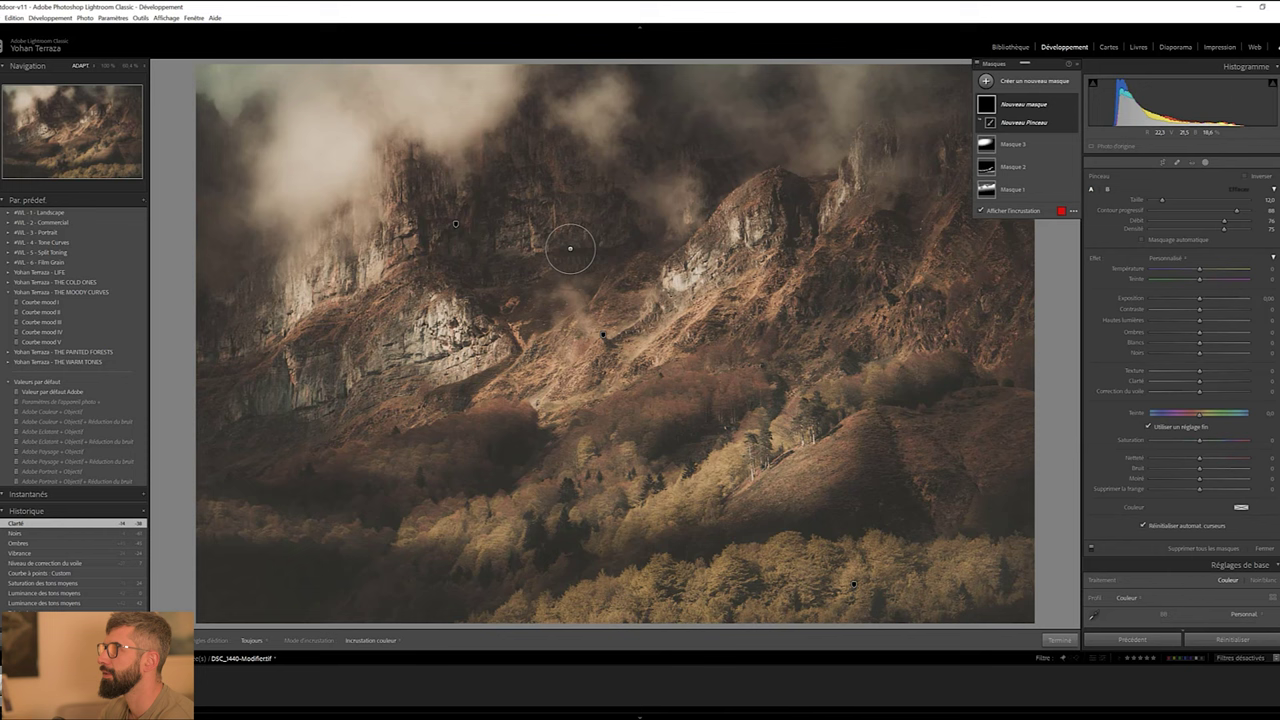
scroll(678, 294, "up", 3)
left_click_drag(1200, 298, 1204, 298)
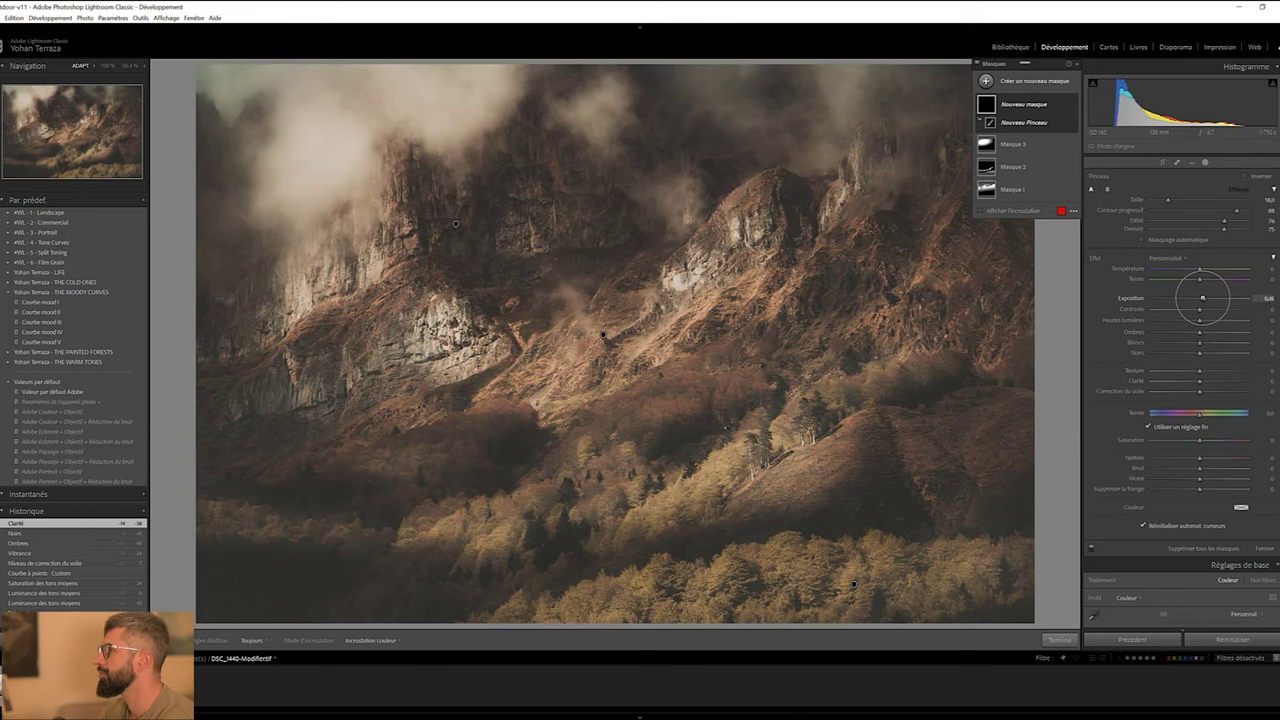
left_click_drag(779, 309, 826, 299)
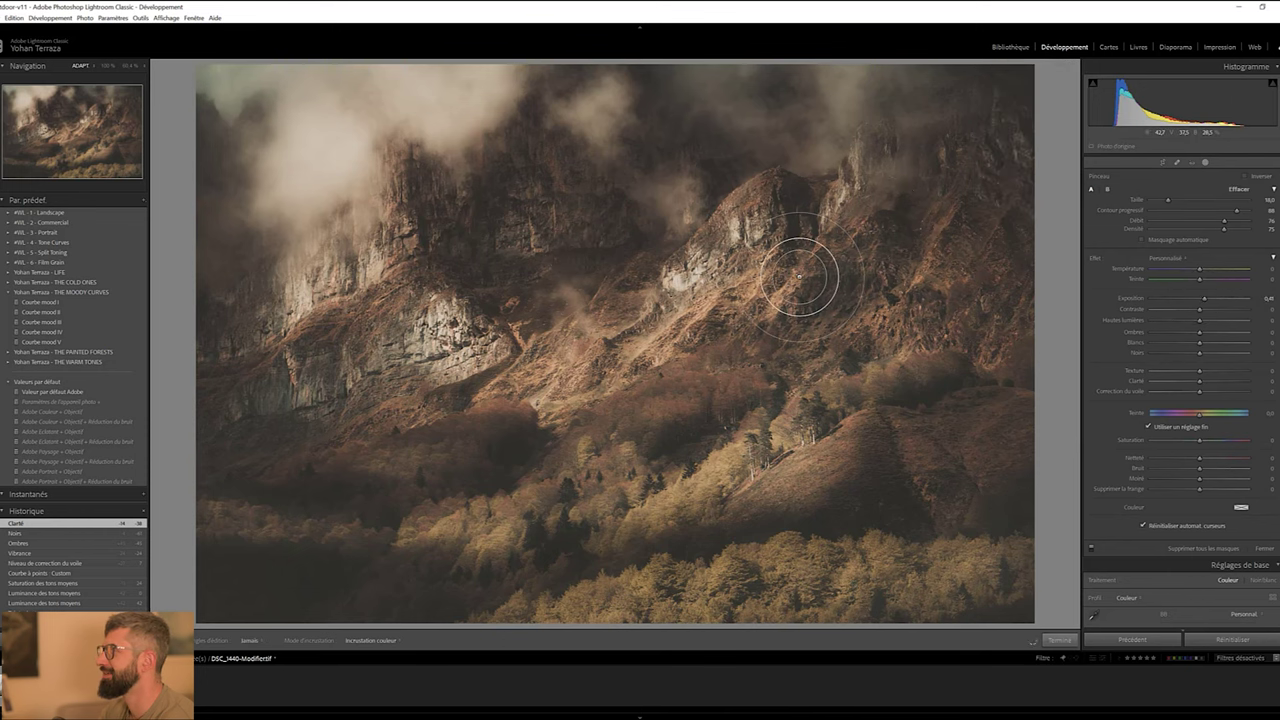
left_click_drag(826, 299, 960, 270)
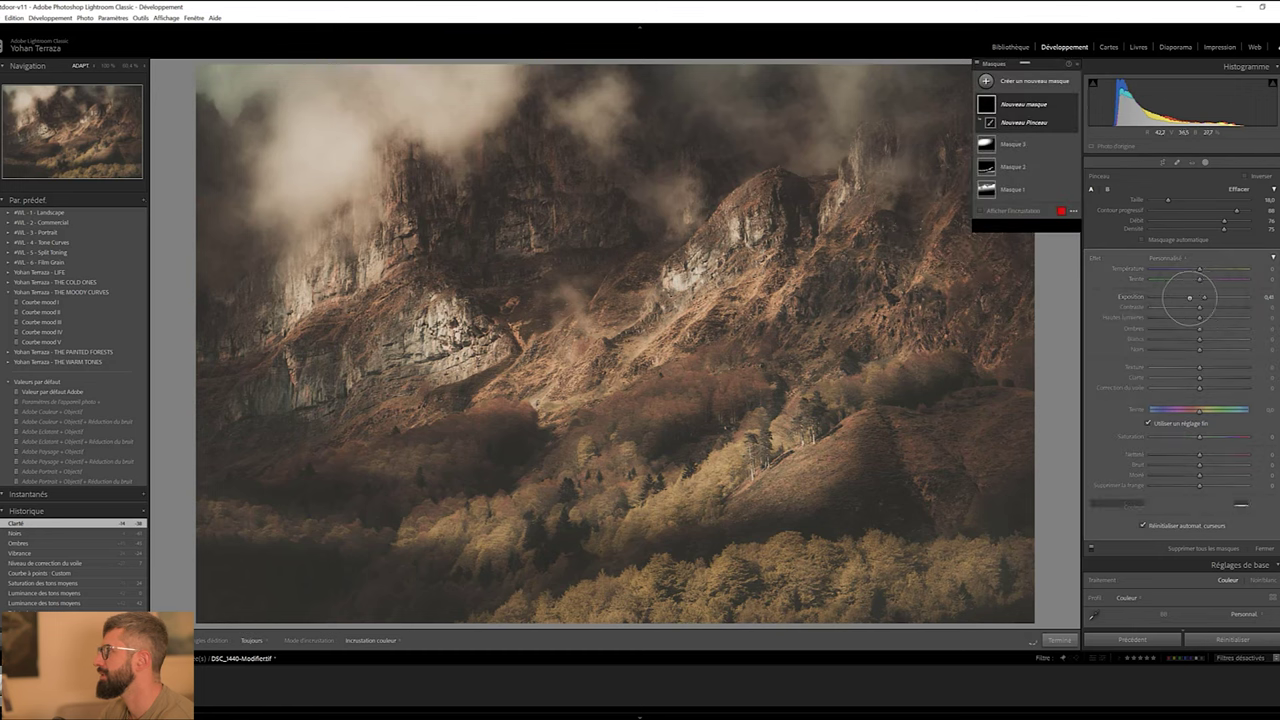
left_click_drag(1204, 297, 1208, 297)
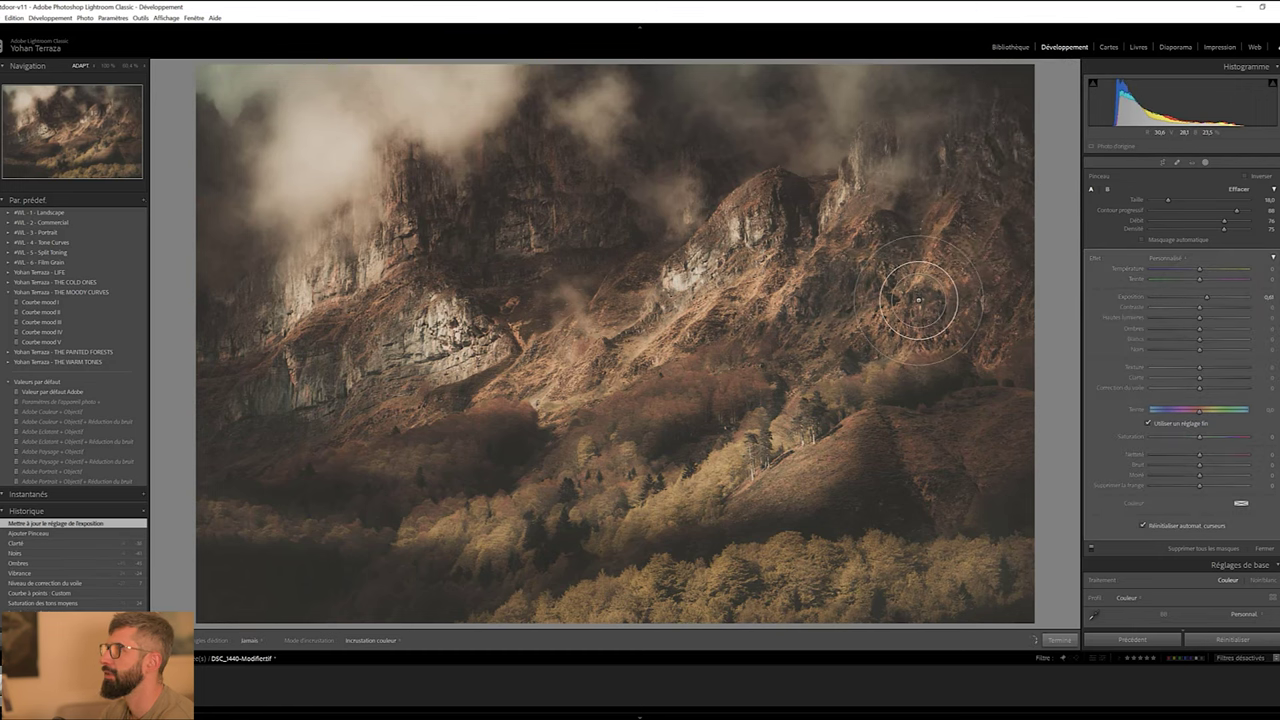
left_click_drag(885, 296, 825, 285)
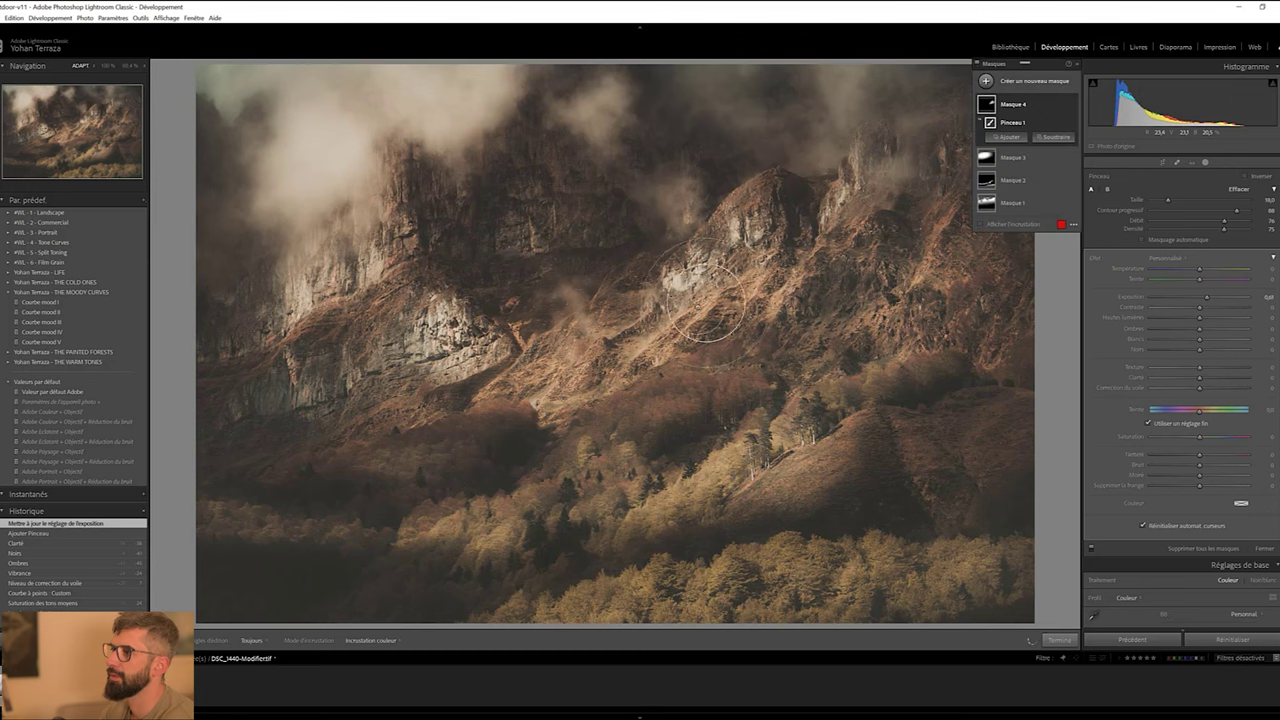
key("h")
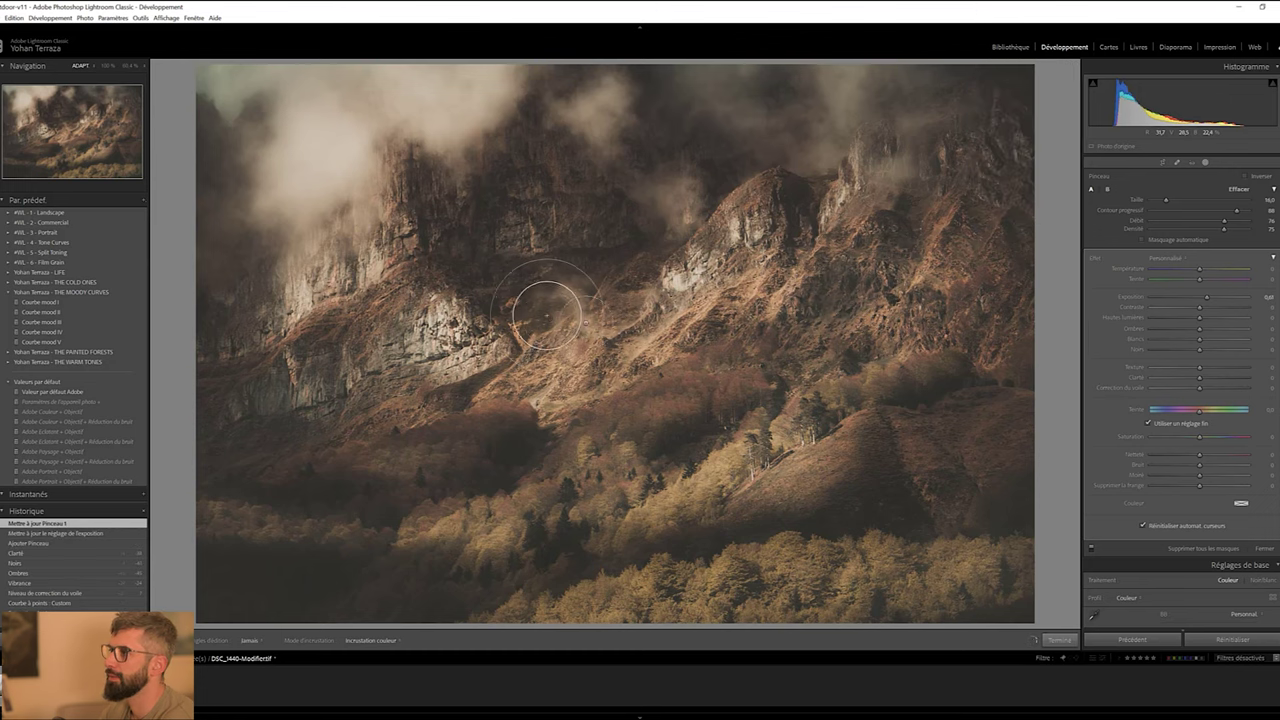
key("h")
left_click_drag(260, 290, 435, 395)
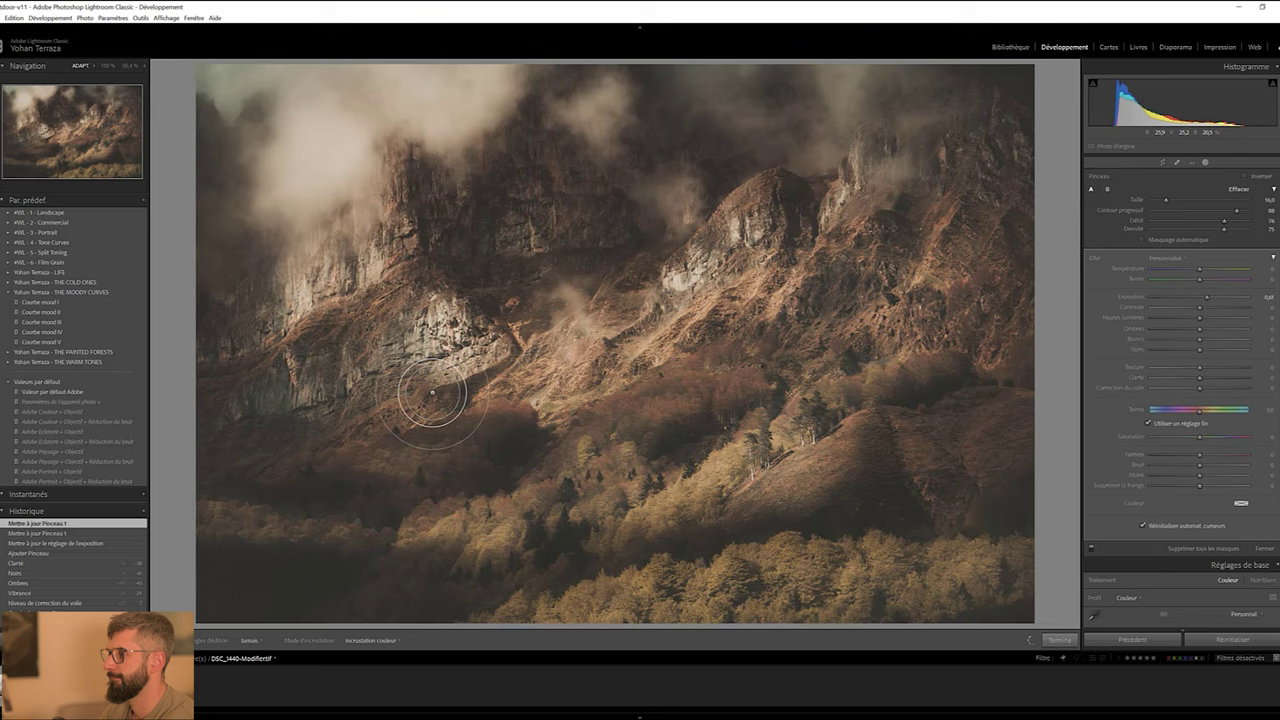
Close the brush mask and draw a new linear gradient down from the mountain tops
left_click(1059, 639)
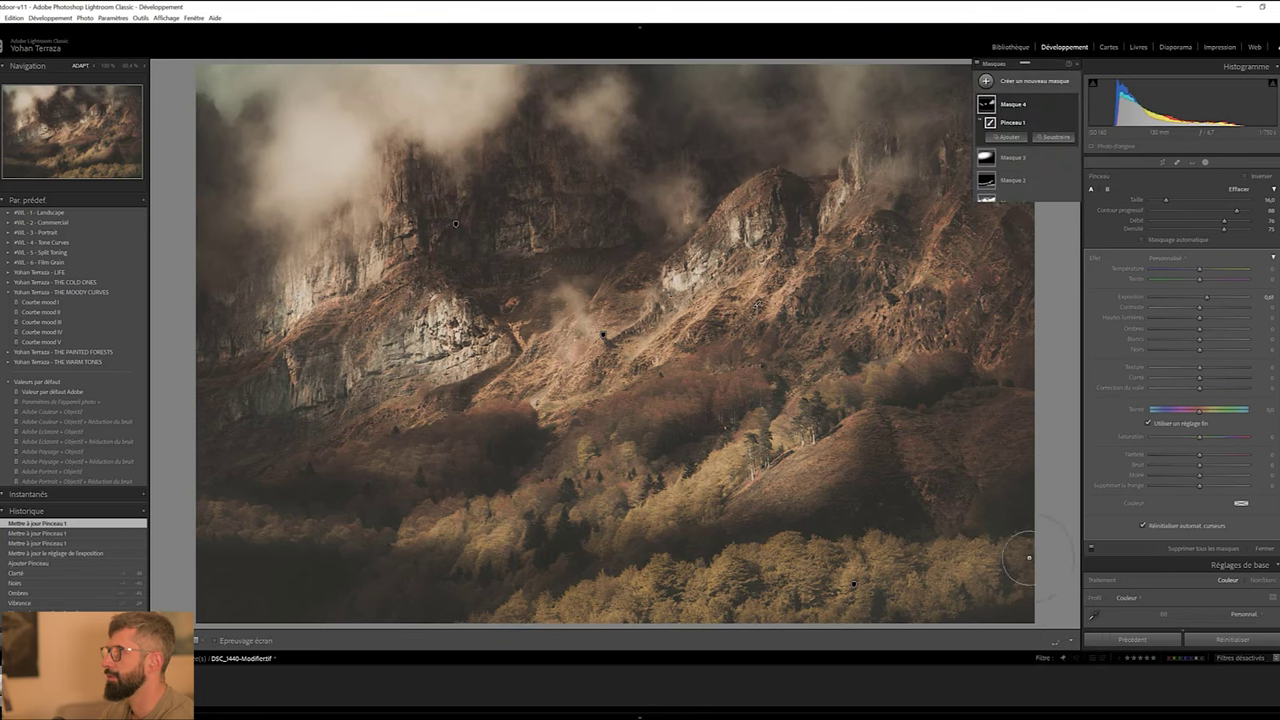
left_click(1205, 162)
left_click(1010, 135)
mouse_move(598, 125)
left_mouse_down()
mouse_move(605, 330)
mouse_move(626, 390)
left_mouse_up()
Extend Masque 5 to mid-photo with contrast about −40, deeper blacks, brighter highlights, more clarity, lower whites
left_click_drag(1199, 233, 1205, 231)
mouse_move(1180, 242)
left_click_drag(1180, 242, 1178, 242)
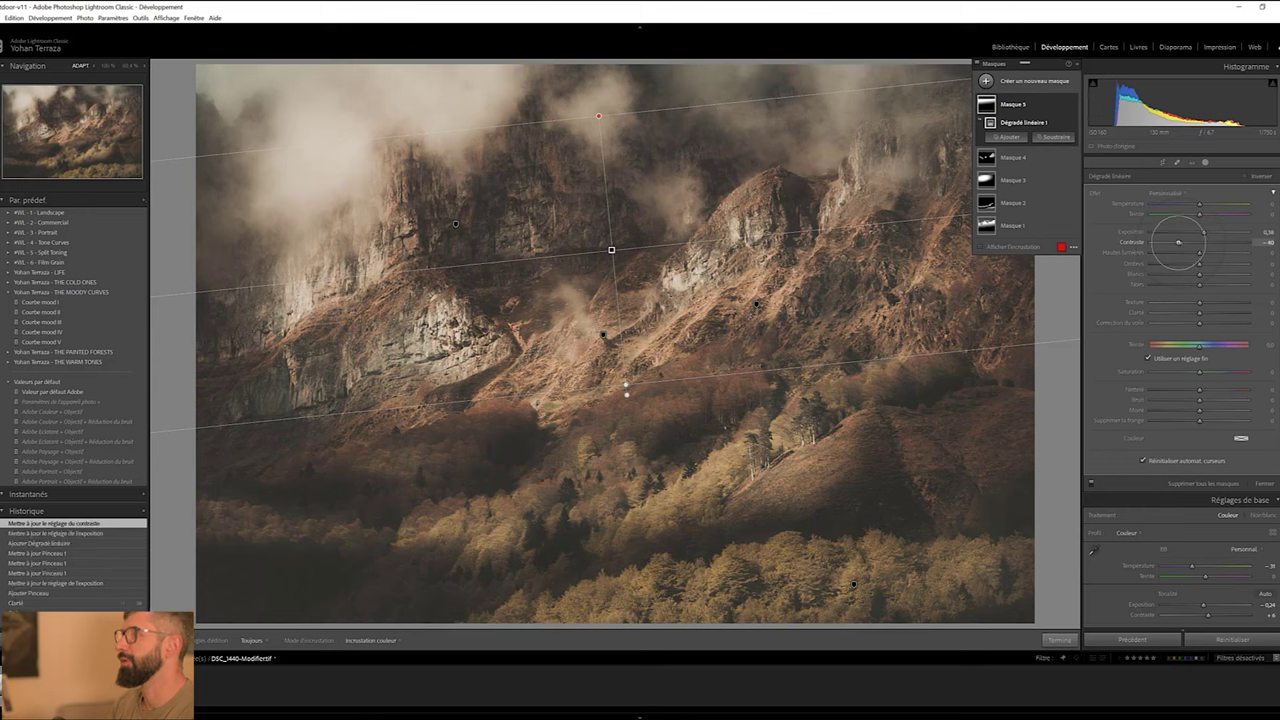
left_click_drag(1192, 285, 1187, 286)
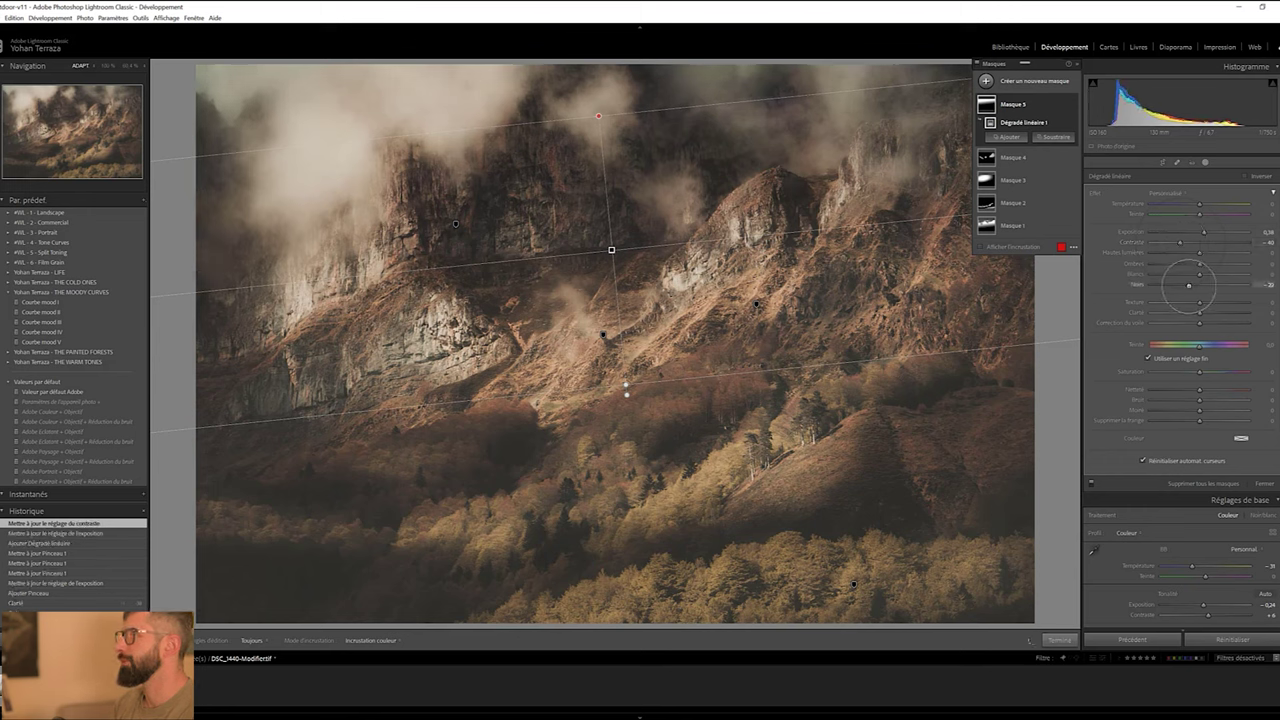
mouse_move(1200, 252)
left_mouse_down()
mouse_move(1216, 252)
mouse_move(1150, 273)
mouse_move(1205, 276)
mouse_move(1184, 276)
left_mouse_up()
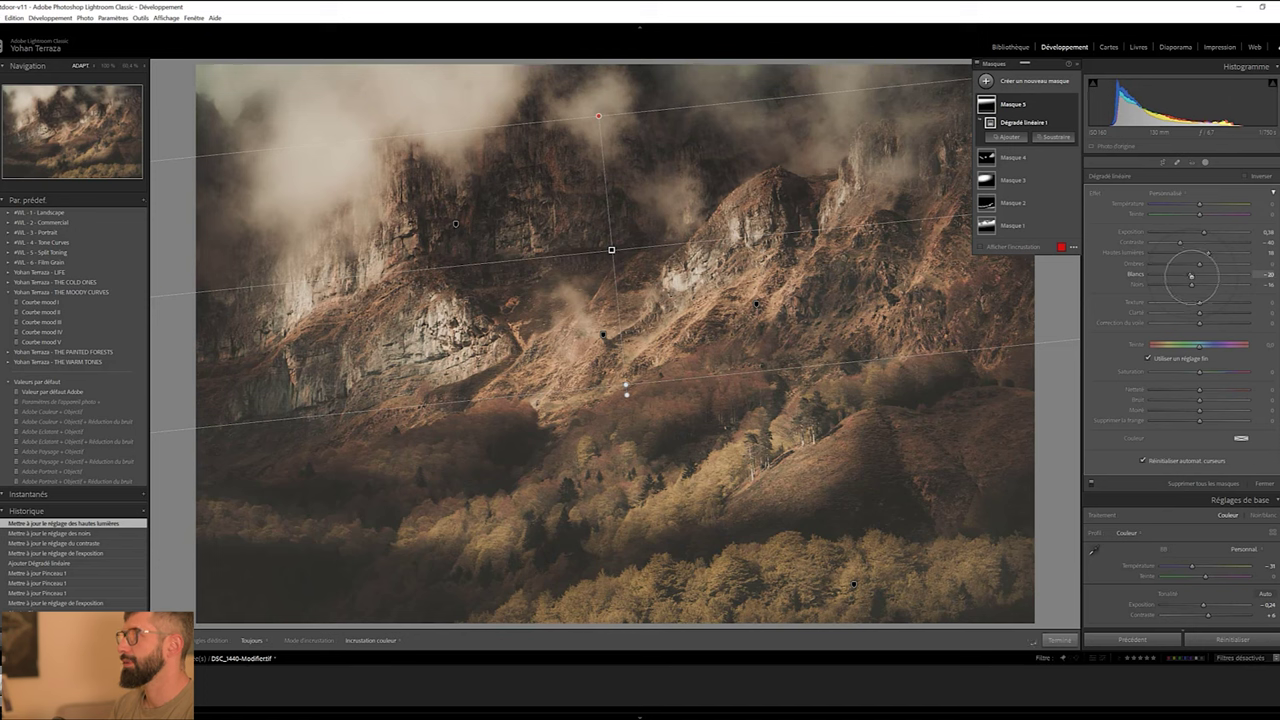
left_click_drag(1193, 275, 1194, 275)
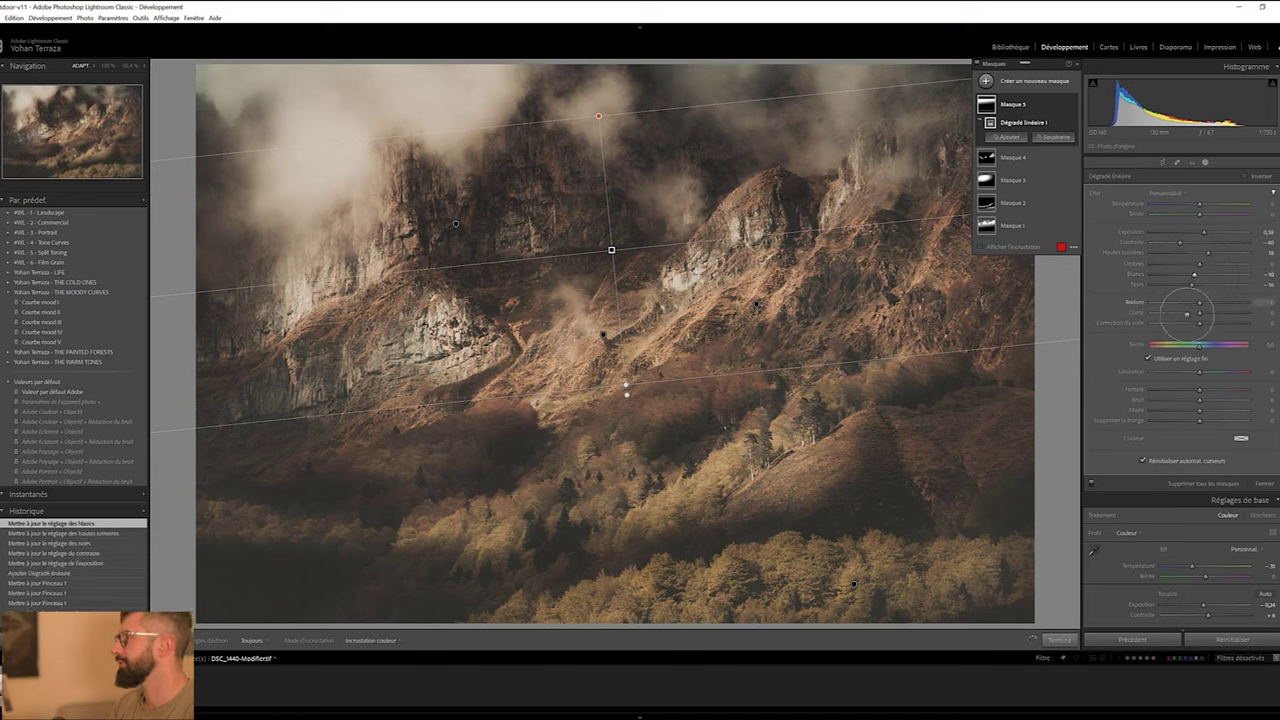
mouse_move(1186, 312)
left_mouse_down()
mouse_move(1210, 322)
mouse_move(1199, 322)
left_mouse_up()
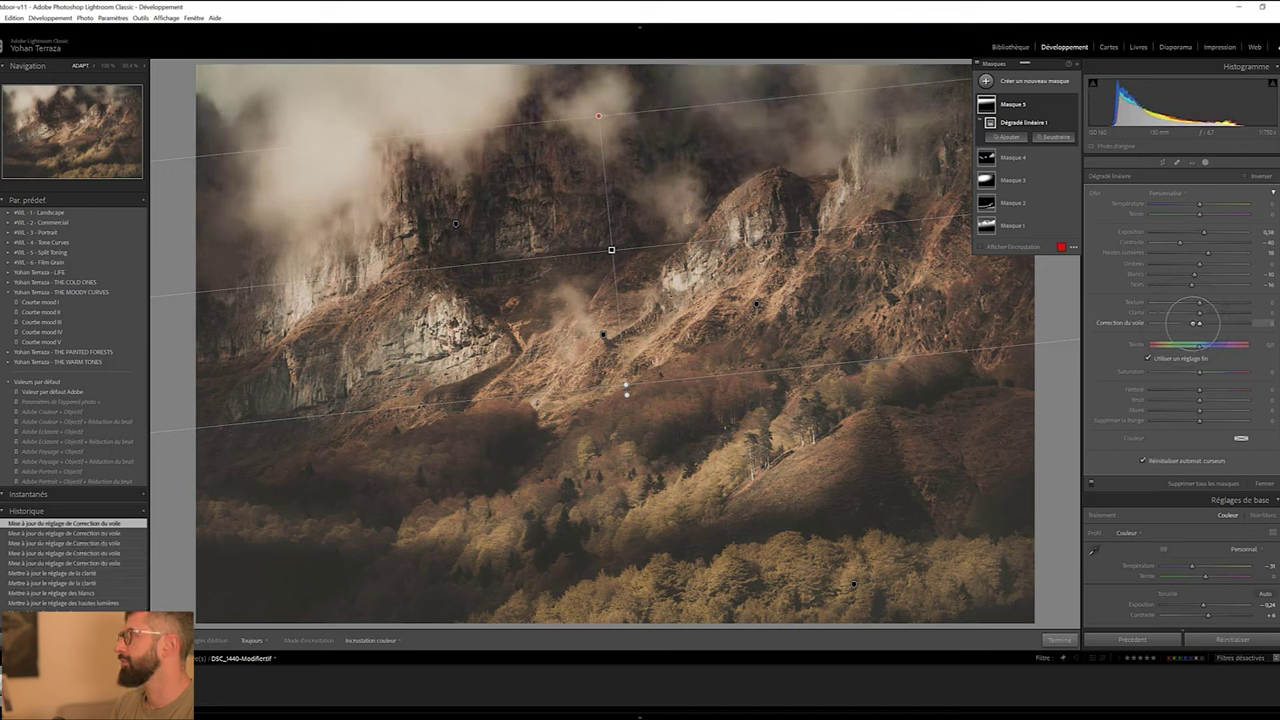
left_click_drag(1194, 274, 1180, 273)
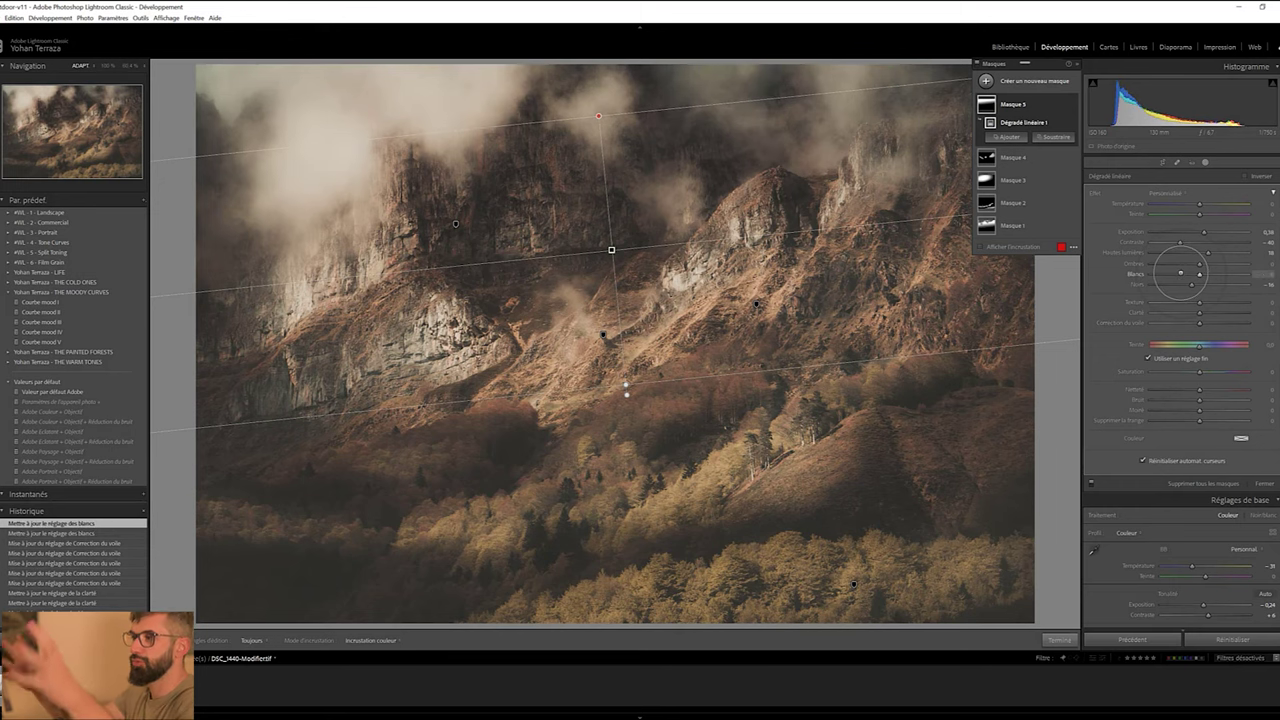
left_click(1058, 639)
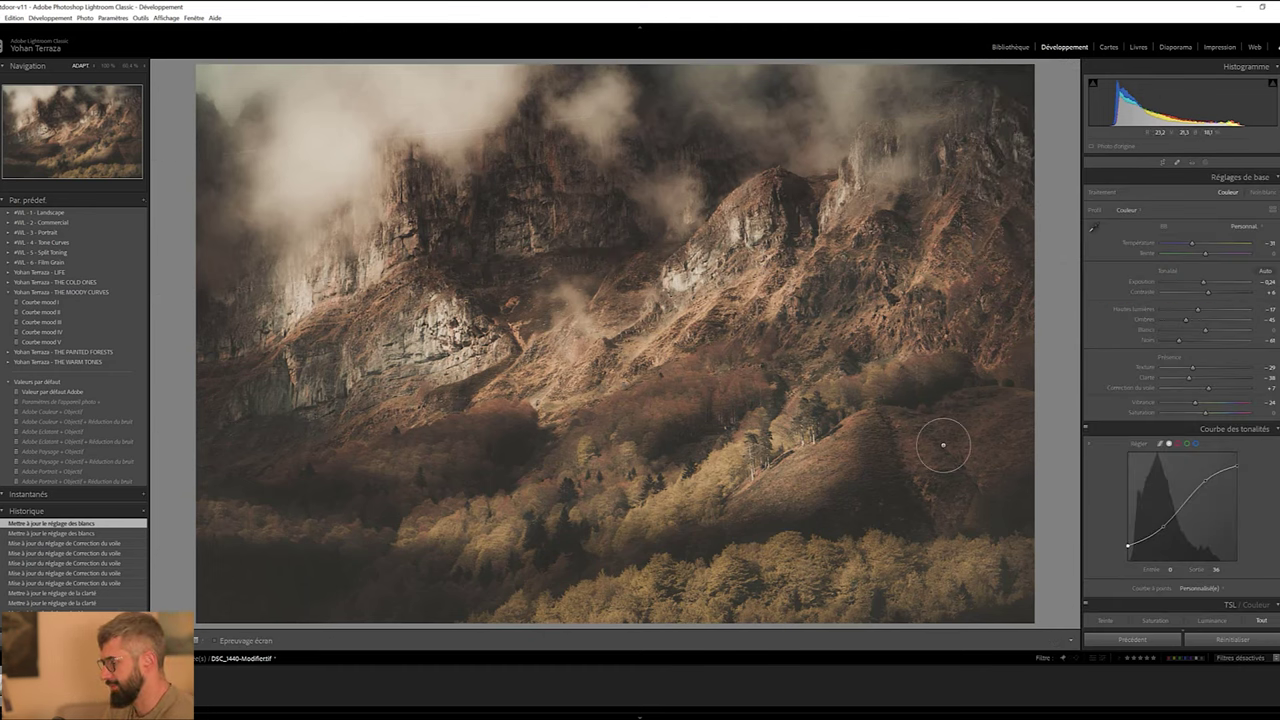
Add a rotated radial gradient over the lower-middle forest with exposure +0.27 and feather about 32
key("shift+m")
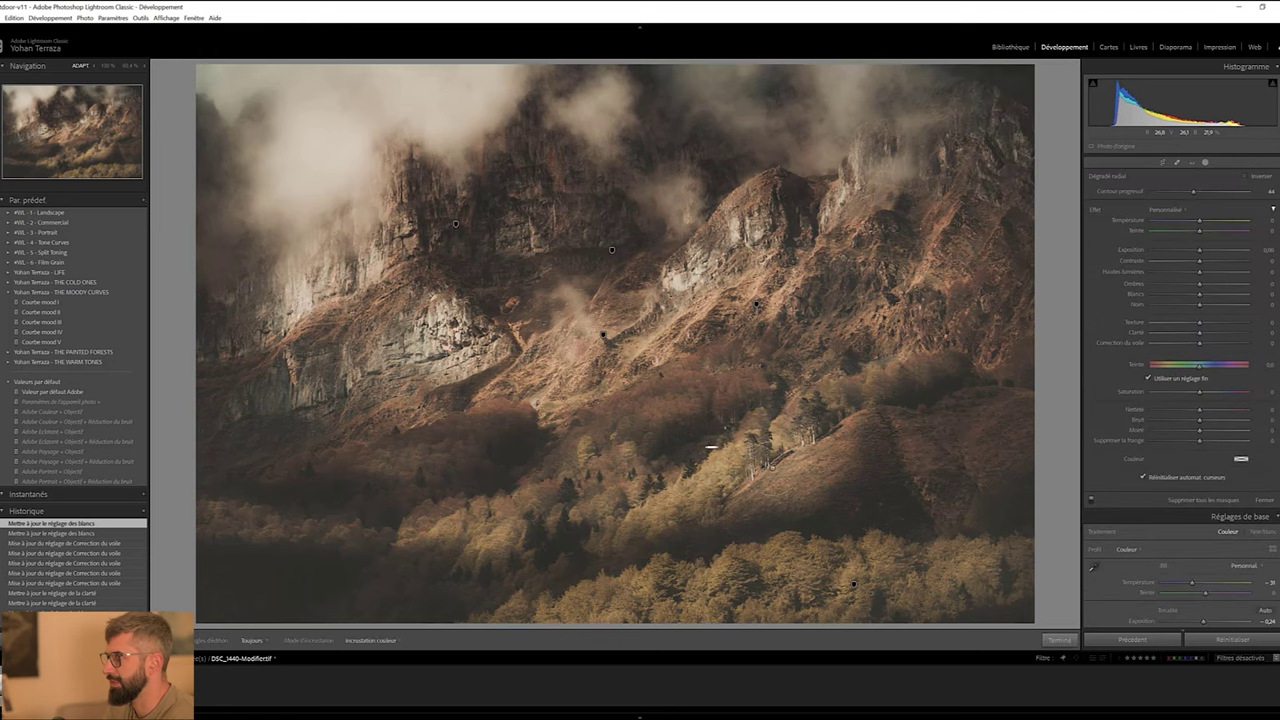
left_click_drag(711, 447, 905, 545)
left_click_drag(838, 495, 851, 502)
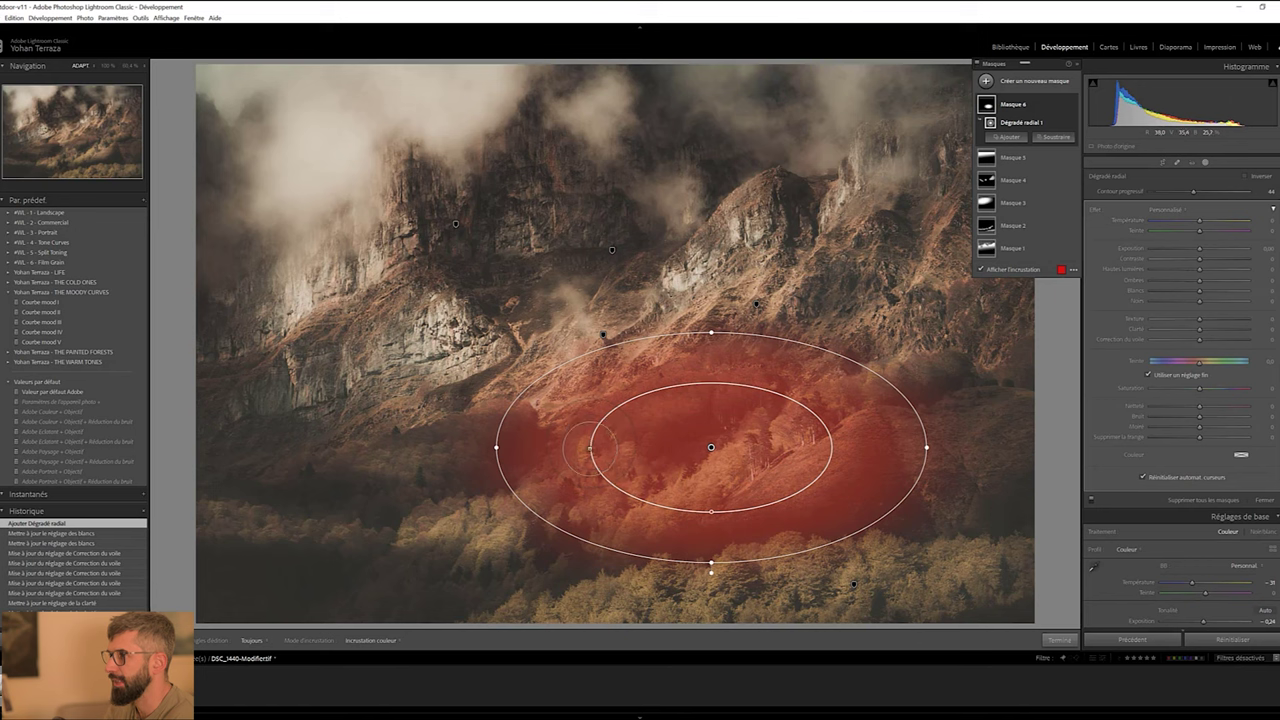
left_click_drag(711, 512, 711, 503)
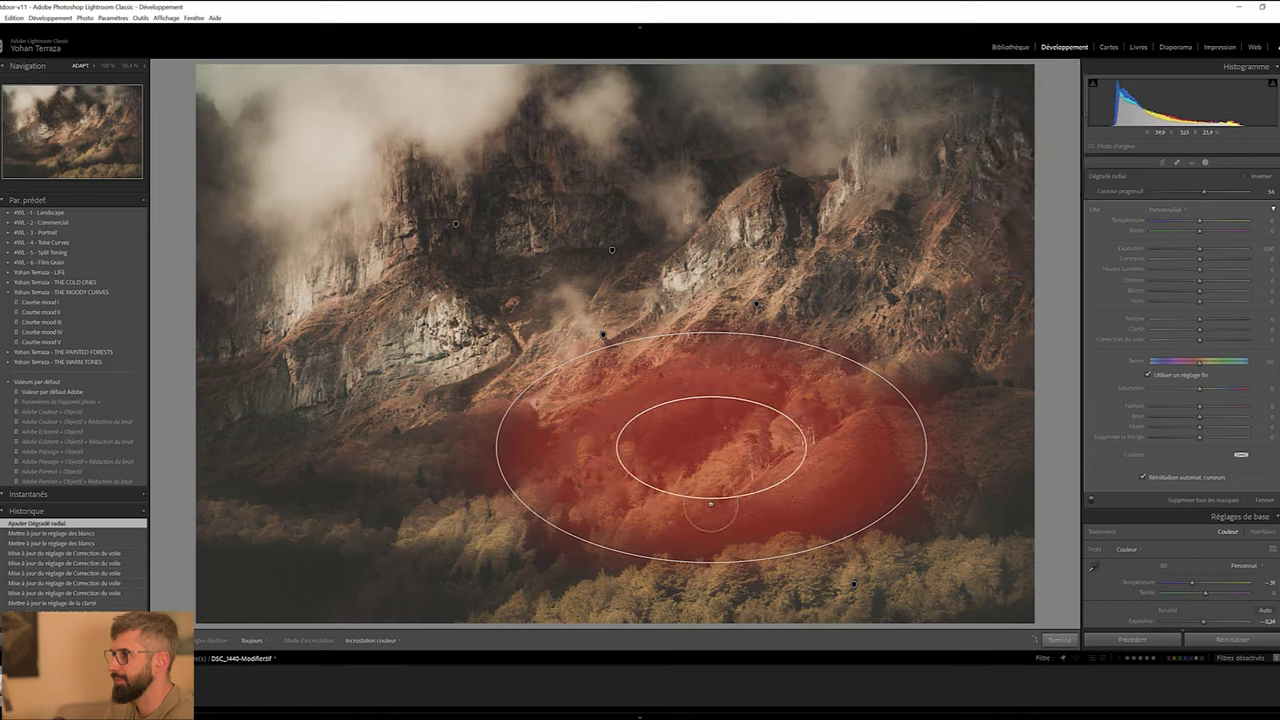
mouse_move(491, 437)
left_mouse_down()
mouse_move(658, 466)
mouse_move(757, 455)
left_mouse_up()
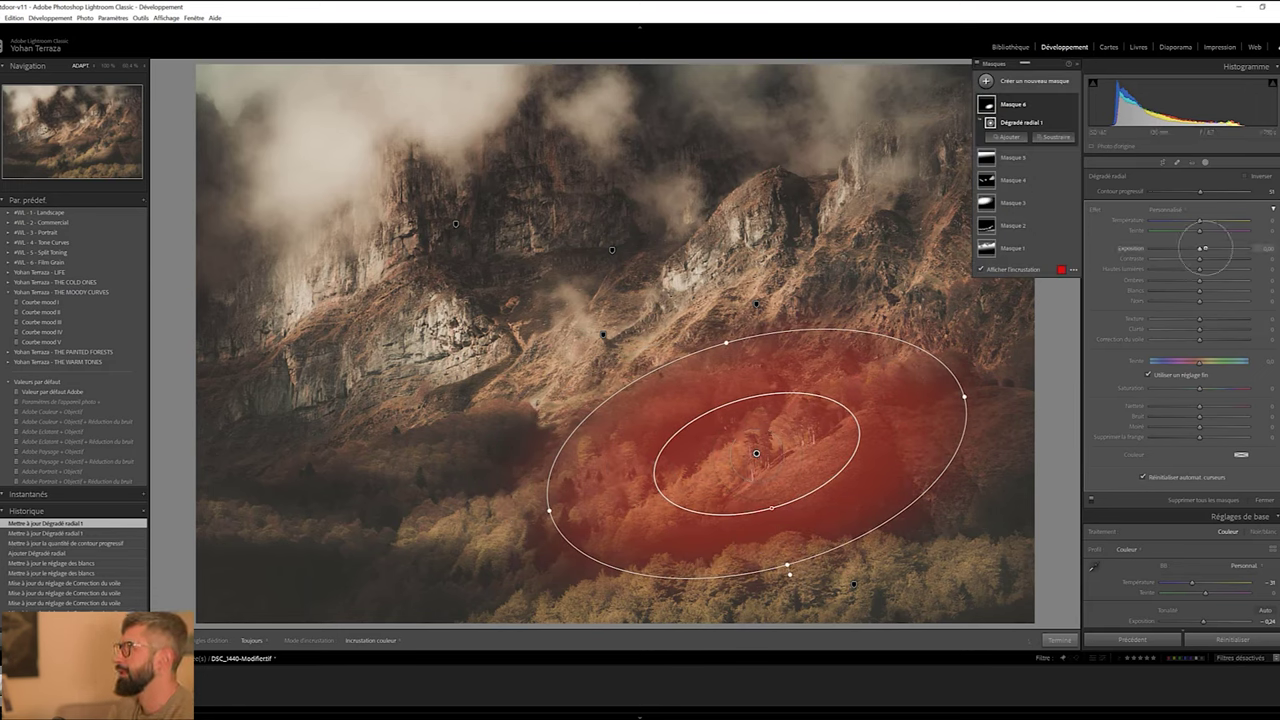
left_click_drag(1200, 248, 1203, 249)
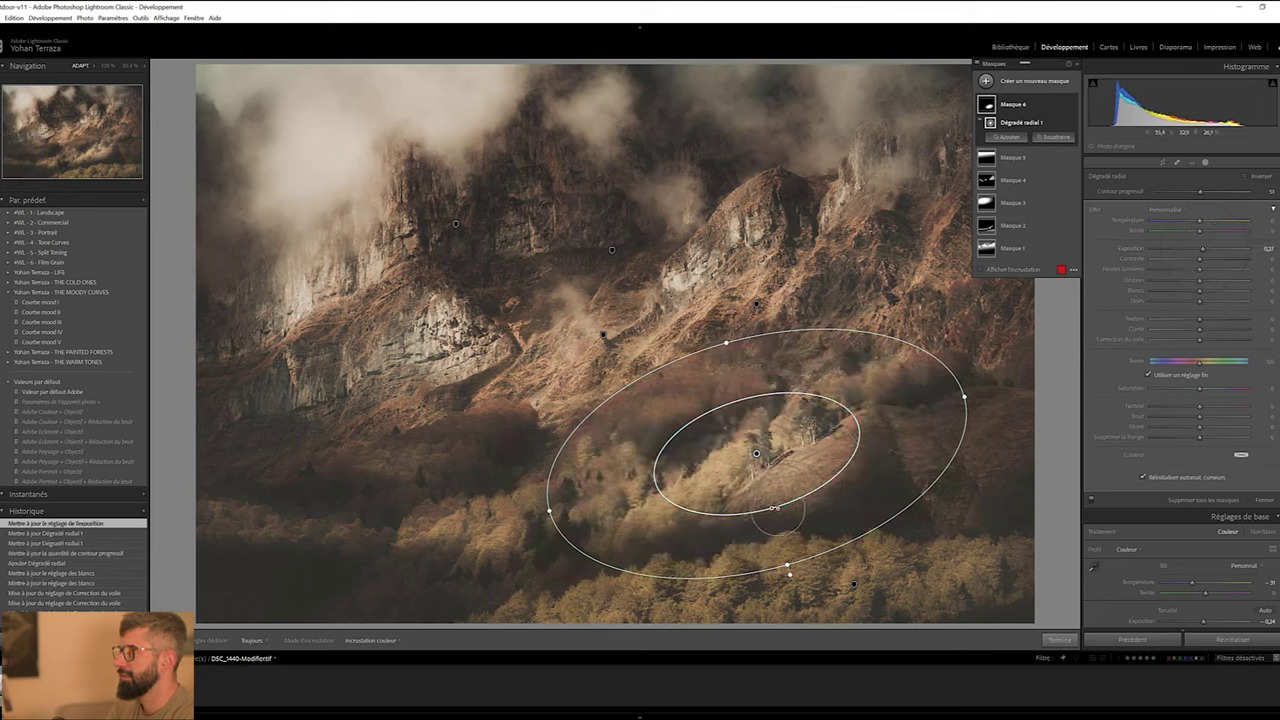
left_click_drag(772, 510, 776, 526)
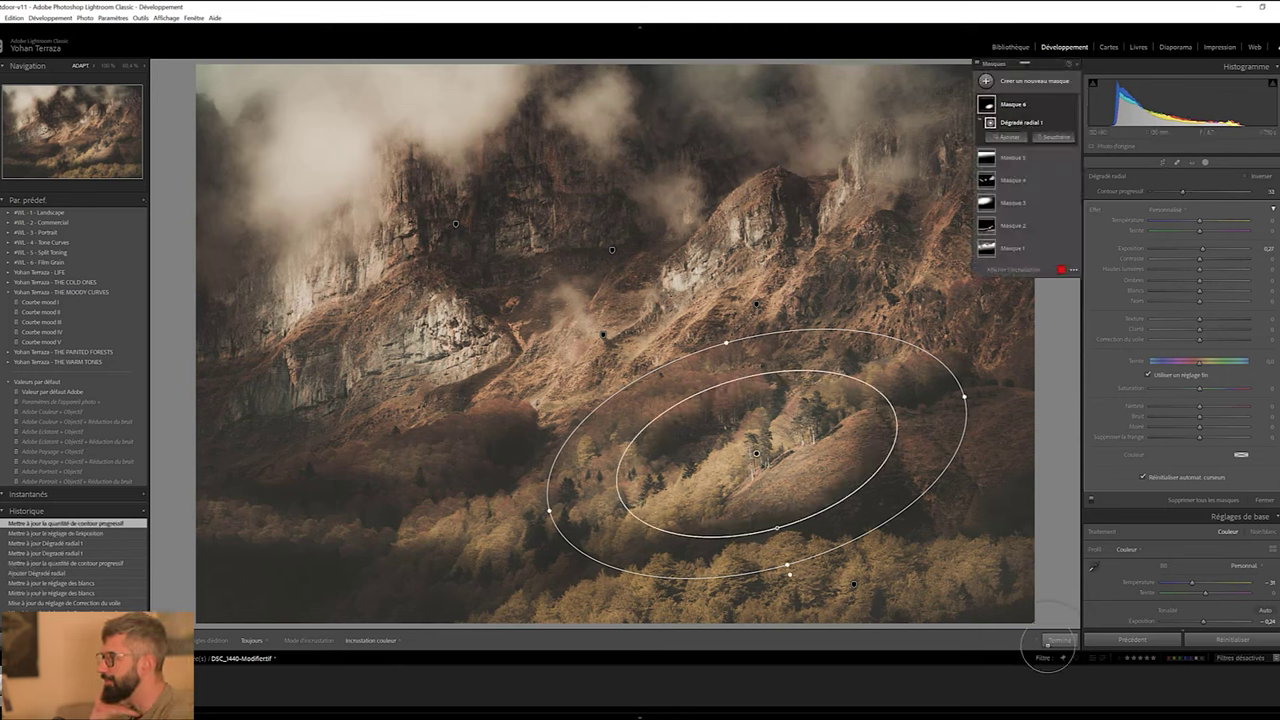
left_click(1050, 640)
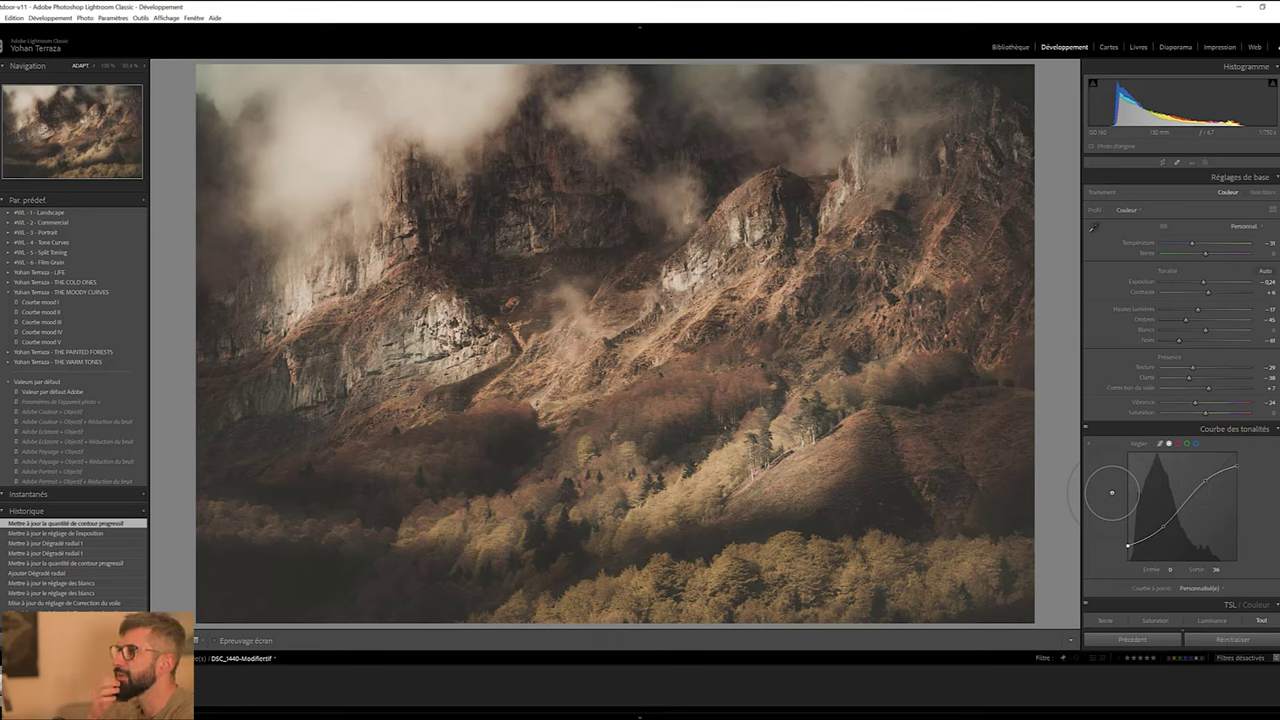
Add linear gradient Masque 7 down over the upper cliffs, reset its exposure, and deepen blacks
key("m")
left_click_drag(610, 250, 648, 484)
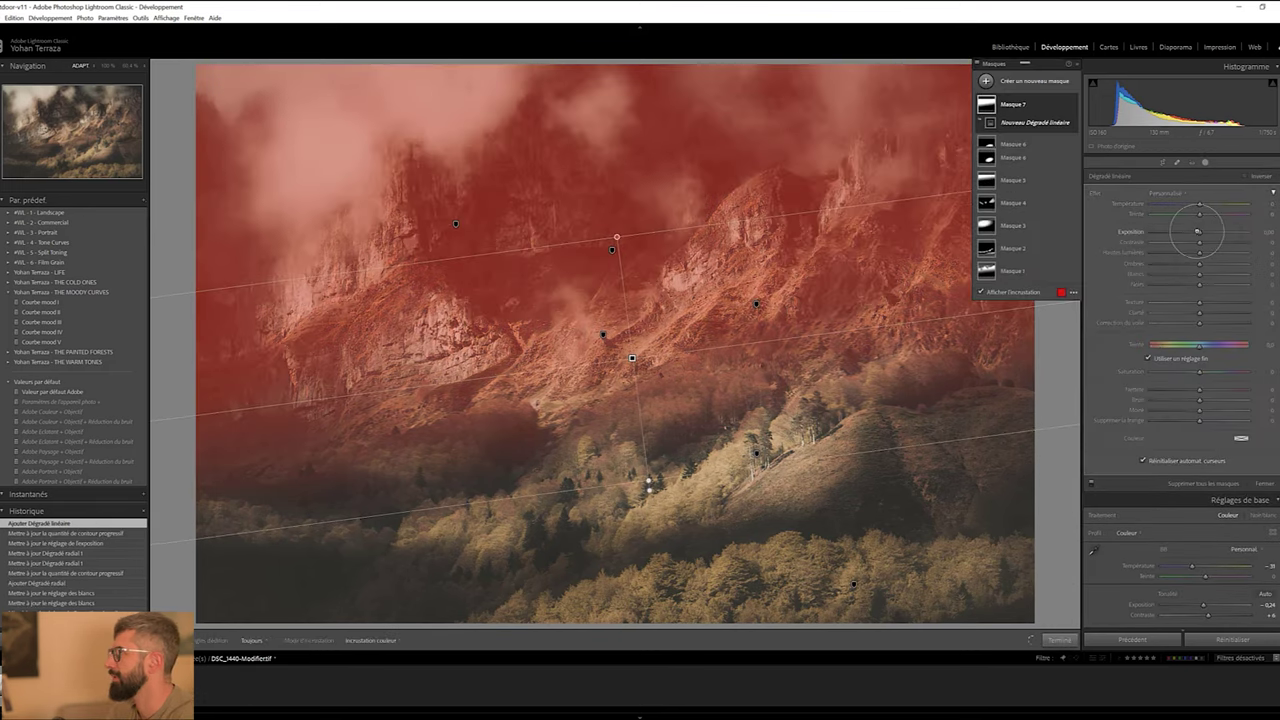
left_click_drag(1199, 232, 1195, 232)
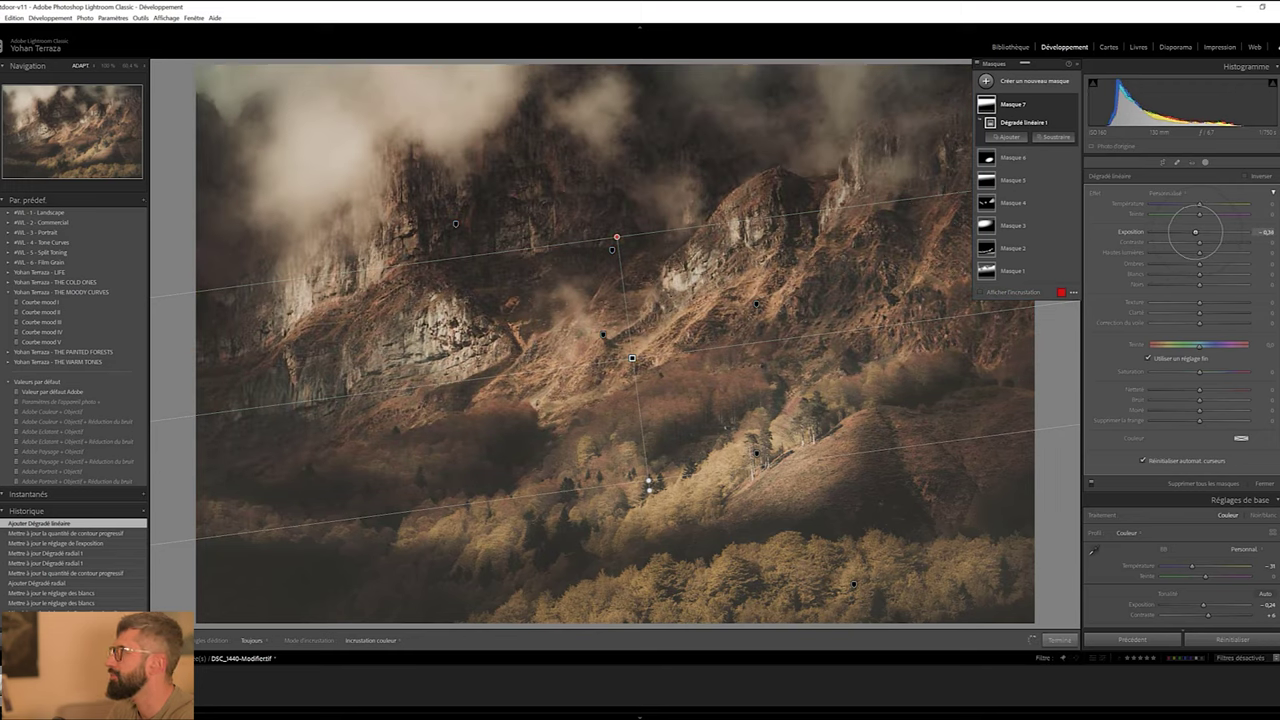
double_click(1195, 232)
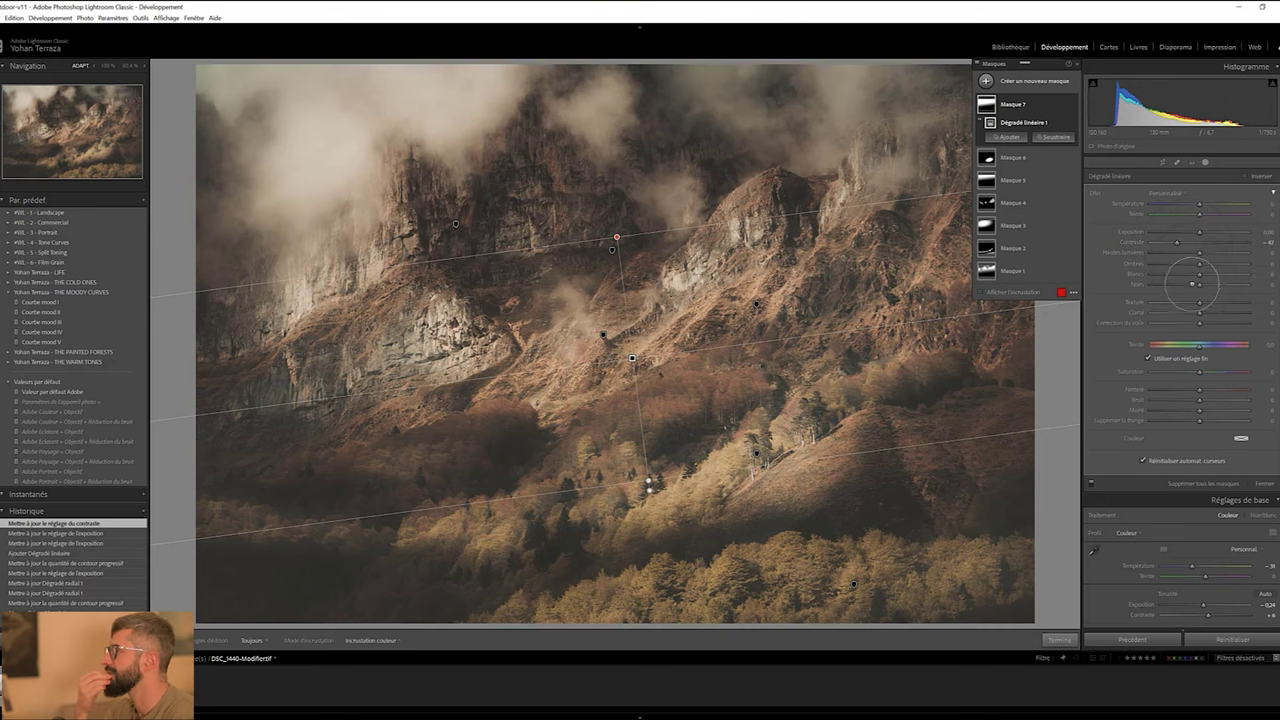
left_click_drag(1193, 284, 1190, 286)
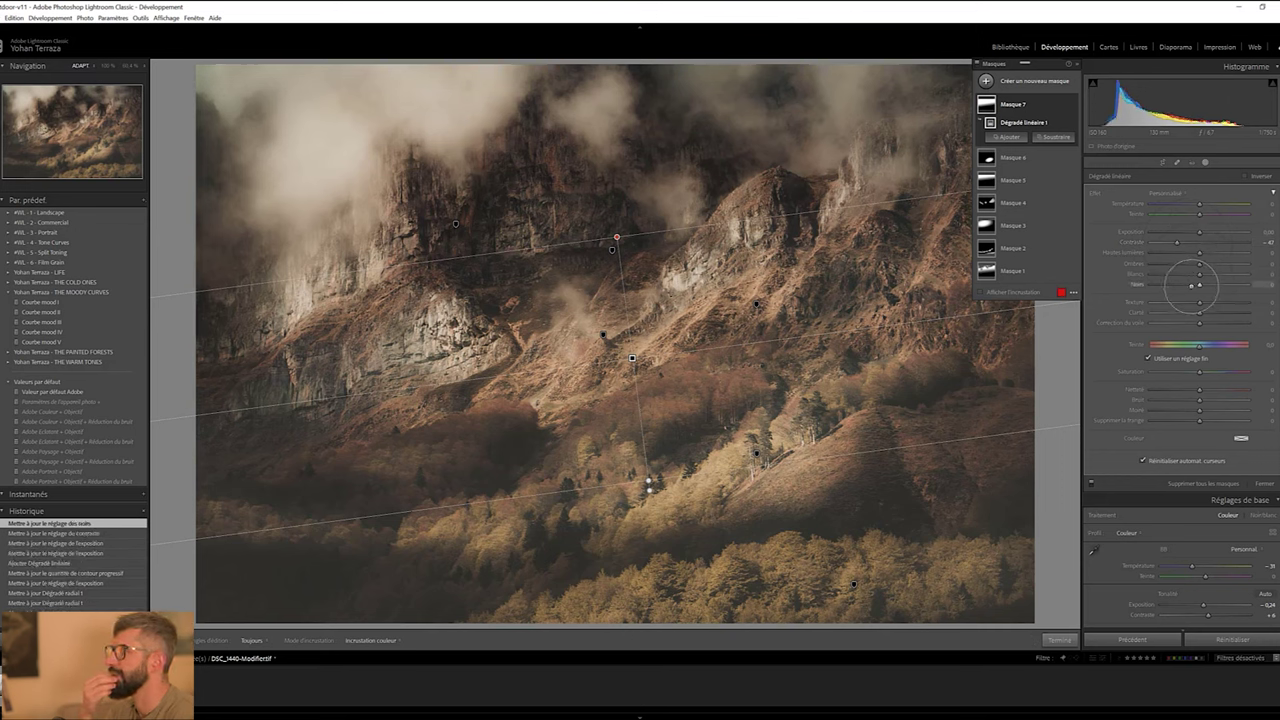
left_click(1059, 639)
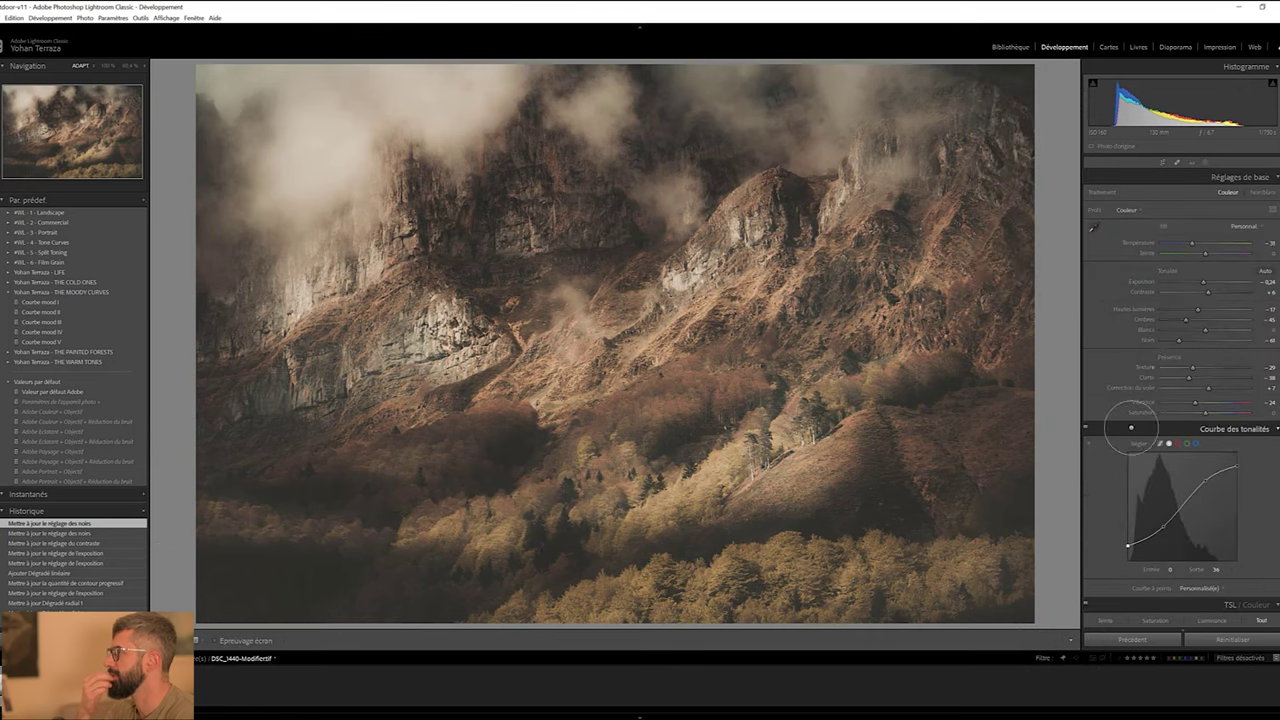
Lower the tone curve black point from 36 to 15 and raise global colour grading saturation to 42
scroll(1131, 427, "down", 5)
left_click_drag(1127, 309, 1128, 320)
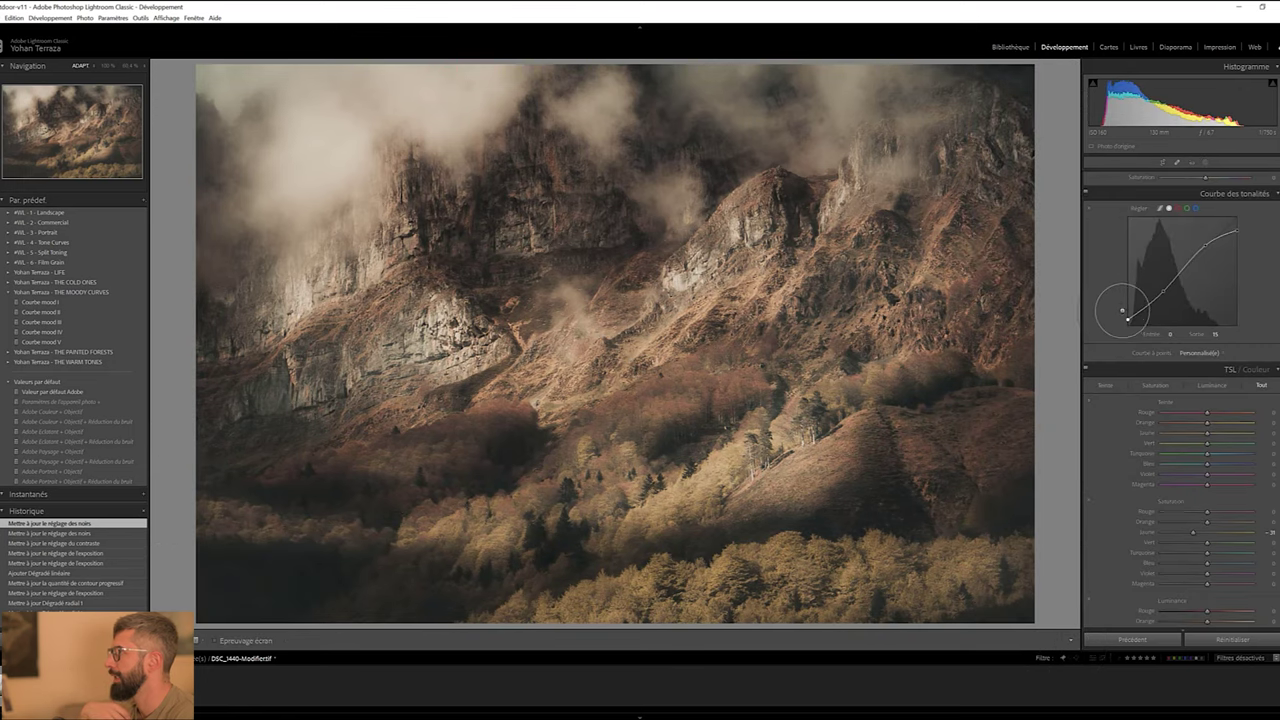
scroll(1112, 366, "down", 8)
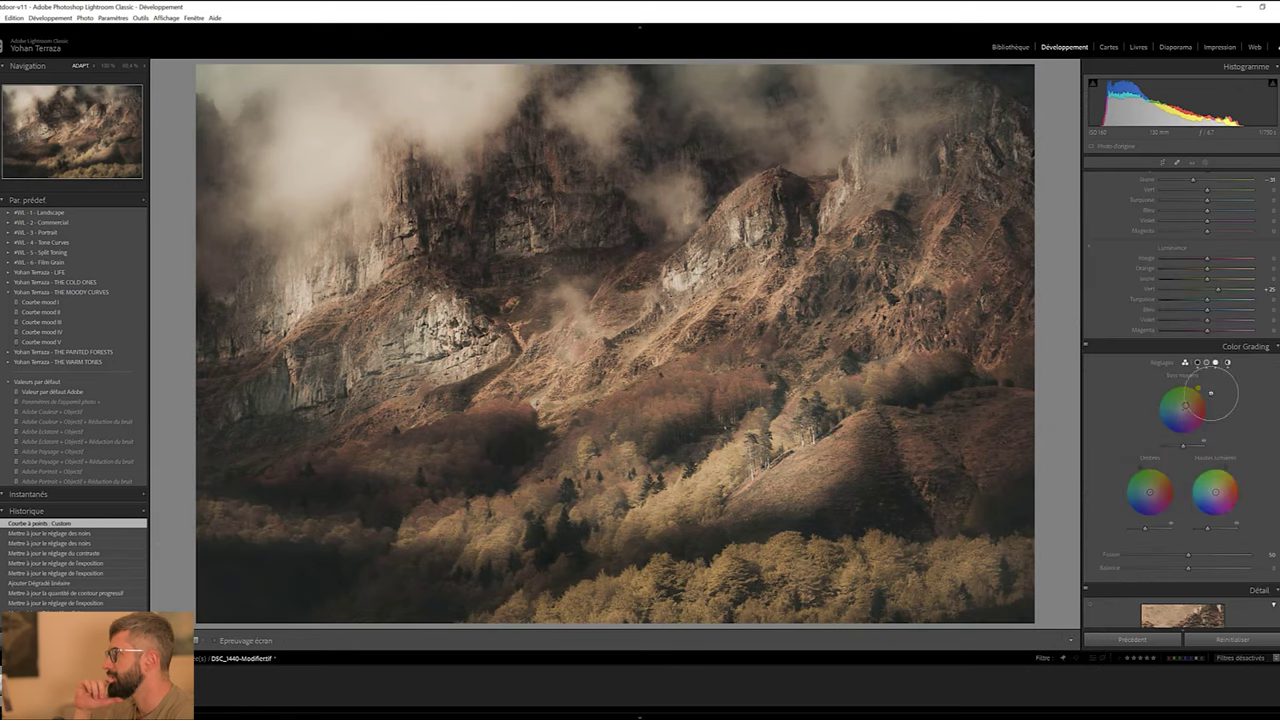
left_click(1227, 362)
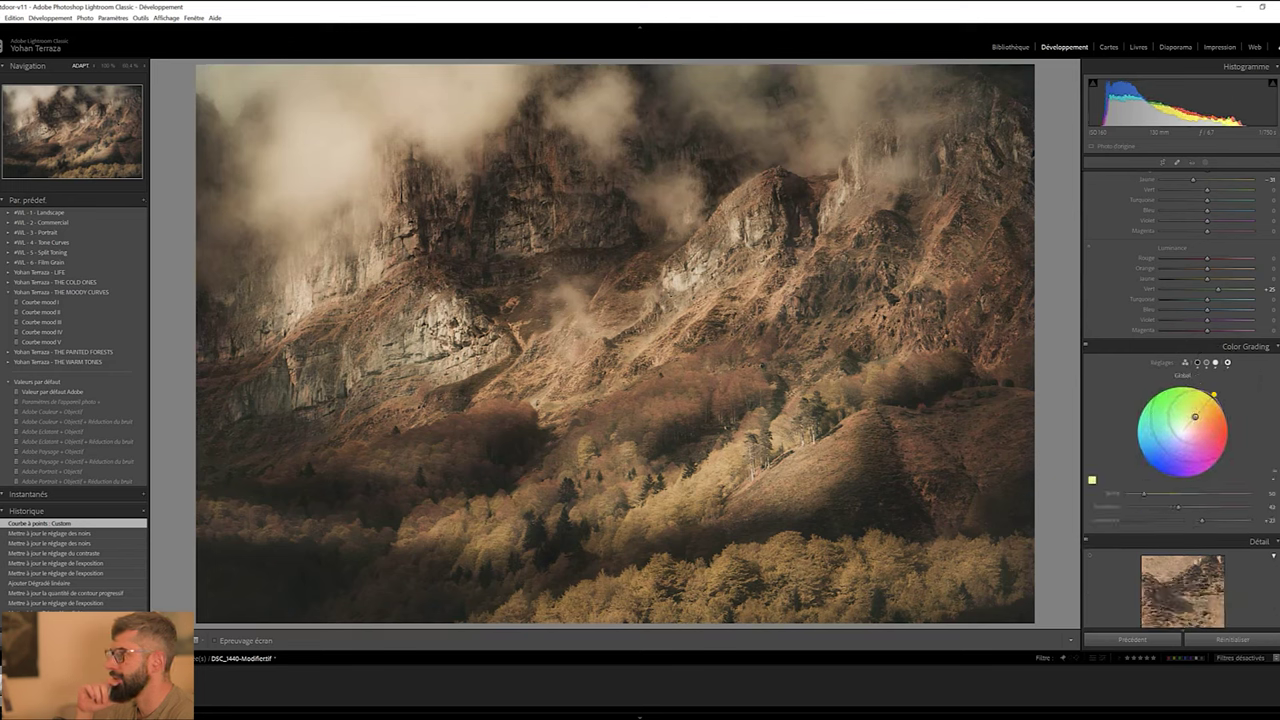
left_click_drag(1193, 416, 1194, 417)
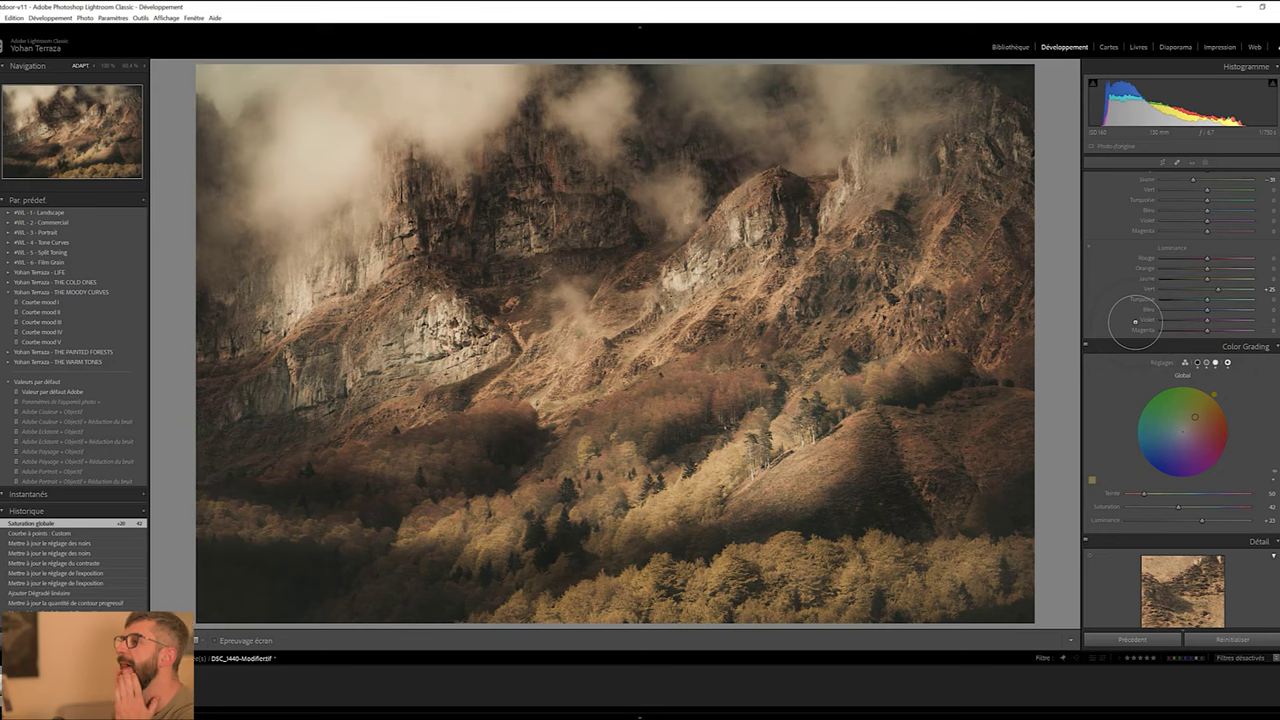